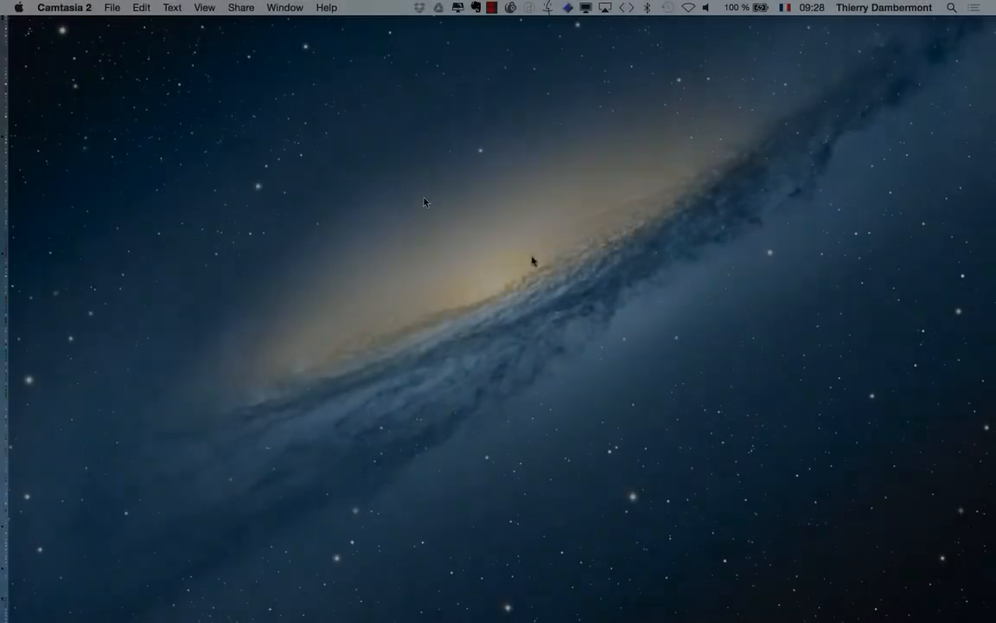
- Start a new print document with facing pages turned off and the number of pages set to 20
{"action": "left_click", "coordinate": [118, 7]}
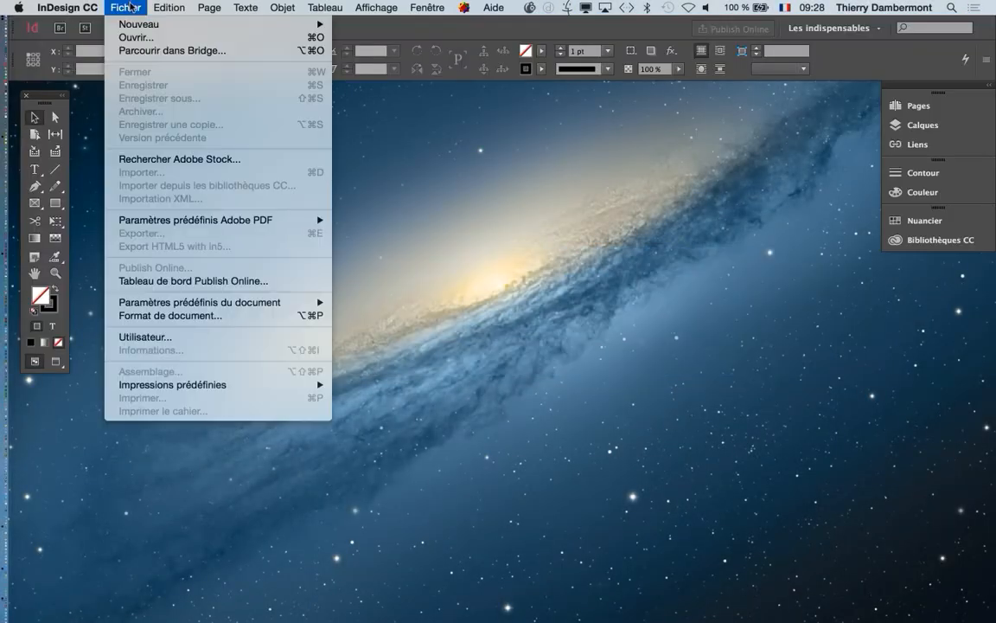
{"action": "mouse_move", "coordinate": [121, 25]}
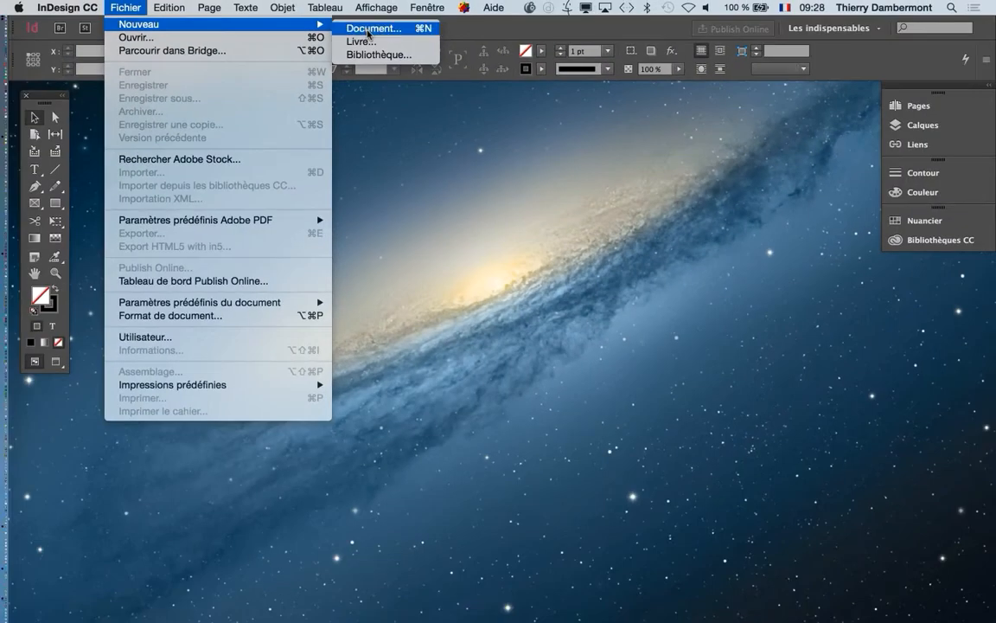
{"action": "left_click", "coordinate": [368, 28]}
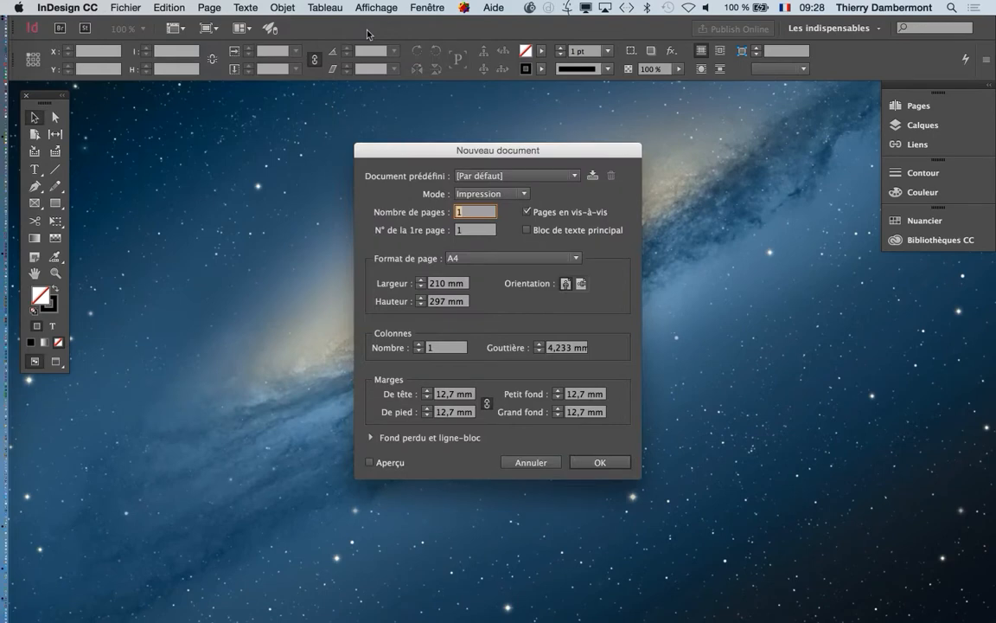
{"action": "left_click_drag", "start_coordinate": [418, 151], "coordinate": [332, 124]}
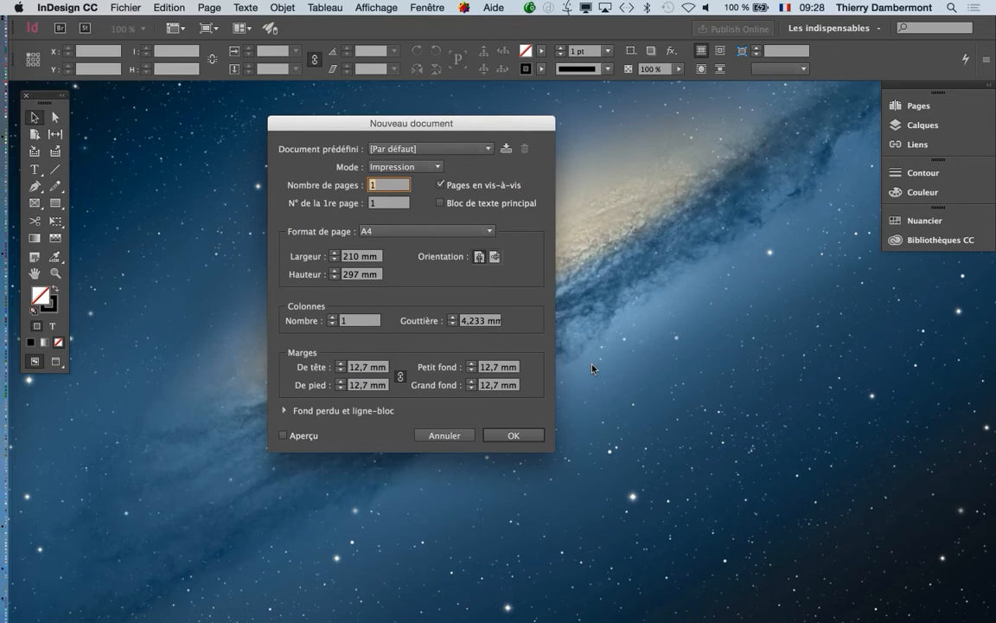
{"action": "left_click_drag", "start_coordinate": [350, 129], "coordinate": [414, 106]}
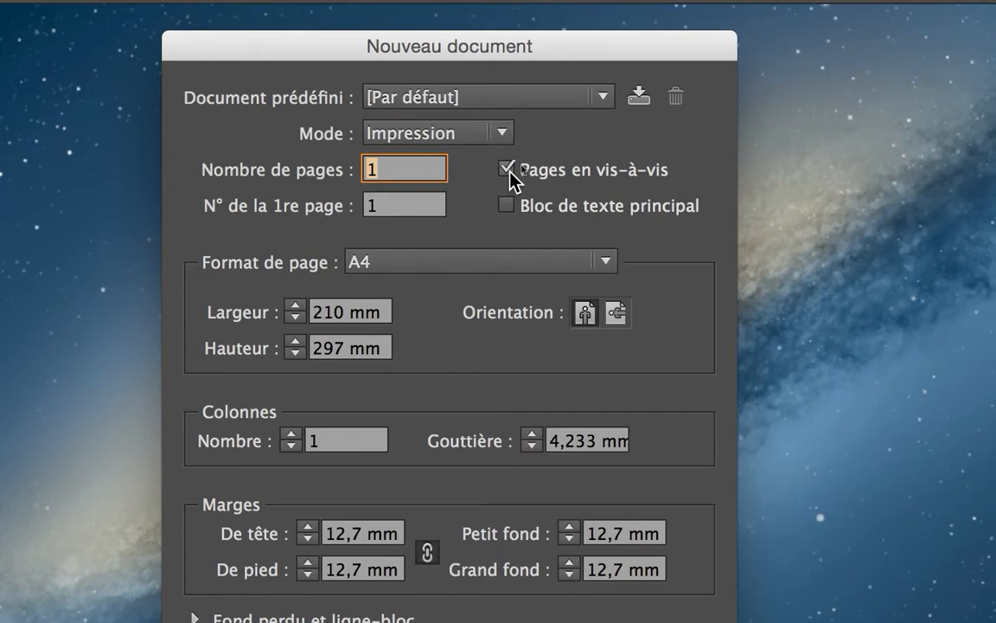
{"action": "left_click", "coordinate": [509, 172]}
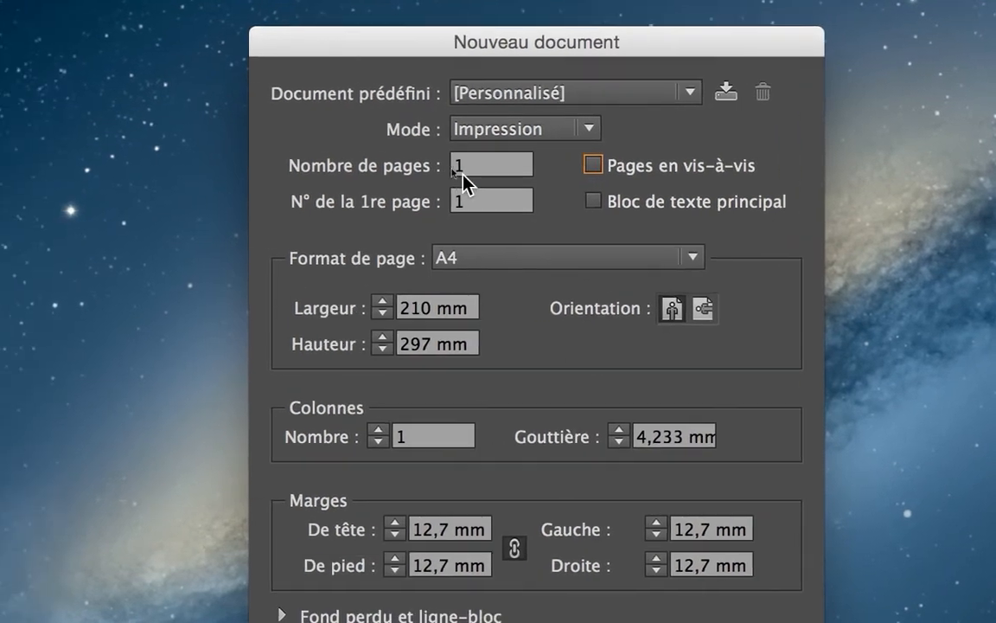
{"action": "left_click", "coordinate": [462, 171]}
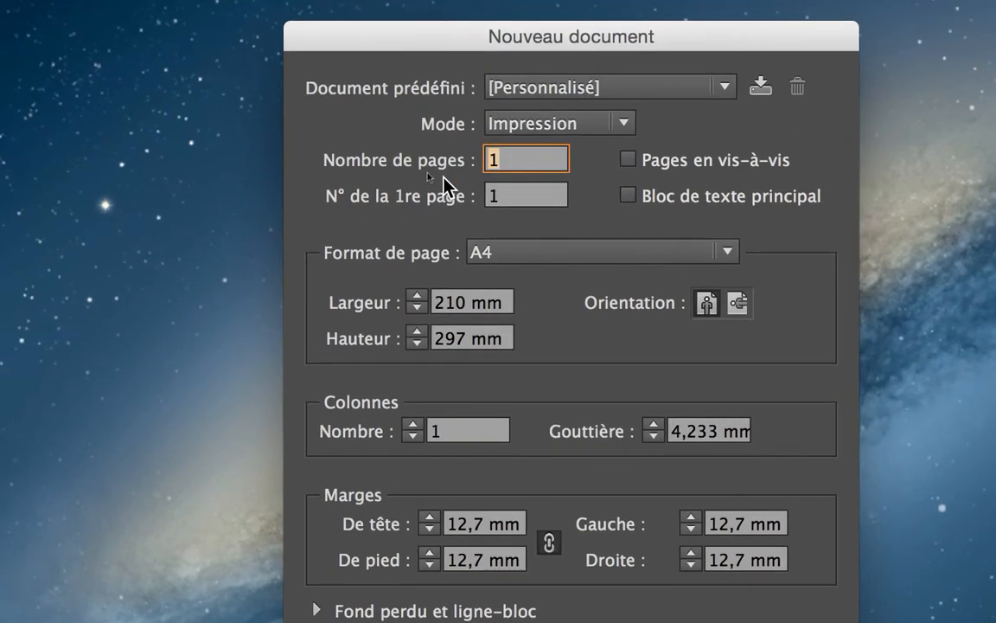
{"action": "type", "text": "20"}
{"action": "key", "text": "Tab"}
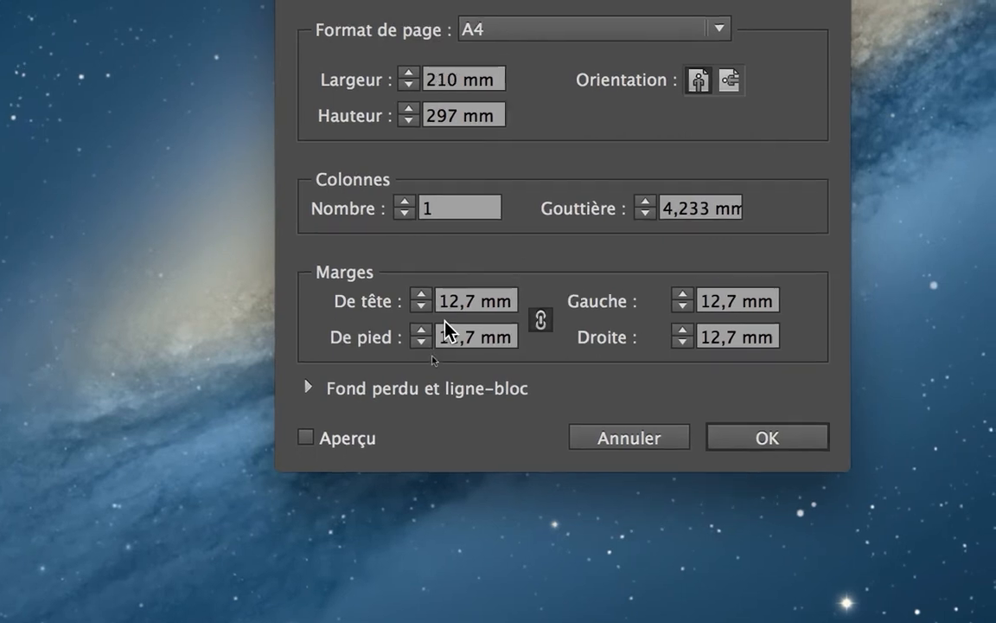
- Keep the 12,7 mm margins on all sides and create the A4 portrait document
{"action": "double_click", "coordinate": [476, 300]}
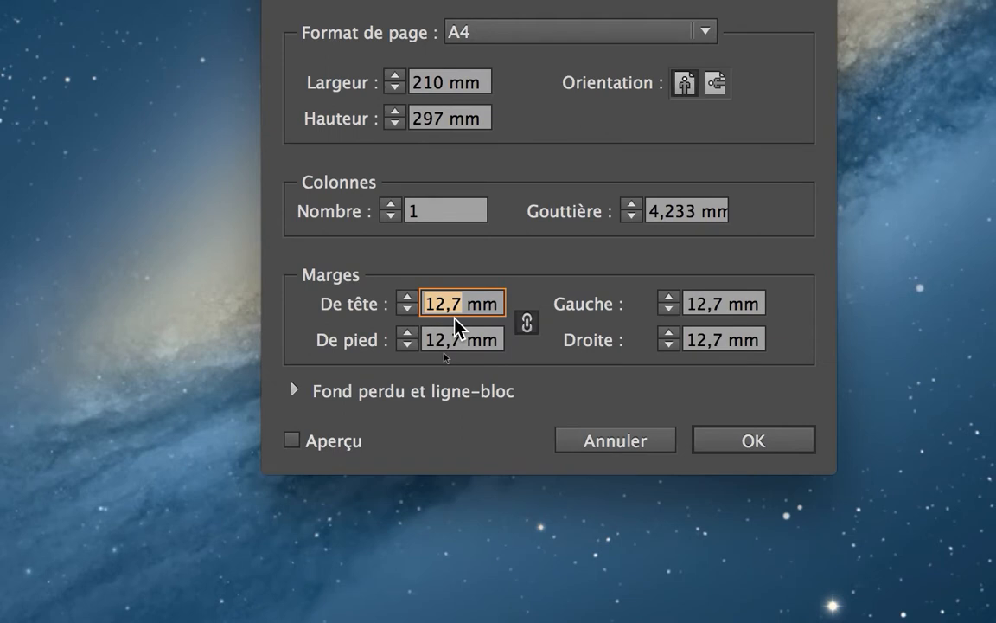
{"action": "left_click", "coordinate": [458, 311]}
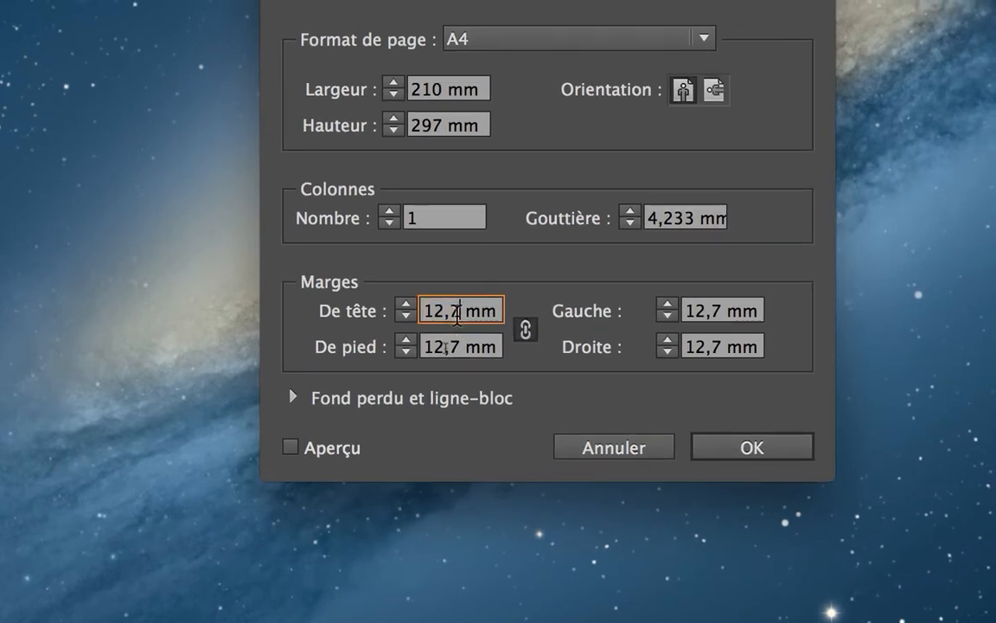
{"action": "left_click_drag", "start_coordinate": [458, 313], "coordinate": [420, 315]}
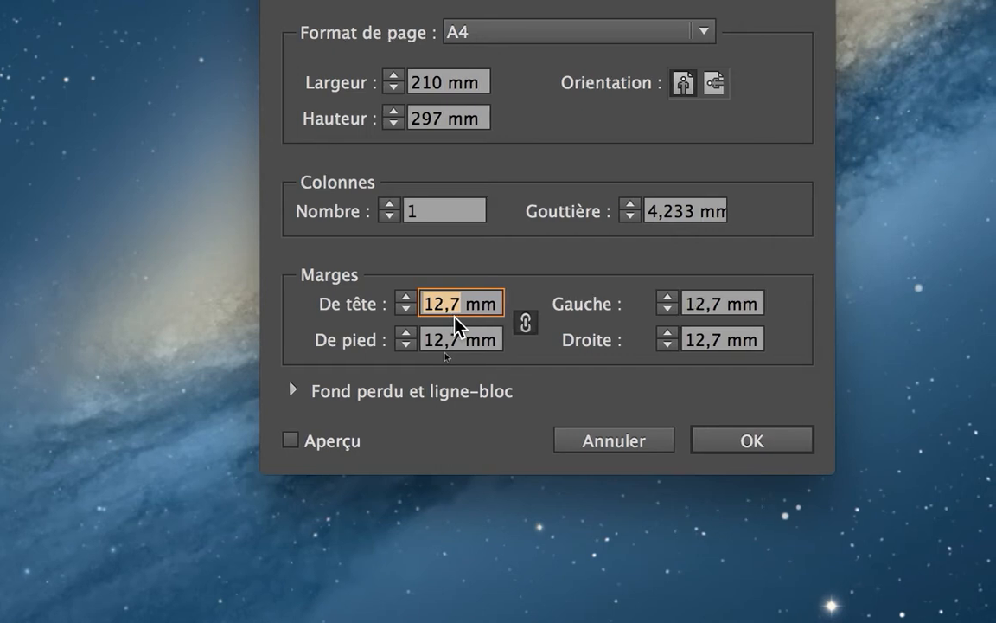
{"action": "left_click", "coordinate": [457, 338]}
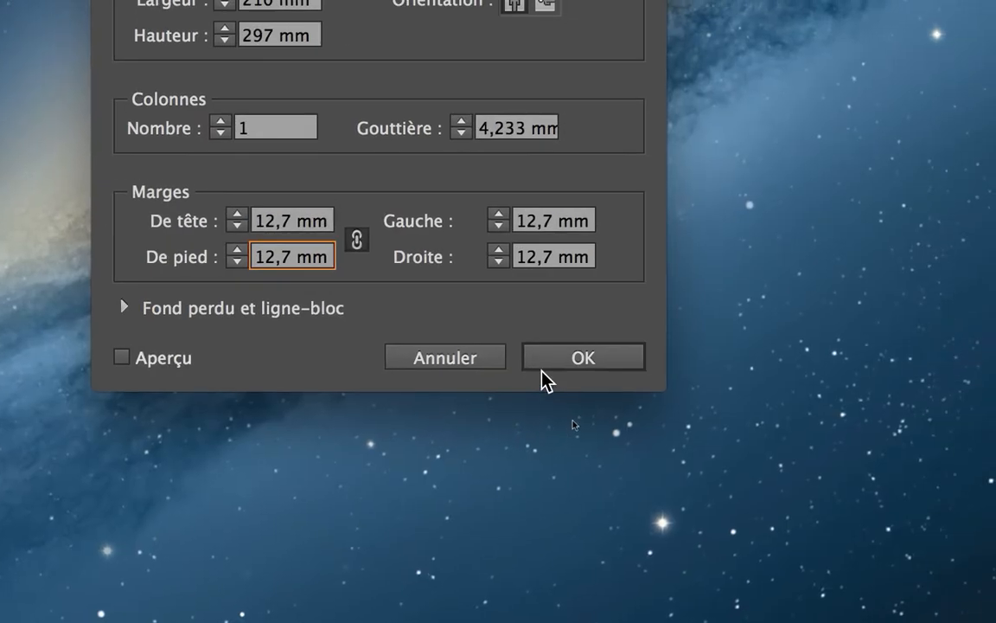
{"action": "left_click", "coordinate": [799, 382]}
{"action": "left_click", "coordinate": [546, 363]}
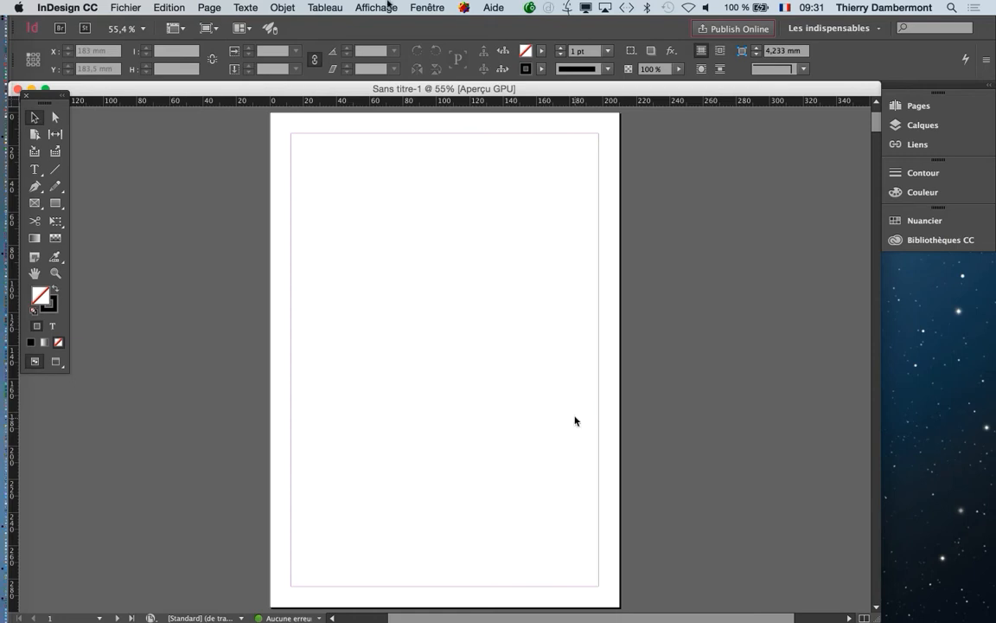
- Begin saving the document under a new name and create a folder named "jour 3 - doc" in Documents
{"action": "left_click", "coordinate": [123, 8]}
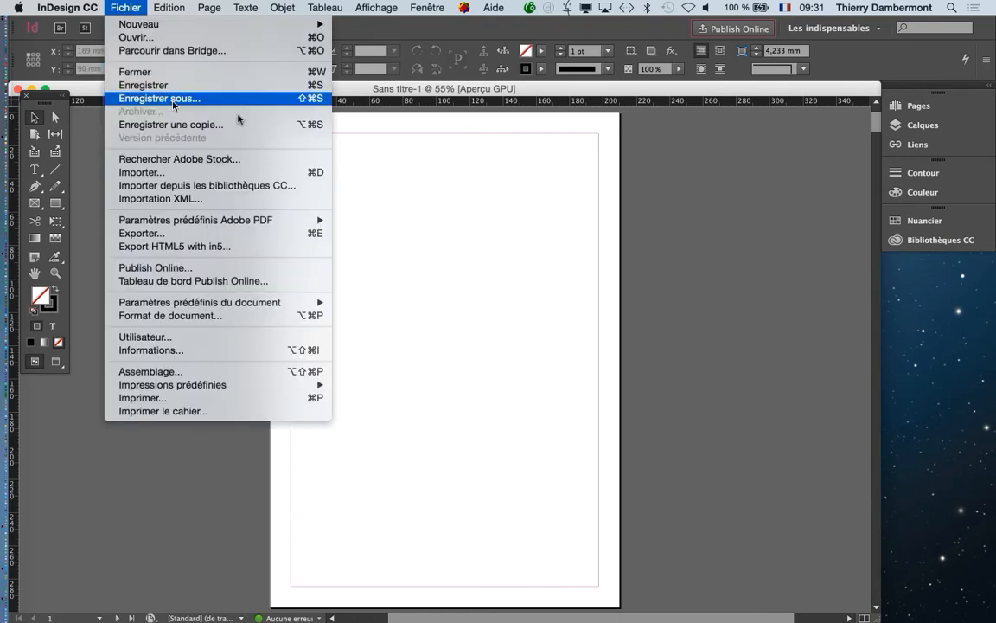
{"action": "left_click", "coordinate": [282, 100]}
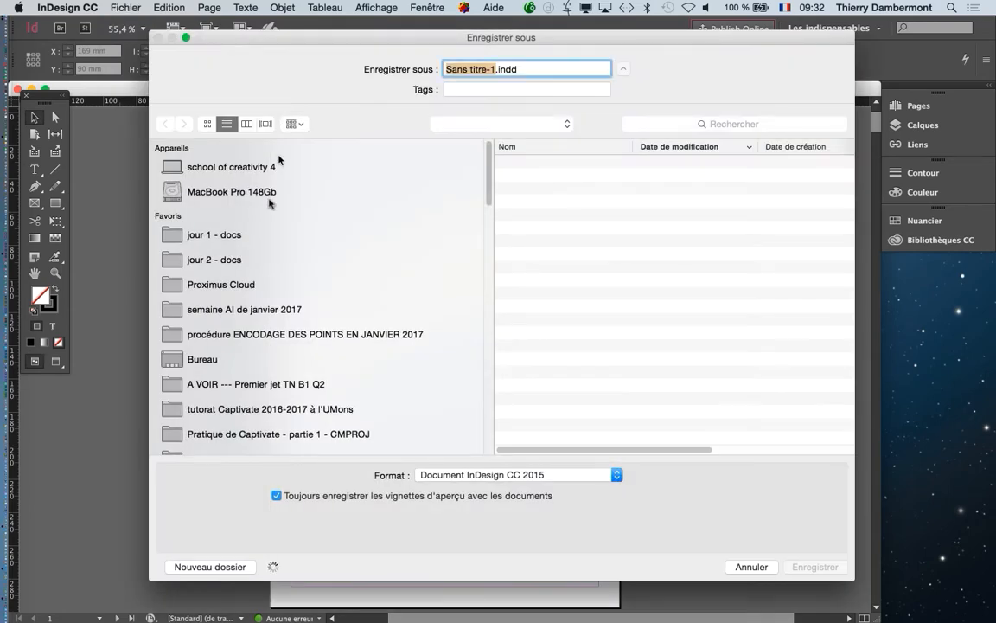
{"action": "left_click", "coordinate": [241, 567]}
{"action": "type", "text": "jour 3 - doc"}
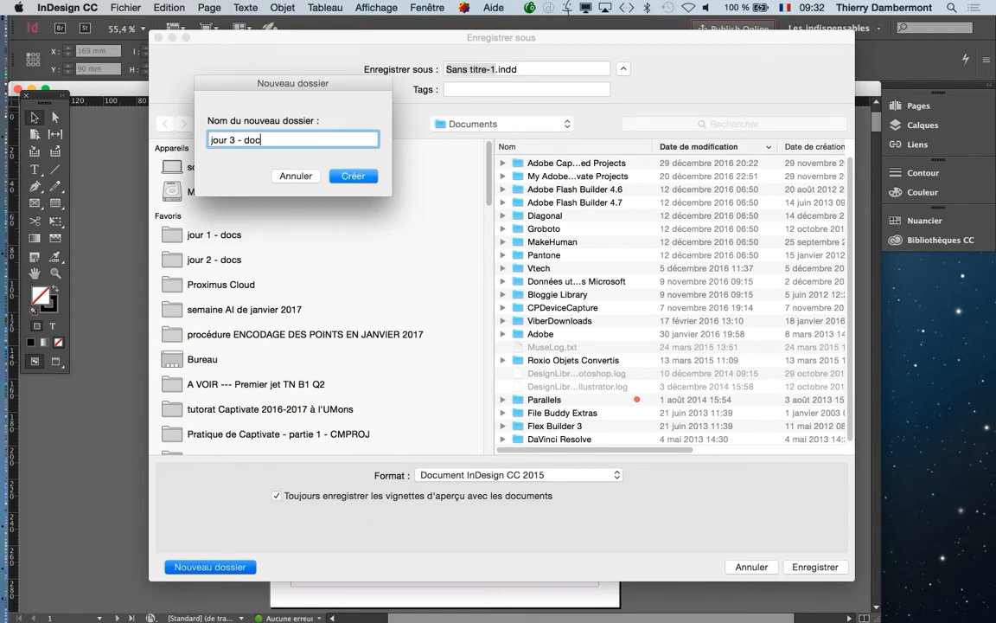
{"action": "left_click", "coordinate": [363, 175]}
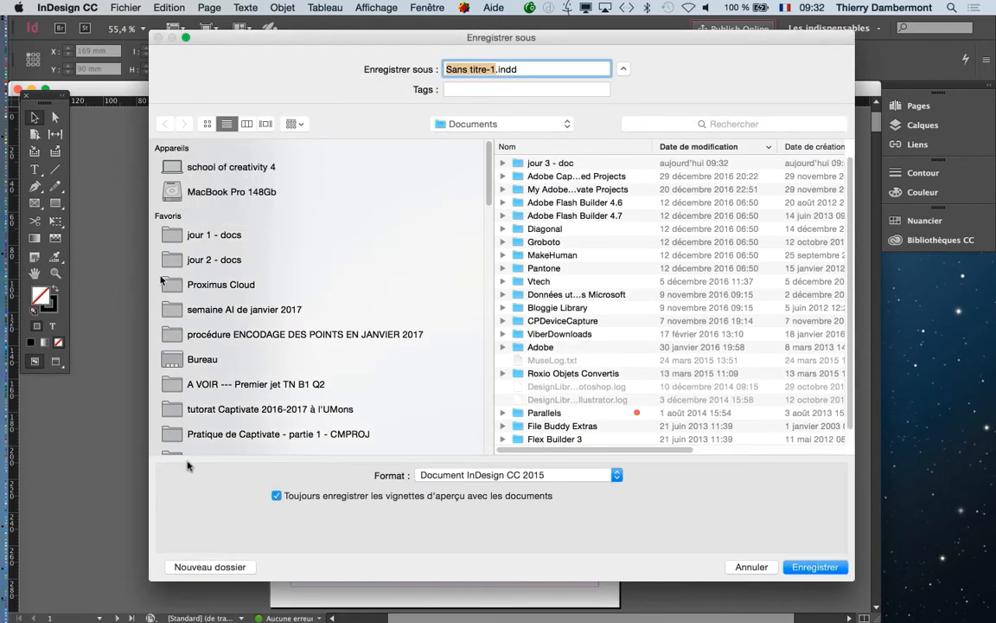
- Create a subfolder named "introduction à InDesign" inside the "jour 3 - doc" folder
{"action": "left_click", "coordinate": [194, 566]}
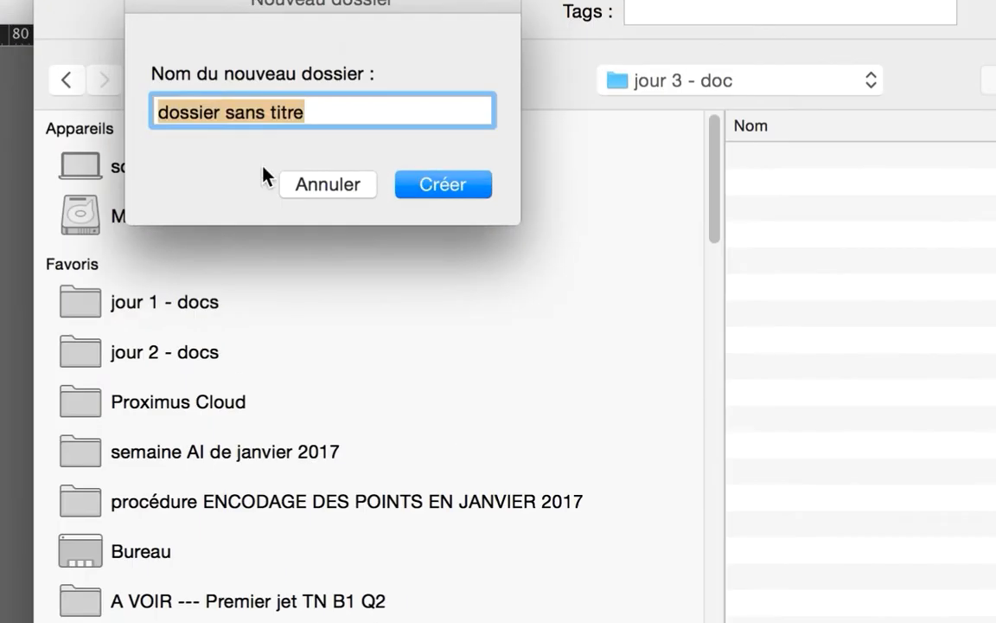
{"action": "type", "text": "intro"}
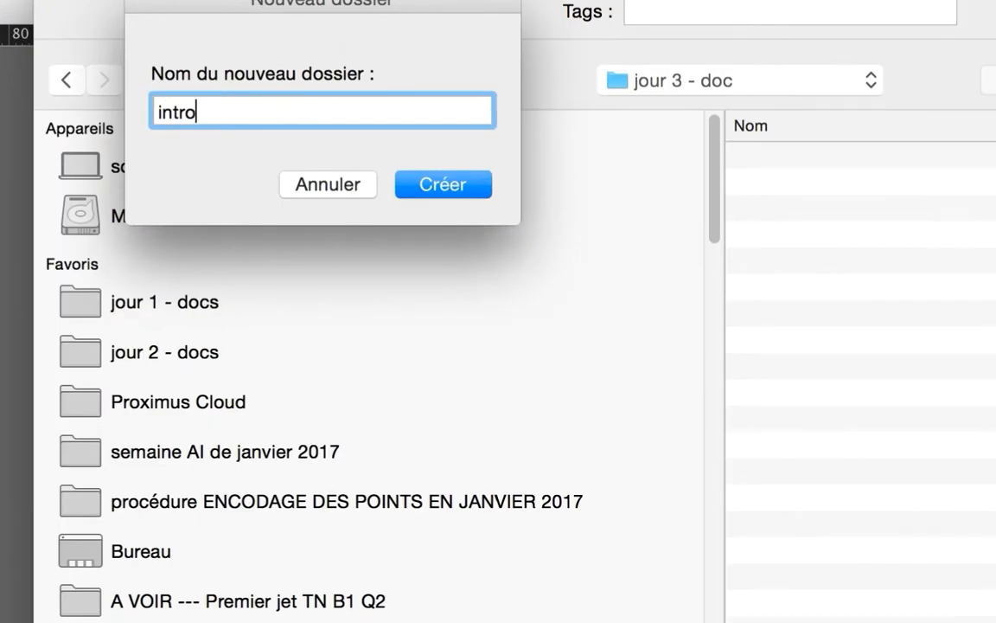
{"action": "type", "text": "duction à In"}
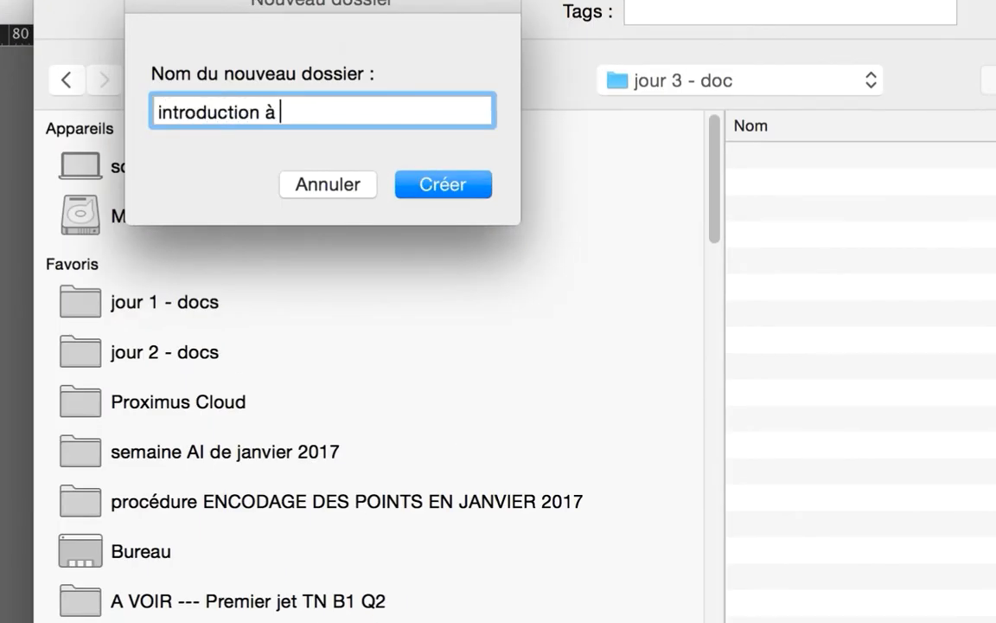
{"action": "type", "text": "Design"}
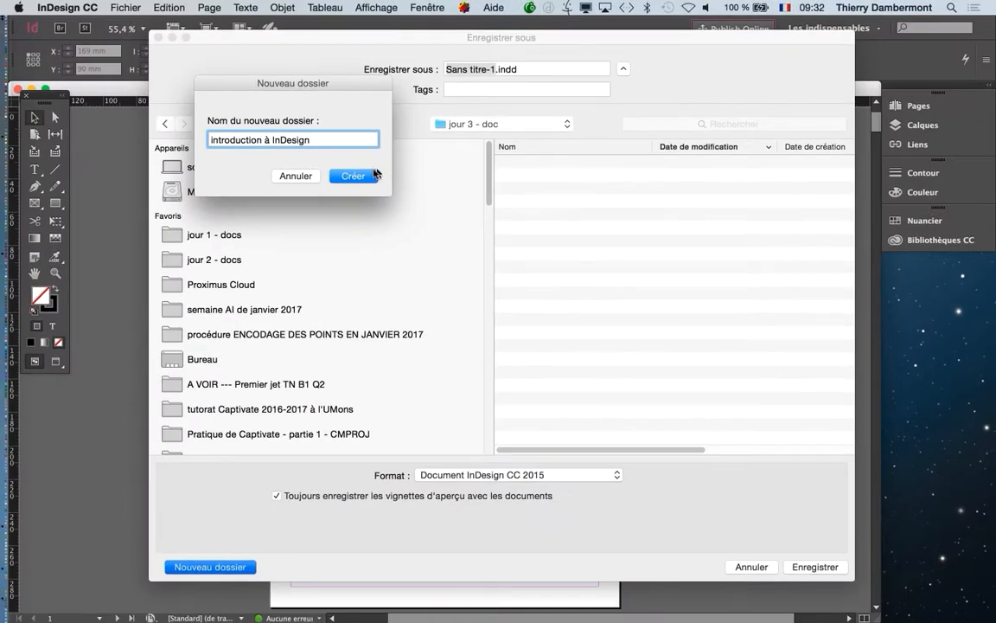
{"action": "left_click", "coordinate": [471, 185]}
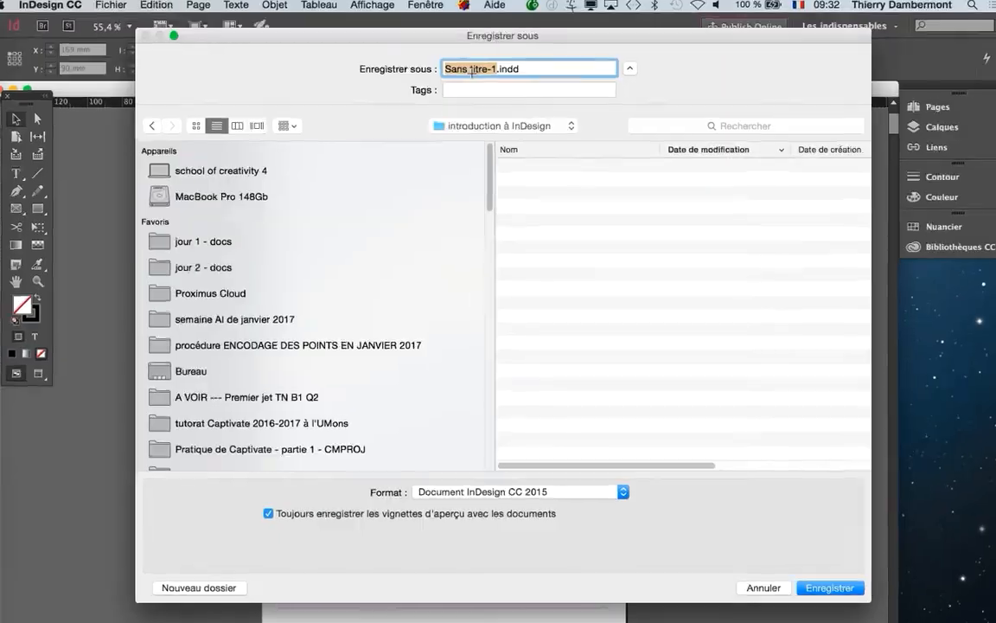
- Name the file intro-InDesign-01.indd and save it in the "introduction à InDesign" folder
{"action": "type", "text": "intro-In"}
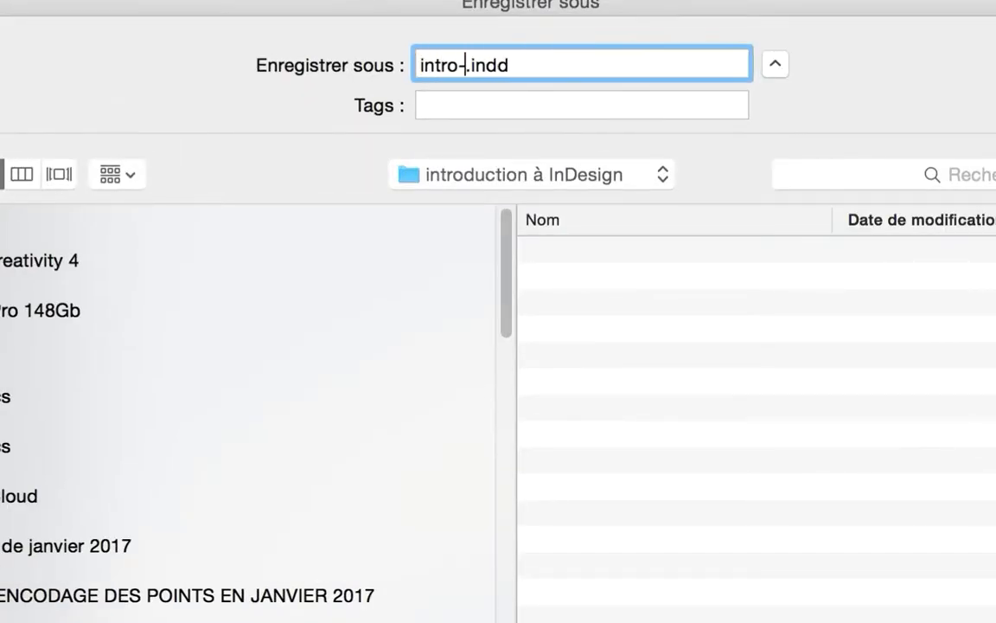
{"action": "type", "text": "Design-01"}
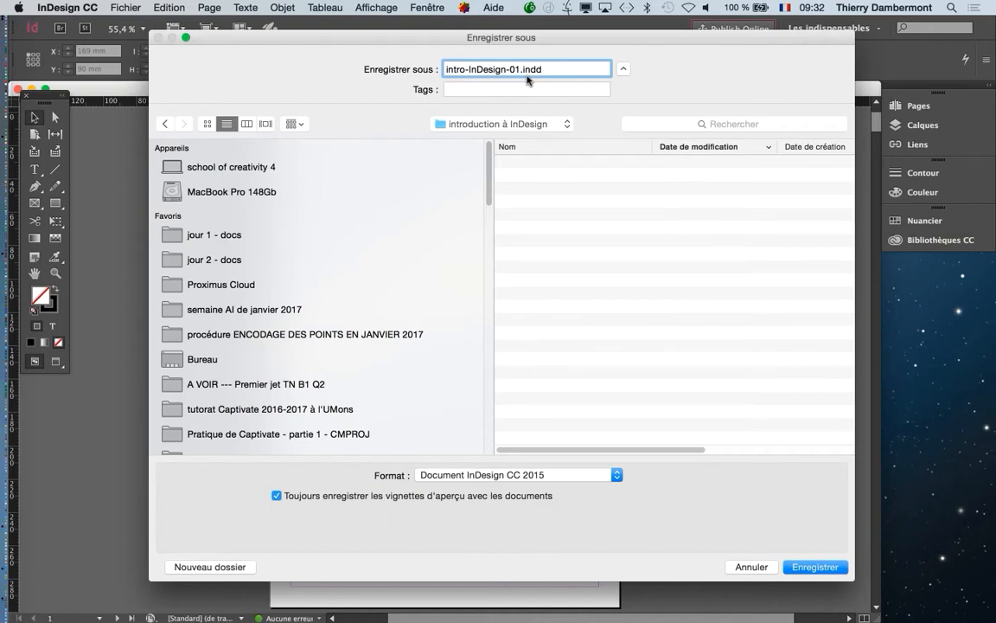
{"action": "left_click", "coordinate": [833, 567]}
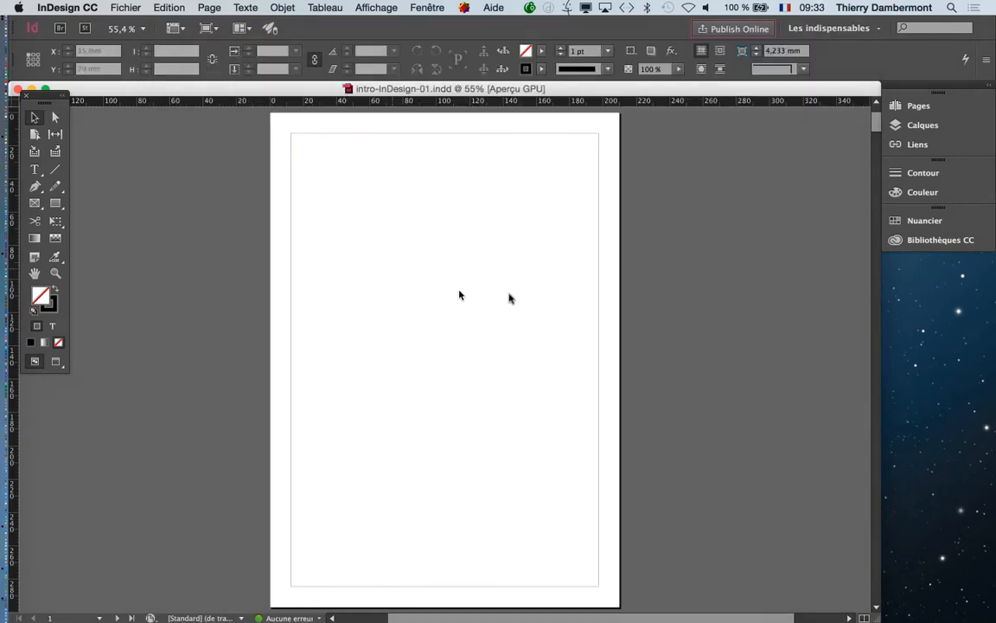
- Show the Pages panel as an enlarged floating window beside the document page
{"action": "left_click", "coordinate": [426, 6]}
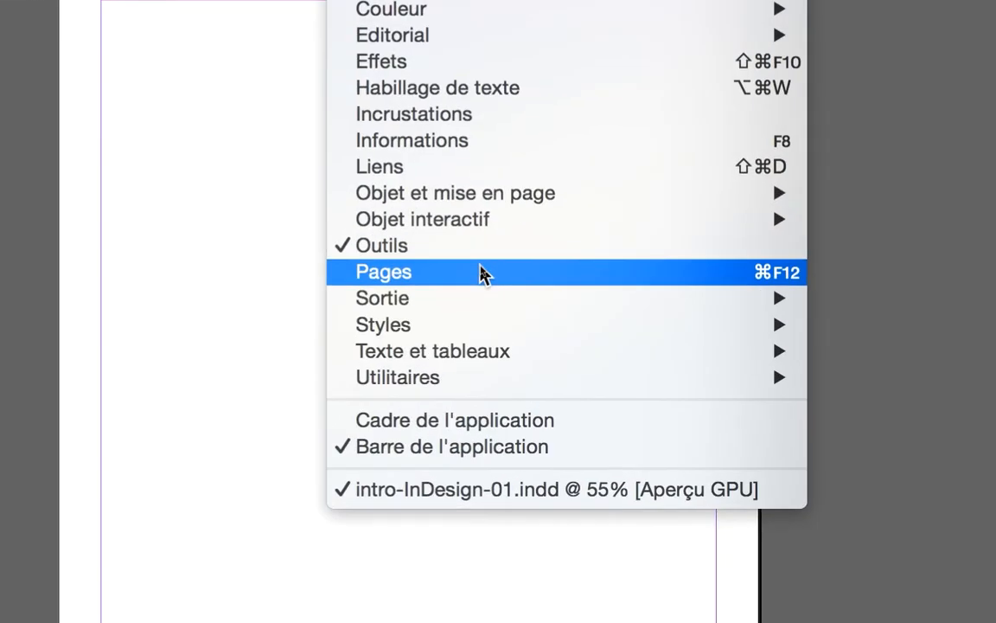
{"action": "left_click", "coordinate": [479, 273]}
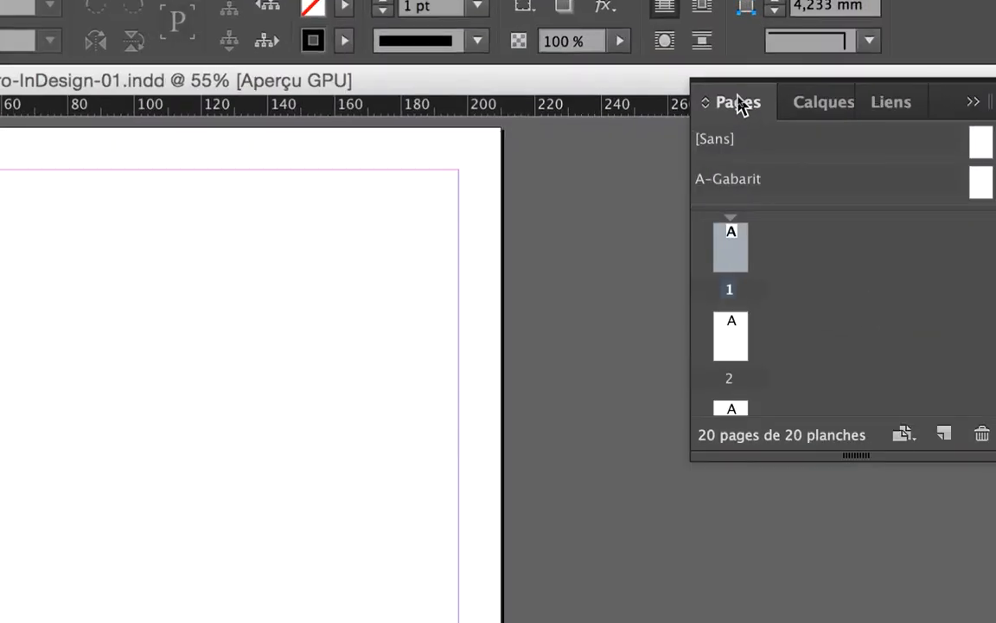
{"action": "left_click_drag", "start_coordinate": [739, 104], "coordinate": [420, 161]}
{"action": "left_click_drag", "start_coordinate": [631, 124], "coordinate": [445, 138]}
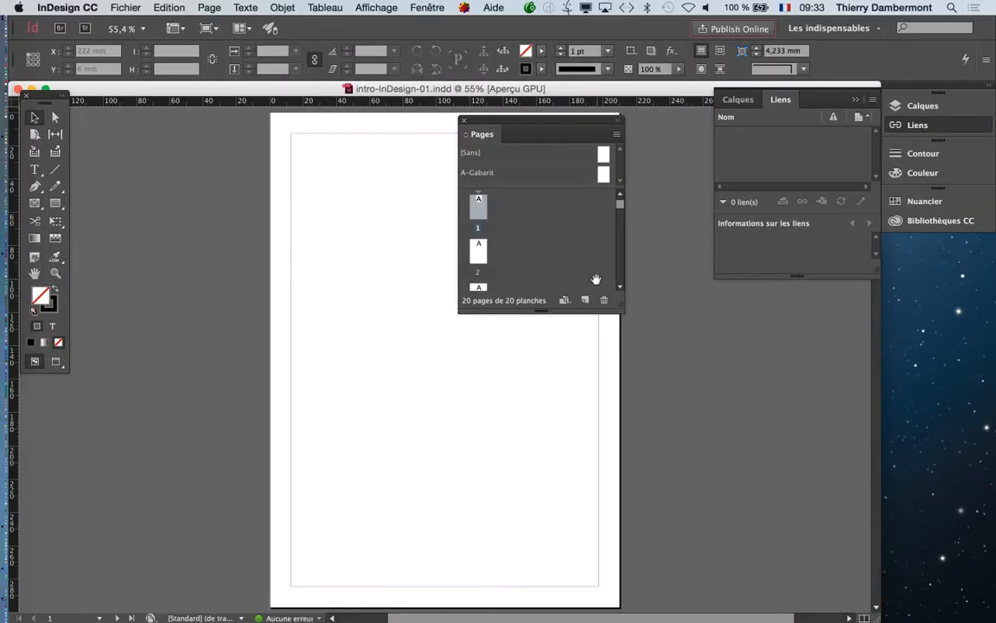
{"action": "left_click_drag", "start_coordinate": [616, 304], "coordinate": [678, 492]}
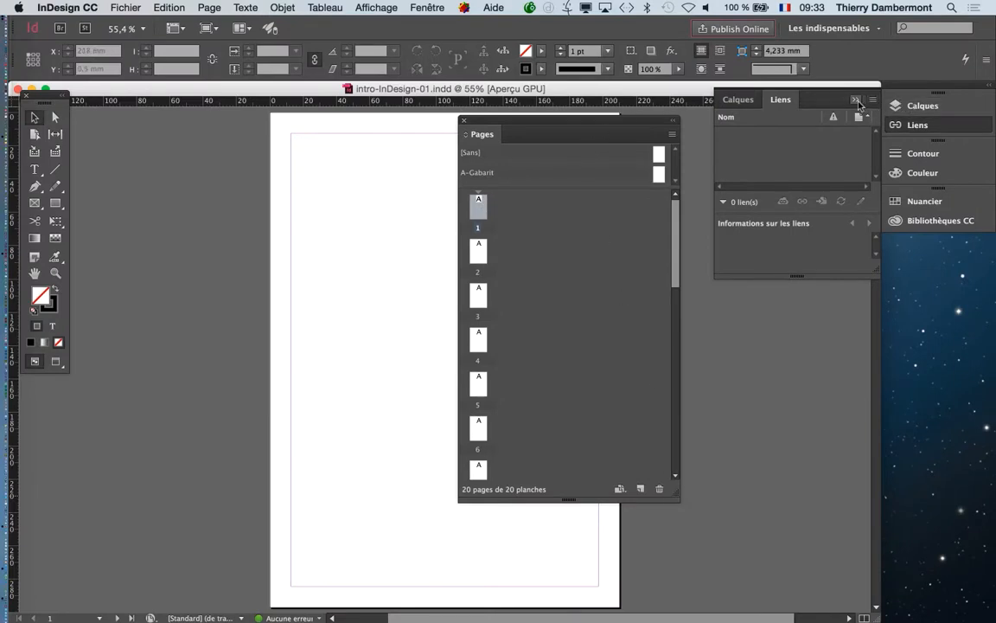
{"action": "left_click_drag", "start_coordinate": [544, 124], "coordinate": [731, 142]}
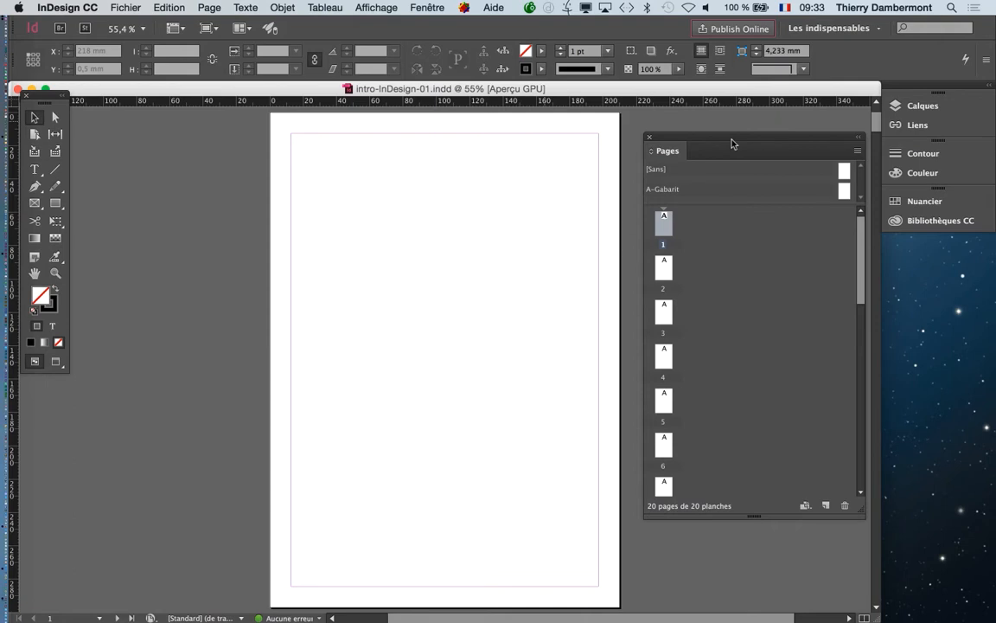
- Look through the document's page thumbnails, going to pages 16, 7 and 6 in turn
{"action": "scroll", "coordinate": [822, 293], "scroll_direction": "down", "scroll_amount": 5}
{"action": "scroll", "coordinate": [821, 297], "scroll_direction": "down", "scroll_amount": 5}
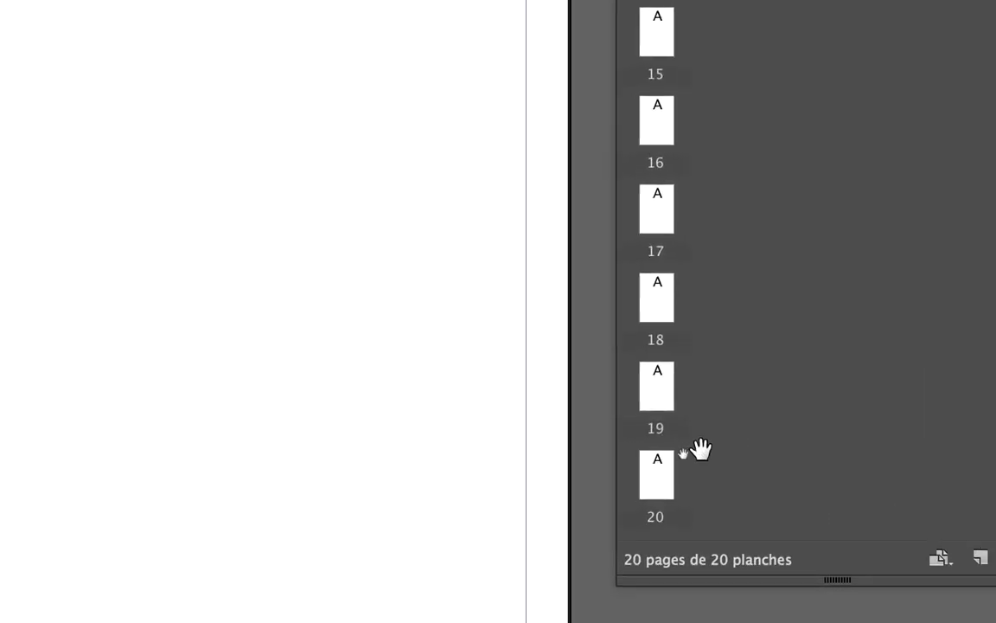
{"action": "left_click", "coordinate": [664, 487]}
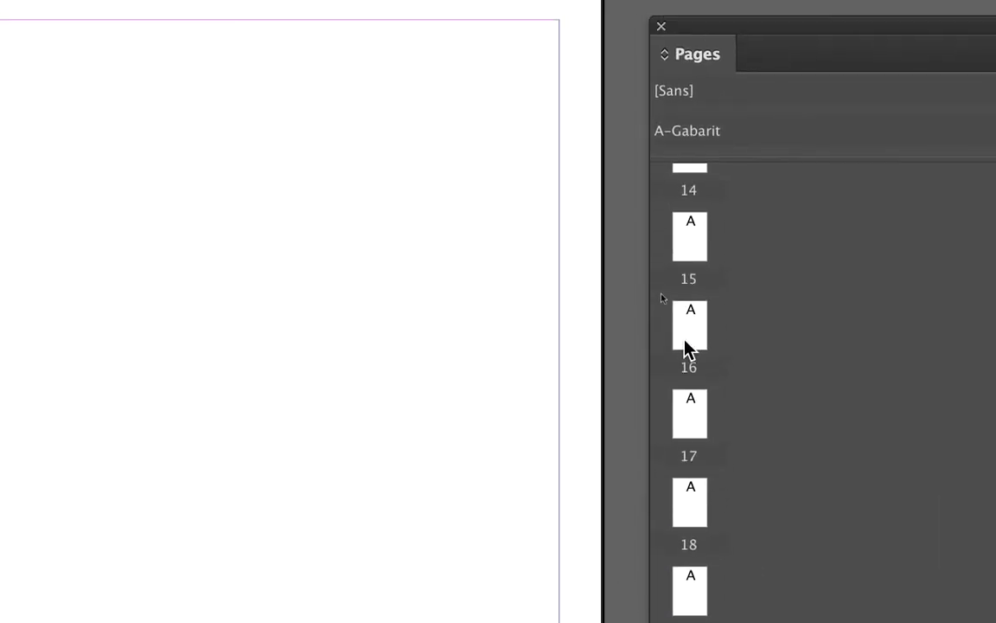
{"action": "left_click", "coordinate": [689, 346]}
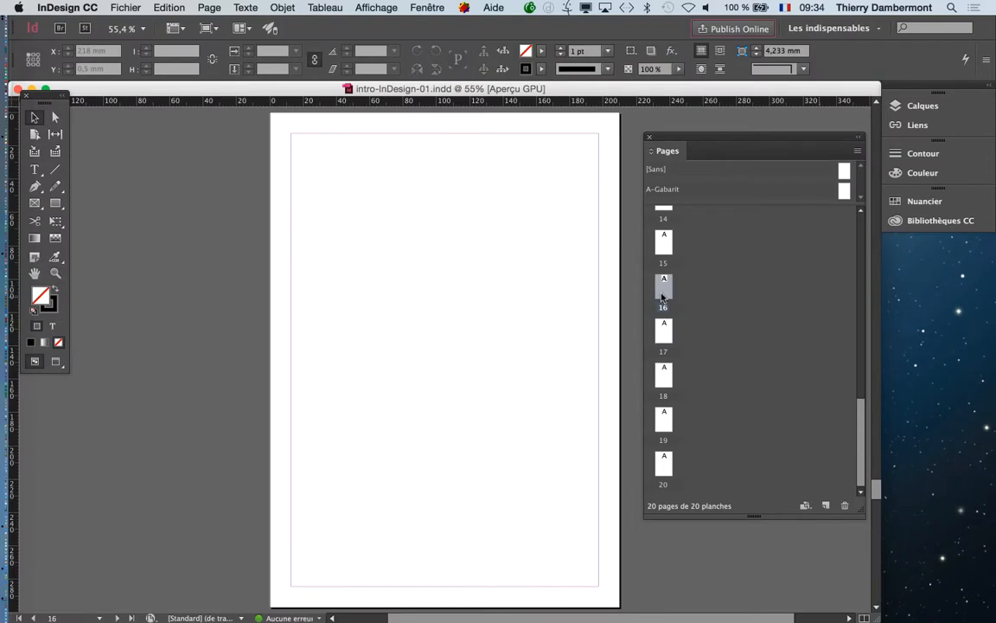
{"action": "scroll", "coordinate": [711, 263], "scroll_direction": "up", "scroll_amount": 5}
{"action": "scroll", "coordinate": [674, 255], "scroll_direction": "up", "scroll_amount": 2}
{"action": "double_click", "coordinate": [665, 255]}
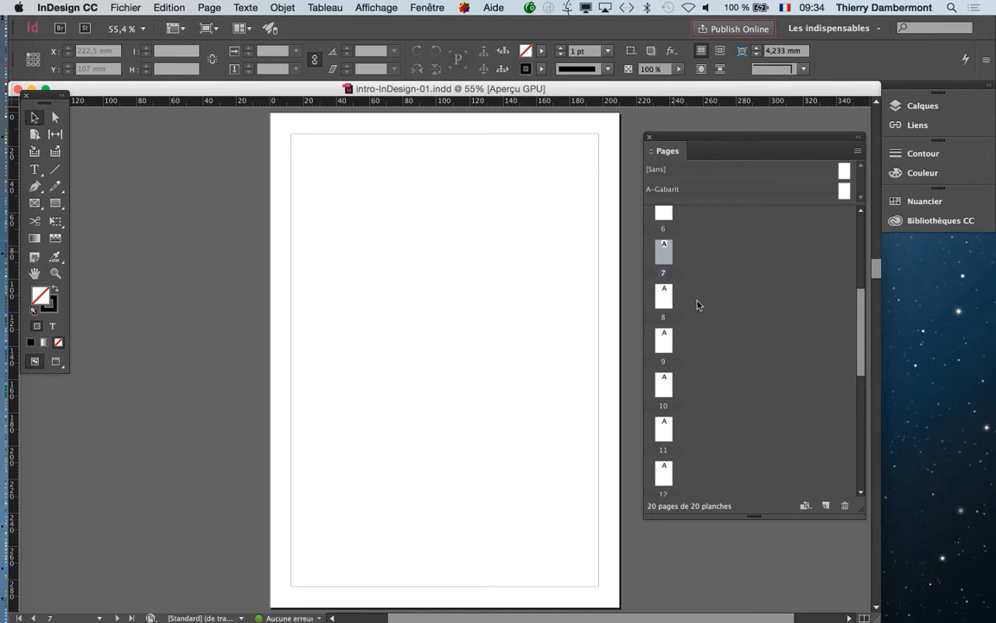
{"action": "scroll", "coordinate": [683, 286], "scroll_direction": "up", "scroll_amount": 1}
{"action": "double_click", "coordinate": [670, 262]}
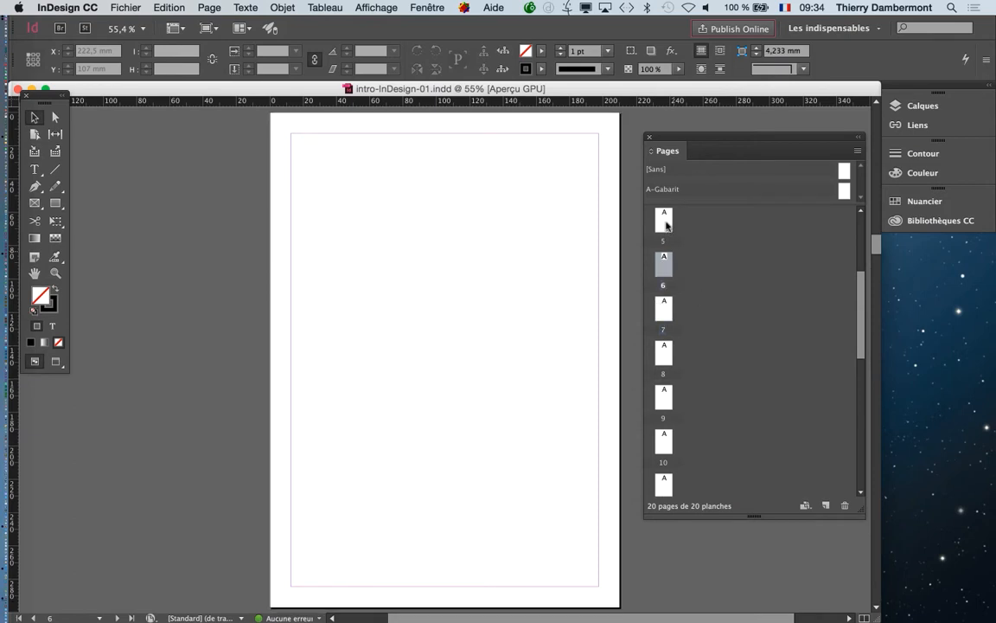
- Go to page 5, select page 8's thumbnail, and enlarge the master-page area above the page thumbnails
{"action": "double_click", "coordinate": [666, 225]}
{"action": "left_click", "coordinate": [670, 361]}
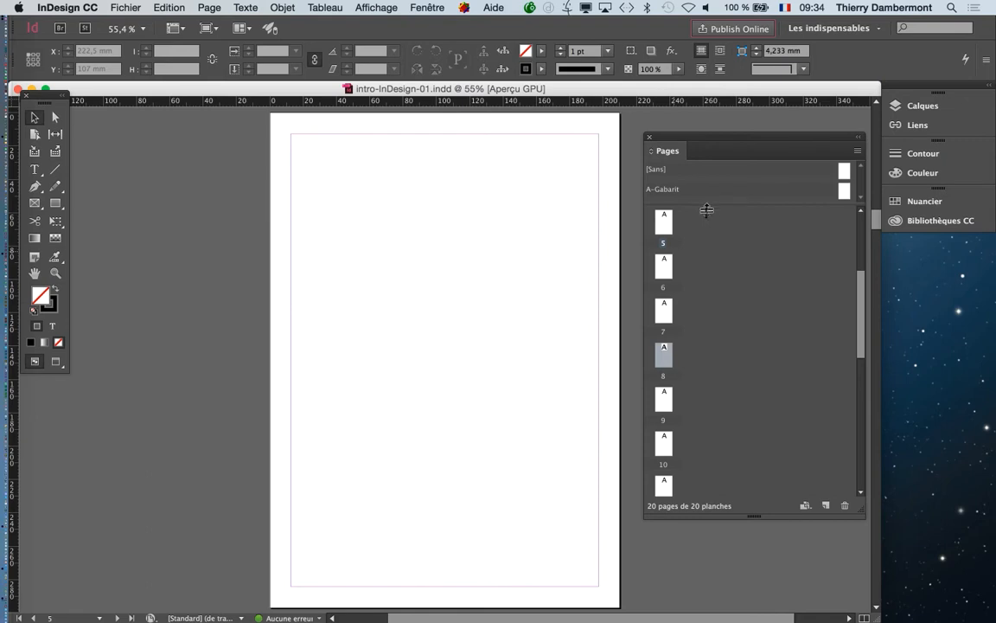
{"action": "left_click_drag", "start_coordinate": [706, 206], "coordinate": [706, 228]}
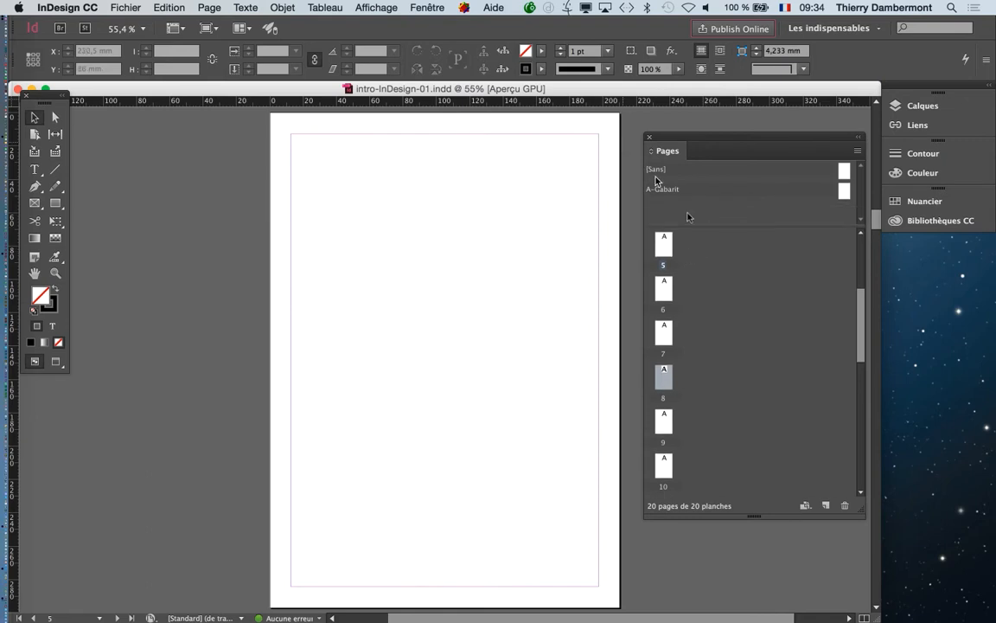
{"action": "scroll", "coordinate": [741, 285], "scroll_direction": "up", "scroll_amount": 4}
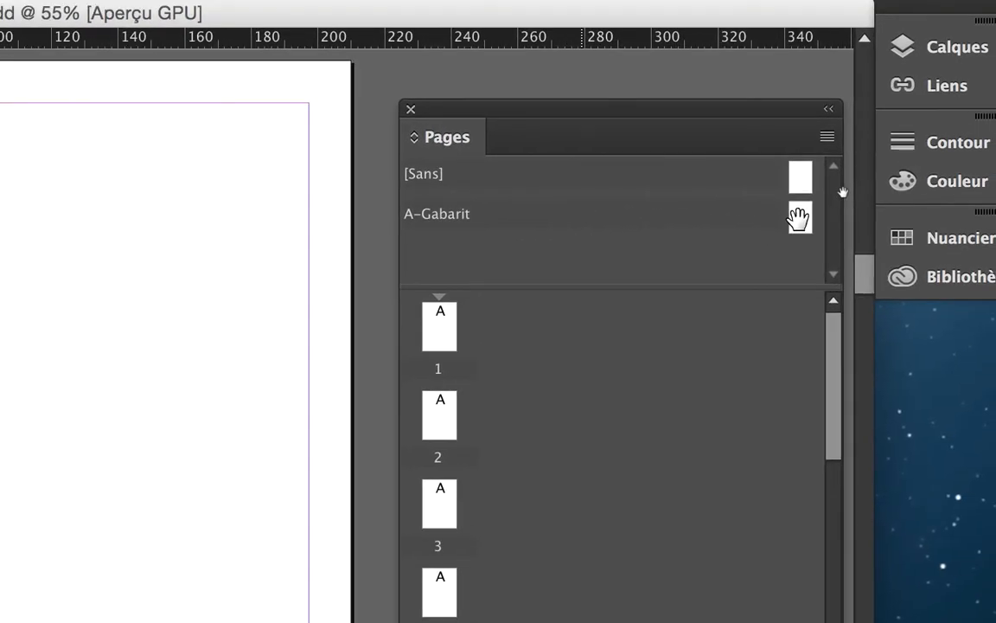
- Open the A-Gabarit master page, visit page 2 for comparison, and return to the A-Gabarit master
{"action": "left_click", "coordinate": [798, 218]}
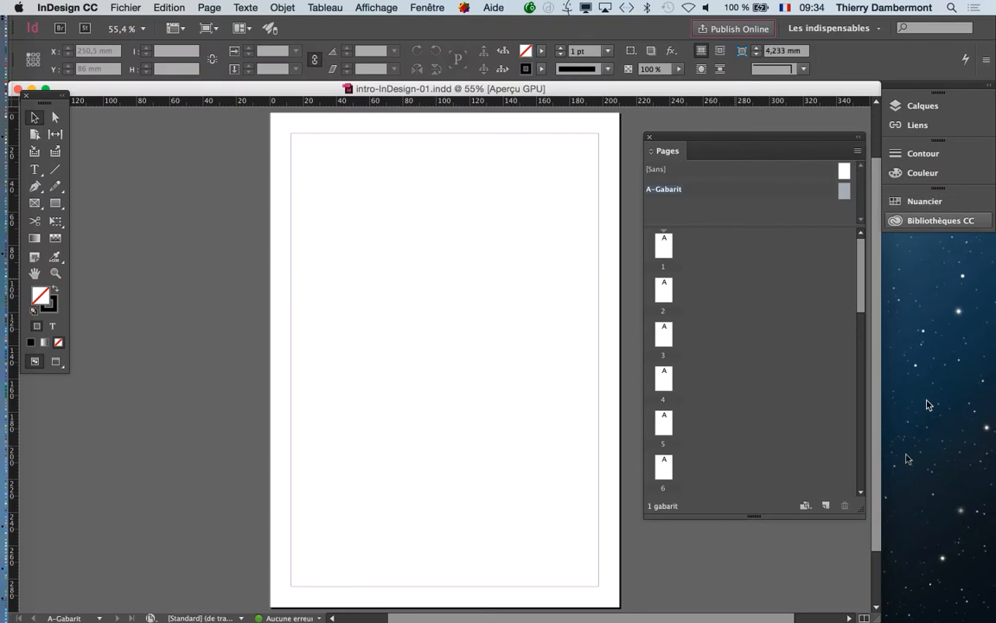
{"action": "left_click_drag", "start_coordinate": [877, 619], "coordinate": [875, 585]}
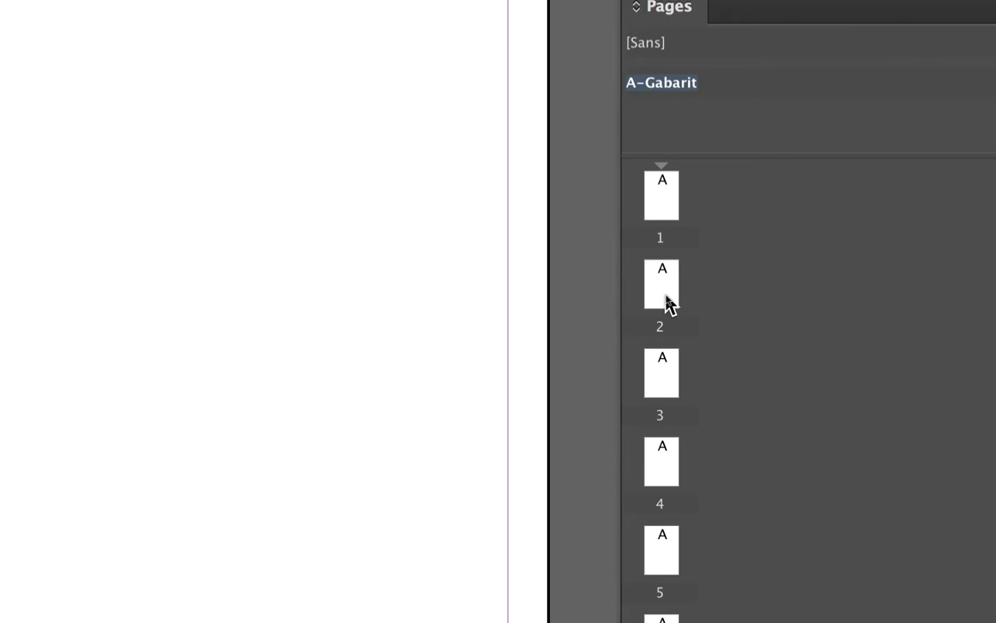
{"action": "double_click", "coordinate": [670, 298]}
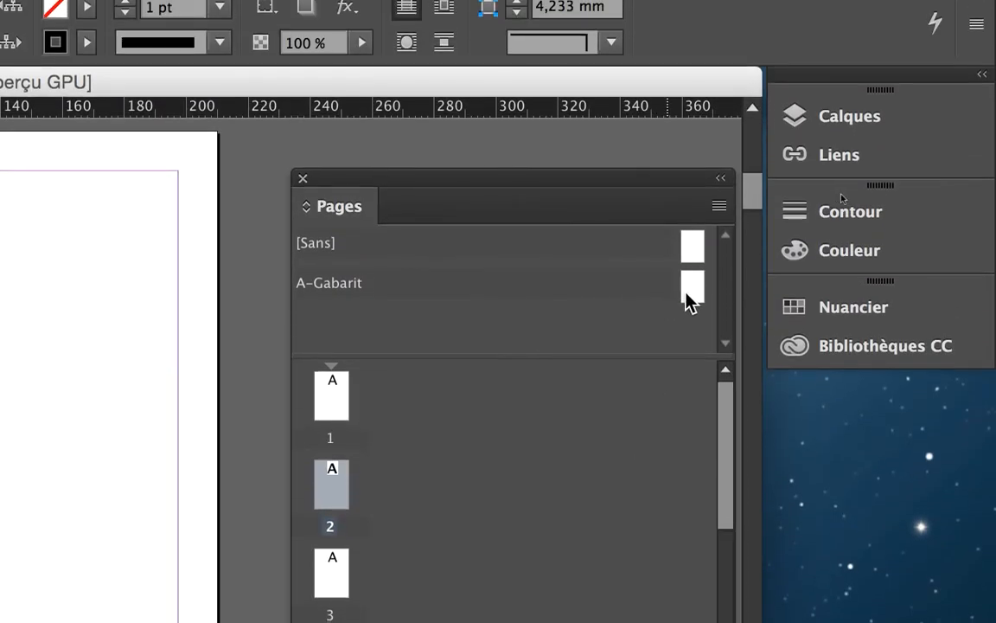
{"action": "left_click", "coordinate": [687, 296]}
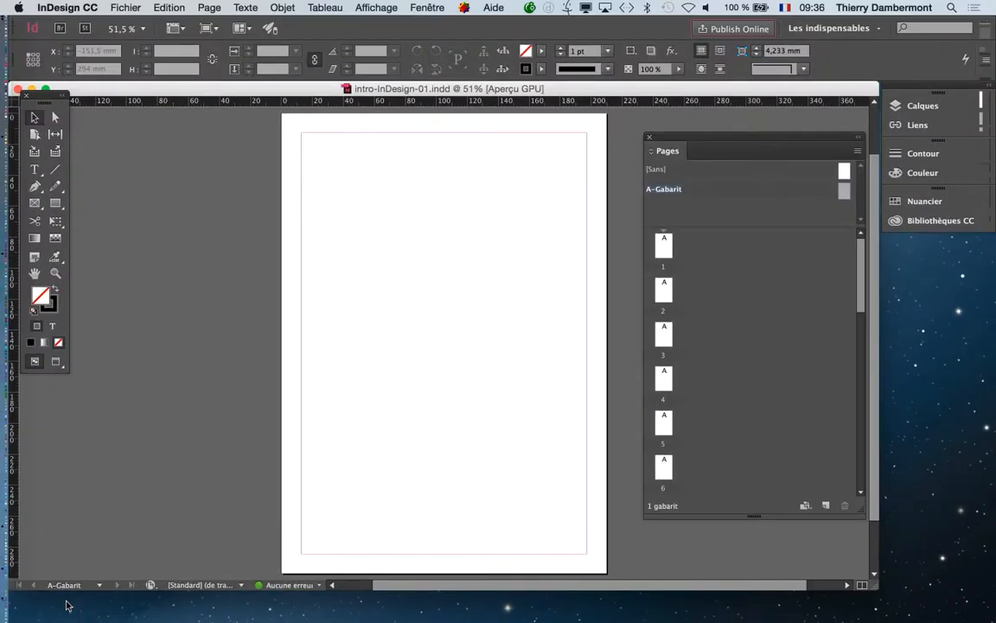
- Draw a small text frame in the middle of the A-Gabarit master page with the Type tool
{"action": "left_click_drag", "start_coordinate": [50, 86], "coordinate": [168, 164]}
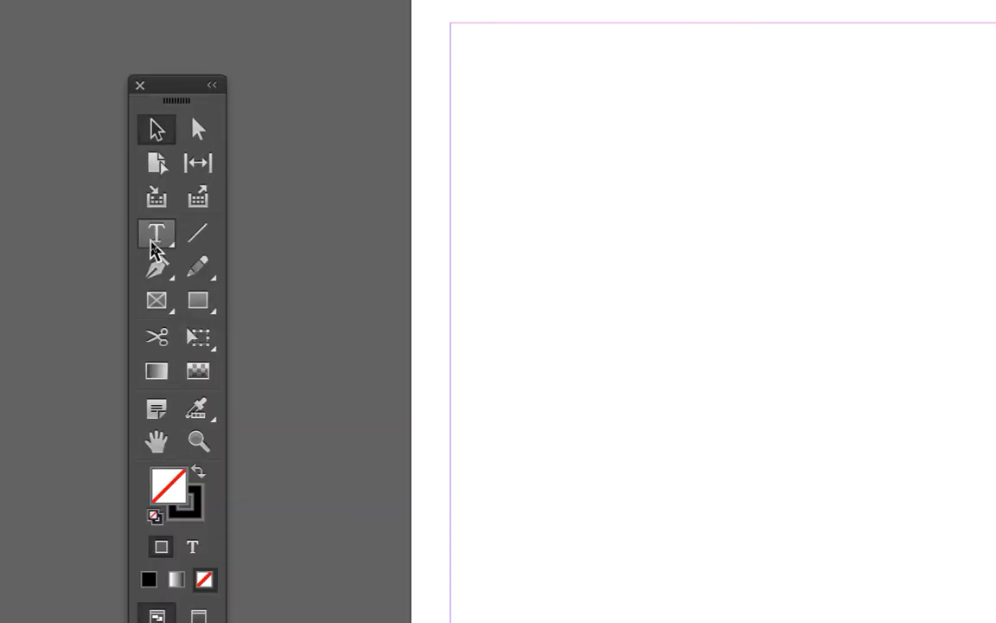
{"action": "left_click", "coordinate": [152, 243]}
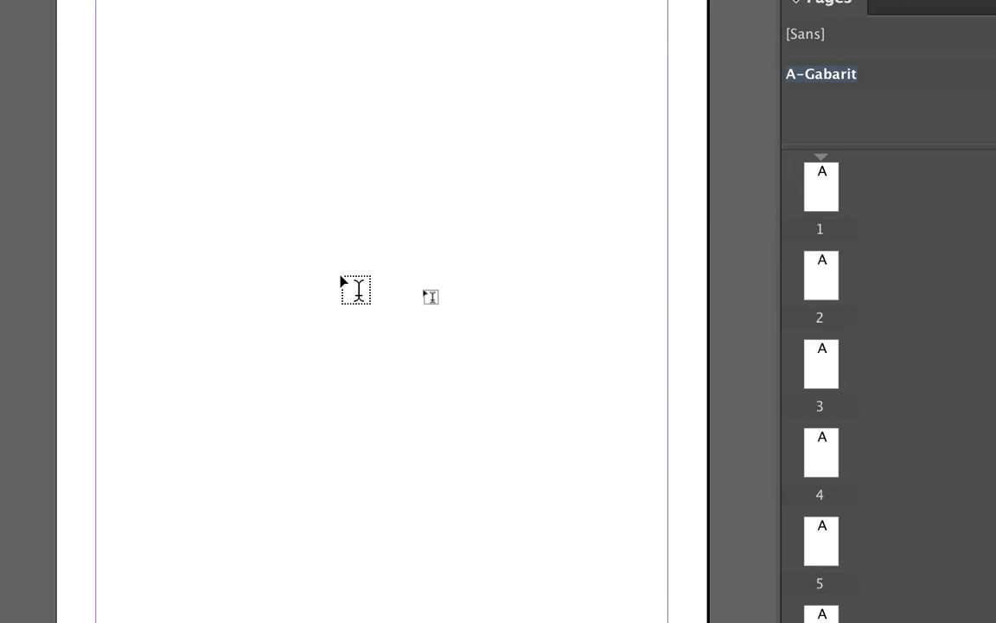
{"action": "left_click_drag", "start_coordinate": [336, 277], "coordinate": [453, 370]}
{"action": "left_click_drag", "start_coordinate": [378, 310], "coordinate": [378, 310]}
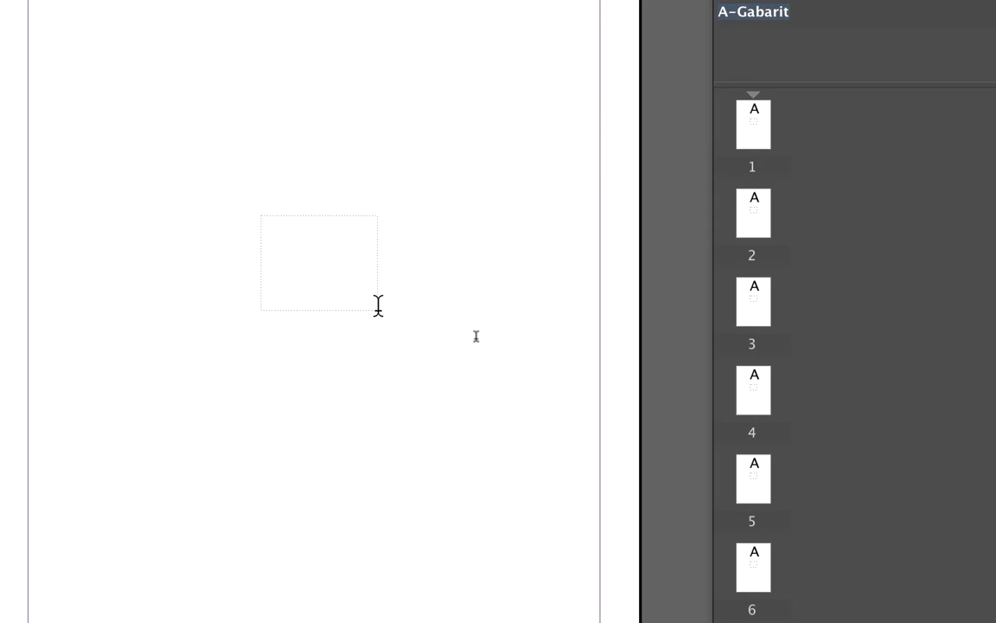
- Insert the special character "Numéro de page active" in the master page's text frame
{"action": "key", "text": "super"}
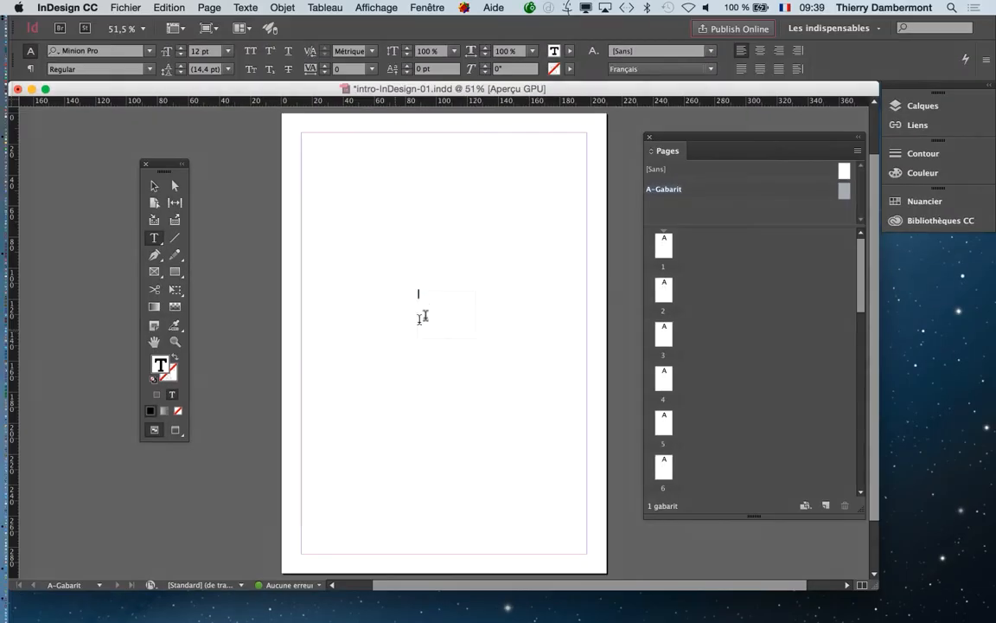
{"action": "key", "text": "super"}
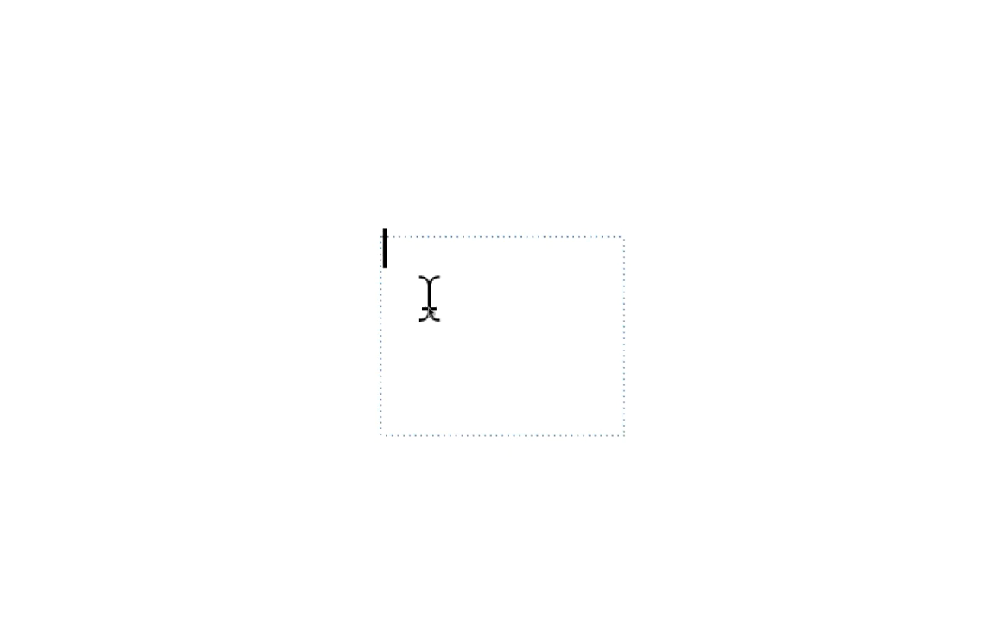
{"action": "right_click", "coordinate": [429, 302]}
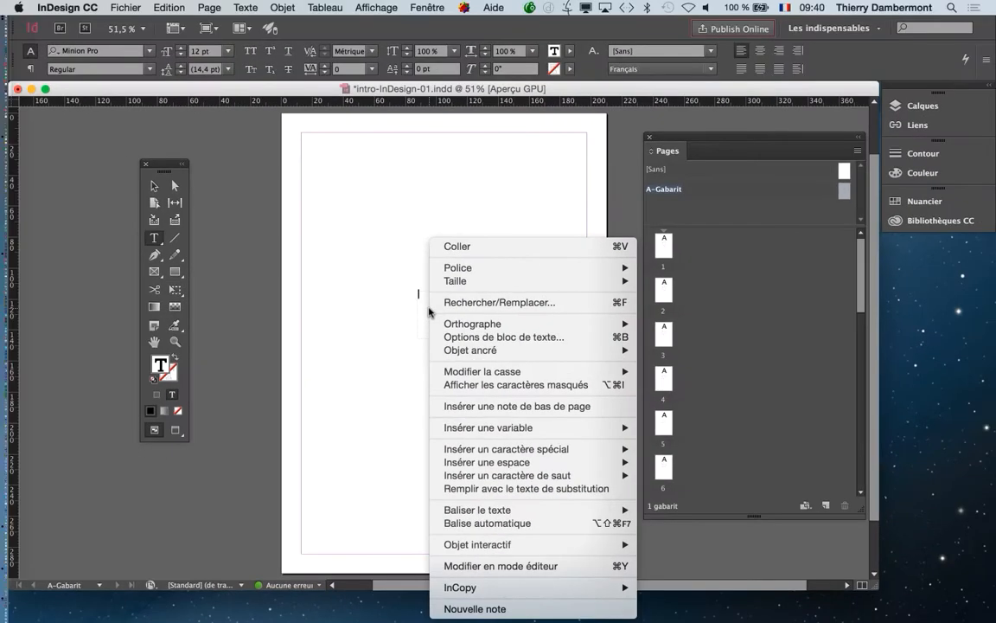
{"action": "mouse_move", "coordinate": [506, 456]}
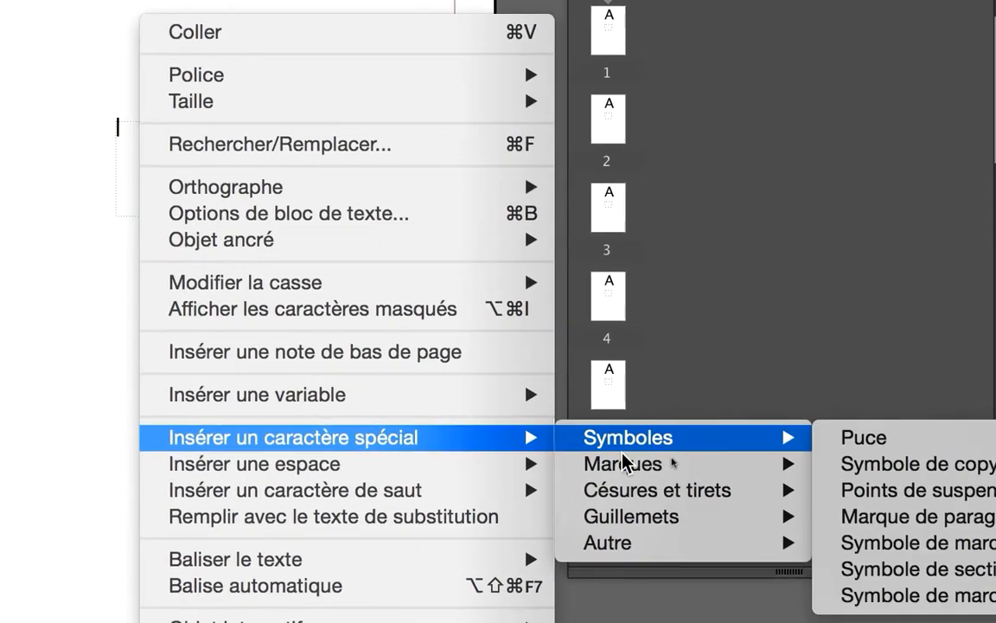
{"action": "mouse_move", "coordinate": [666, 478]}
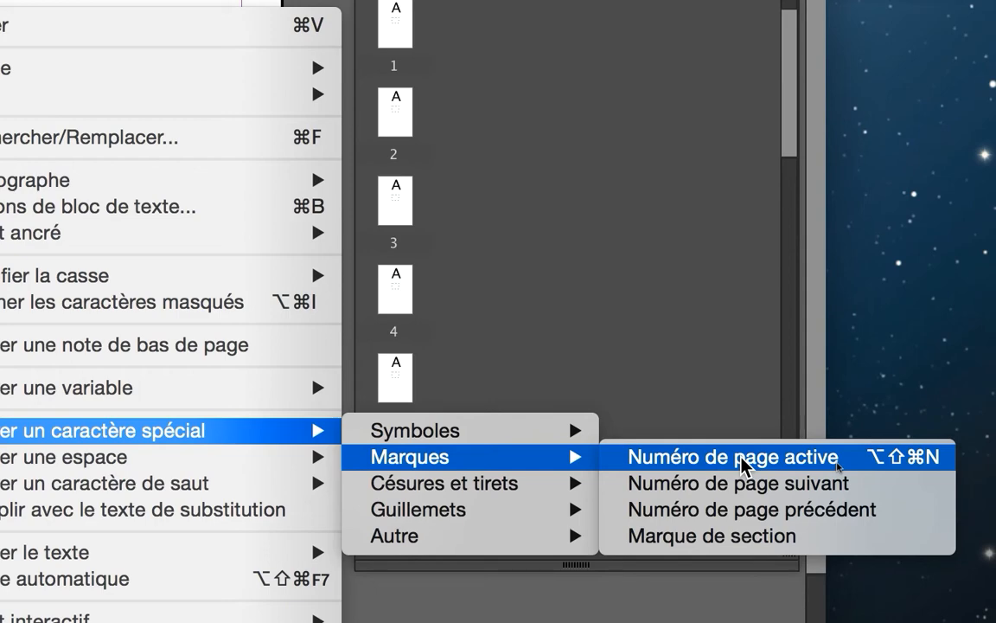
{"action": "left_click", "coordinate": [742, 456]}
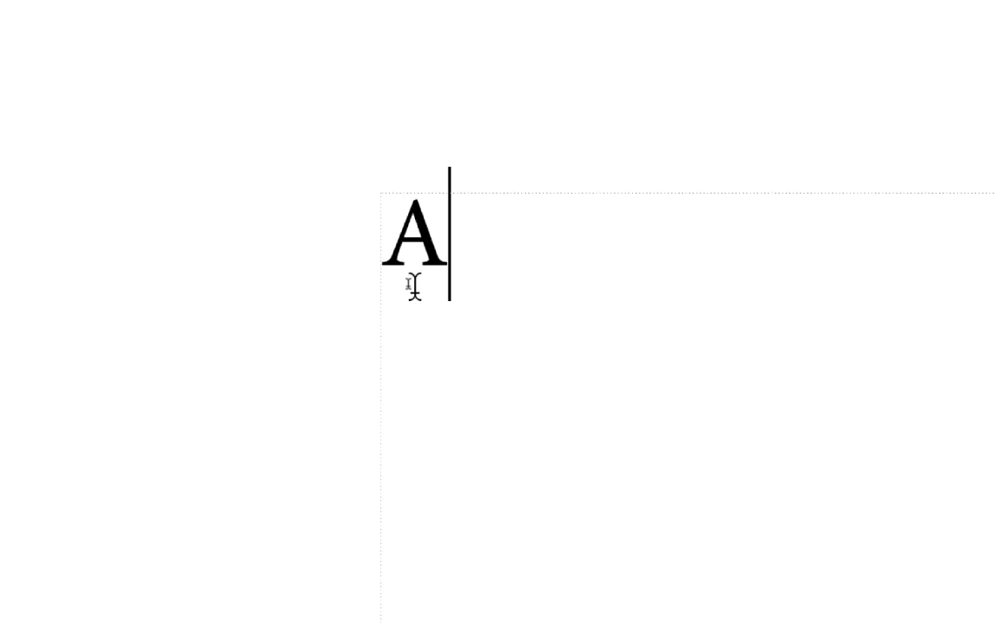
{"action": "left_click_drag", "start_coordinate": [442, 262], "coordinate": [394, 243]}
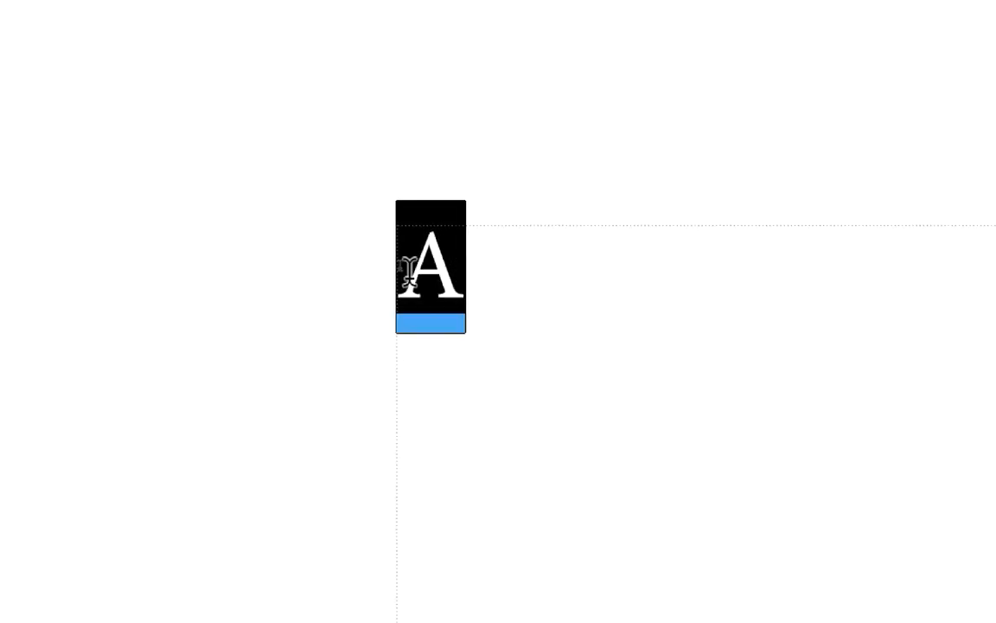
{"action": "mouse_move", "coordinate": [423, 299]}
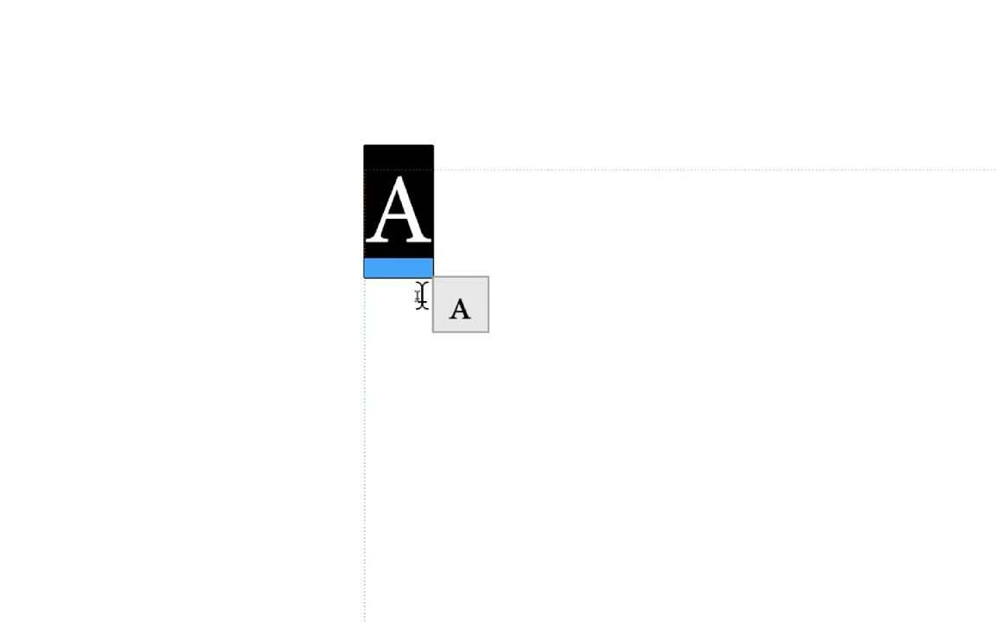
{"action": "key", "text": "Return"}
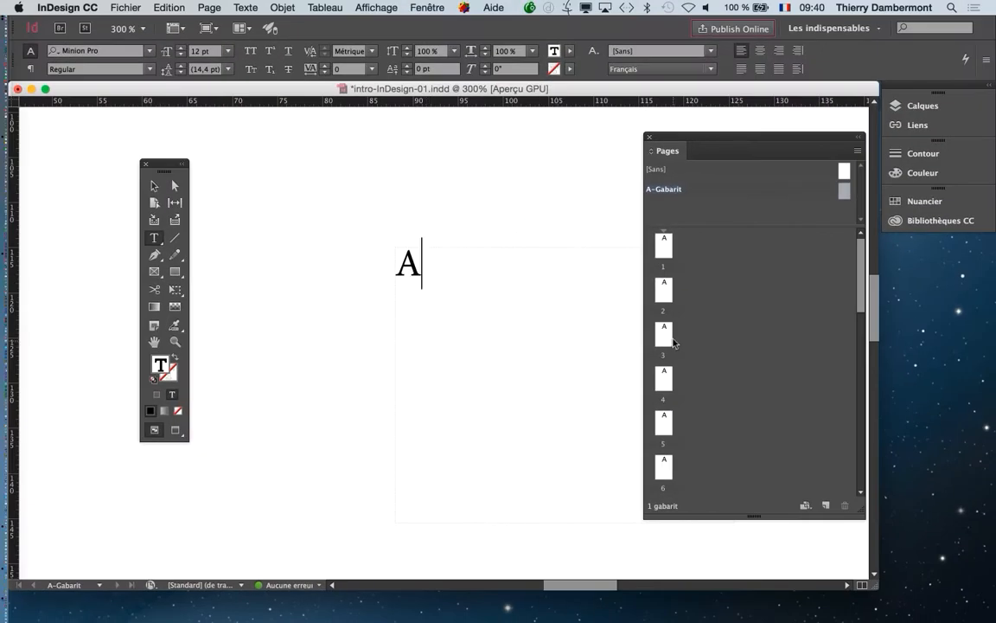
- Check the automatic page number on pages 3, 4 and 6 and on a page further down the document
{"action": "double_click", "coordinate": [669, 339]}
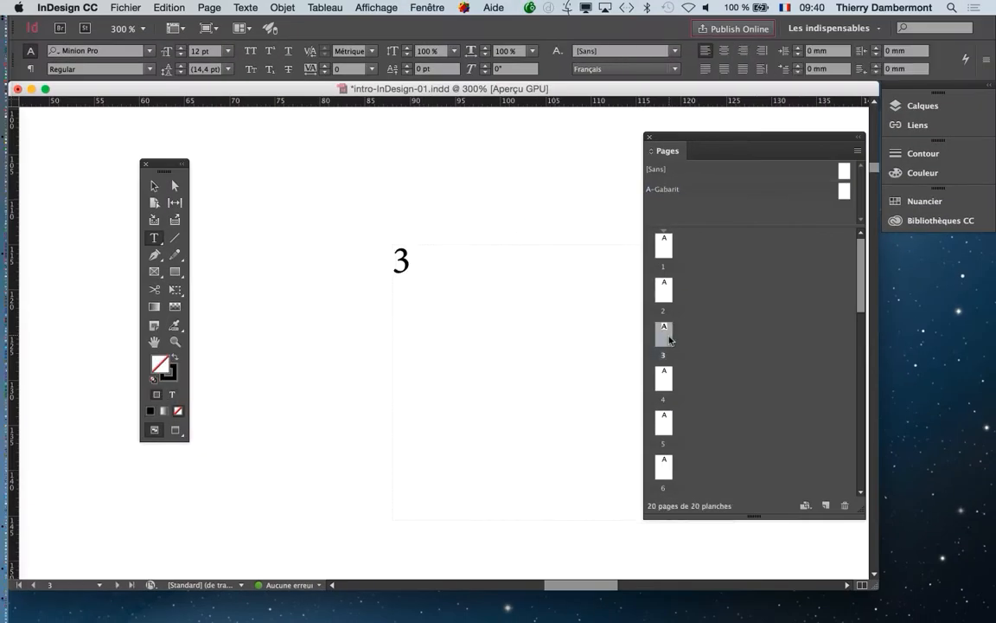
{"action": "double_click", "coordinate": [667, 381]}
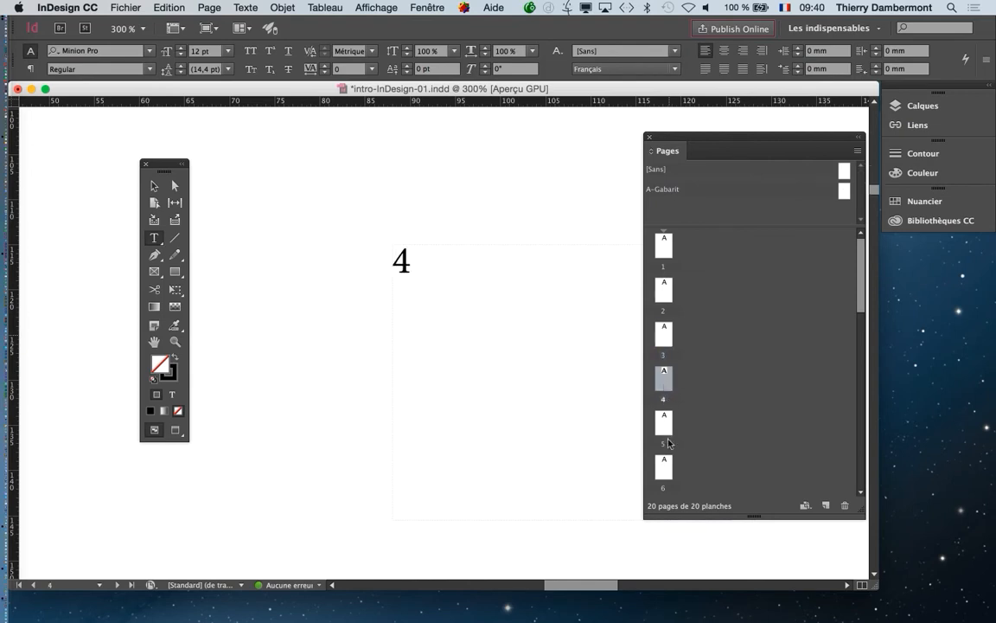
{"action": "double_click", "coordinate": [664, 465]}
{"action": "scroll", "coordinate": [673, 461], "scroll_direction": "down", "scroll_amount": 2}
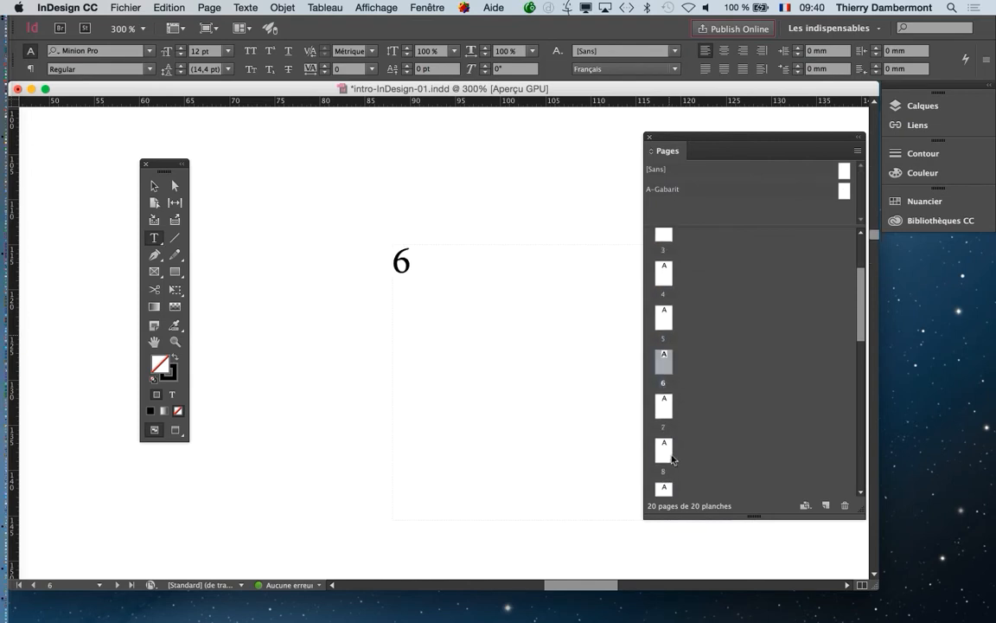
{"action": "scroll", "coordinate": [673, 461], "scroll_direction": "down", "scroll_amount": 5}
{"action": "double_click", "coordinate": [665, 456]}
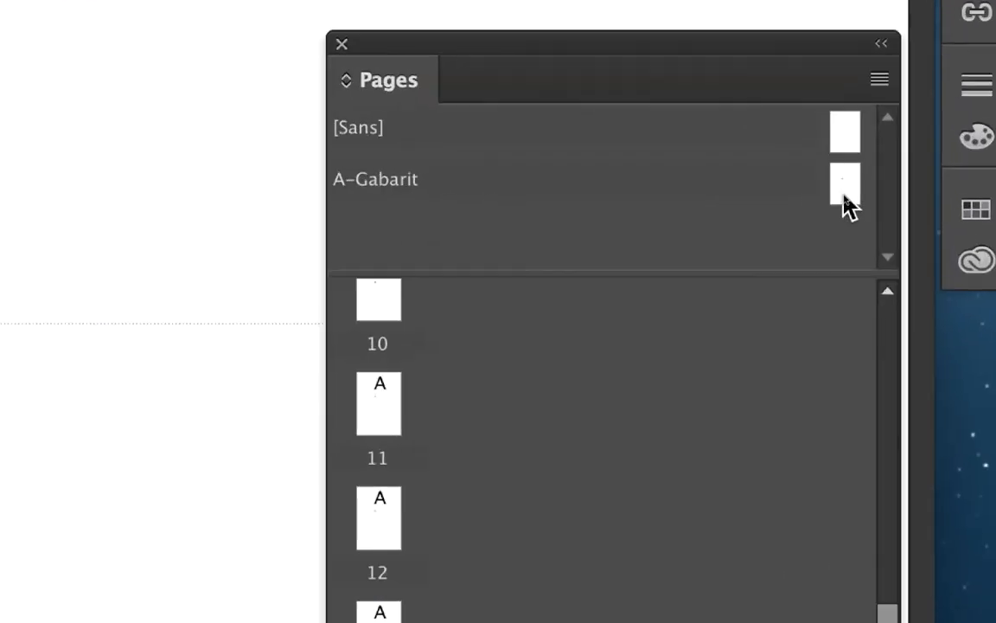
- Reopen the A-Gabarit master page and select the page-number marker text in its frame
{"action": "double_click", "coordinate": [845, 202]}
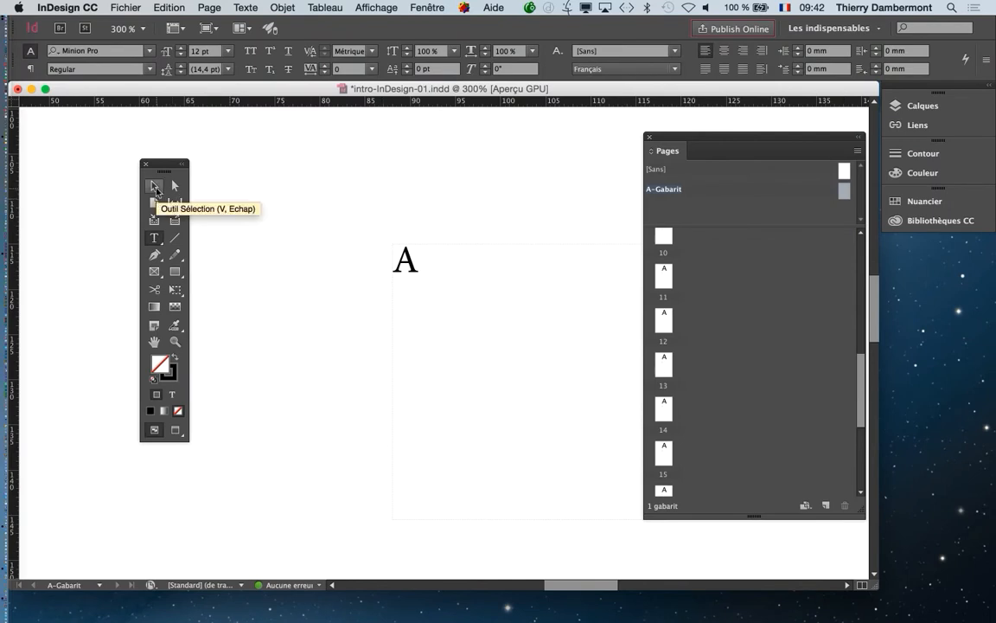
{"action": "left_click", "coordinate": [421, 266]}
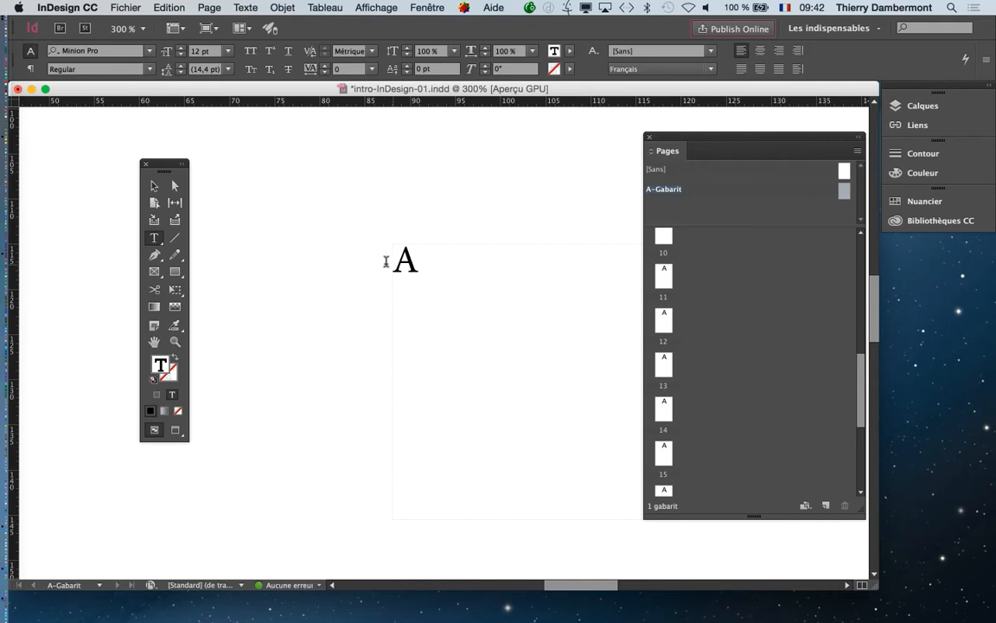
{"action": "double_click", "coordinate": [383, 260]}
{"action": "left_click", "coordinate": [426, 267]}
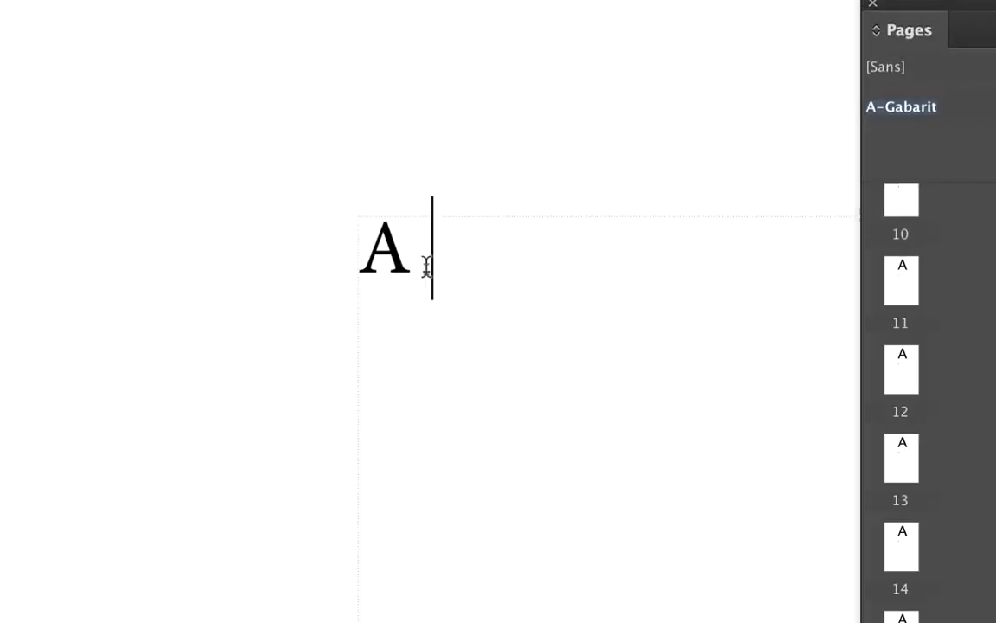
{"action": "left_click_drag", "start_coordinate": [428, 271], "coordinate": [379, 260]}
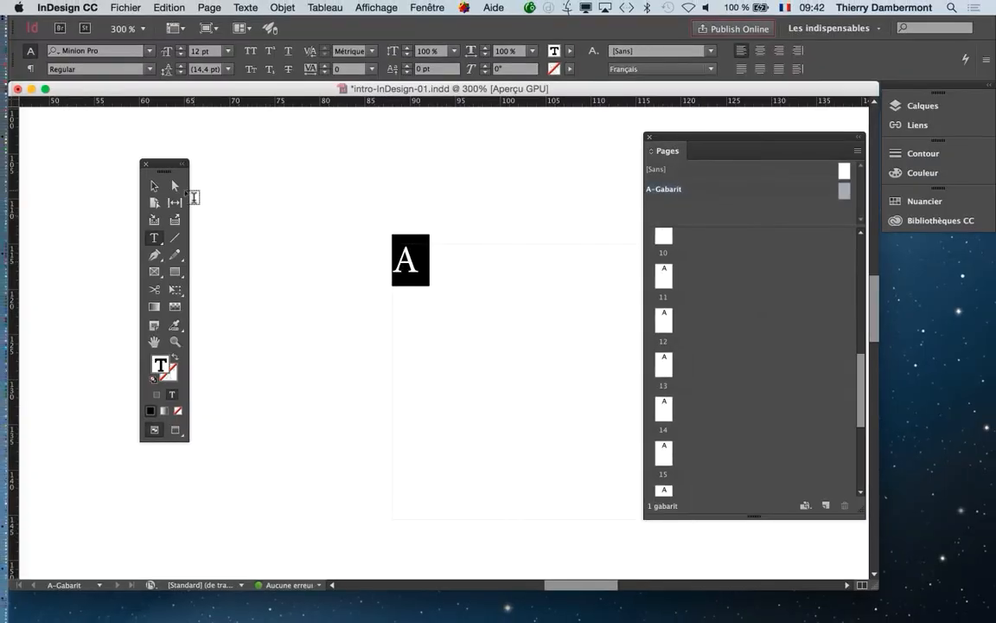
- Show the Caractère panel beside the selected page-number marker, with the toolbox moved out of the way
{"action": "left_click_drag", "start_coordinate": [146, 169], "coordinate": [41, 148]}
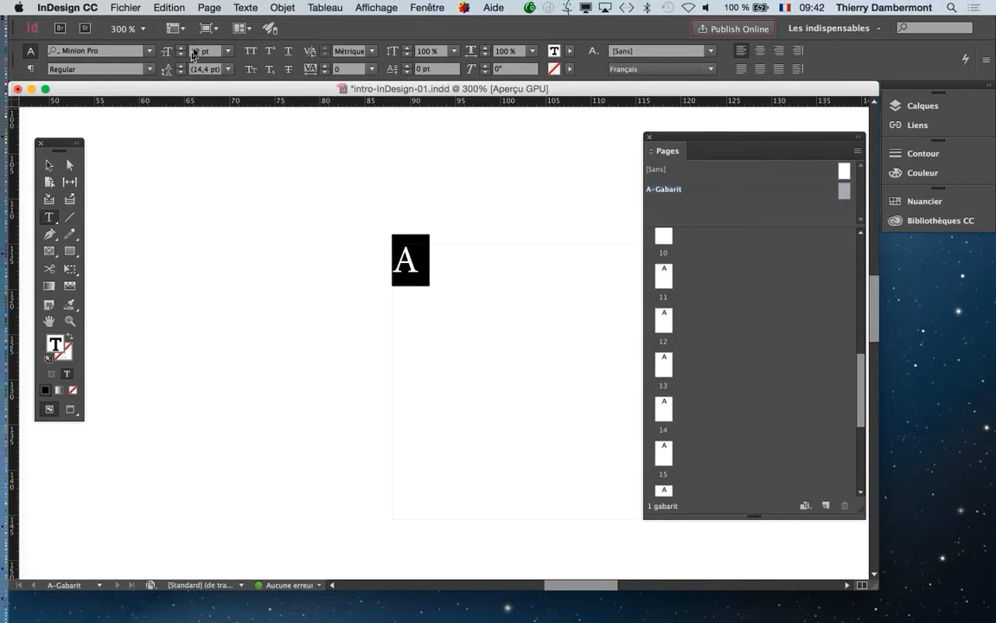
{"action": "left_click", "coordinate": [247, 6]}
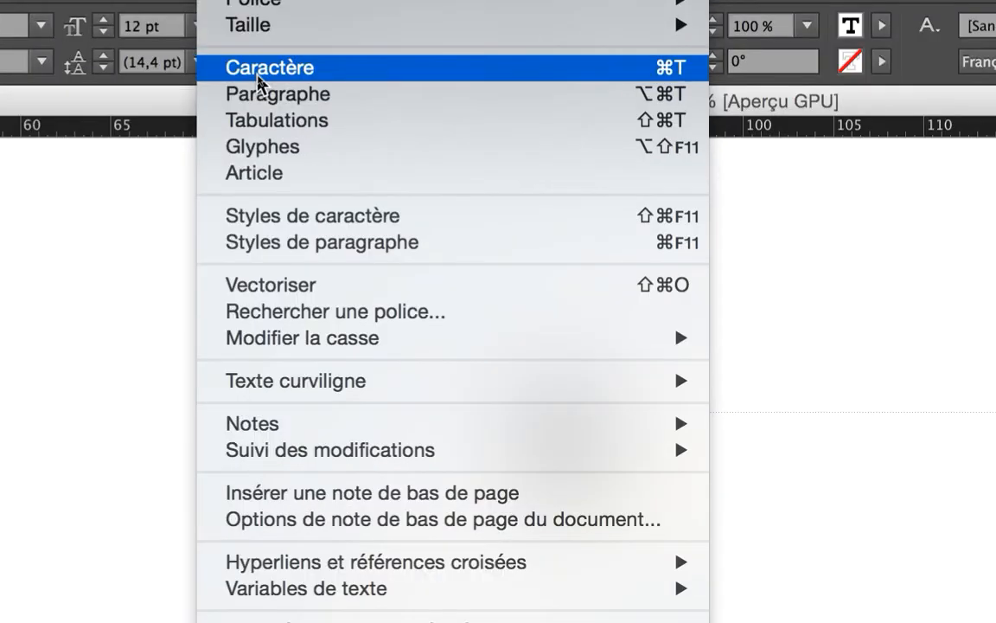
{"action": "left_click", "coordinate": [258, 72]}
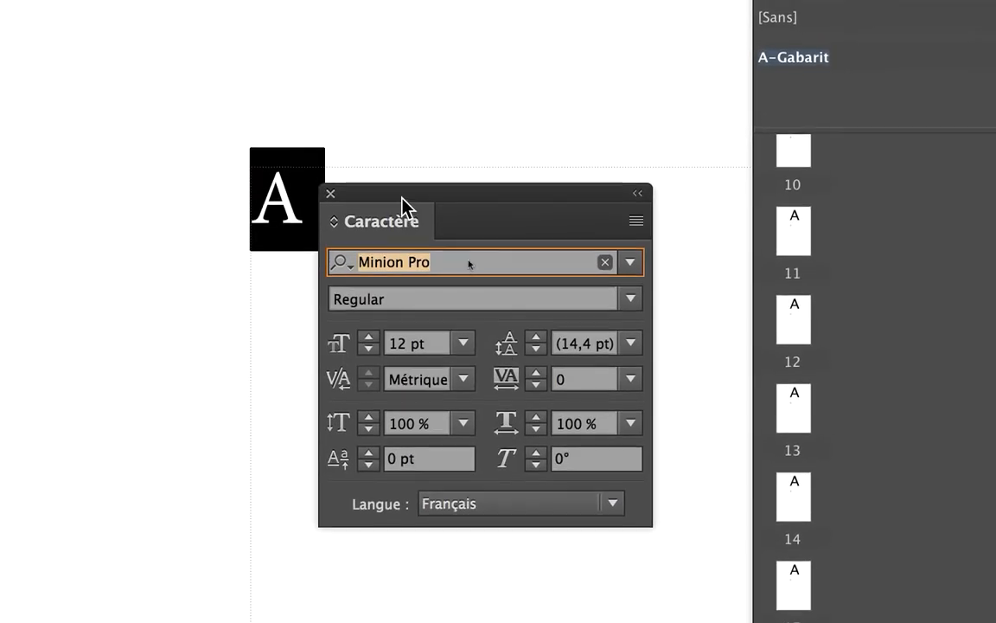
{"action": "left_click_drag", "start_coordinate": [526, 294], "coordinate": [553, 270]}
{"action": "left_click_drag", "start_coordinate": [417, 191], "coordinate": [429, 162]}
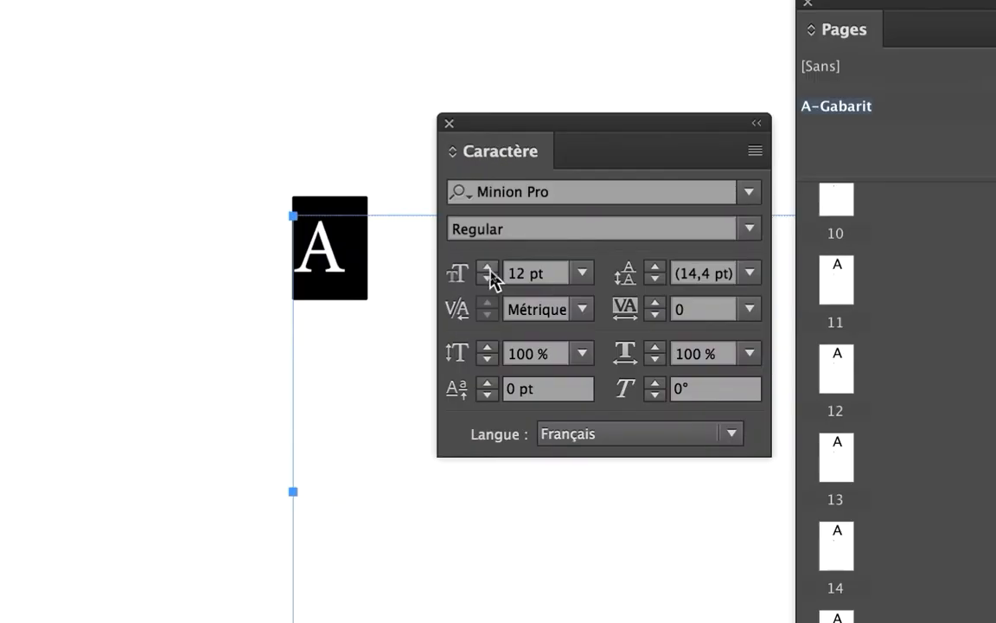
- Set the page-number marker's font size to 24 pt
{"action": "left_click", "coordinate": [489, 271]}
{"action": "left_click", "coordinate": [489, 272]}
{"action": "left_click", "coordinate": [489, 271]}
{"action": "left_click", "coordinate": [490, 272]}
{"action": "left_click", "coordinate": [489, 271]}
{"action": "left_click", "coordinate": [490, 272]}
{"action": "left_click", "coordinate": [489, 272]}
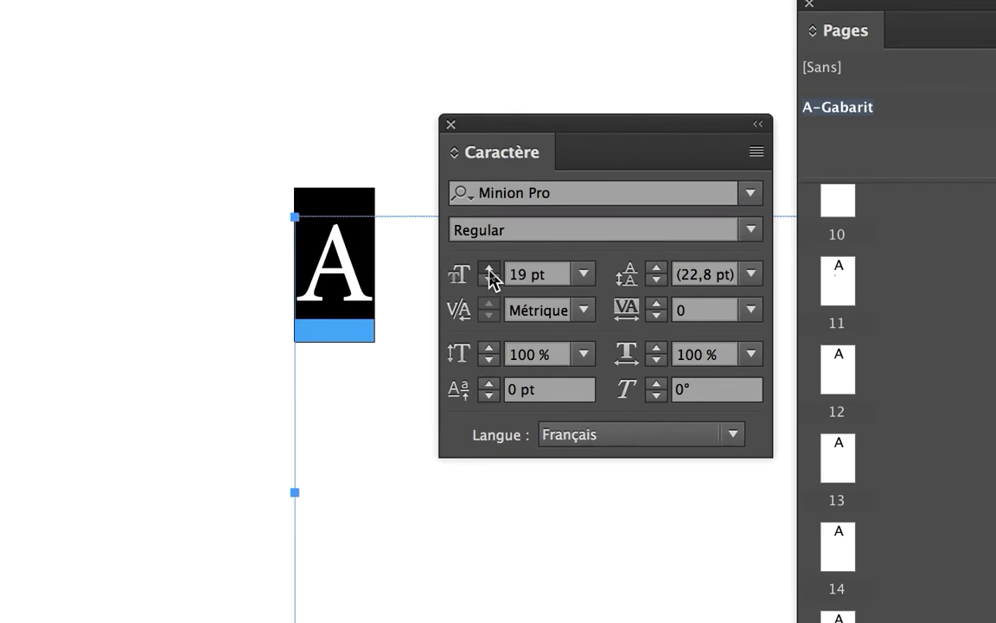
{"action": "left_click", "coordinate": [489, 271]}
{"action": "left_click", "coordinate": [490, 272]}
{"action": "left_click", "coordinate": [489, 271]}
{"action": "left_click", "coordinate": [489, 271]}
{"action": "left_click", "coordinate": [490, 271]}
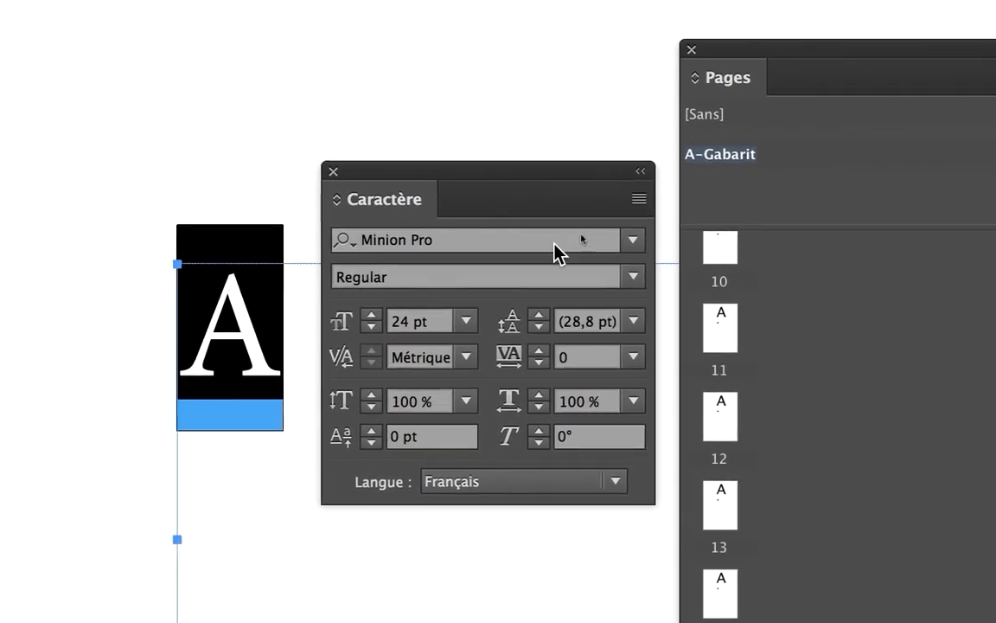
- Change the page-number marker's font to Monaco
{"action": "left_click", "coordinate": [488, 238]}
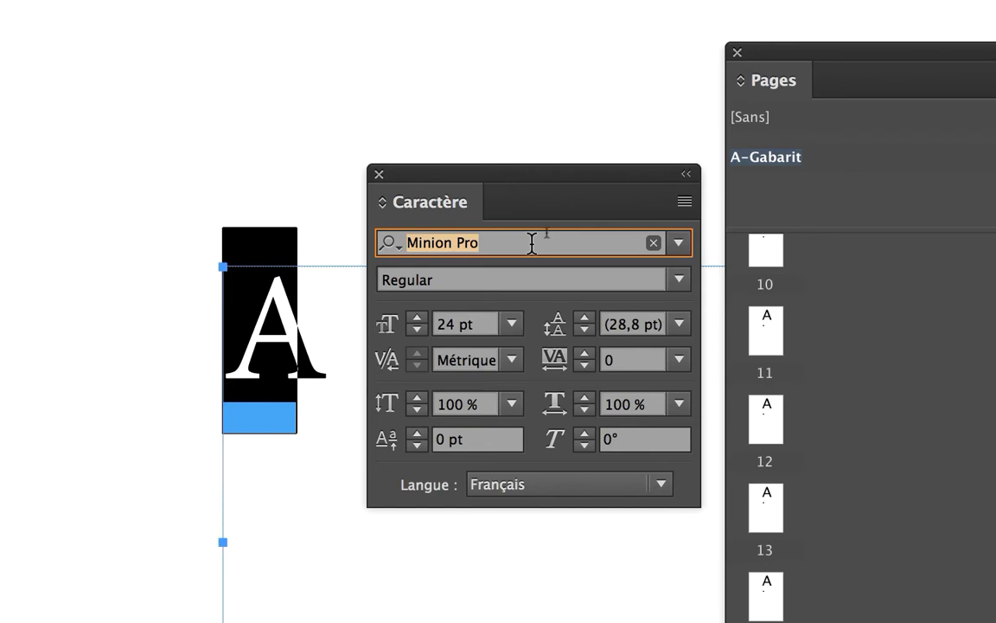
{"action": "key", "text": "Down"}
{"action": "key", "text": "Down"}
{"action": "key", "text": "Down"}
{"action": "key", "text": "Down"}
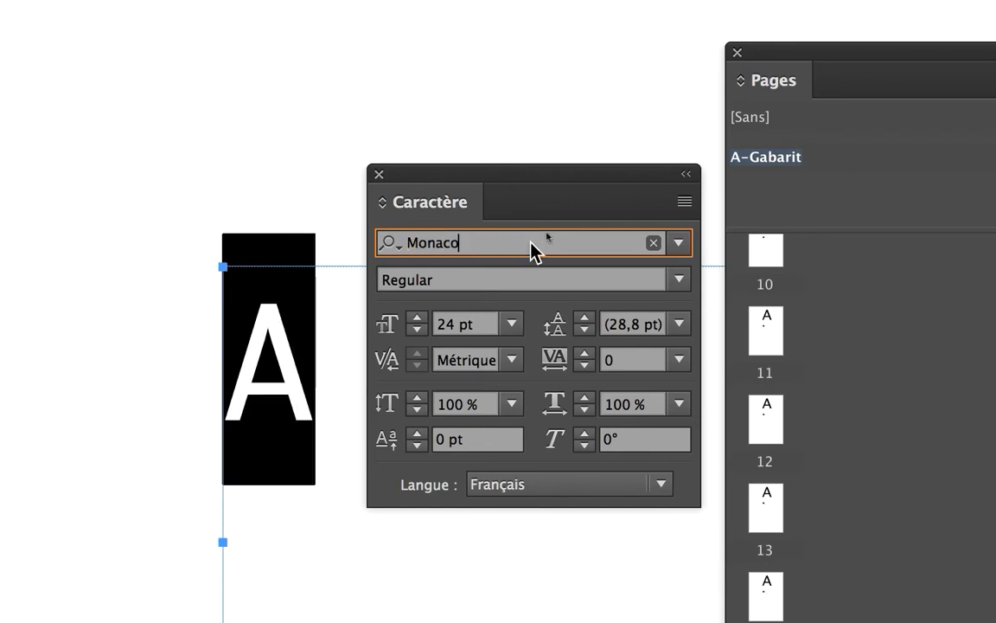
- Try successive fonts on the page-number marker, passing Myriad Web Pro and Optima and stopping at Plantagenet Cherokee
{"action": "key", "text": "Down"}
{"action": "key", "text": "Down"}
{"action": "key", "text": "Down"}
{"action": "key", "text": "Down"}
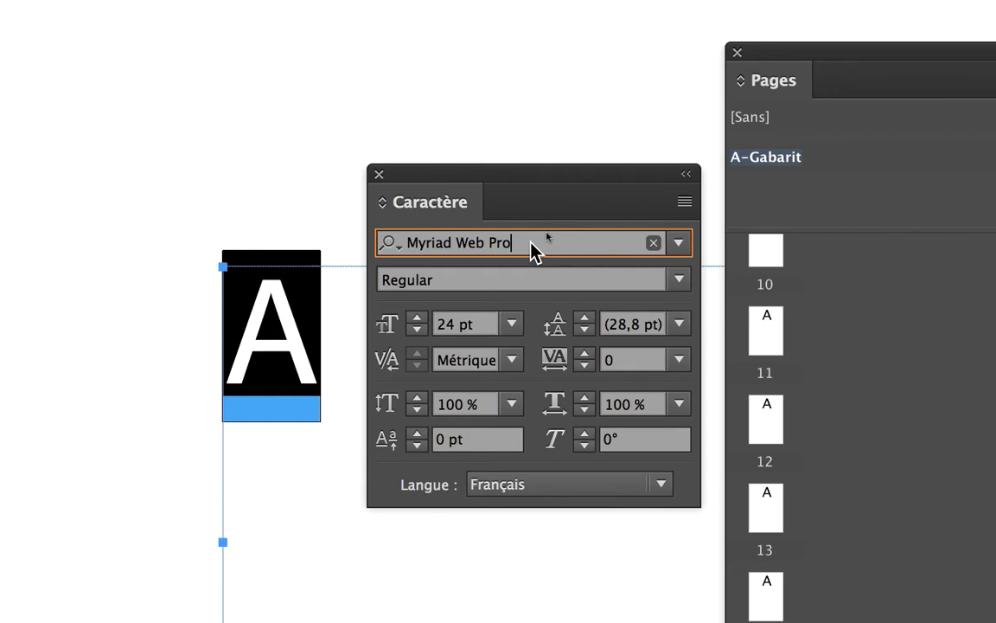
{"action": "key", "text": "Down"}
{"action": "key", "text": "Down"}
{"action": "key", "text": "Down"}
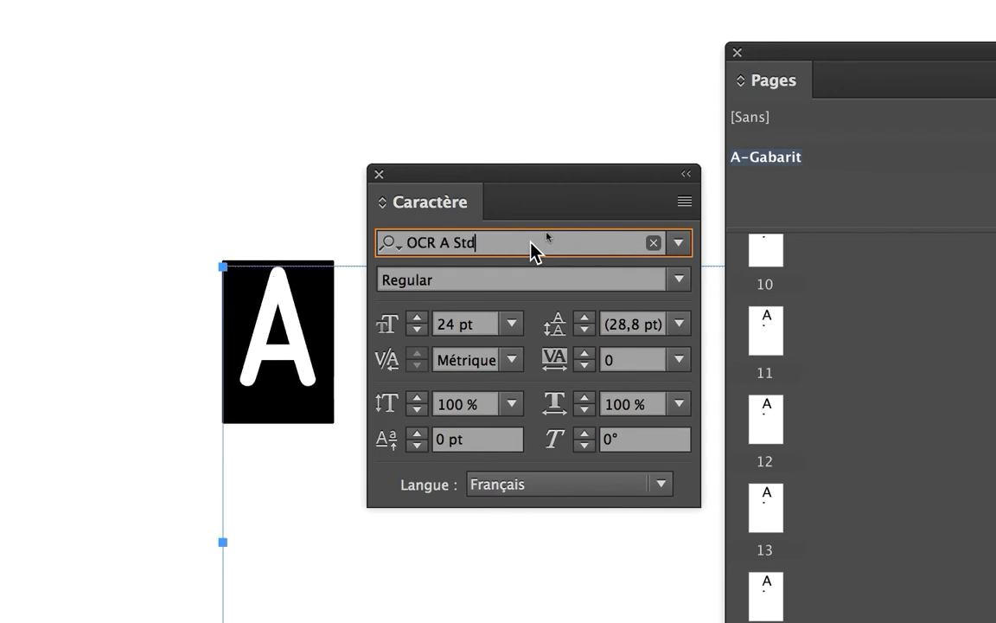
{"action": "key", "text": "Up"}
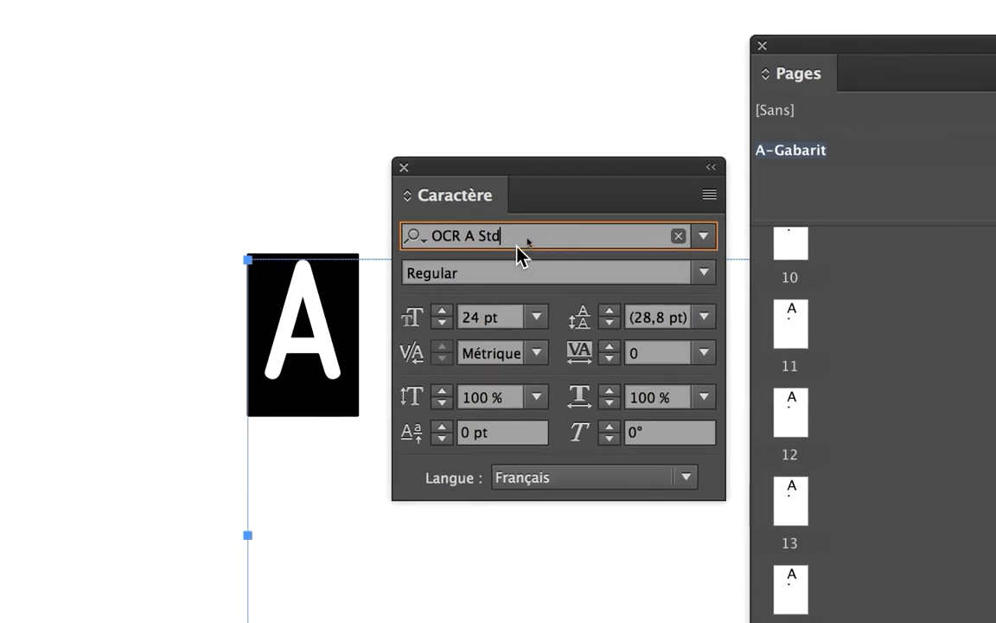
{"action": "type", "text": "Optima"}
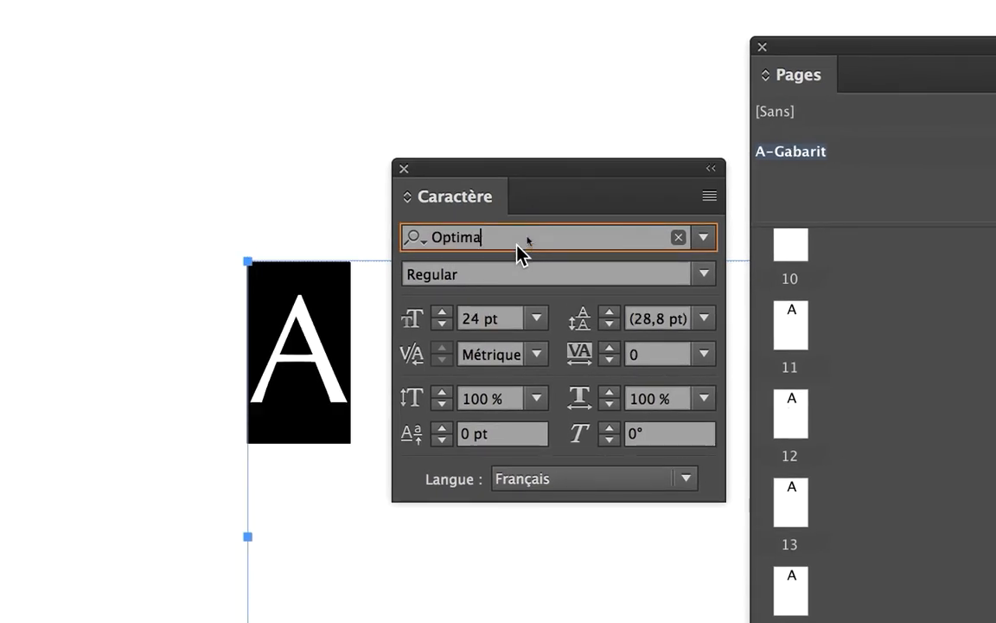
{"action": "key", "text": "Down"}
{"action": "key", "text": "Down"}
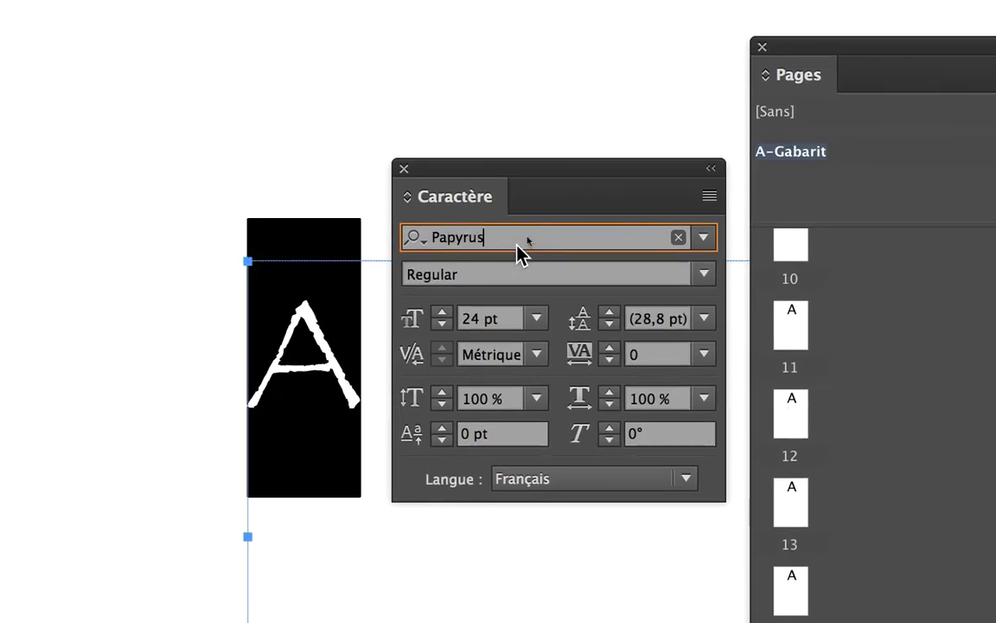
{"action": "key", "text": "Down"}
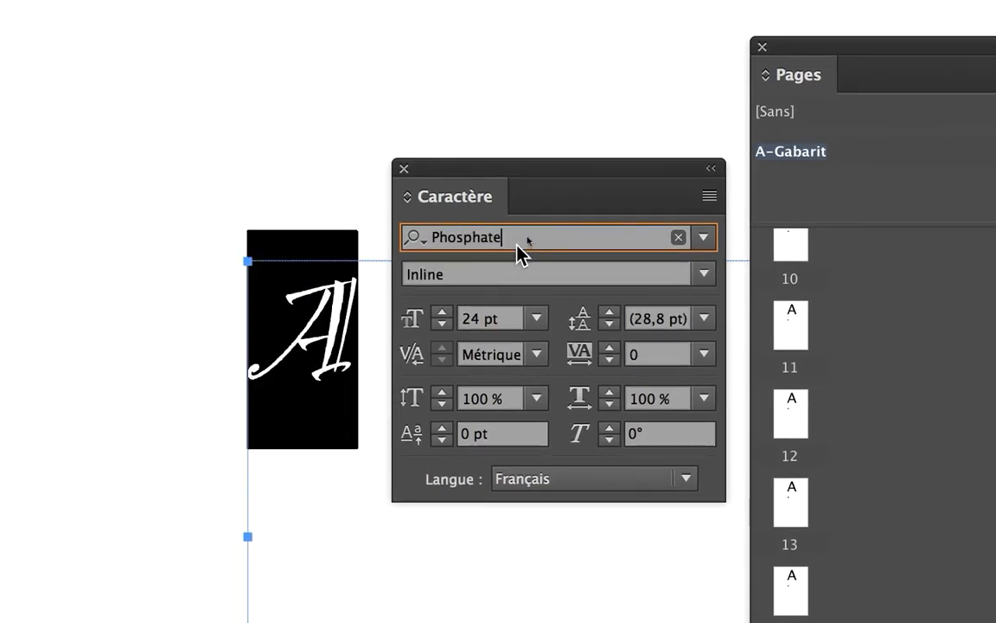
{"action": "key", "text": "Down"}
{"action": "key", "text": "Down"}
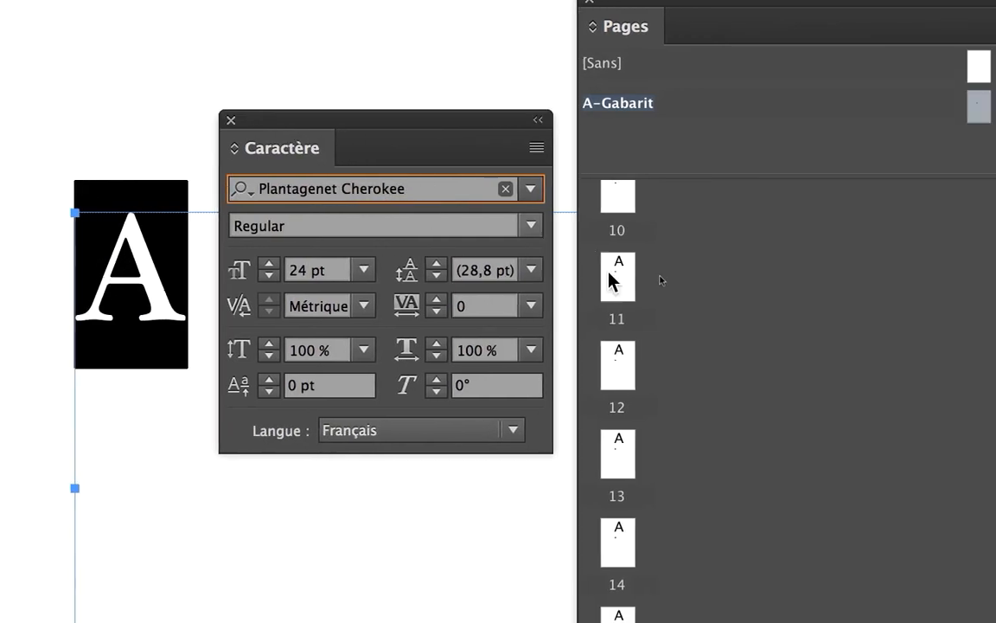
- Check the page number on page 11, and return to the A-Gabarit master page with its marker text selected
{"action": "double_click", "coordinate": [614, 281]}
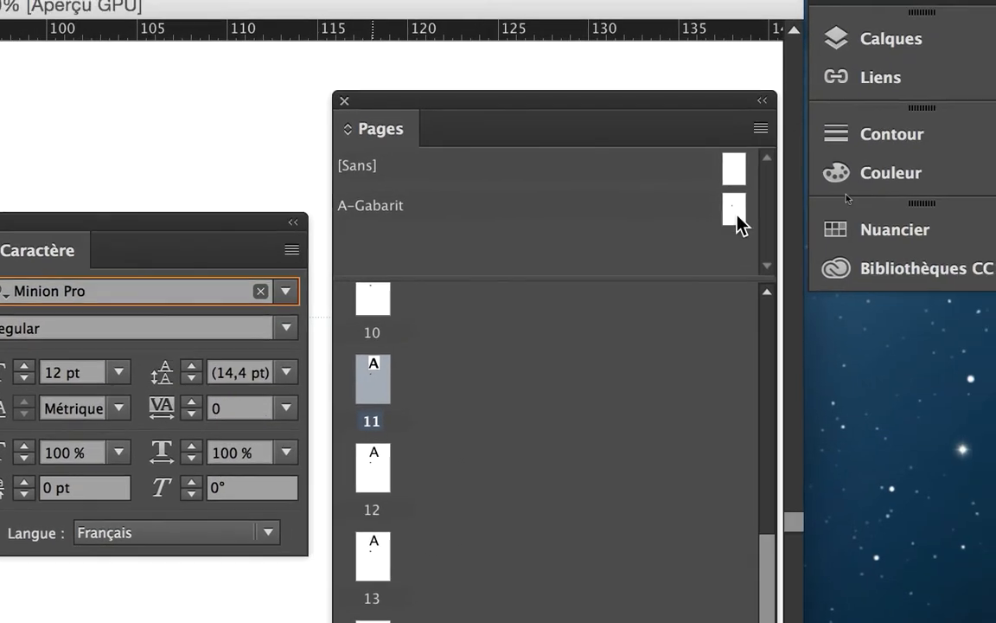
{"action": "double_click", "coordinate": [736, 222]}
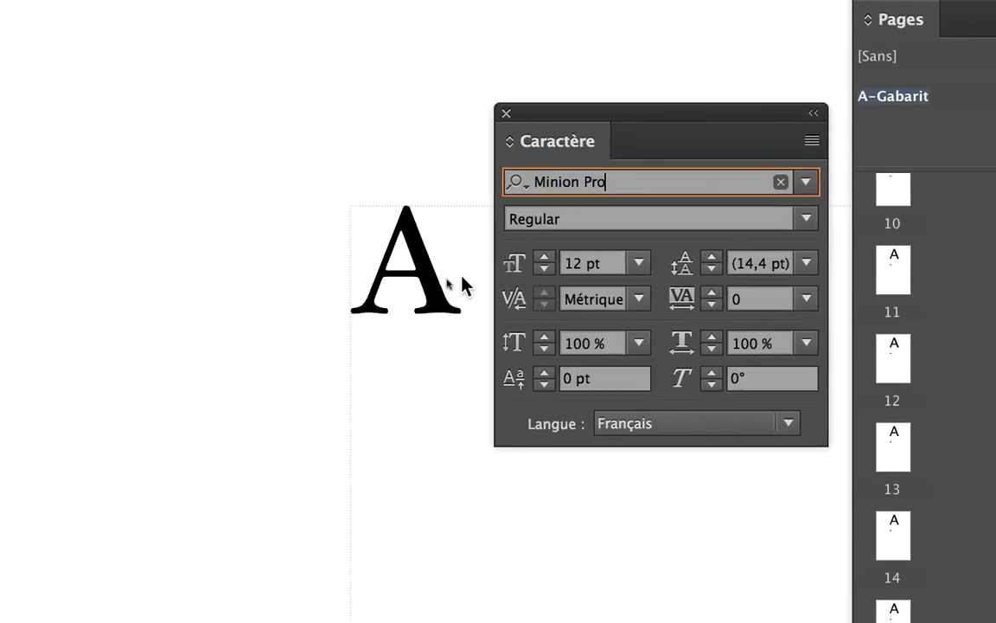
{"action": "double_click", "coordinate": [274, 317]}
{"action": "left_click_drag", "start_coordinate": [448, 273], "coordinate": [345, 278]}
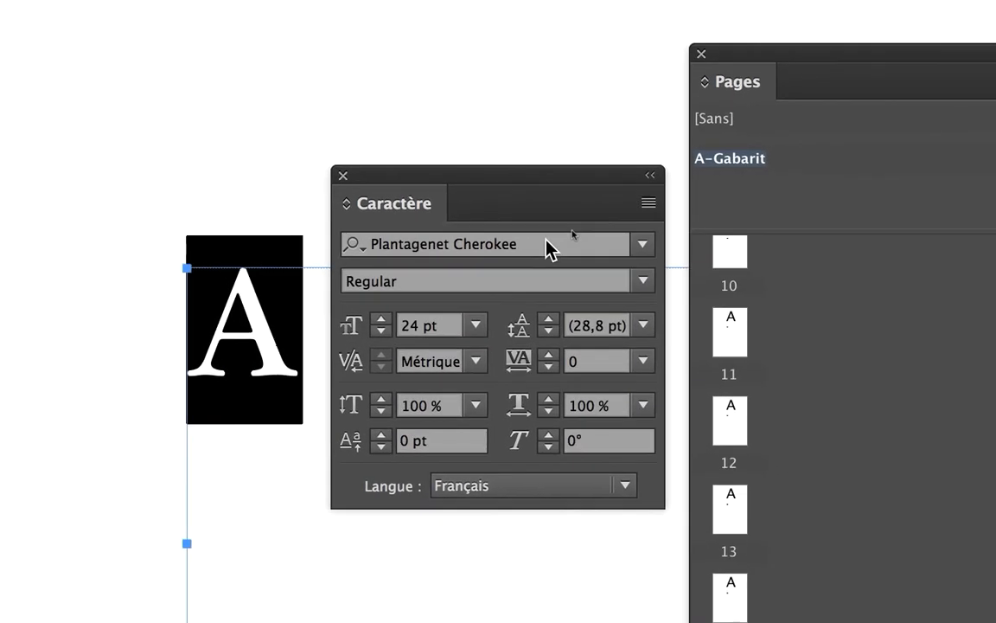
- Change the page-number marker's font to Seravek
{"action": "left_click", "coordinate": [583, 216]}
{"action": "key", "text": "Down"}
{"action": "key", "text": "Down"}
{"action": "key", "text": "Down"}
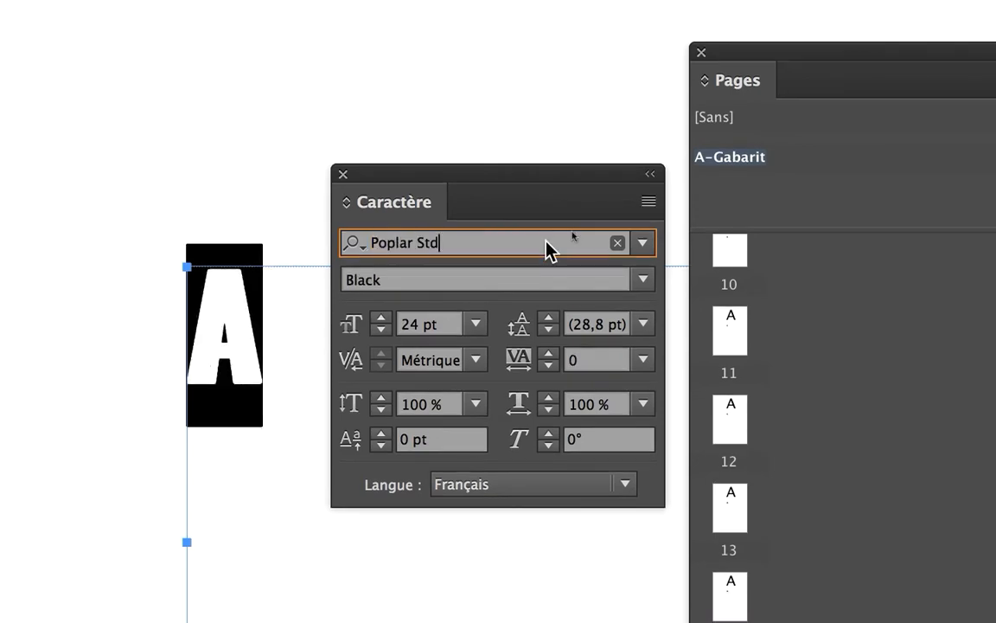
{"action": "key", "text": "Down"}
{"action": "key", "text": "Down"}
{"action": "key", "text": "Down"}
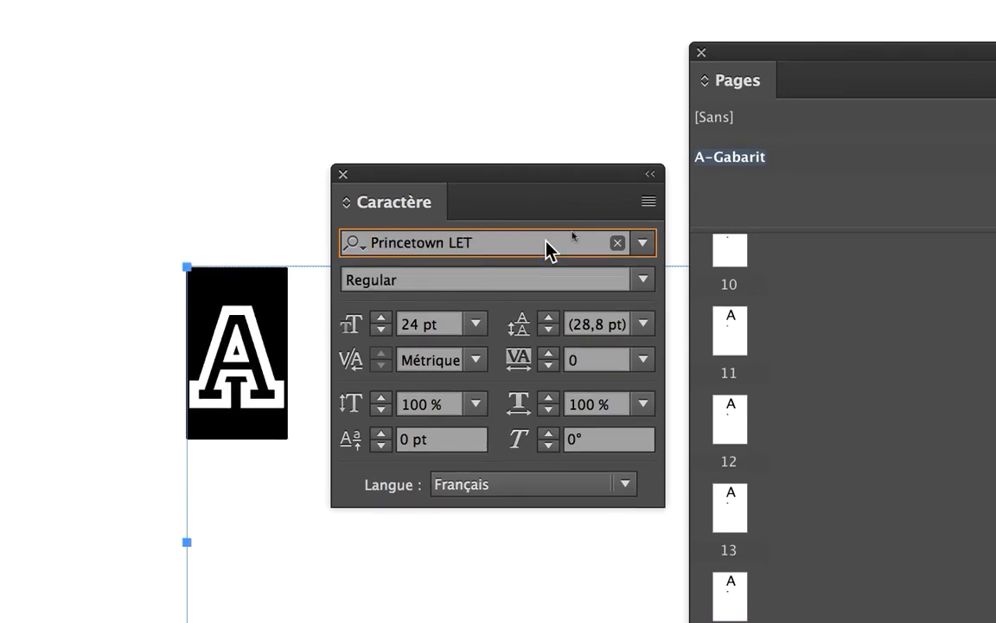
{"action": "key", "text": "Down"}
{"action": "key", "text": "Down"}
{"action": "key", "text": "Down"}
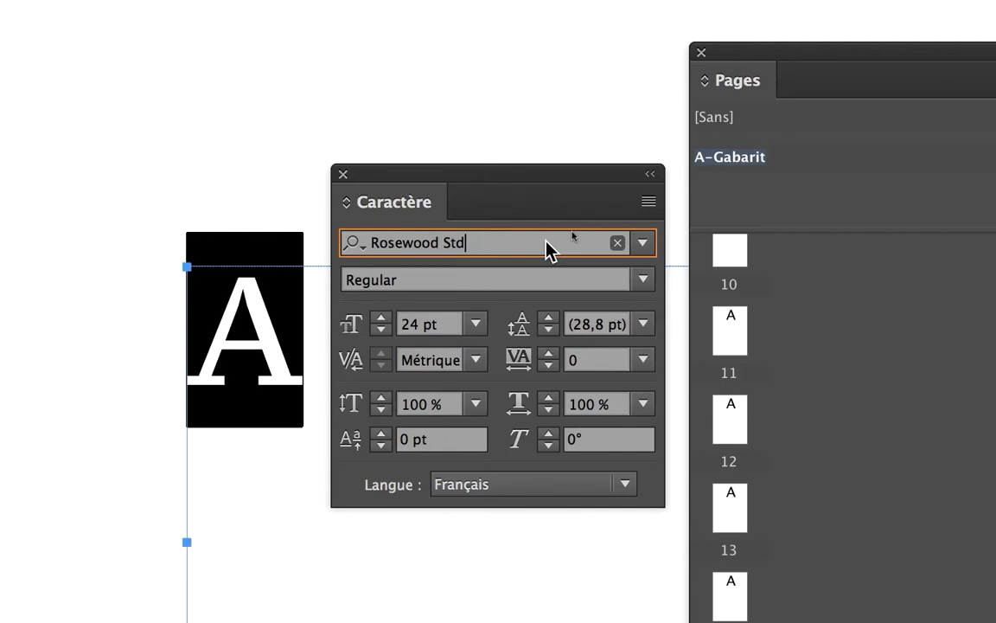
{"action": "key", "text": "Down"}
{"action": "key", "text": "Down"}
{"action": "key", "text": "Down"}
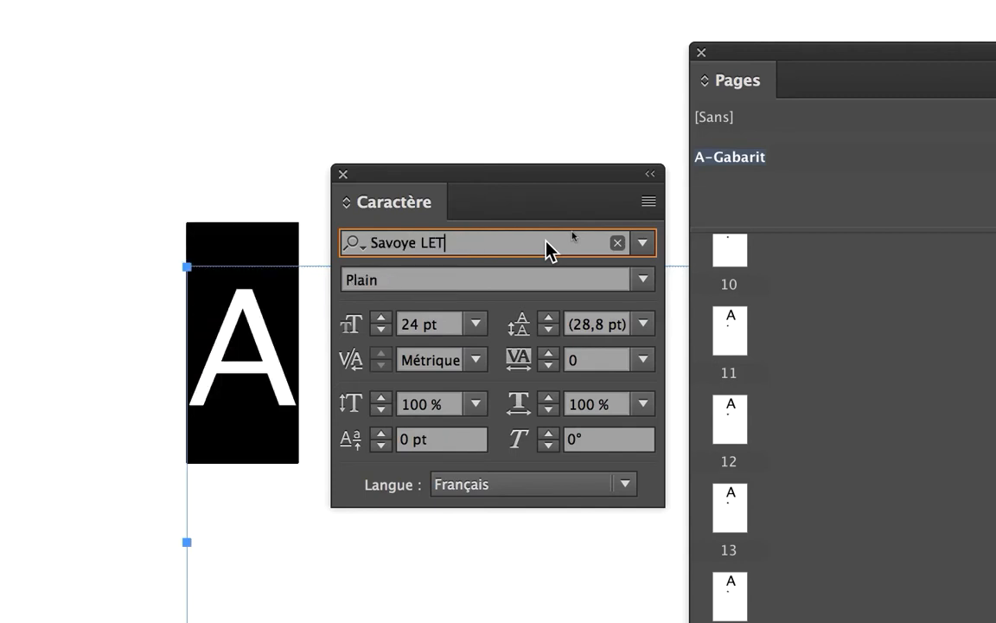
{"action": "key", "text": "Down"}
{"action": "key", "text": "Down"}
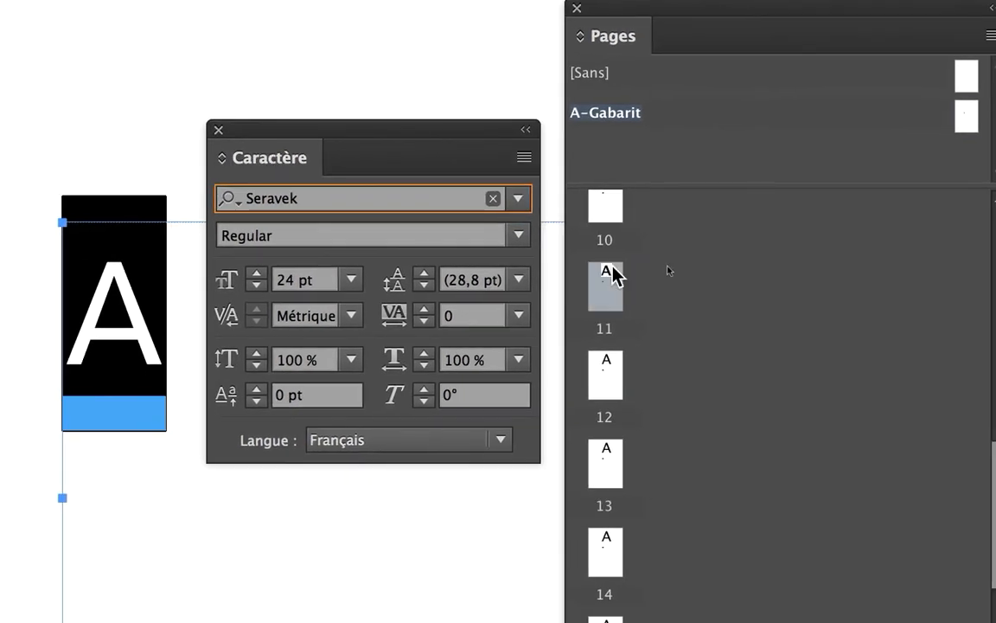
- Show page 11 in full to check its number, with the Caractère panel moved clear of the number
{"action": "double_click", "coordinate": [608, 281]}
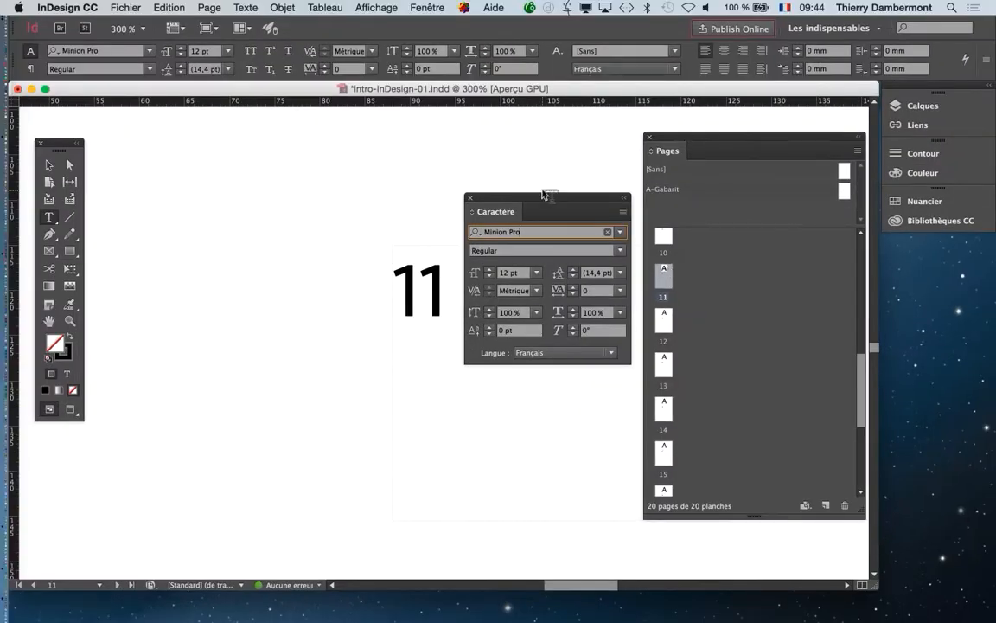
{"action": "left_click_drag", "start_coordinate": [554, 201], "coordinate": [222, 185]}
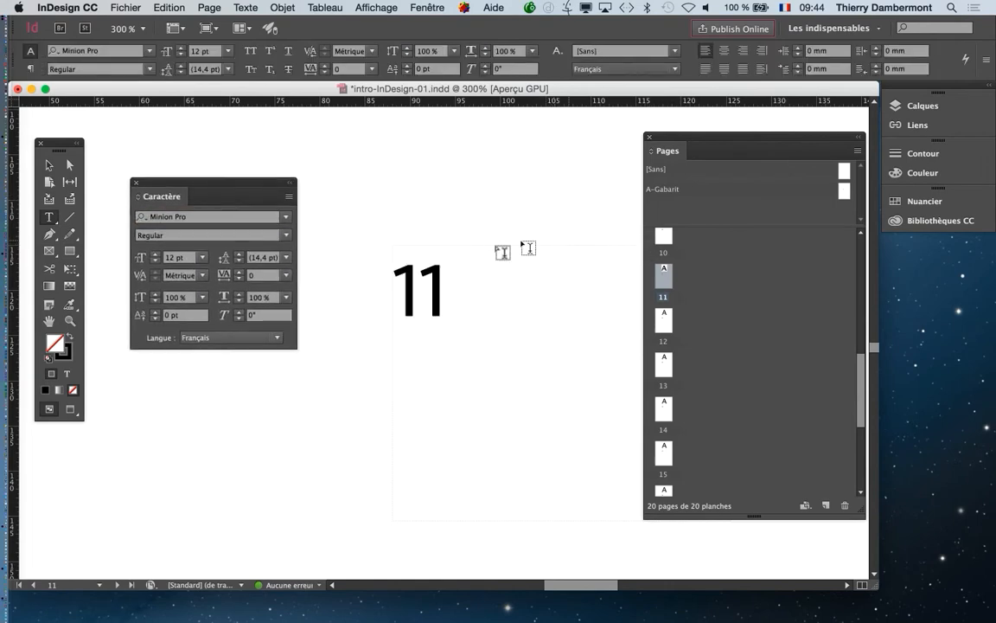
{"action": "left_click_drag", "start_coordinate": [265, 188], "coordinate": [228, 339]}
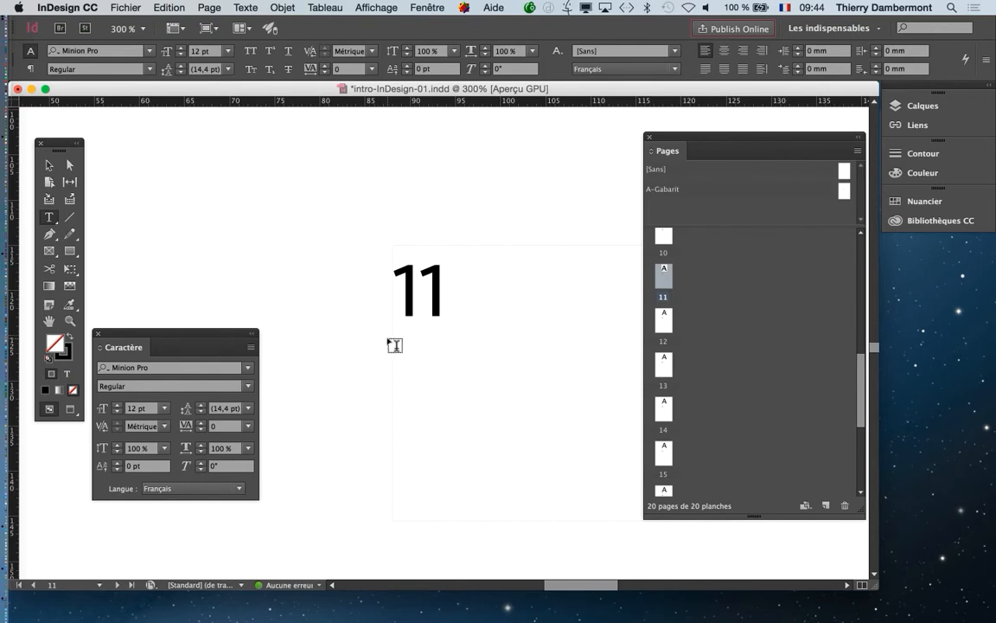
{"action": "scroll", "coordinate": [394, 342], "scroll_direction": "down", "scroll_amount": 4}
{"action": "scroll", "coordinate": [396, 347], "scroll_direction": "down", "scroll_amount": 1}
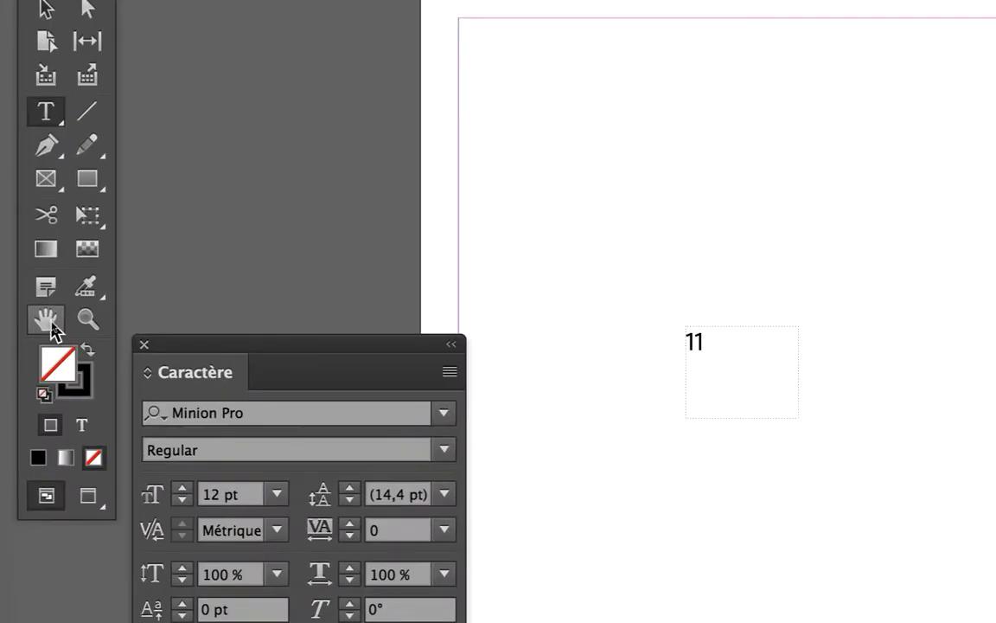
{"action": "left_click", "coordinate": [48, 322]}
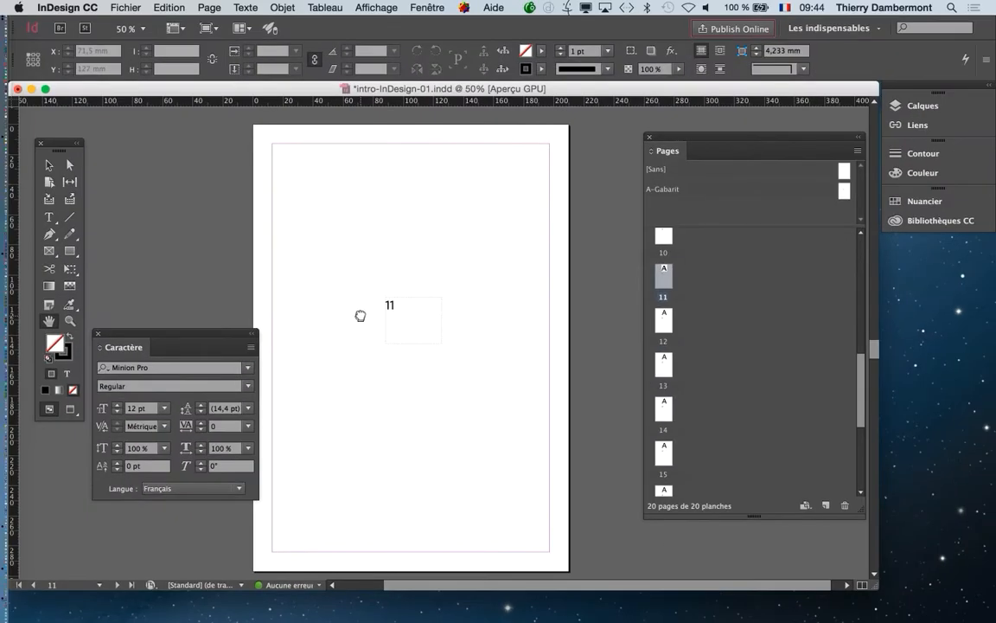
{"action": "left_click_drag", "start_coordinate": [360, 316], "coordinate": [374, 304]}
- On the A-Gabarit master page, move the page-number frame to the foot of the page, about X 86.25 mm, Y 258.5 mm
{"action": "left_click", "coordinate": [49, 217]}
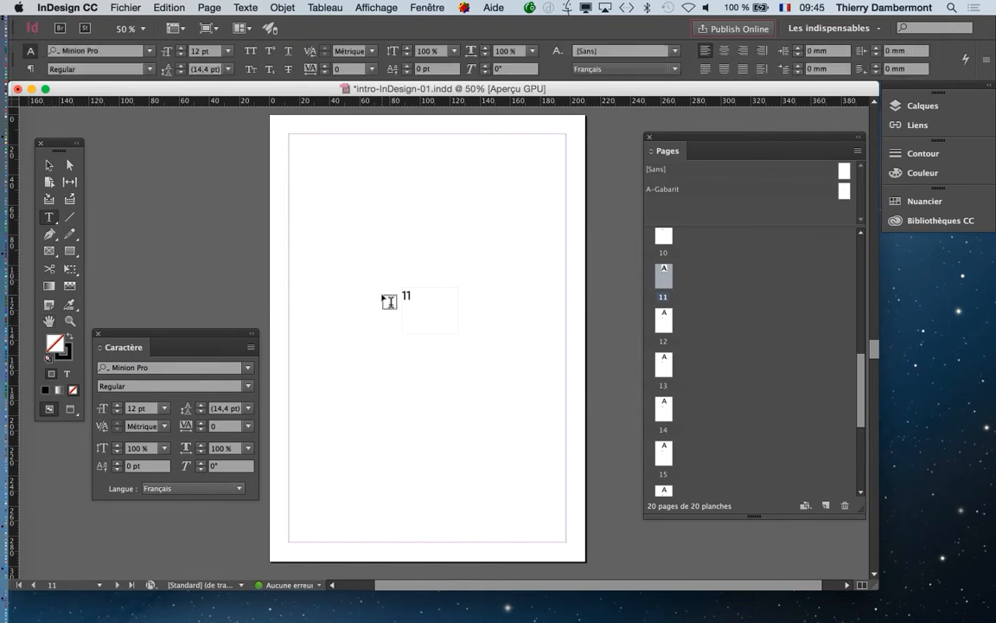
{"action": "left_click", "coordinate": [50, 168]}
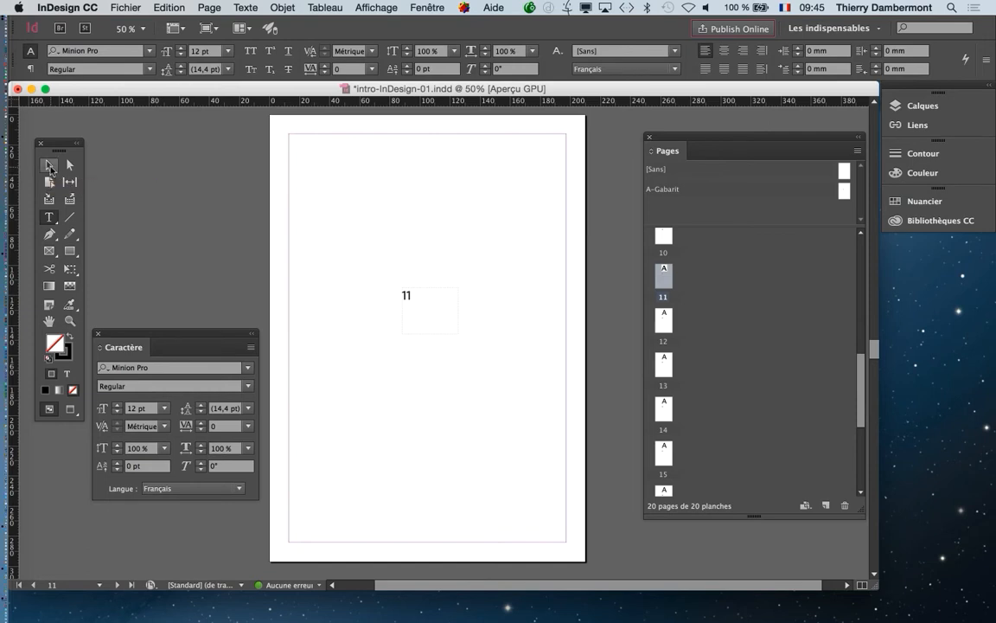
{"action": "left_click", "coordinate": [49, 167]}
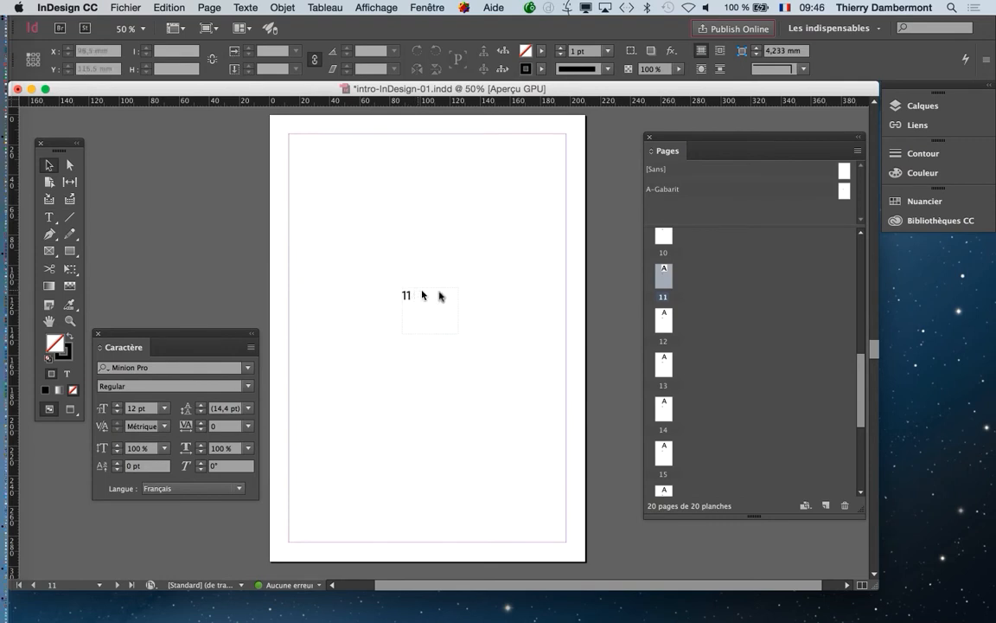
{"action": "double_click", "coordinate": [845, 194]}
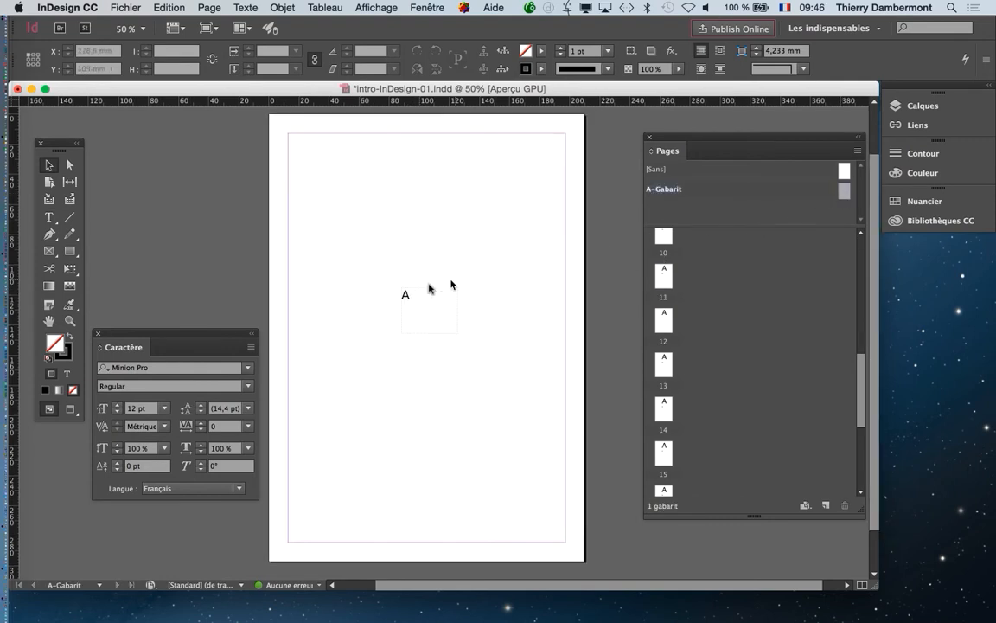
{"action": "left_click", "coordinate": [430, 291]}
{"action": "left_click_drag", "start_coordinate": [421, 291], "coordinate": [422, 503]}
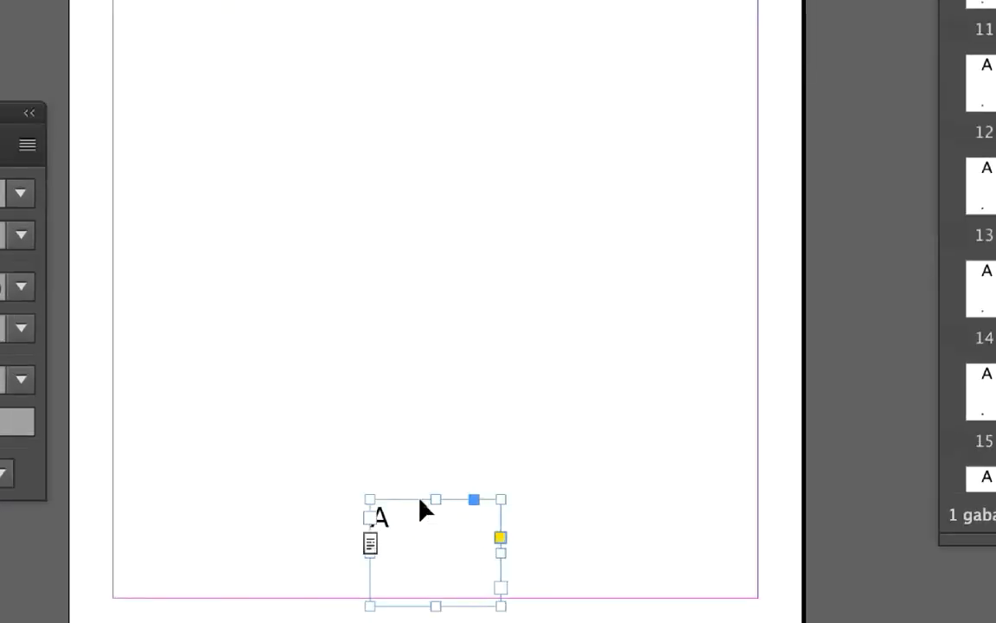
{"action": "mouse_move", "coordinate": [420, 501]}
{"action": "left_mouse_down"}
{"action": "mouse_move", "coordinate": [452, 513]}
{"action": "mouse_move", "coordinate": [405, 506]}
{"action": "mouse_move", "coordinate": [420, 507]}
{"action": "left_mouse_up"}
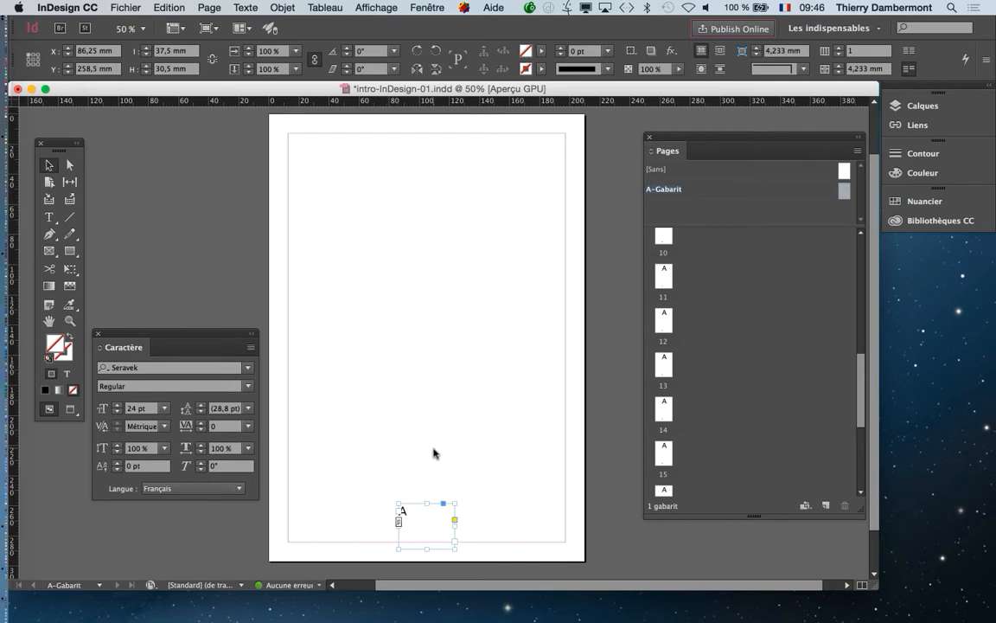
- Show the Paragraphe panel and centre the page-number marker within its text frame
{"action": "scroll", "coordinate": [457, 546], "scroll_direction": "up", "scroll_amount": 3}
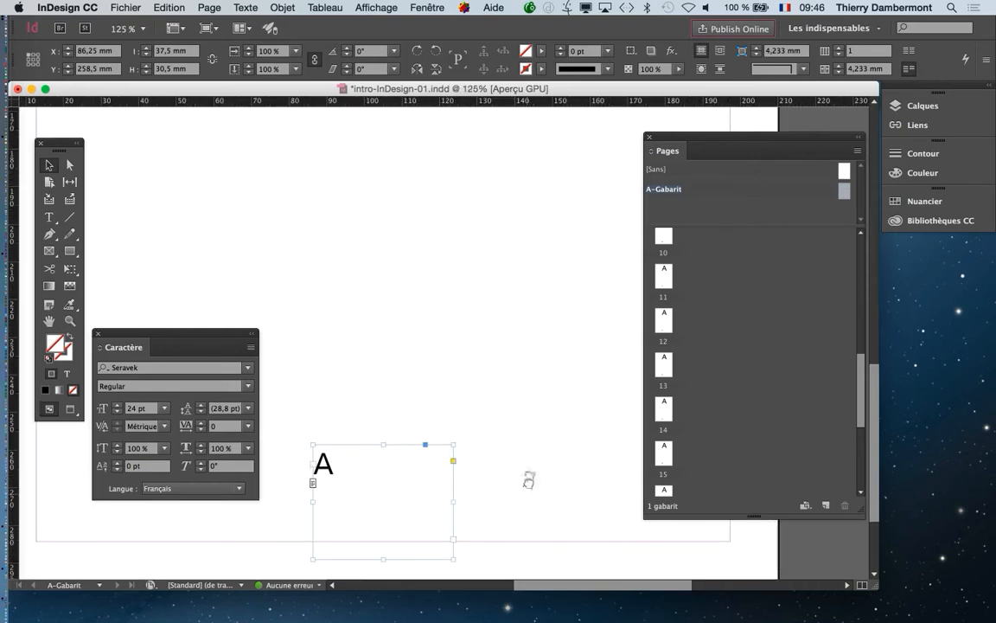
{"action": "left_click_drag", "start_coordinate": [527, 485], "coordinate": [556, 334]}
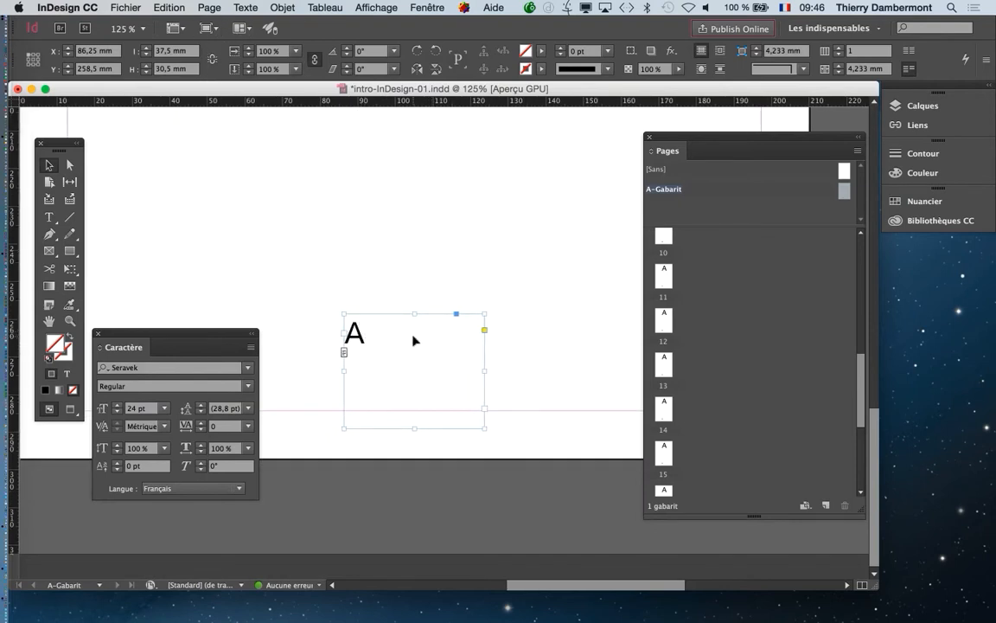
{"action": "left_click", "coordinate": [242, 8]}
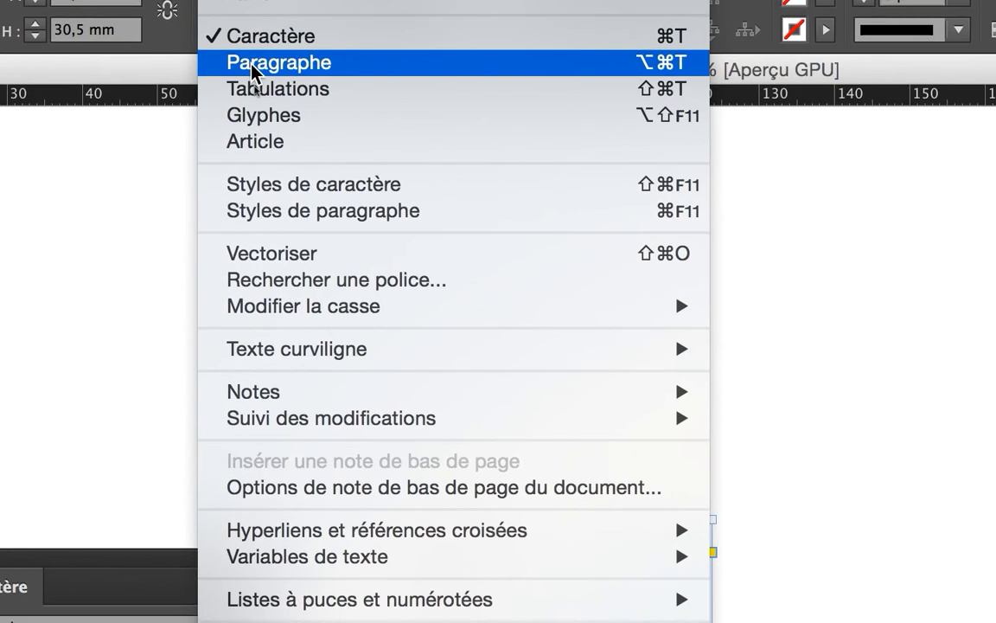
{"action": "left_click", "coordinate": [264, 169]}
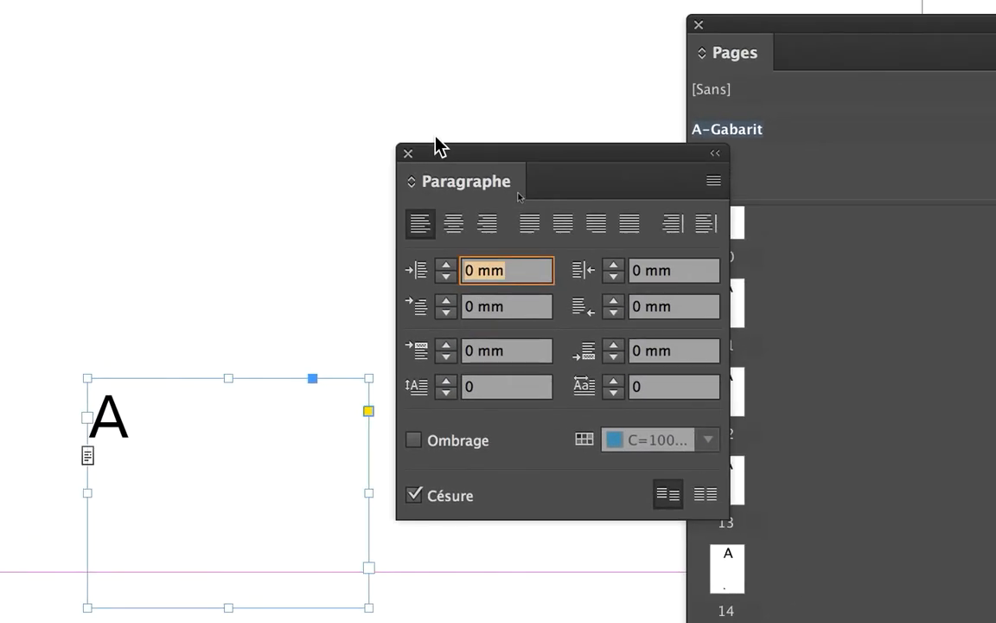
{"action": "left_click", "coordinate": [443, 173]}
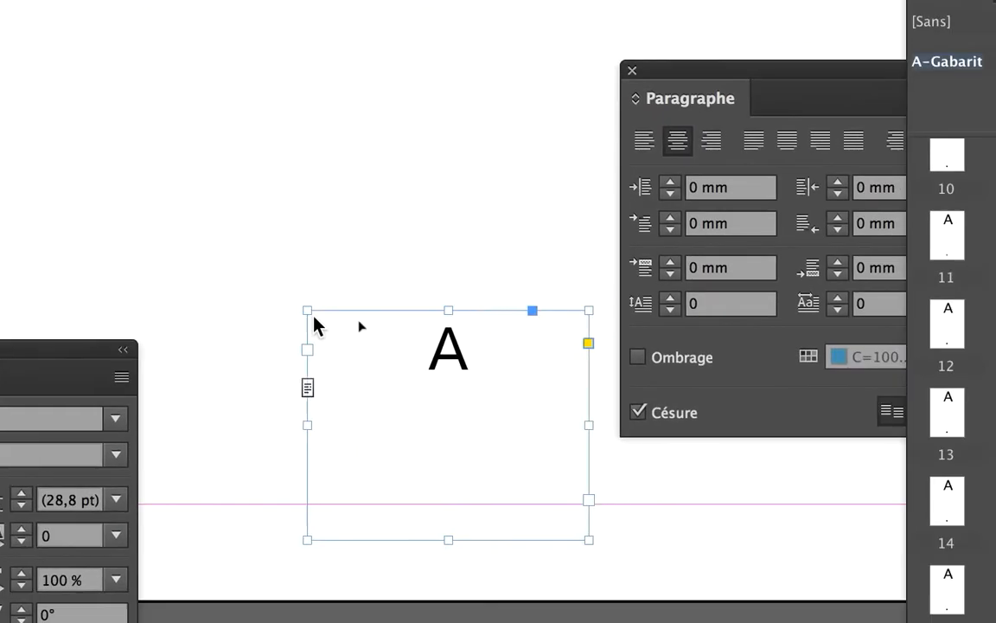
- Reduce the page-number frame's height to about 12.1 mm and place it over the bottom margin line, at about Y 277 mm
{"action": "left_click_drag", "start_coordinate": [448, 309], "coordinate": [444, 395]}
{"action": "left_click_drag", "start_coordinate": [353, 342], "coordinate": [355, 435]}
{"action": "left_click", "coordinate": [356, 366]}
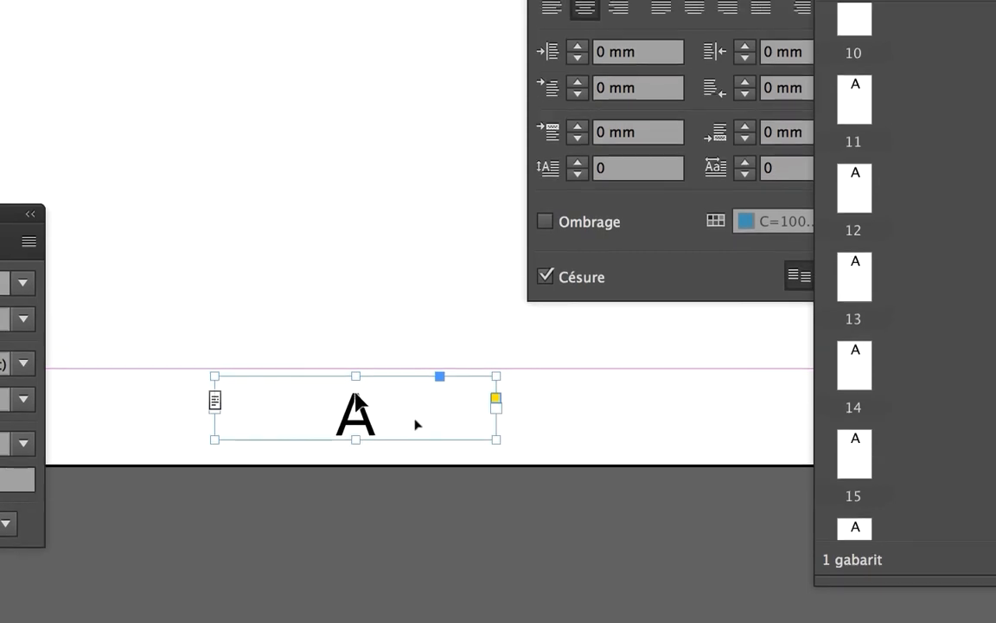
{"action": "left_click", "coordinate": [358, 335]}
{"action": "left_click", "coordinate": [358, 399]}
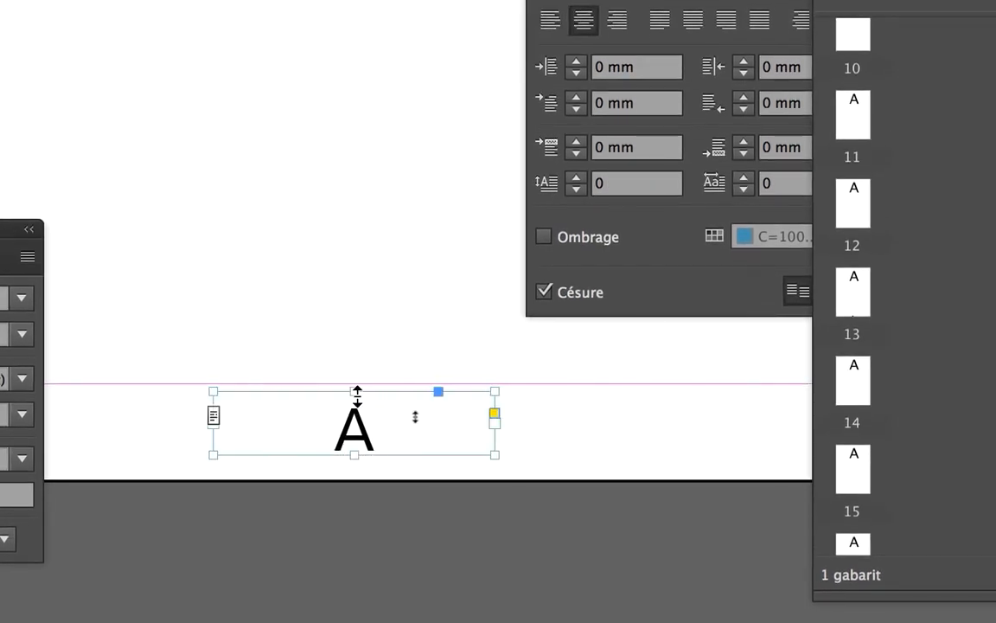
{"action": "mouse_move", "coordinate": [356, 391]}
{"action": "left_mouse_down"}
{"action": "mouse_move", "coordinate": [357, 354]}
{"action": "mouse_move", "coordinate": [356, 376]}
{"action": "left_mouse_up"}
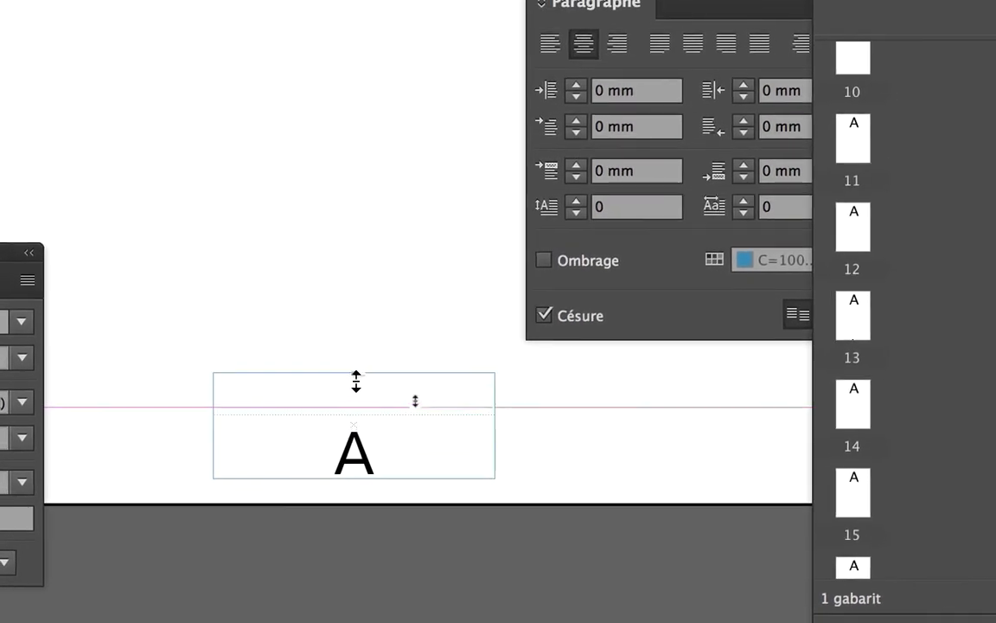
{"action": "mouse_move", "coordinate": [357, 416]}
{"action": "left_mouse_down"}
{"action": "mouse_move", "coordinate": [361, 381]}
{"action": "mouse_move", "coordinate": [360, 400]}
{"action": "left_mouse_up"}
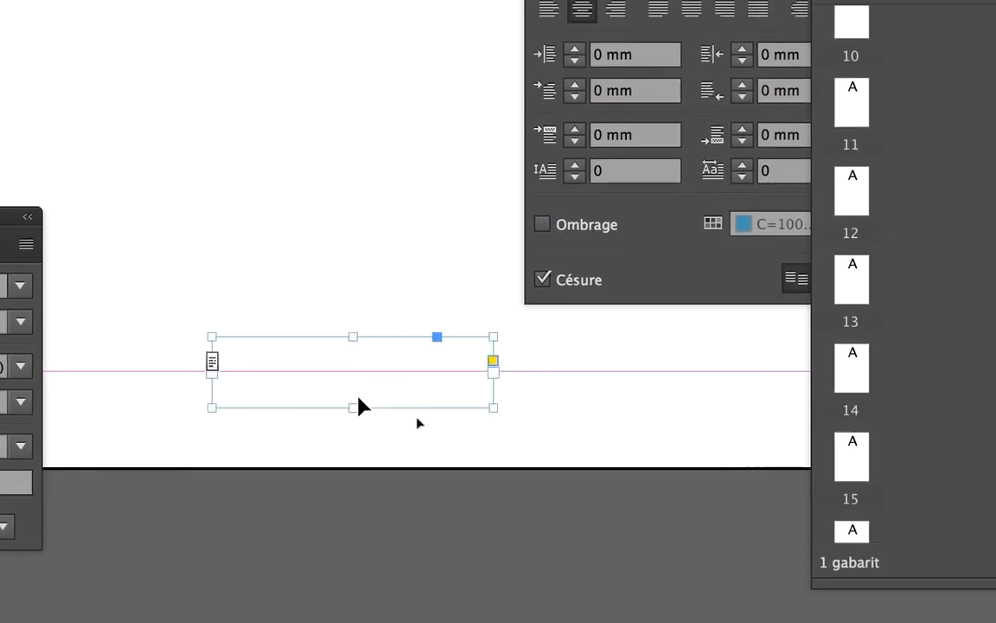
{"action": "left_click_drag", "start_coordinate": [356, 330], "coordinate": [359, 311]}
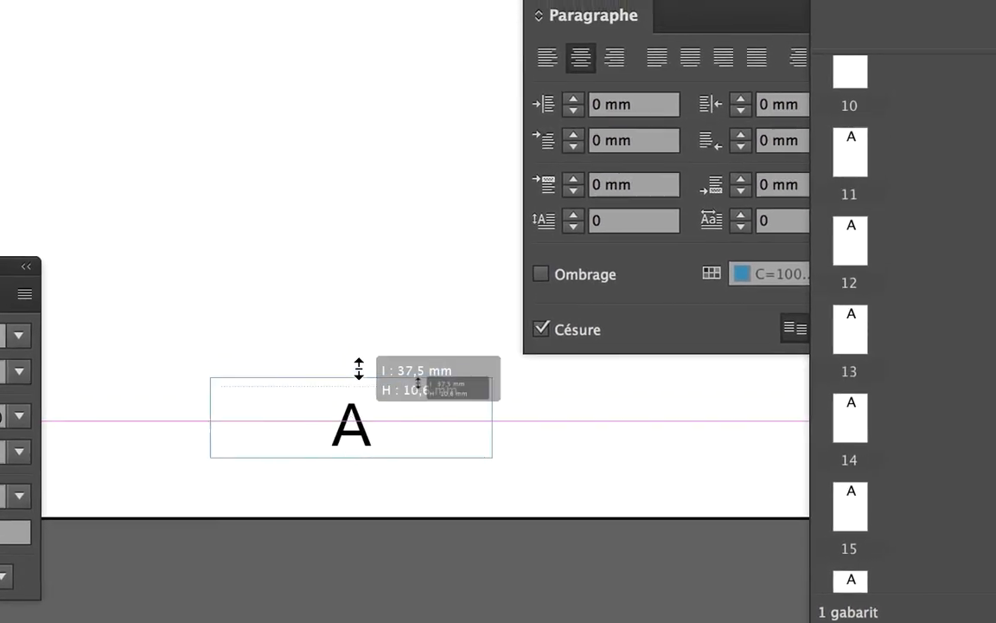
{"action": "left_click_drag", "start_coordinate": [359, 368], "coordinate": [355, 370]}
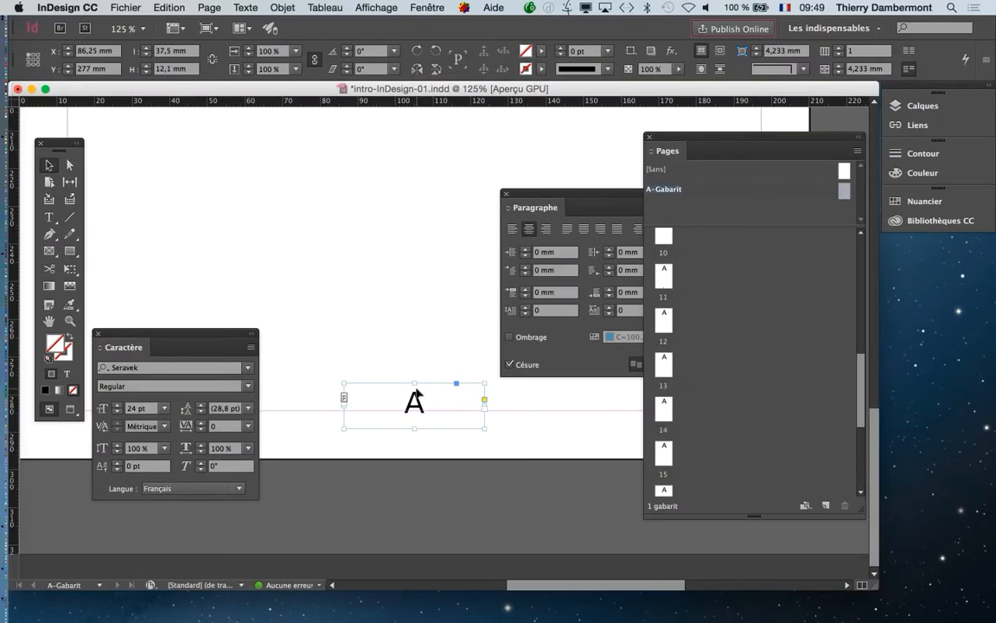
- Check the page number at the foot of pages 13 and 15 to 20, and move the Paragraphe panel clear of the pages
{"action": "double_click", "coordinate": [663, 363]}
{"action": "key", "text": "super+minus"}
{"action": "key", "text": "super+minus"}
{"action": "key", "text": "super+minus"}
{"action": "key", "text": "super+minus"}
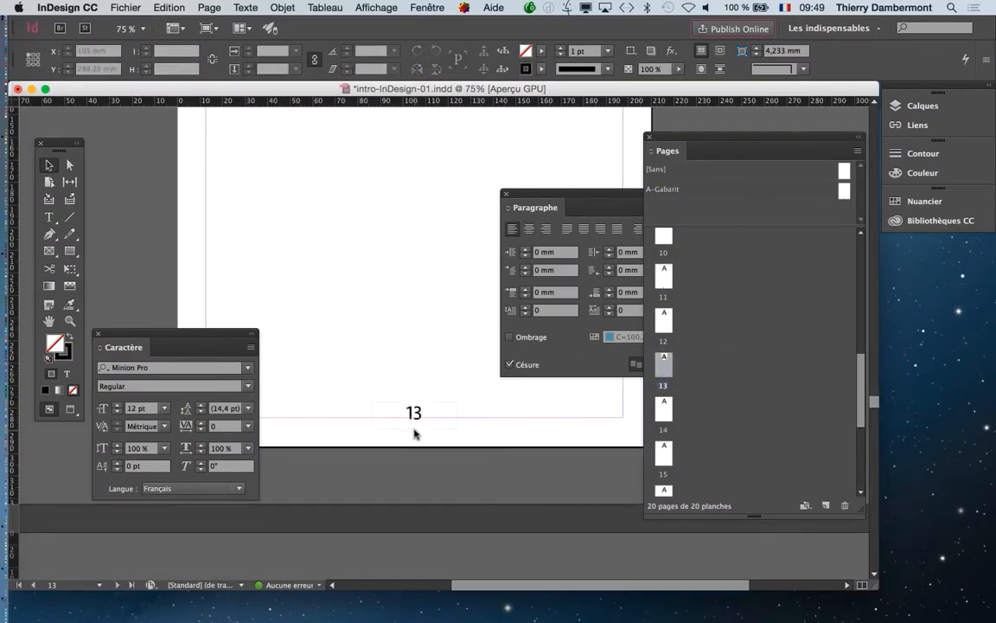
{"action": "double_click", "coordinate": [663, 451]}
{"action": "scroll", "coordinate": [486, 476], "scroll_direction": "down", "scroll_amount": 5}
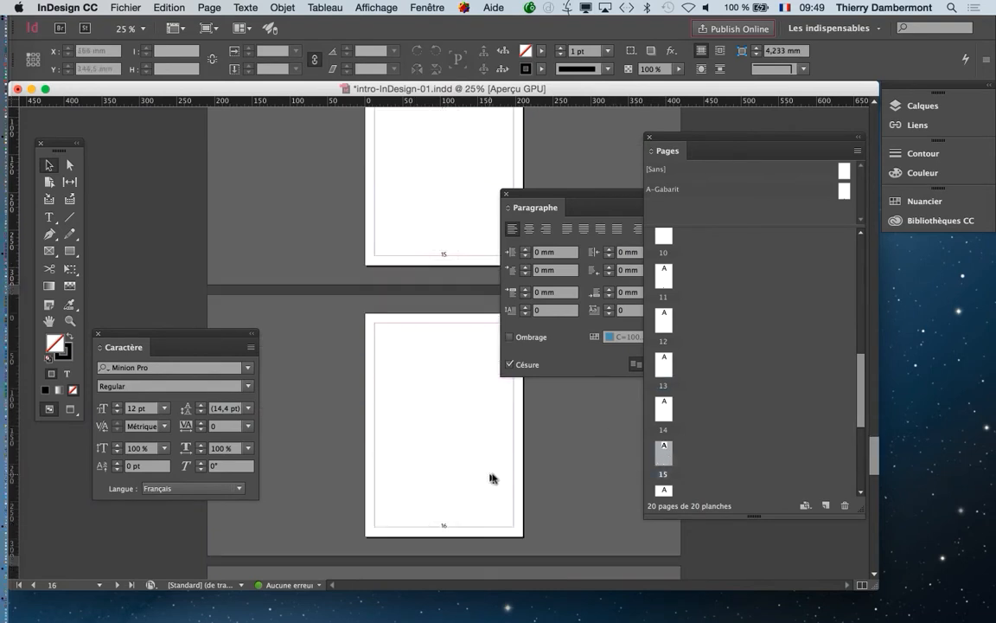
{"action": "scroll", "coordinate": [686, 465], "scroll_direction": "down", "scroll_amount": 1}
{"action": "scroll", "coordinate": [686, 465], "scroll_direction": "down", "scroll_amount": 5}
{"action": "double_click", "coordinate": [666, 463]}
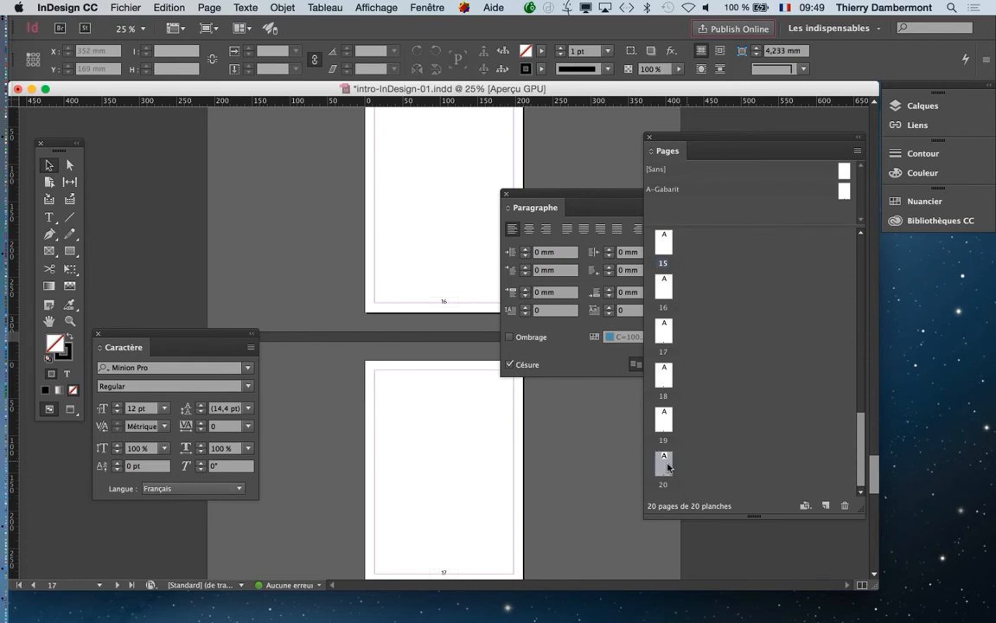
{"action": "scroll", "coordinate": [455, 463], "scroll_direction": "down", "scroll_amount": 2}
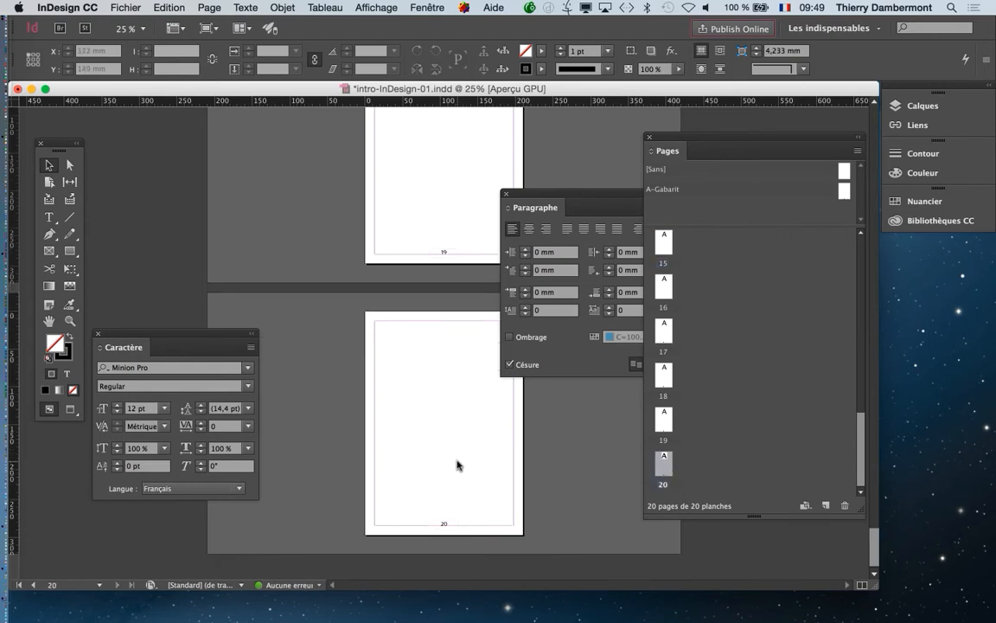
{"action": "left_click_drag", "start_coordinate": [524, 199], "coordinate": [136, 128]}
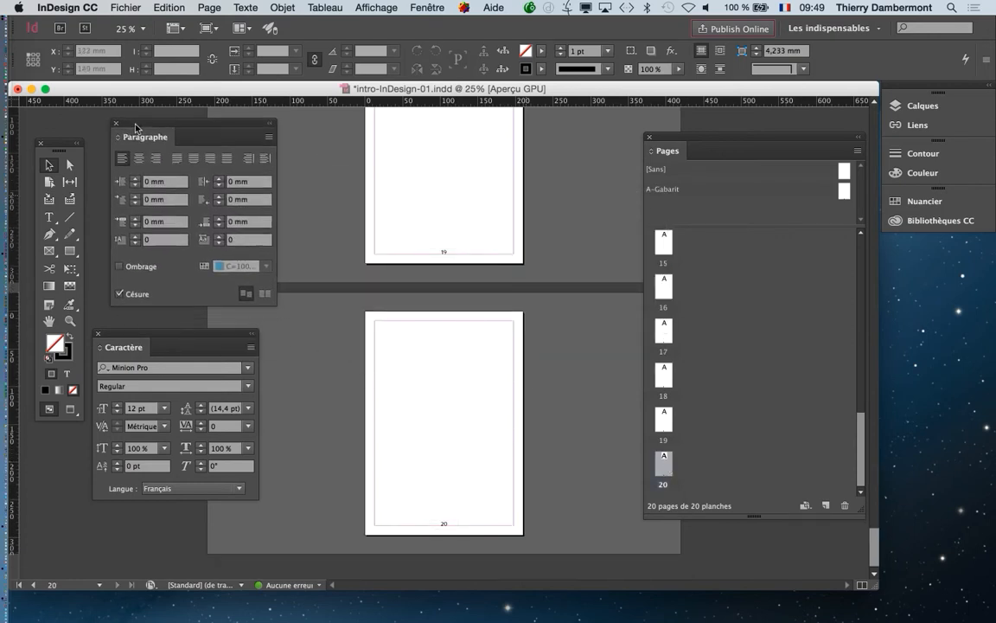
- Save the document under the new name intro-InDesign-02.indd
{"action": "left_click", "coordinate": [118, 7]}
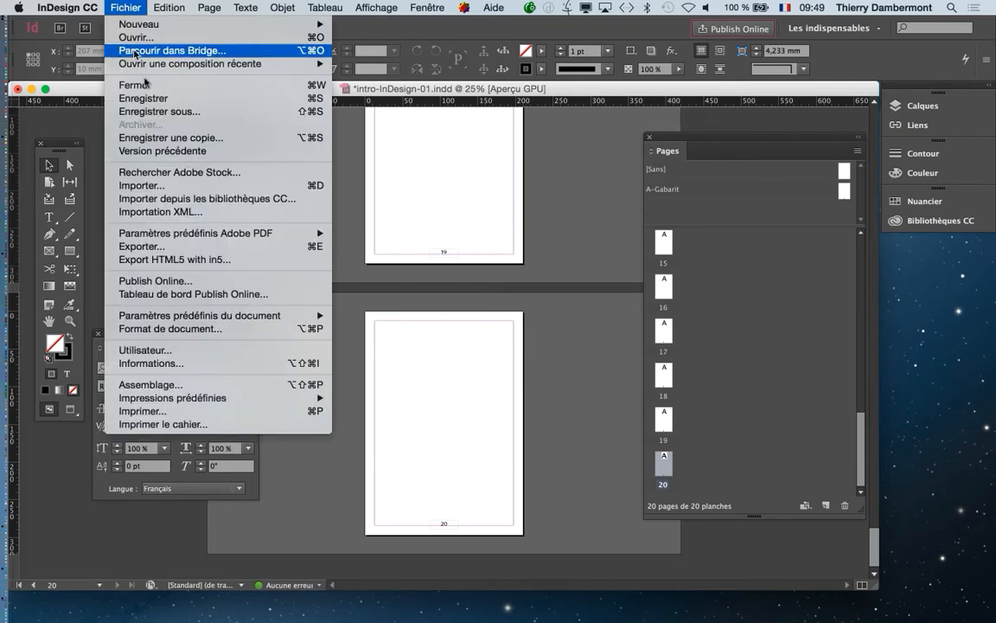
{"action": "left_click", "coordinate": [166, 112]}
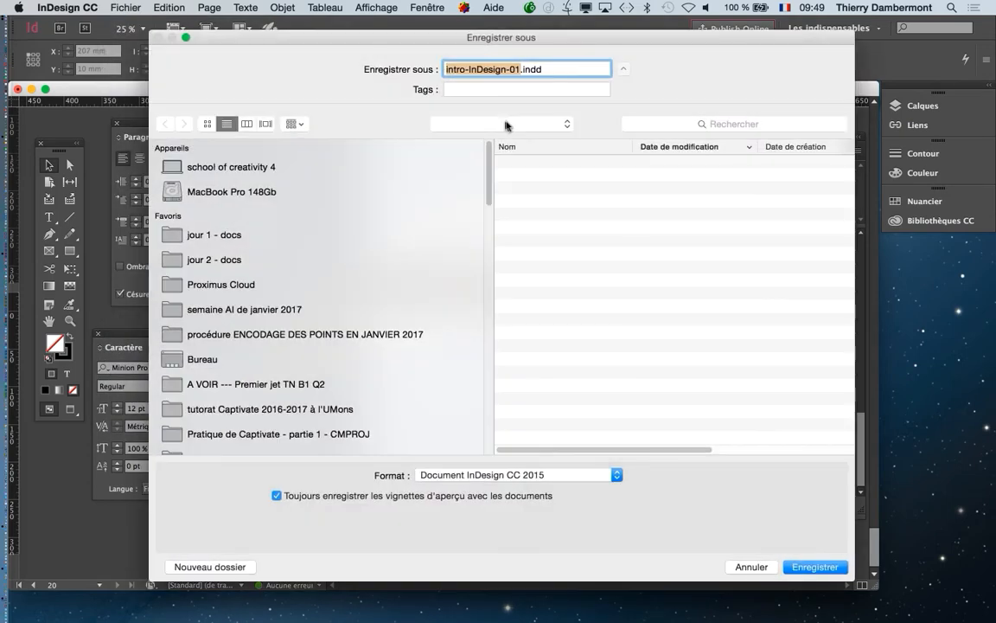
{"action": "left_click", "coordinate": [519, 69]}
{"action": "key", "text": "BackSpace"}
{"action": "type", "text": "2"}
{"action": "key", "text": "Return"}
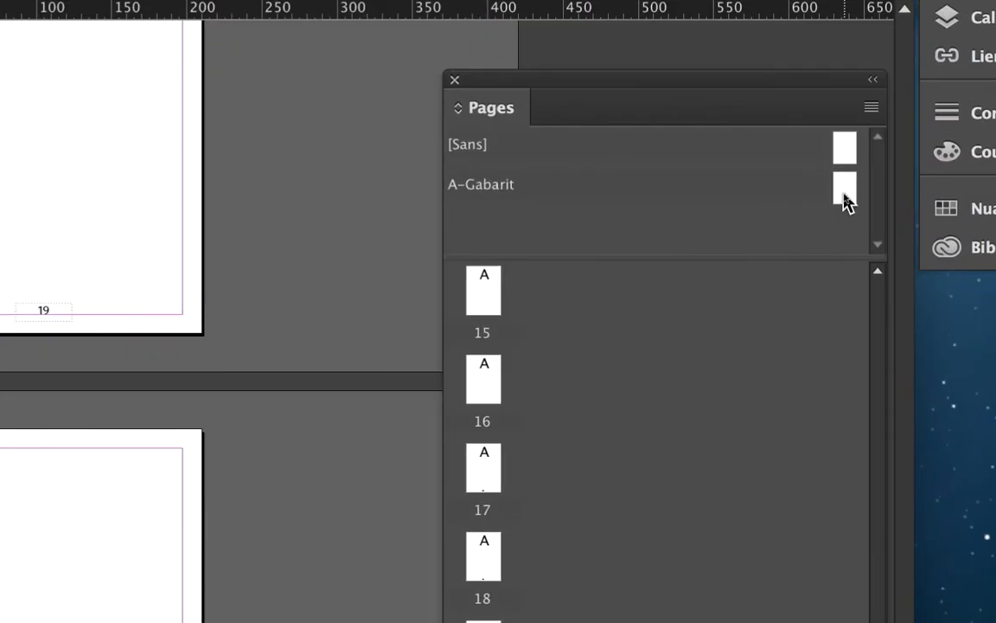
- Display the A-Gabarit master page at 50% in an enlarged document window, with the Pages panel clear of the page
{"action": "double_click", "coordinate": [844, 201]}
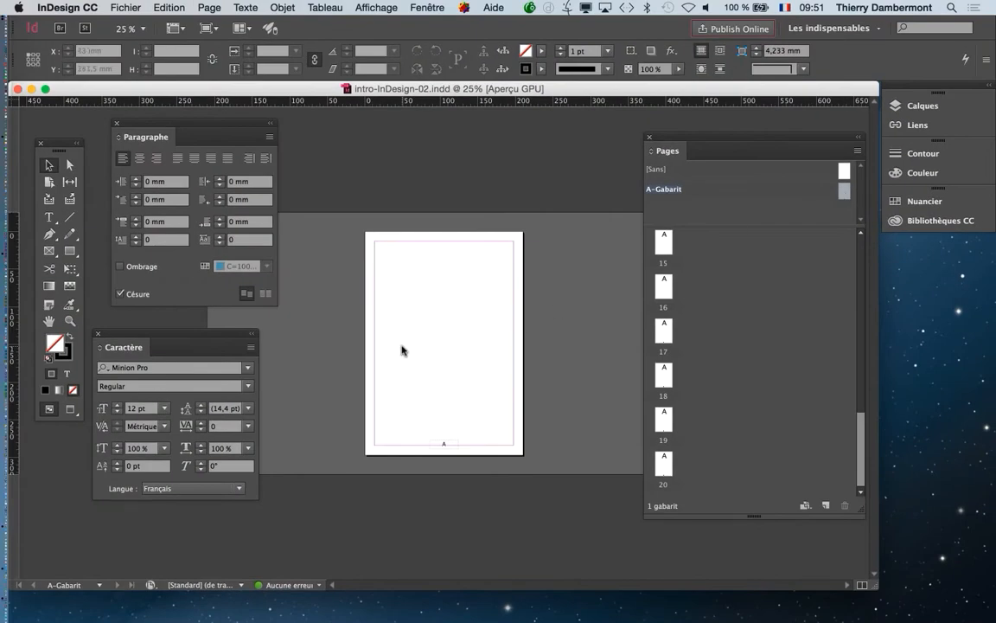
{"action": "key", "text": "super+="}
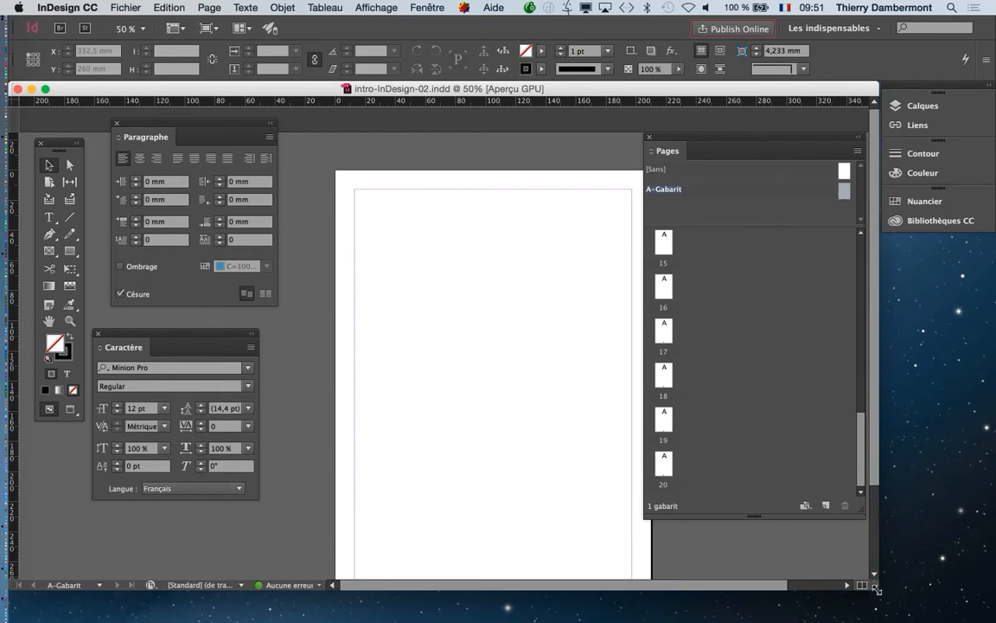
{"action": "left_click_drag", "start_coordinate": [876, 586], "coordinate": [966, 621]}
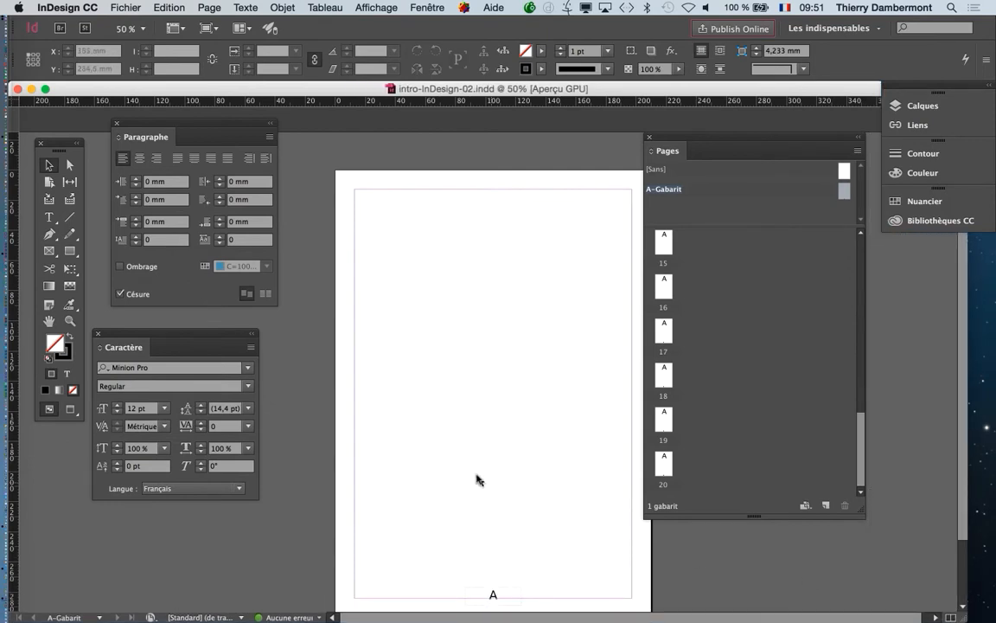
{"action": "left_click_drag", "start_coordinate": [962, 466], "coordinate": [962, 490]}
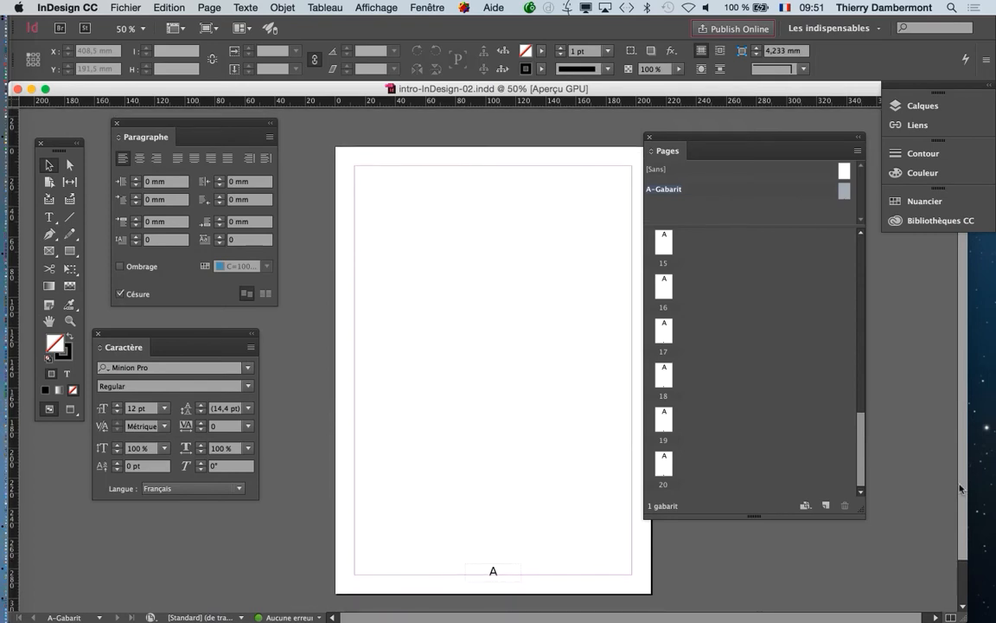
{"action": "left_click_drag", "start_coordinate": [717, 140], "coordinate": [767, 135]}
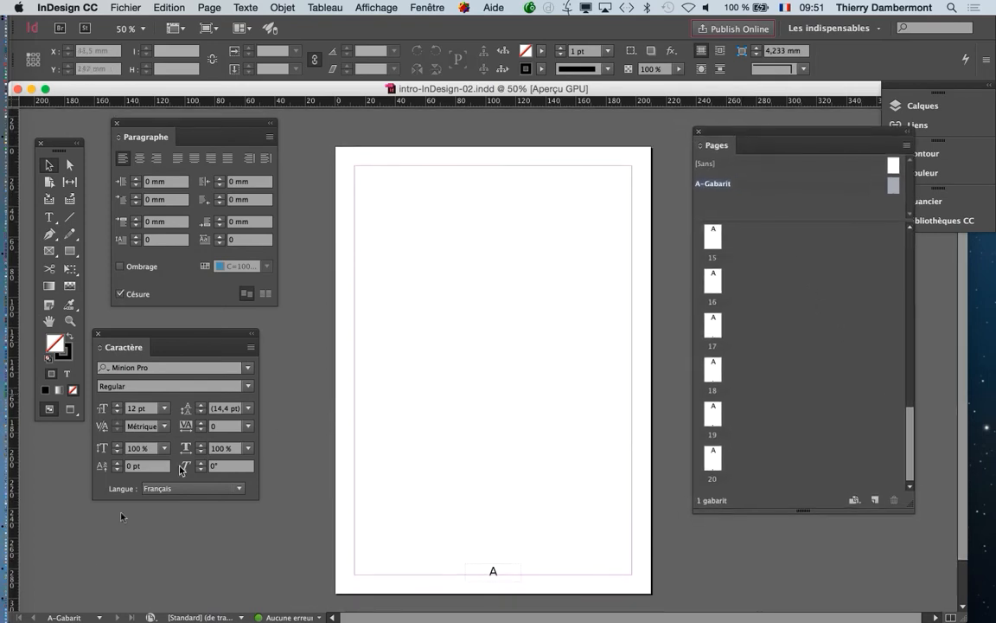
- Open the margin and column settings for the A-Gabarit master page and unlink the four margin values
{"action": "left_click", "coordinate": [62, 617]}
{"action": "left_click", "coordinate": [220, 13]}
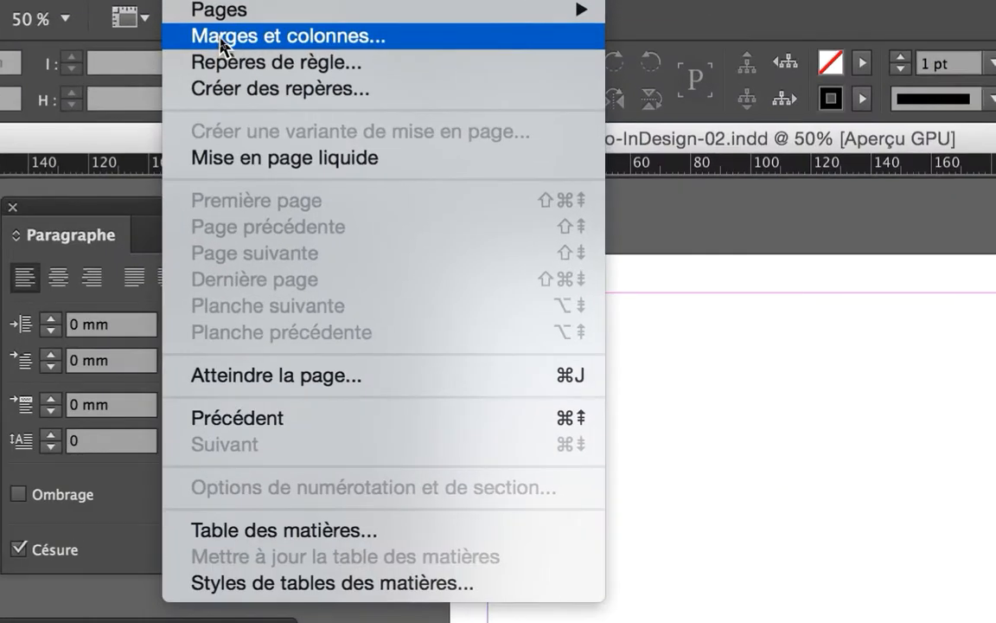
{"action": "left_click", "coordinate": [223, 36]}
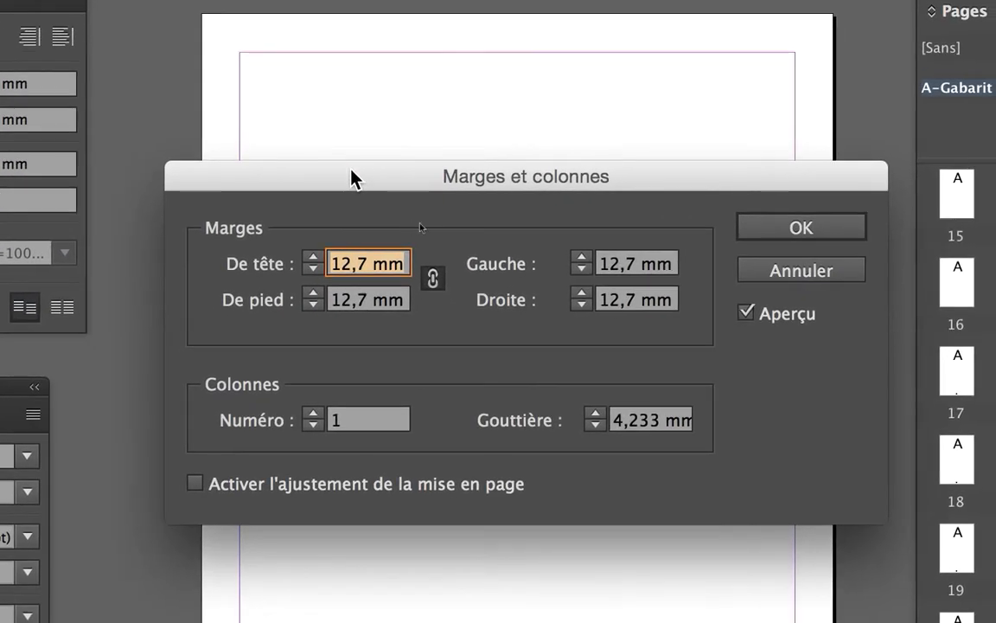
{"action": "left_click_drag", "start_coordinate": [364, 233], "coordinate": [429, 38]}
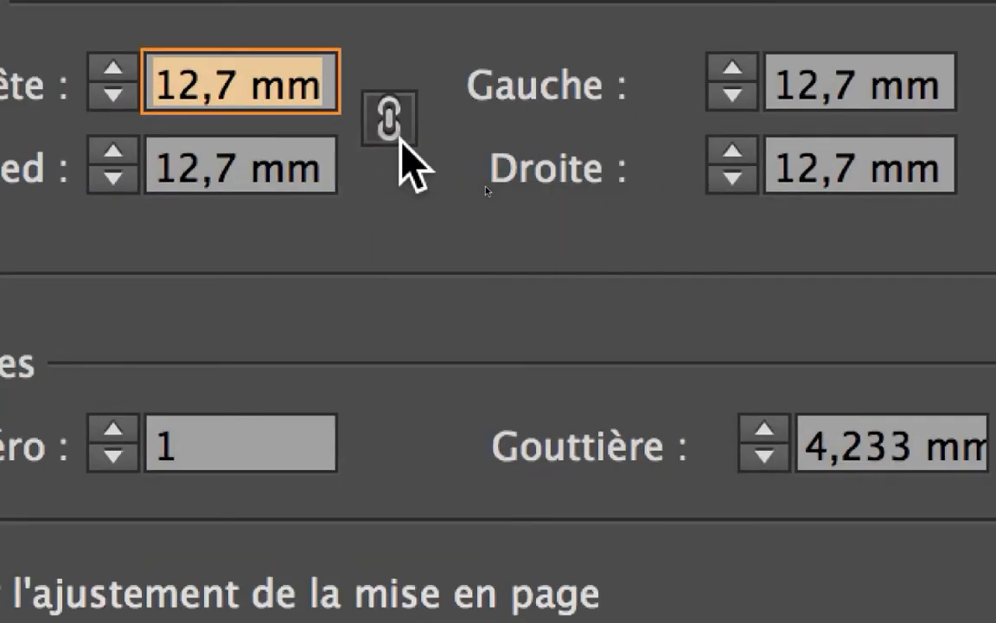
{"action": "left_click", "coordinate": [393, 125]}
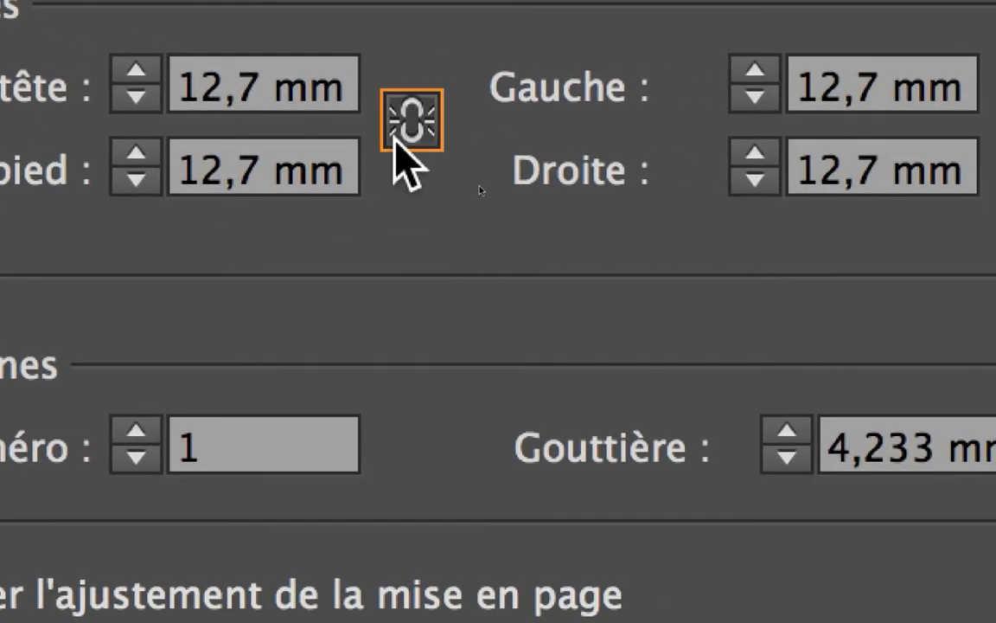
{"action": "left_click", "coordinate": [397, 139]}
{"action": "left_click", "coordinate": [399, 140]}
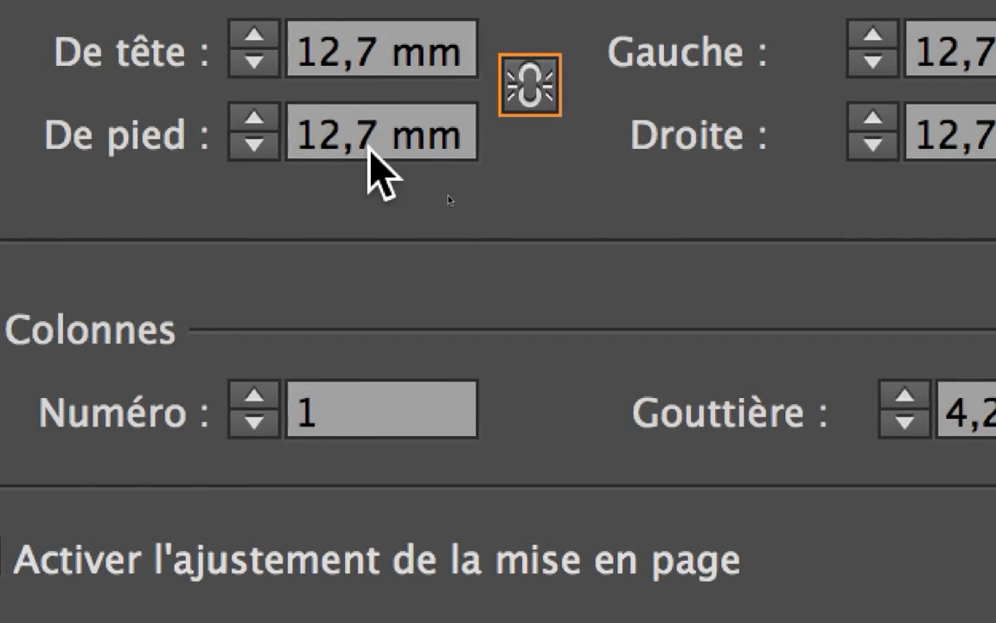
- Set the master page's bottom margin (De pied) to 24 mm and apply the margin settings
{"action": "left_click", "coordinate": [265, 116]}
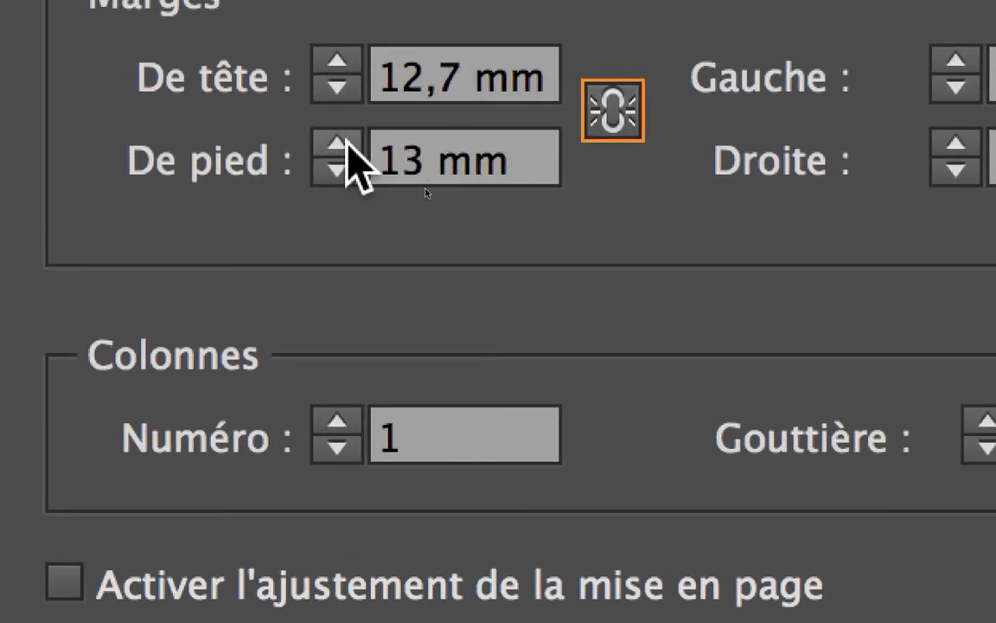
{"action": "left_click", "coordinate": [347, 143]}
{"action": "left_click", "coordinate": [347, 142]}
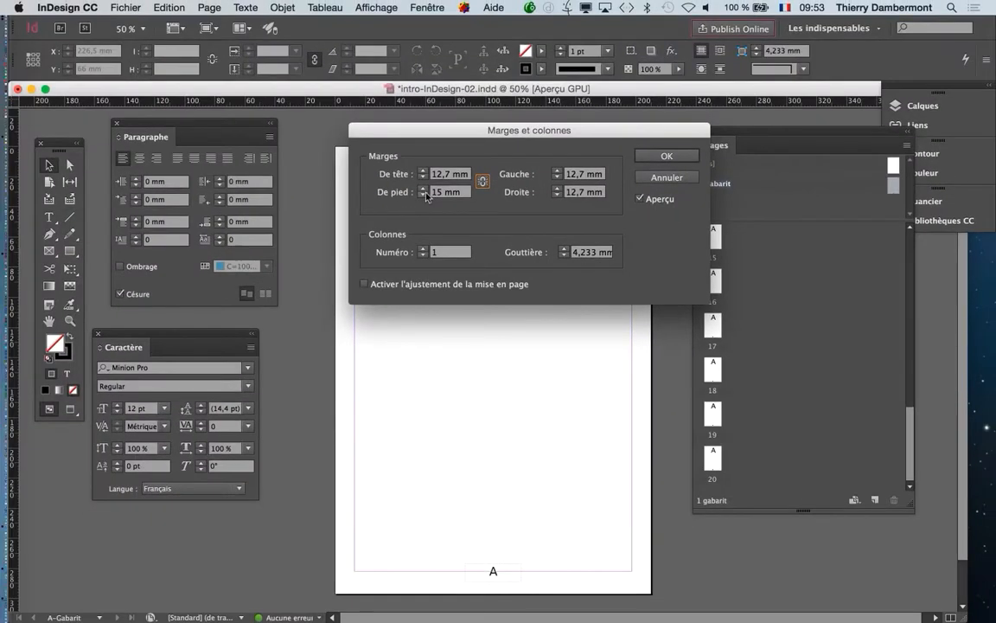
{"action": "left_click", "coordinate": [423, 195]}
{"action": "left_click", "coordinate": [422, 195]}
{"action": "left_click", "coordinate": [424, 189]}
{"action": "left_click", "coordinate": [423, 189]}
{"action": "left_click", "coordinate": [423, 189]}
{"action": "left_click", "coordinate": [423, 189]}
{"action": "left_click", "coordinate": [424, 188]}
{"action": "left_click", "coordinate": [424, 188]}
{"action": "left_click", "coordinate": [424, 188]}
{"action": "left_click", "coordinate": [424, 188]}
{"action": "left_click", "coordinate": [424, 189]}
{"action": "left_click", "coordinate": [424, 189]}
{"action": "left_click", "coordinate": [424, 189]}
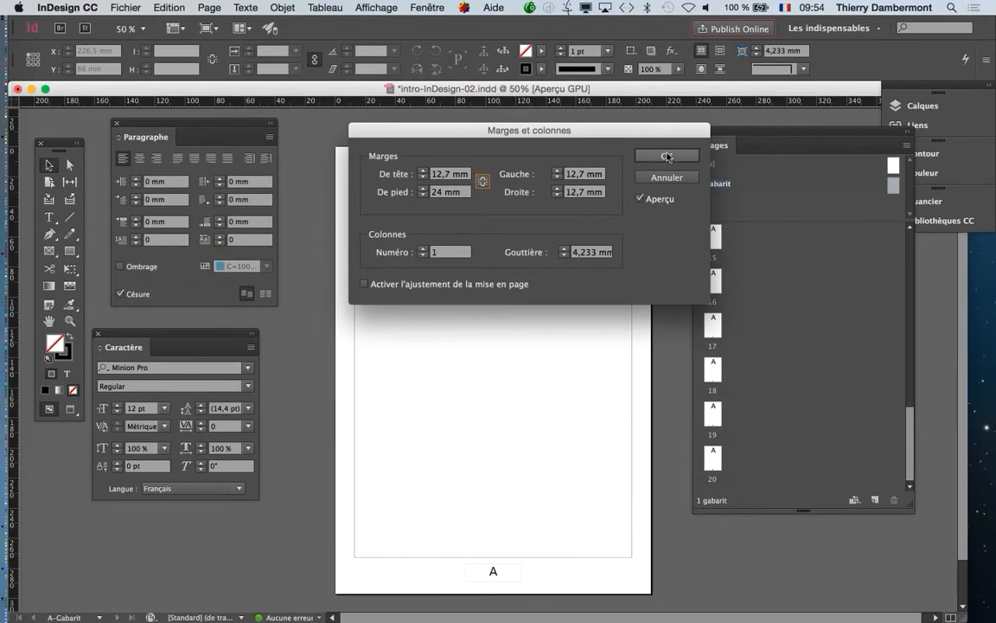
{"action": "left_click", "coordinate": [664, 155]}
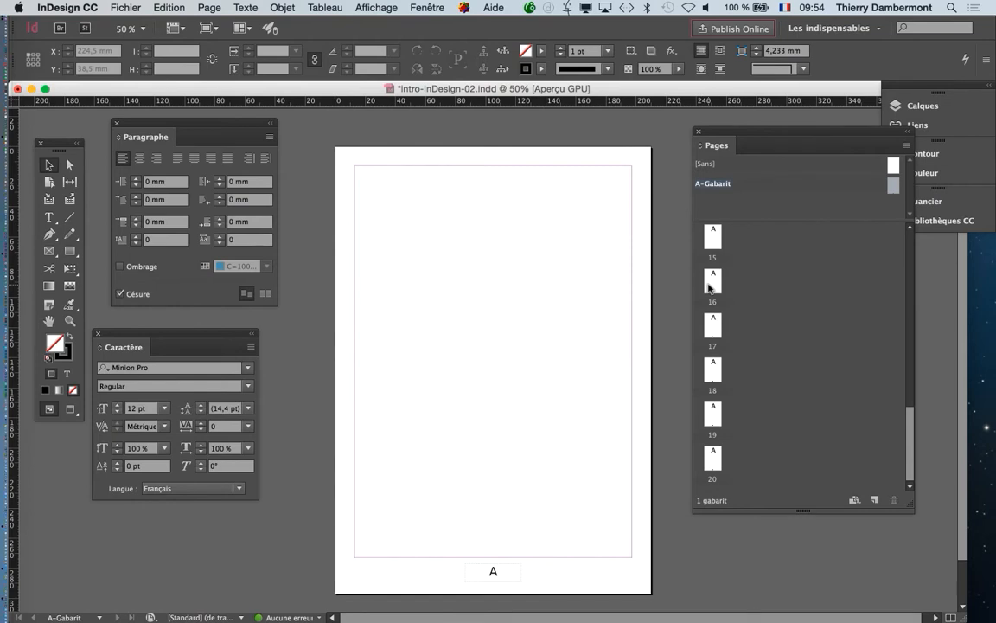
{"action": "key", "text": "super+s"}
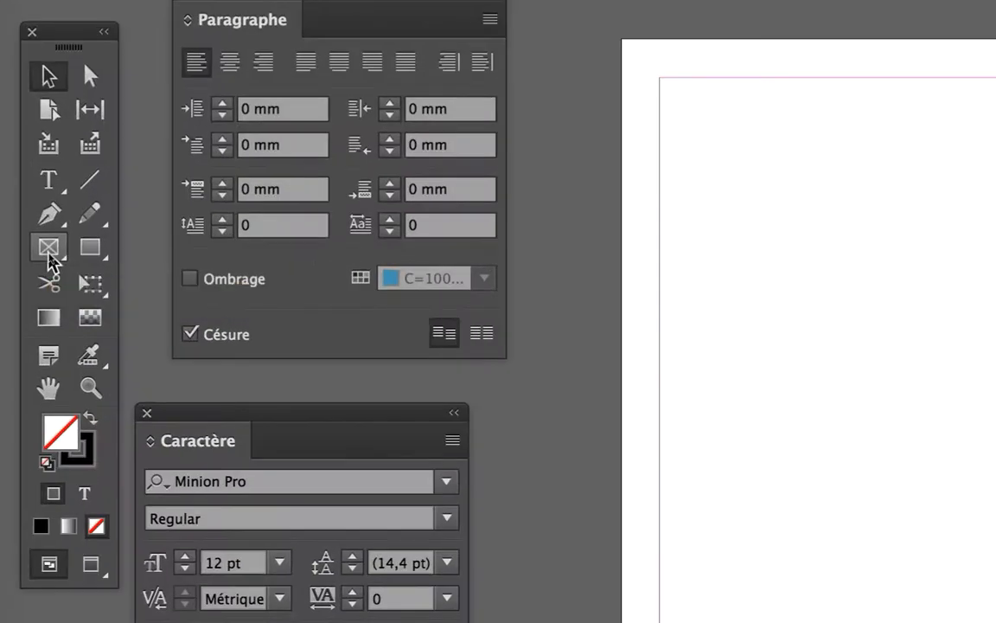
- Draw a rectangular graphic frame filling the area inside the master page's margins, about 184.6 mm wide and 260.3 mm high
{"action": "left_click", "coordinate": [49, 256]}
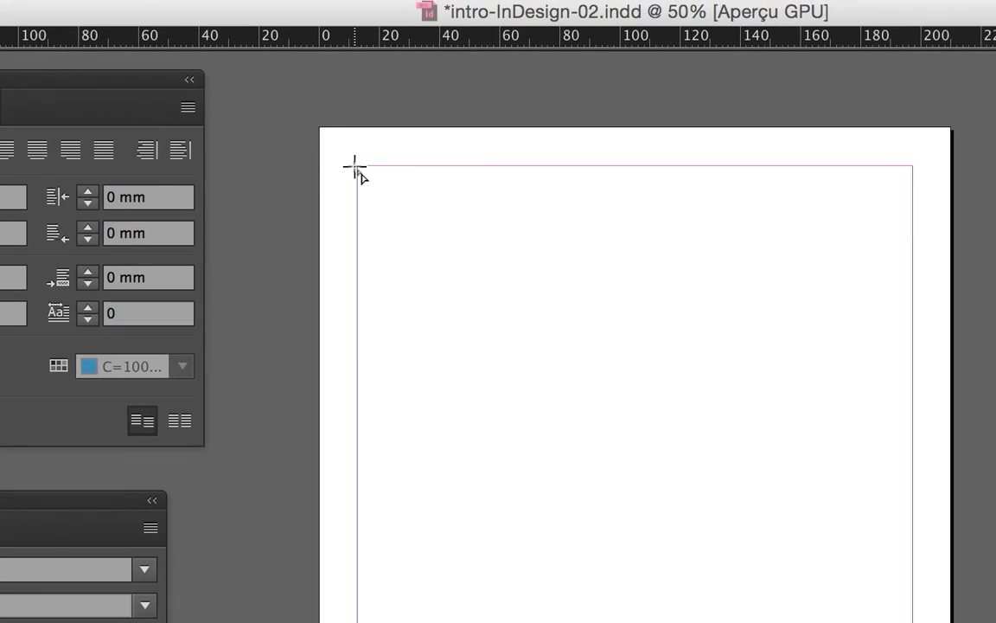
{"action": "left_click_drag", "start_coordinate": [356, 165], "coordinate": [541, 447]}
{"action": "left_click_drag", "start_coordinate": [451, 317], "coordinate": [774, 595]}
{"action": "left_click_drag", "start_coordinate": [529, 488], "coordinate": [490, 490]}
{"action": "left_click_drag", "start_coordinate": [507, 491], "coordinate": [507, 491]}
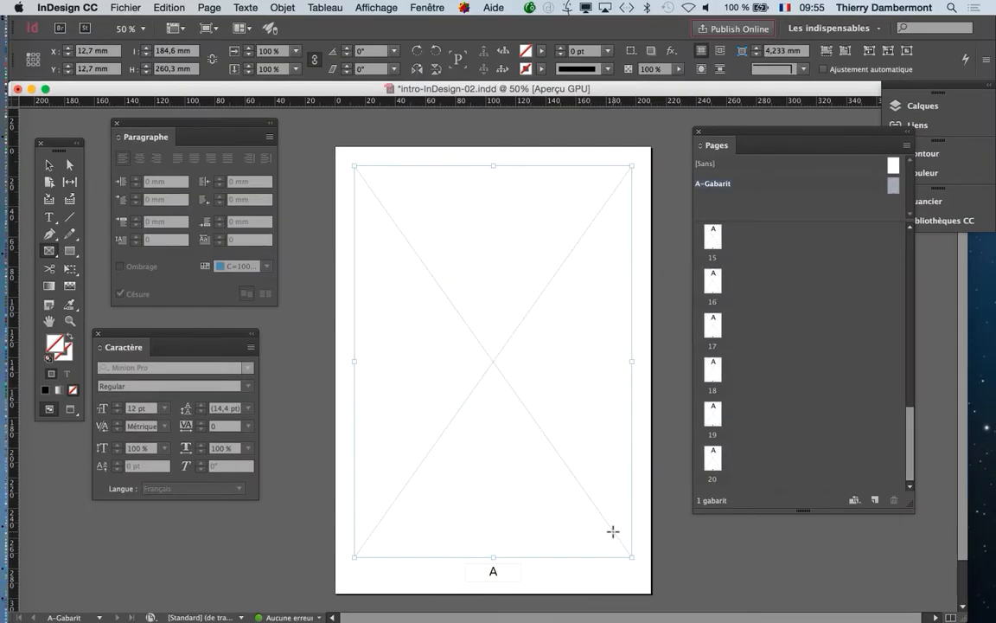
- Save the document under the new name intro-InDesign-03.indd
{"action": "left_click", "coordinate": [121, 8]}
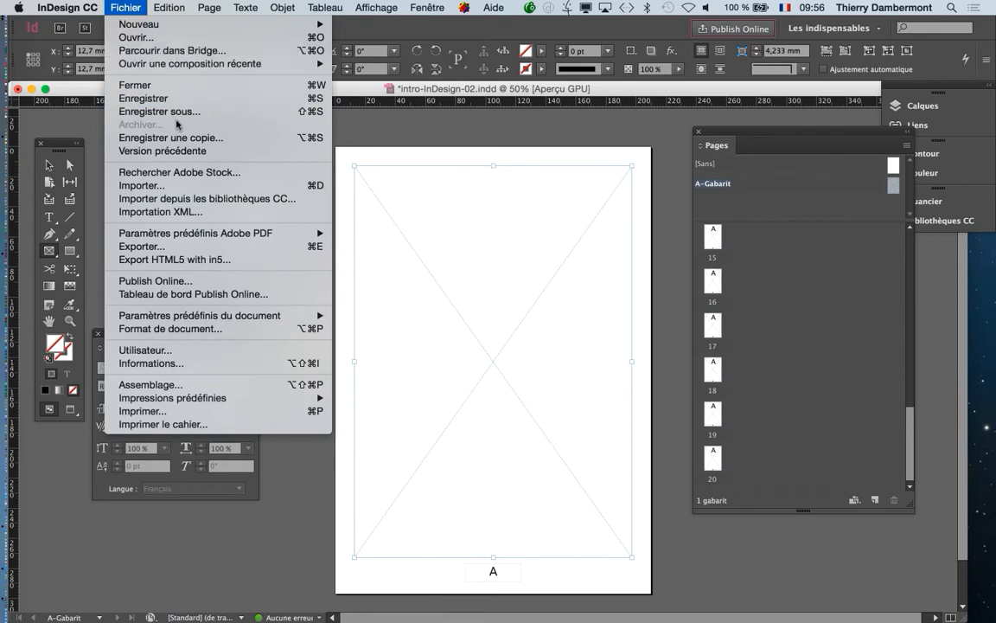
{"action": "left_click", "coordinate": [161, 111]}
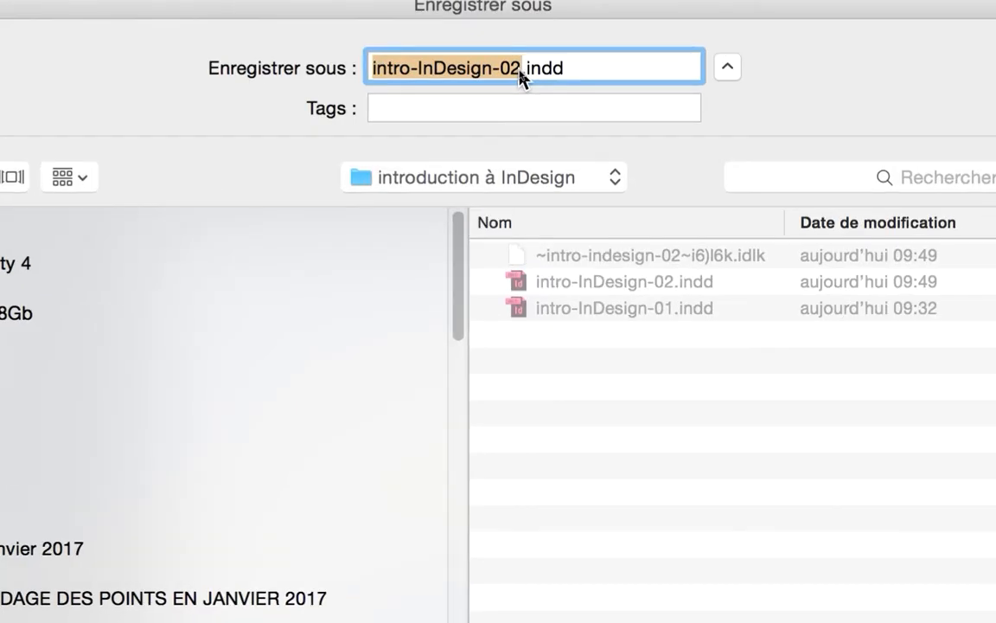
{"action": "left_click", "coordinate": [520, 71]}
{"action": "key", "text": "BackSpace"}
{"action": "type", "text": "3"}
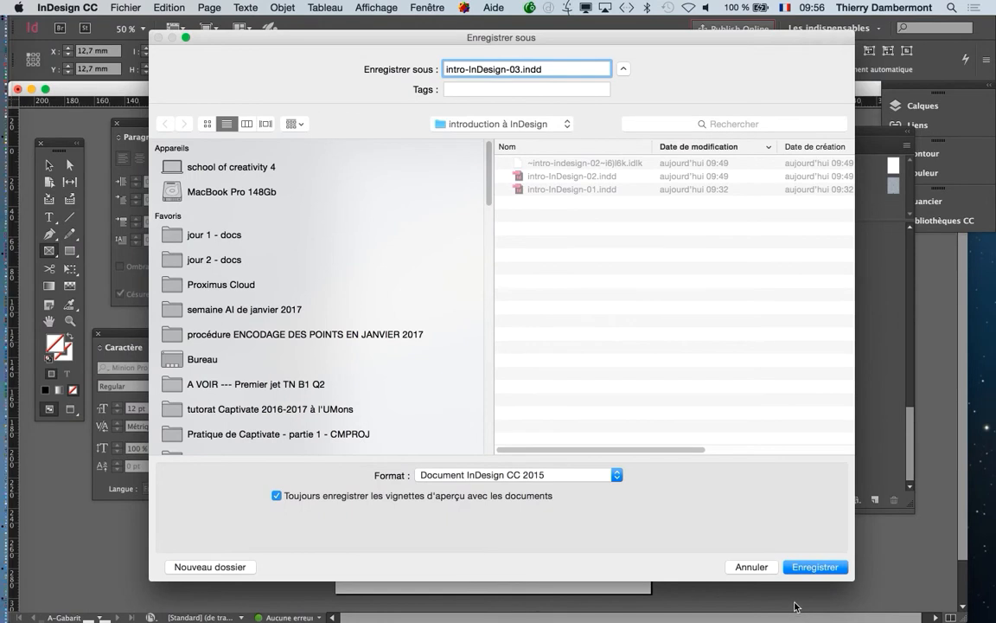
{"action": "left_click", "coordinate": [817, 566]}
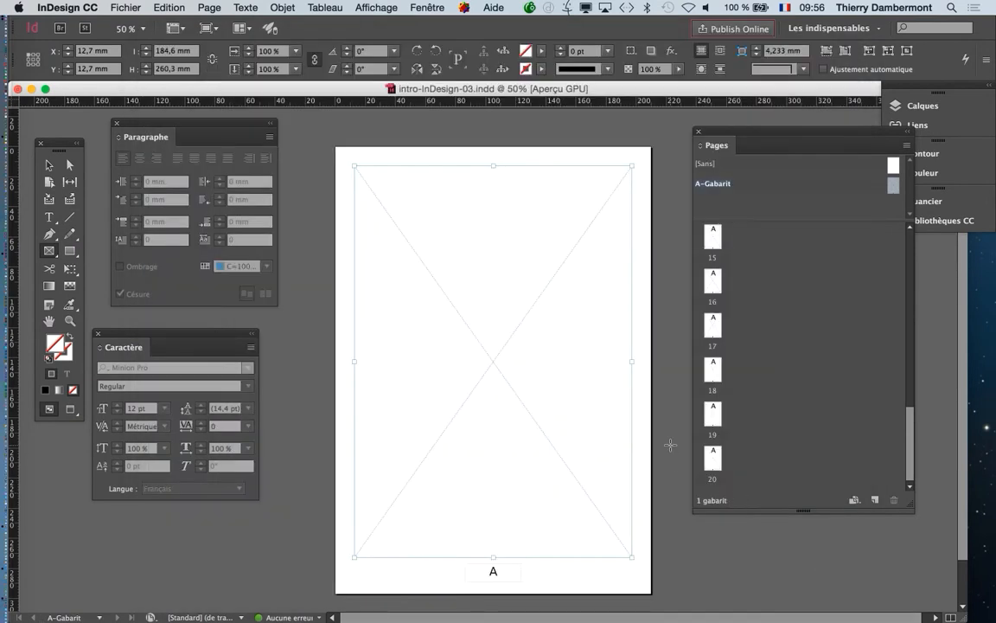
- Switch to the Selection tool with the master frame selected, display the Scripts utility and move it over the page's upper part
{"action": "left_click", "coordinate": [49, 166]}
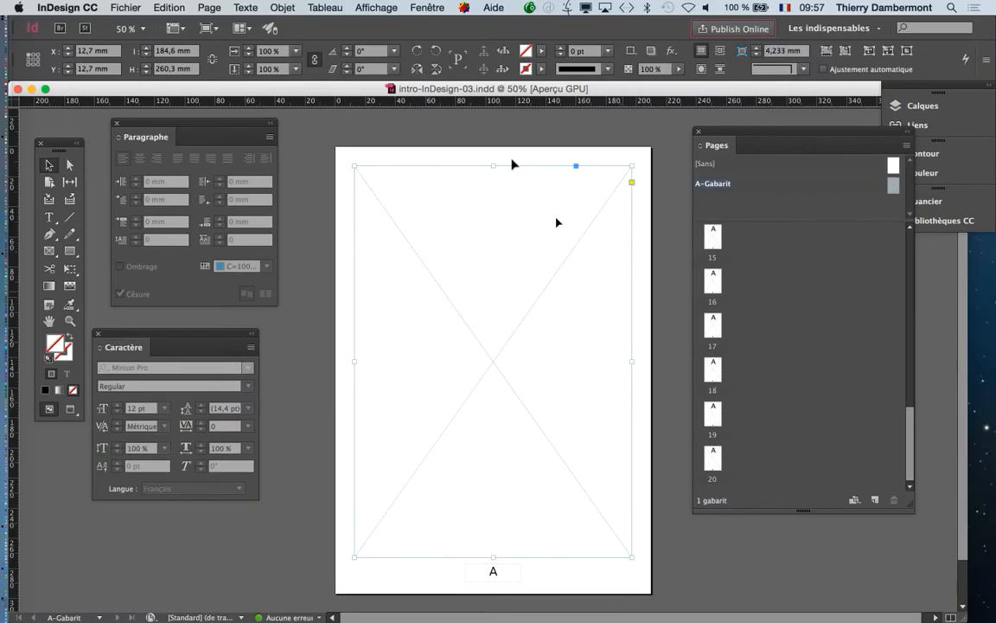
{"action": "left_click", "coordinate": [427, 7]}
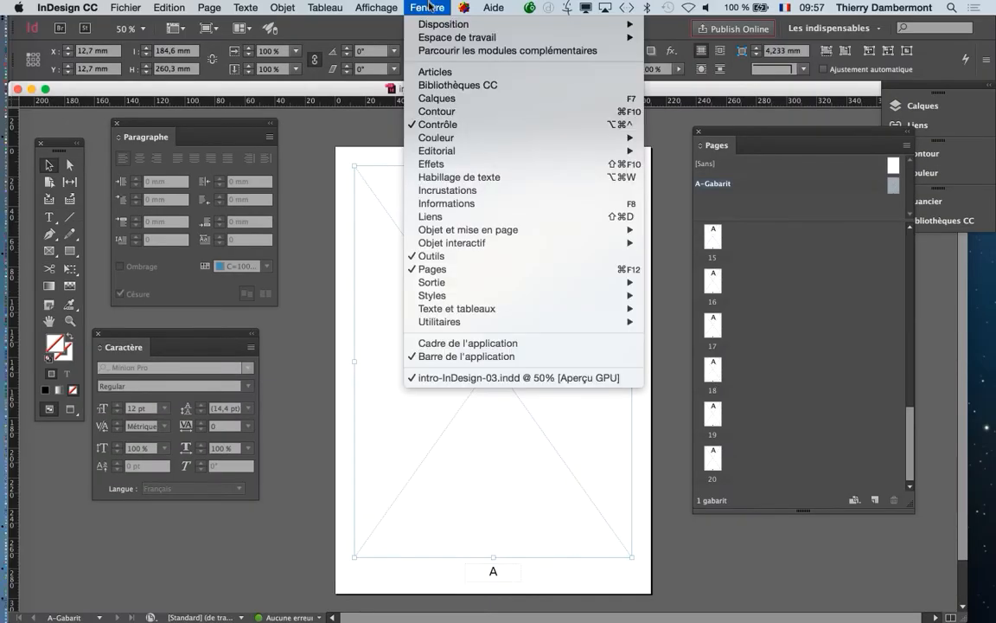
{"action": "mouse_move", "coordinate": [473, 326]}
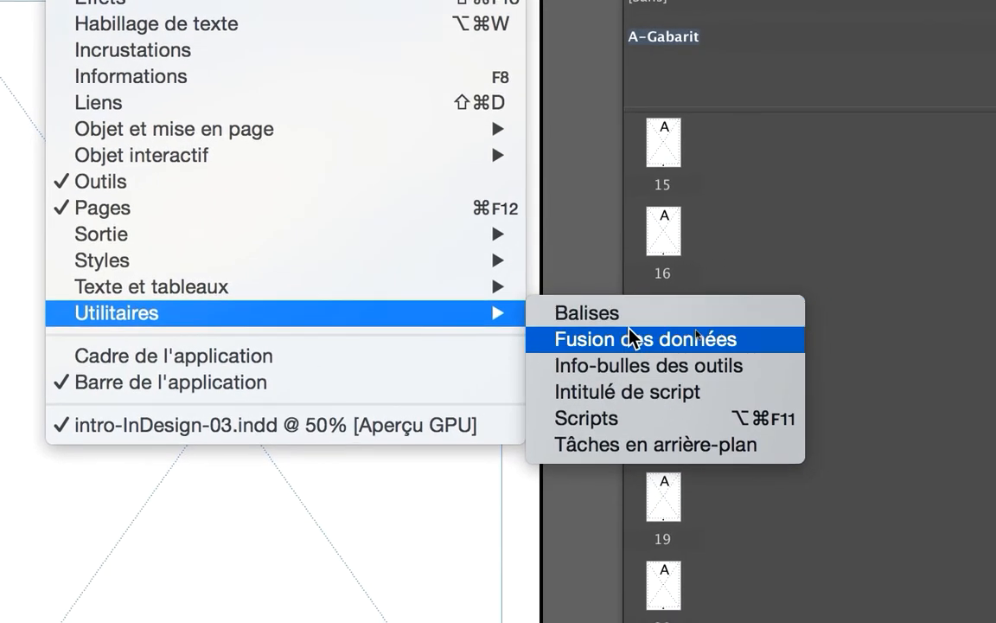
{"action": "left_click", "coordinate": [631, 418]}
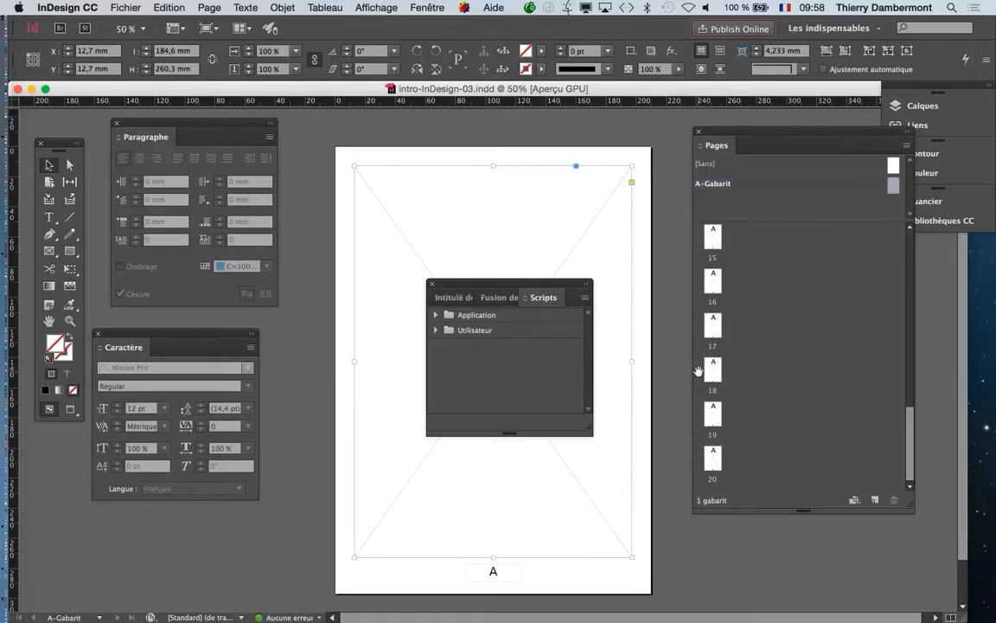
{"action": "left_click_drag", "start_coordinate": [471, 282], "coordinate": [547, 127]}
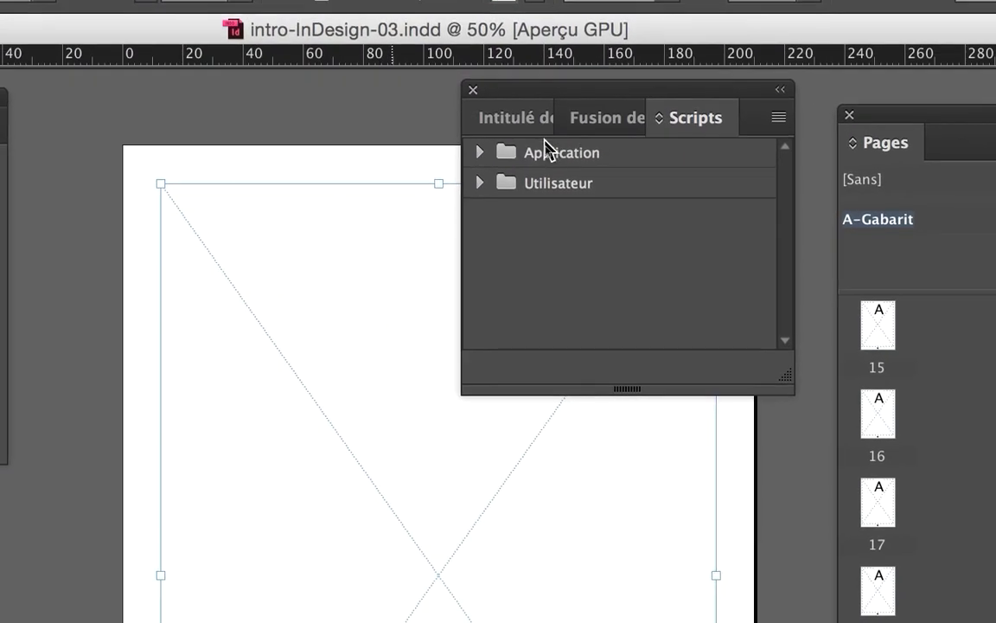
- Expand the Application, Samples and JavaScript script folders and enlarge the scripts list to show more scripts
{"action": "left_click", "coordinate": [496, 142]}
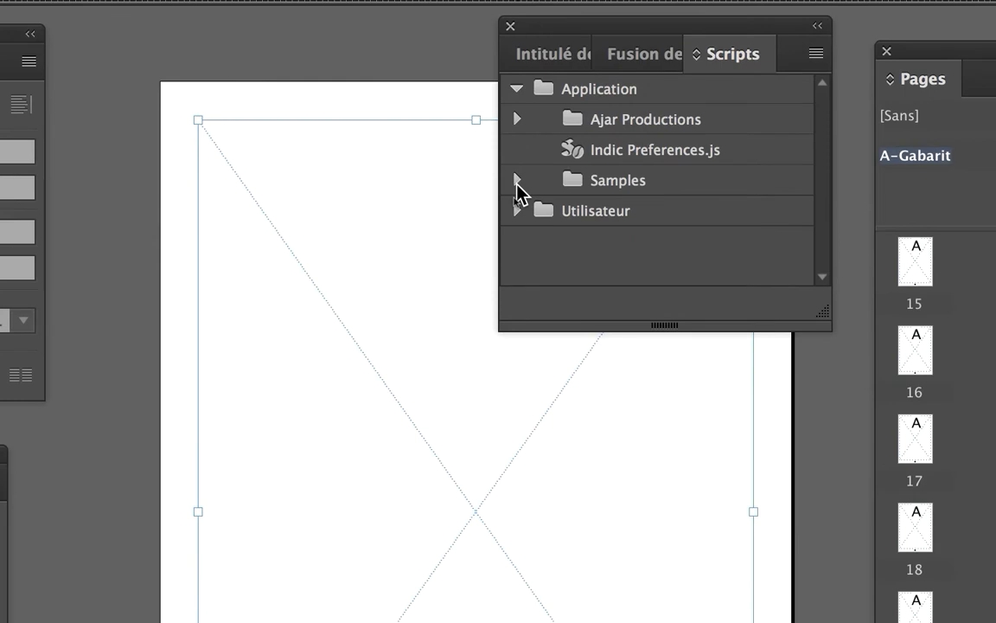
{"action": "left_click", "coordinate": [517, 180]}
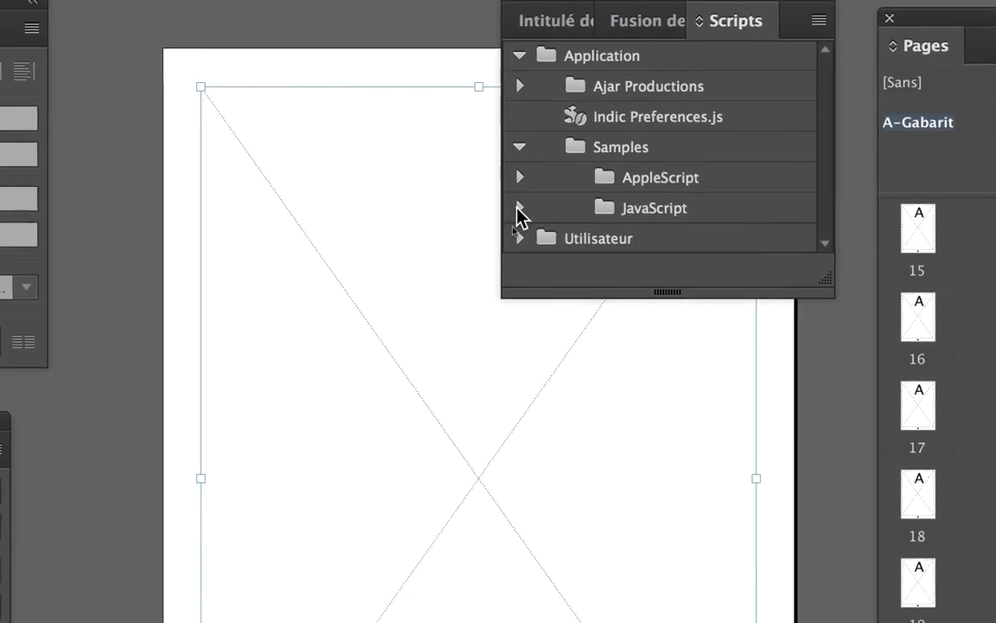
{"action": "left_click", "coordinate": [518, 207]}
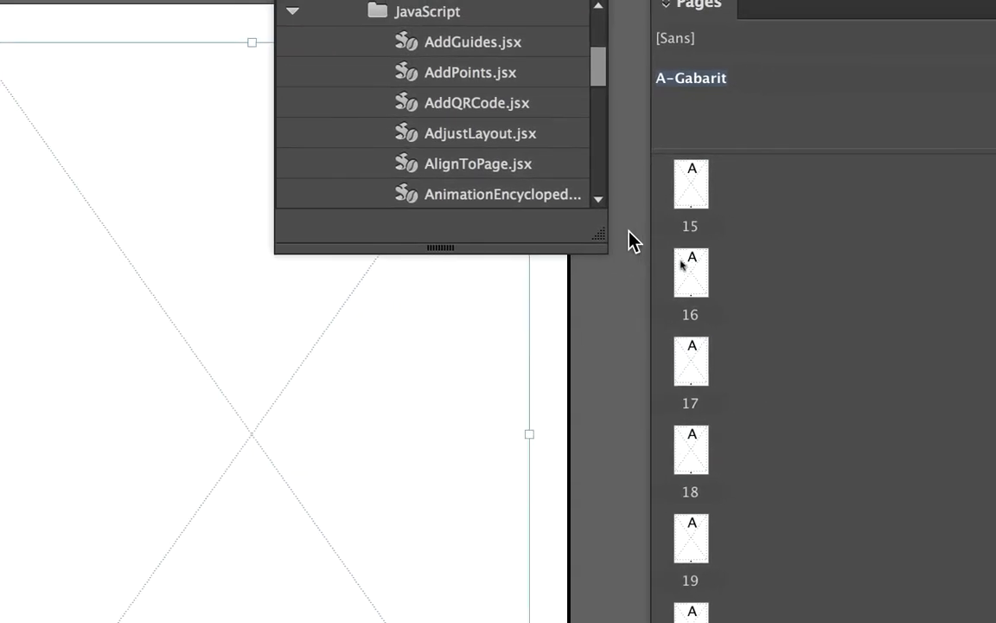
{"action": "left_click_drag", "start_coordinate": [621, 233], "coordinate": [624, 622]}
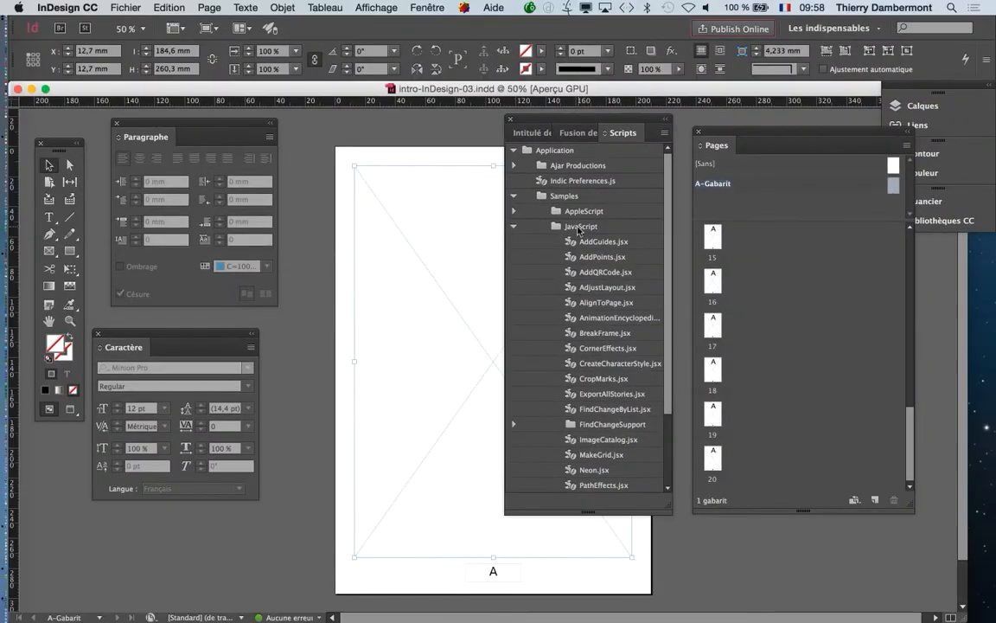
{"action": "scroll", "coordinate": [608, 384], "scroll_direction": "down", "scroll_amount": 2}
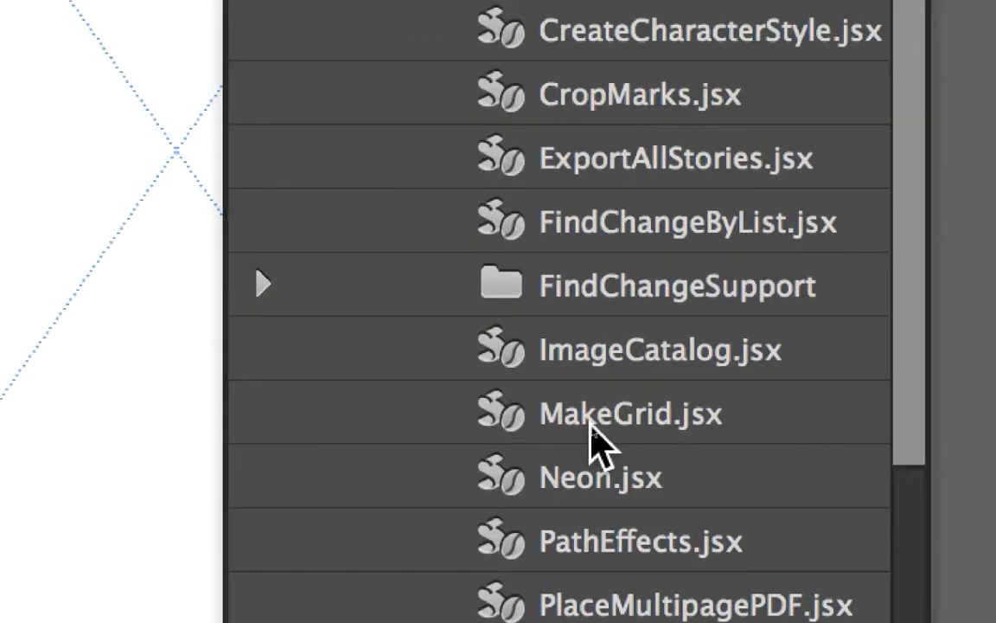
- Run the MakeGrid.jsx sample script on the selected master frame and move its dialog clear of the page
{"action": "left_click", "coordinate": [592, 426]}
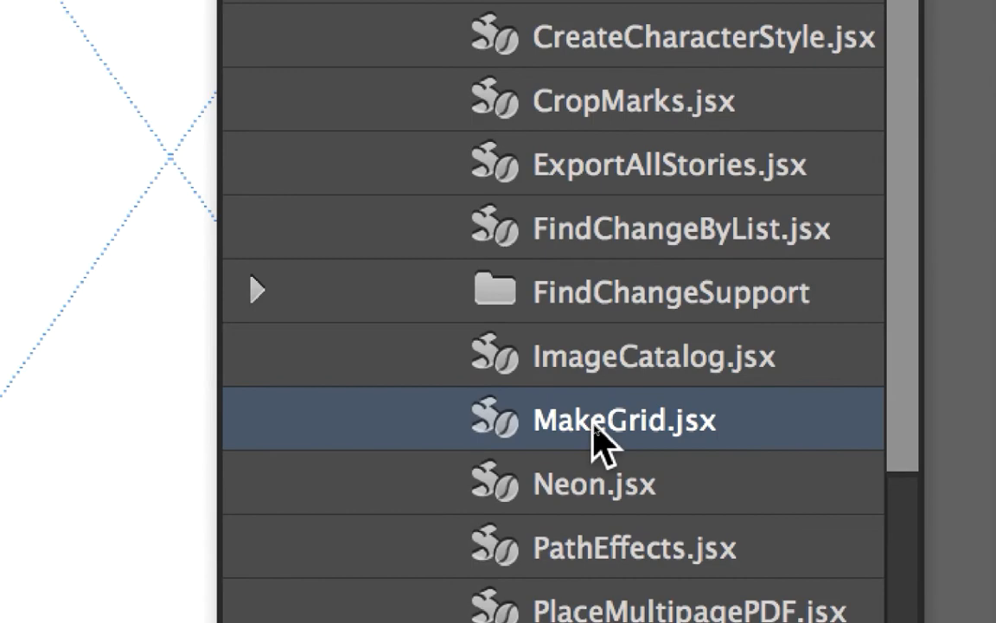
{"action": "double_click", "coordinate": [593, 426]}
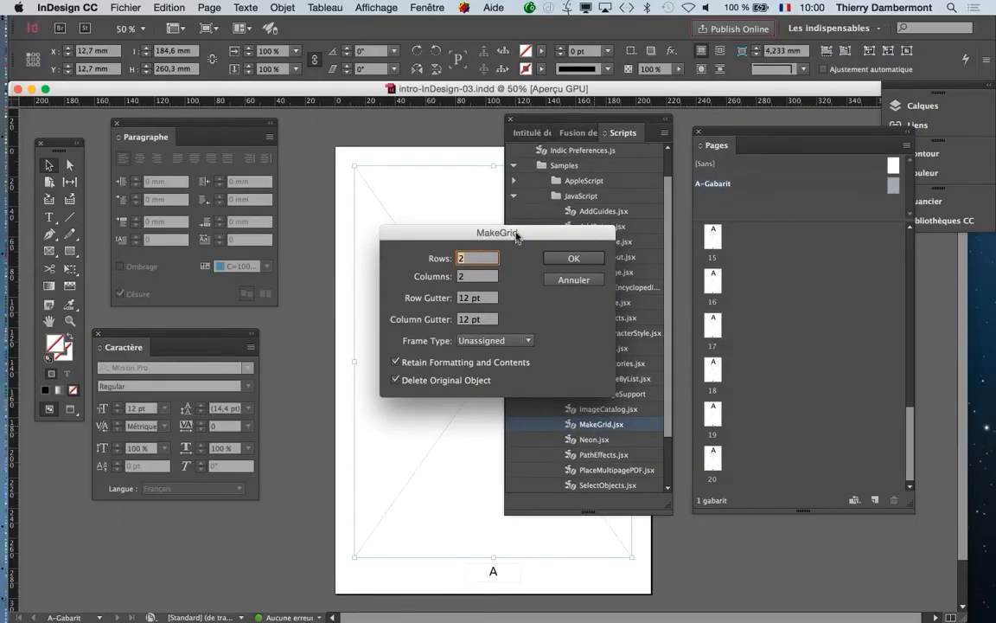
{"action": "left_click_drag", "start_coordinate": [516, 237], "coordinate": [732, 237]}
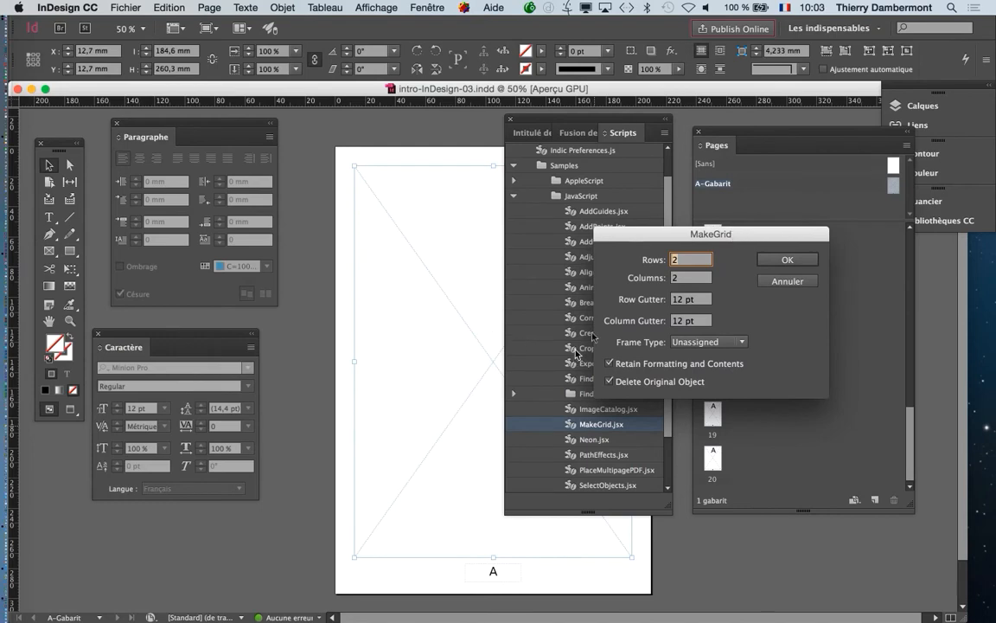
{"action": "left_click_drag", "start_coordinate": [638, 239], "coordinate": [722, 214]}
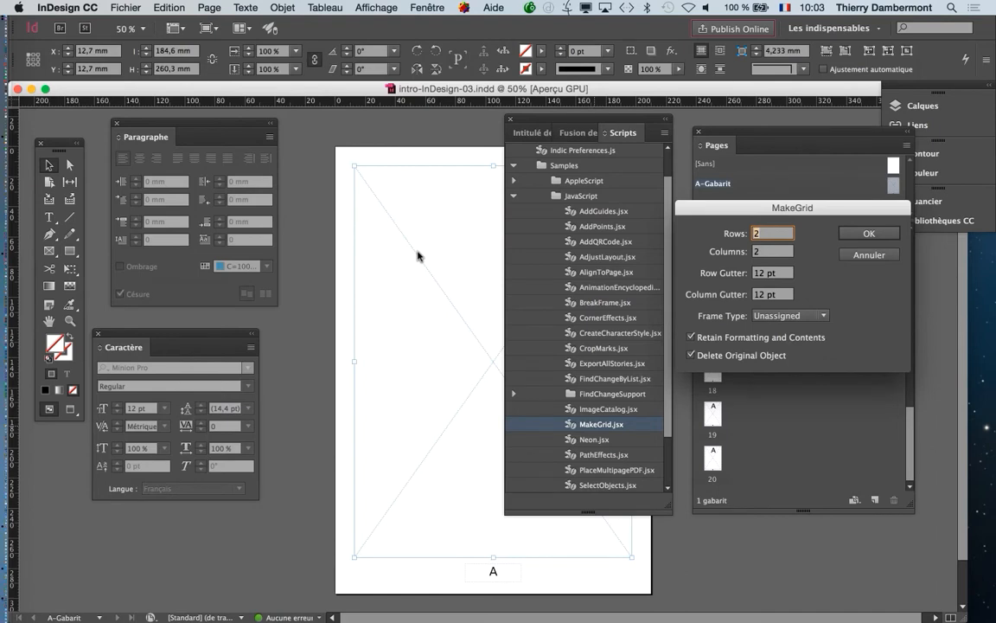
{"action": "left_click_drag", "start_coordinate": [707, 211], "coordinate": [187, 158]}
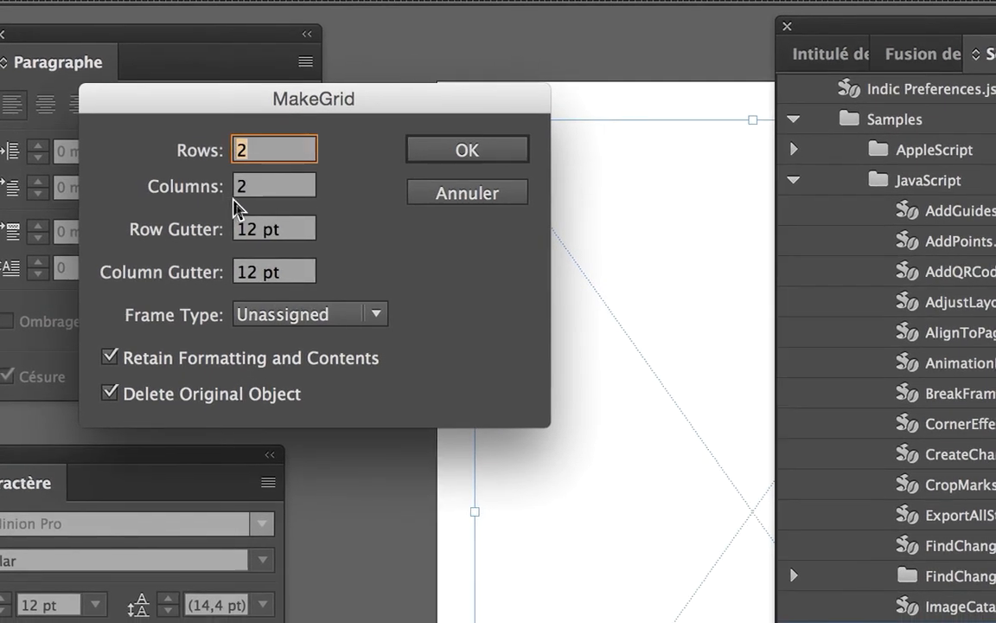
- Set the grid to 3 rows, keeping 2 columns
{"action": "key", "text": "Tab"}
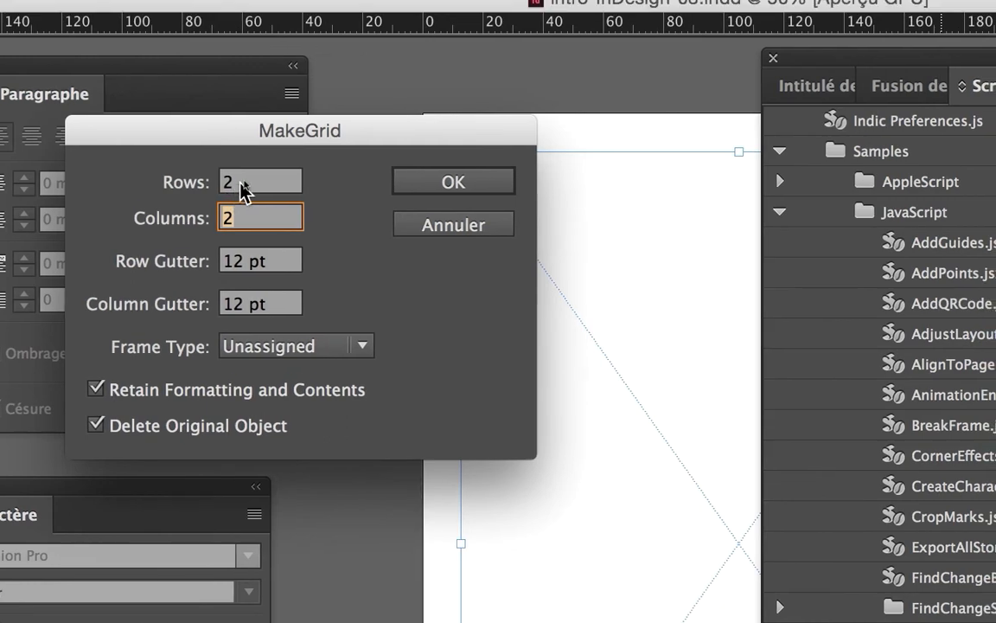
{"action": "left_click", "coordinate": [241, 156]}
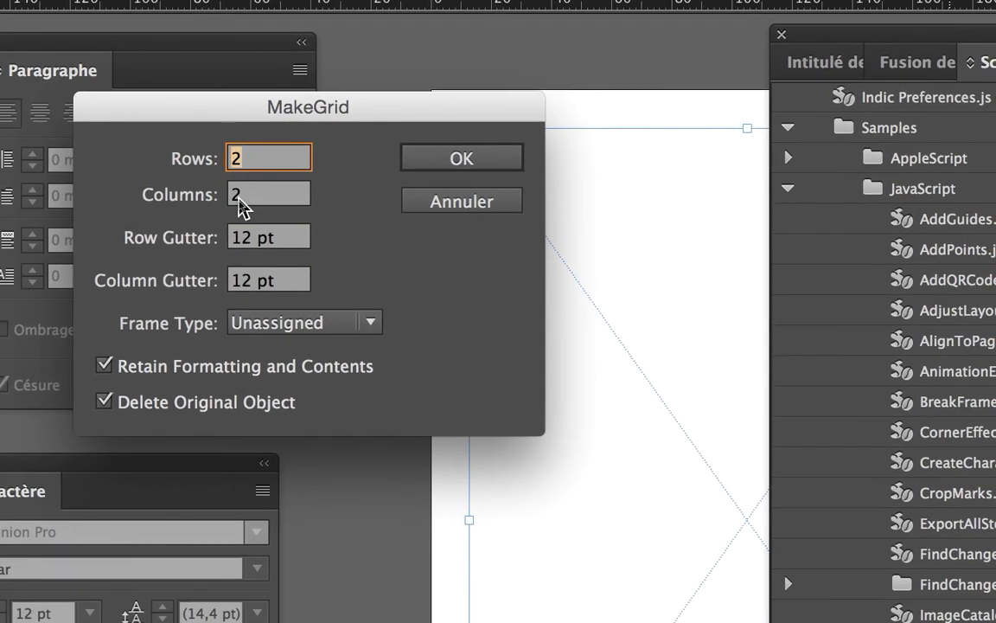
{"action": "left_click", "coordinate": [241, 199]}
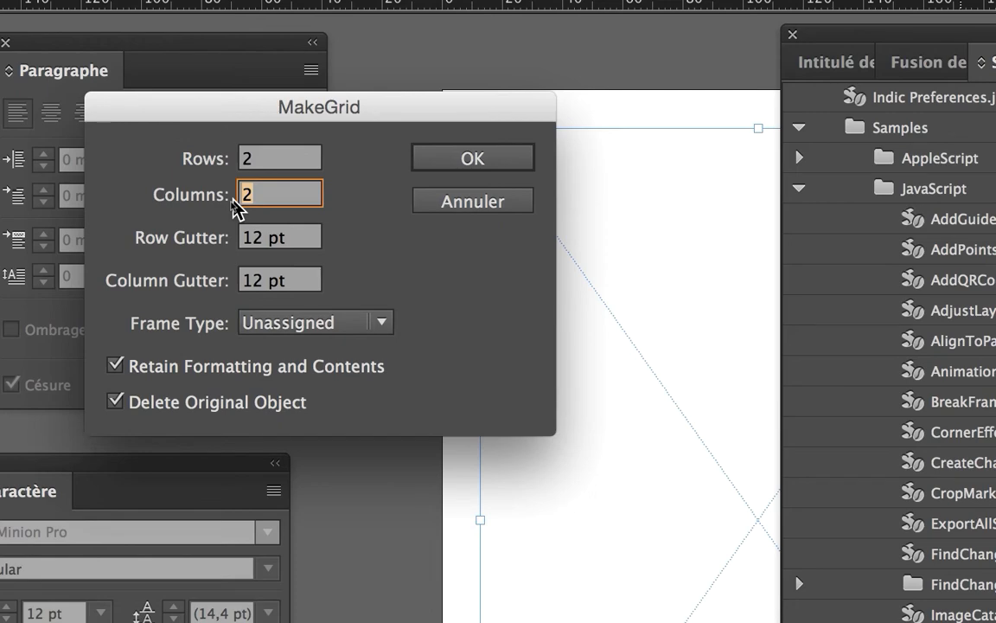
{"action": "left_click", "coordinate": [254, 191]}
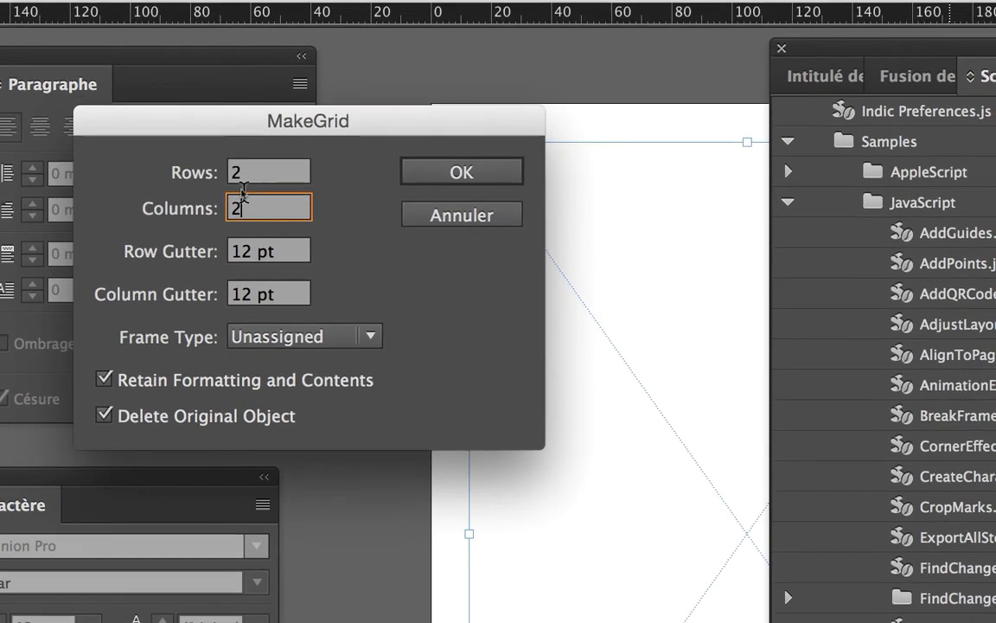
{"action": "left_click", "coordinate": [230, 172]}
{"action": "type", "text": "3"}
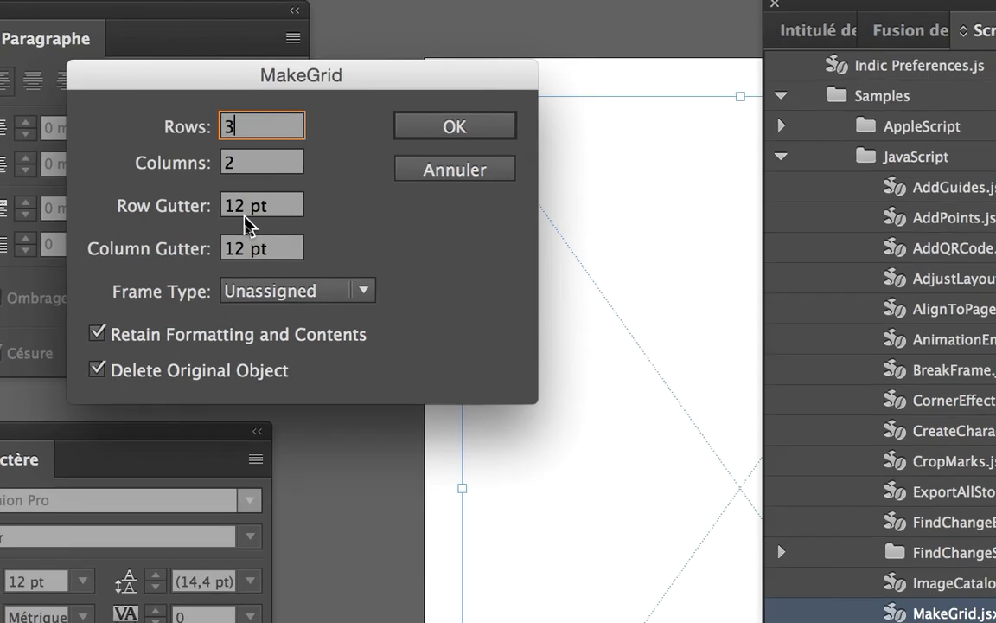
- Set the row and column gutters to 0 pt, generate the frame grid, and move the scripts list off the page
{"action": "left_click", "coordinate": [247, 208]}
{"action": "left_click_drag", "start_coordinate": [265, 213], "coordinate": [215, 226]}
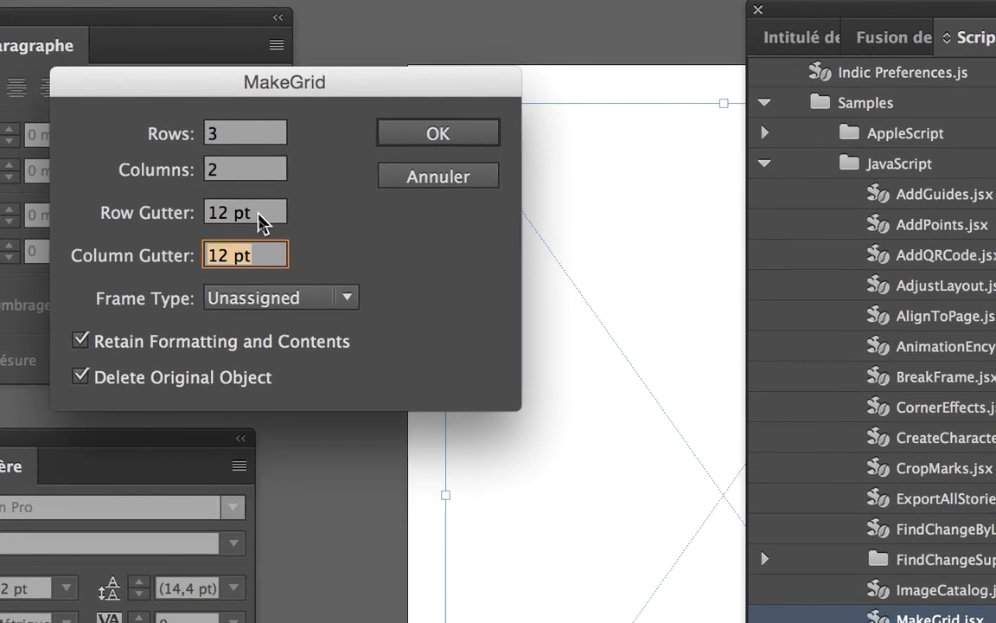
{"action": "left_click_drag", "start_coordinate": [257, 220], "coordinate": [201, 225]}
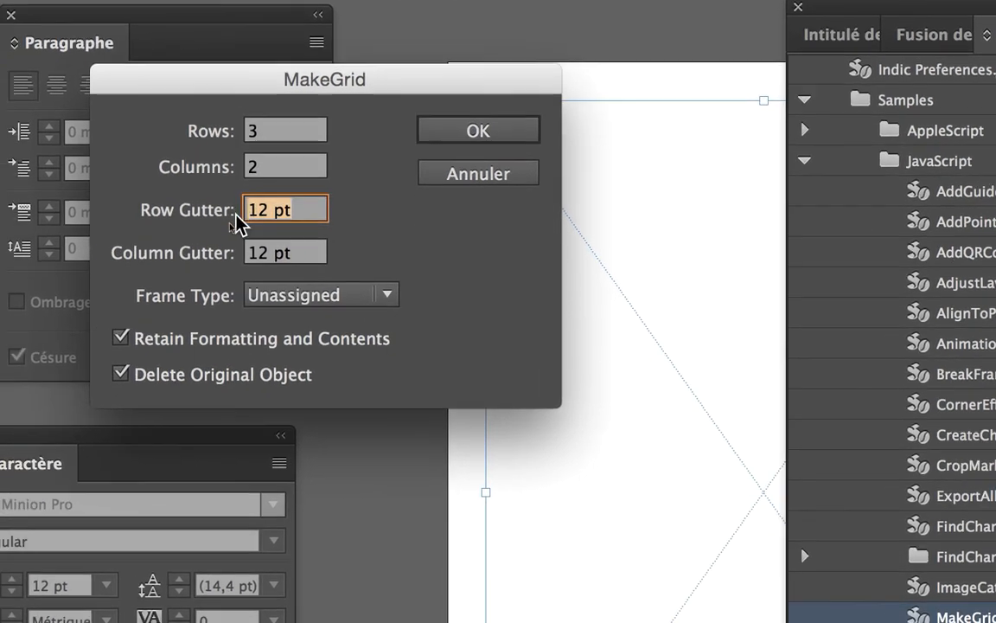
{"action": "type", "text": "0"}
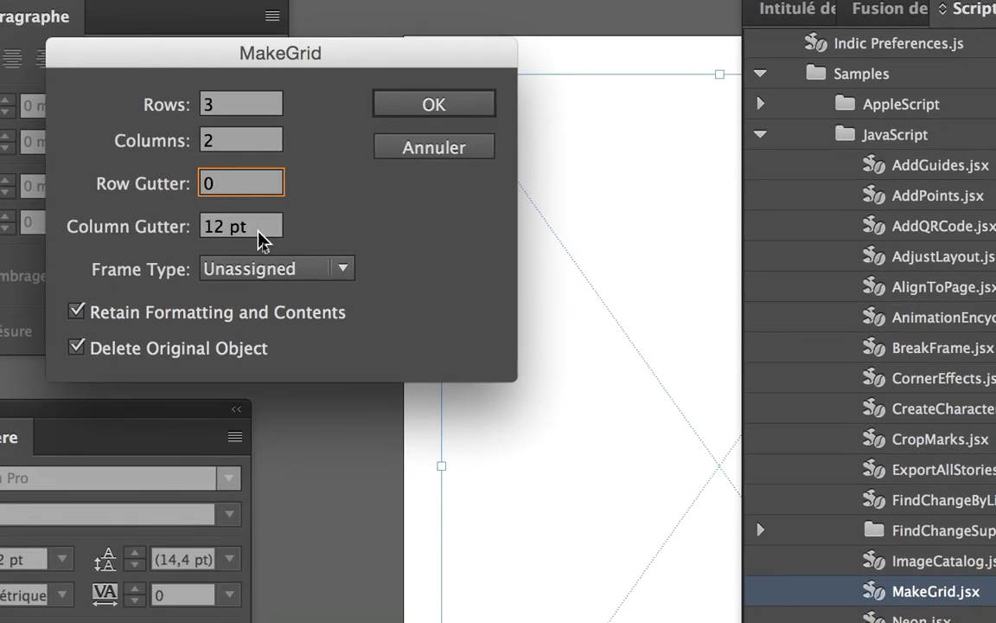
{"action": "left_click_drag", "start_coordinate": [258, 231], "coordinate": [227, 228]}
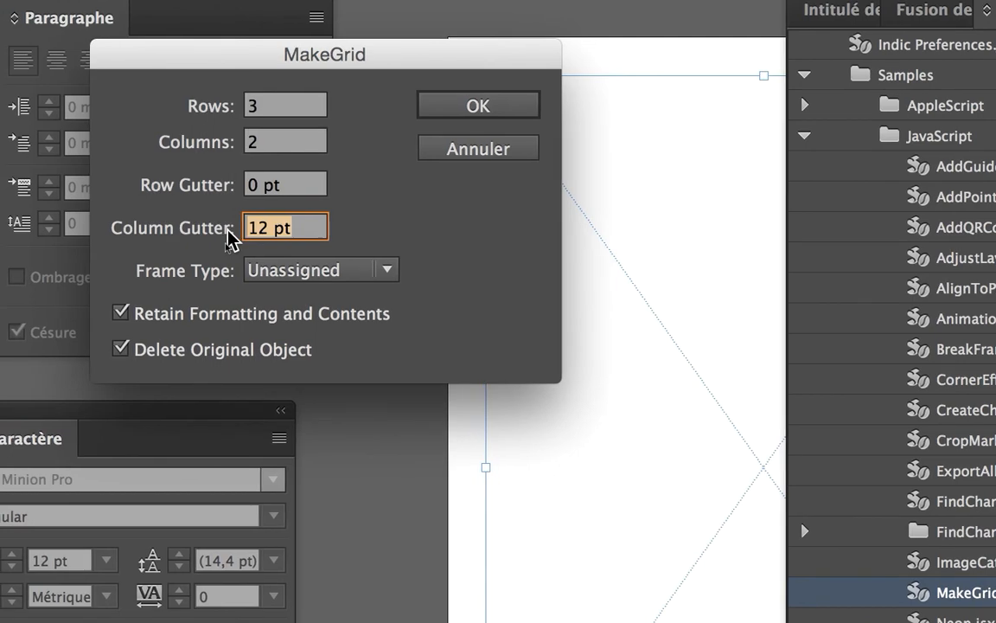
{"action": "type", "text": "0"}
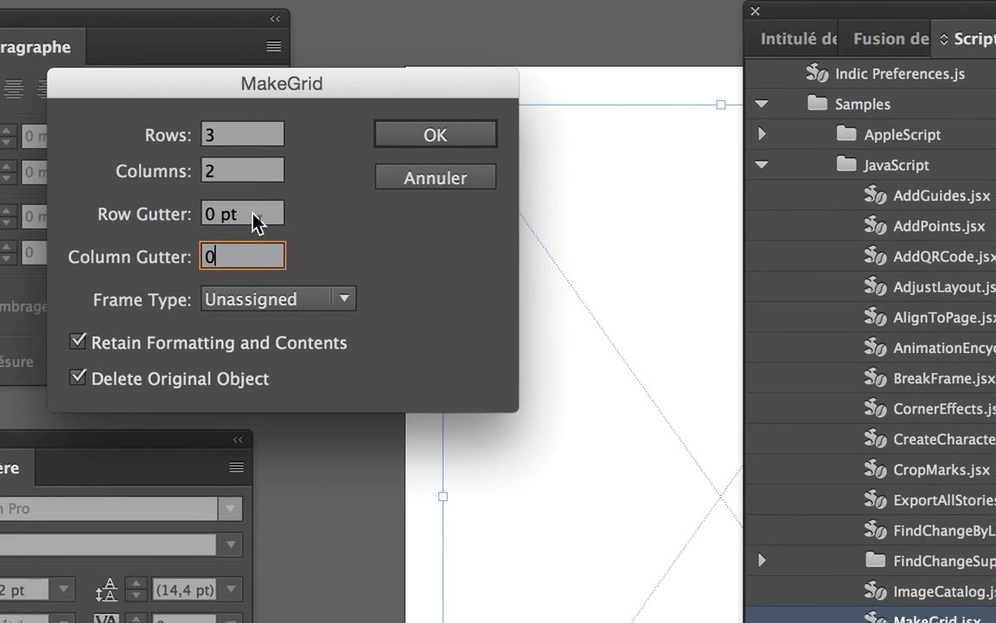
{"action": "left_click", "coordinate": [297, 189]}
{"action": "left_click_drag", "start_coordinate": [253, 214], "coordinate": [206, 237]}
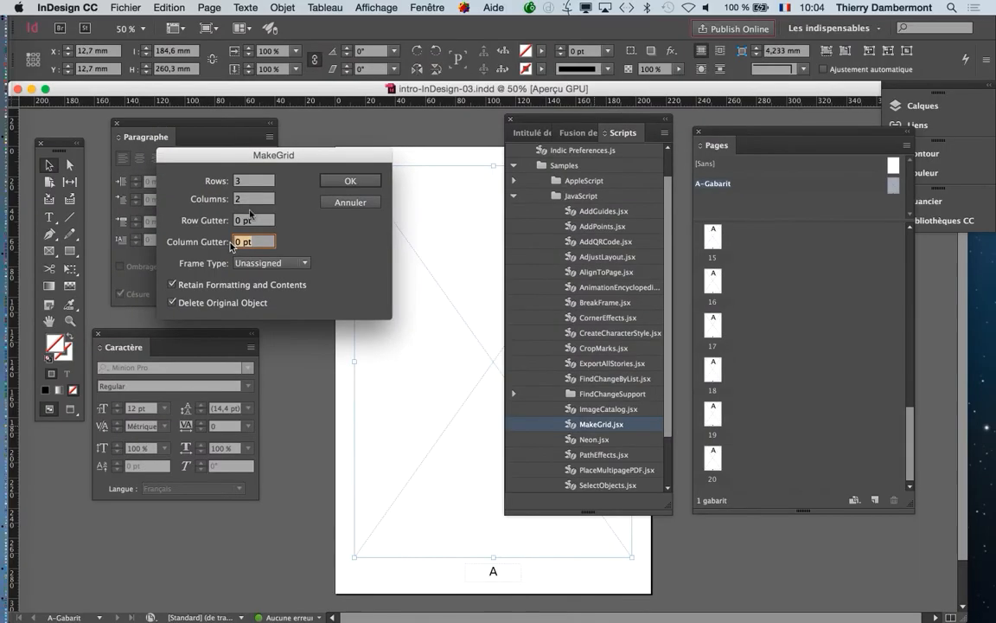
{"action": "left_click", "coordinate": [476, 105]}
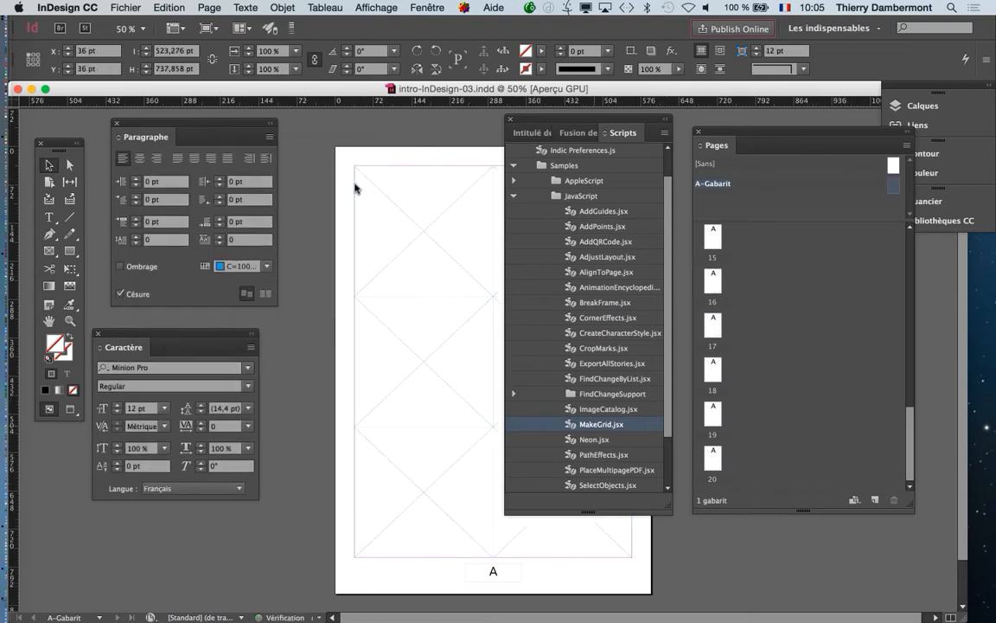
{"action": "left_click_drag", "start_coordinate": [521, 123], "coordinate": [126, 549]}
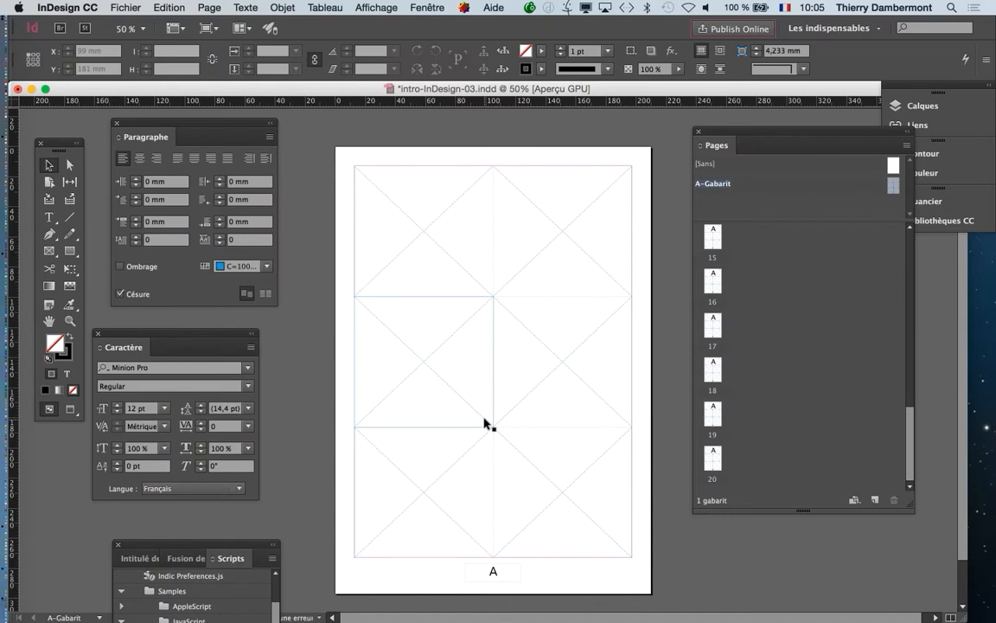
- Save the document under the new name intro-InDesign-04.indd
{"action": "left_click", "coordinate": [124, 7]}
{"action": "left_click", "coordinate": [159, 102]}
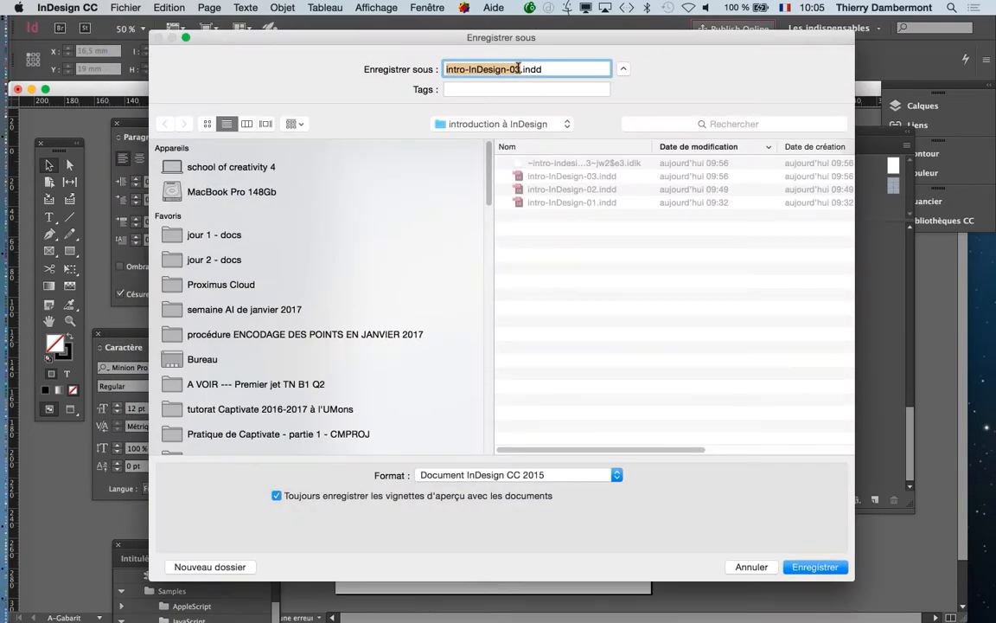
{"action": "left_click", "coordinate": [520, 68]}
{"action": "key", "text": "BackSpace"}
{"action": "type", "text": "4"}
{"action": "key", "text": "Return"}
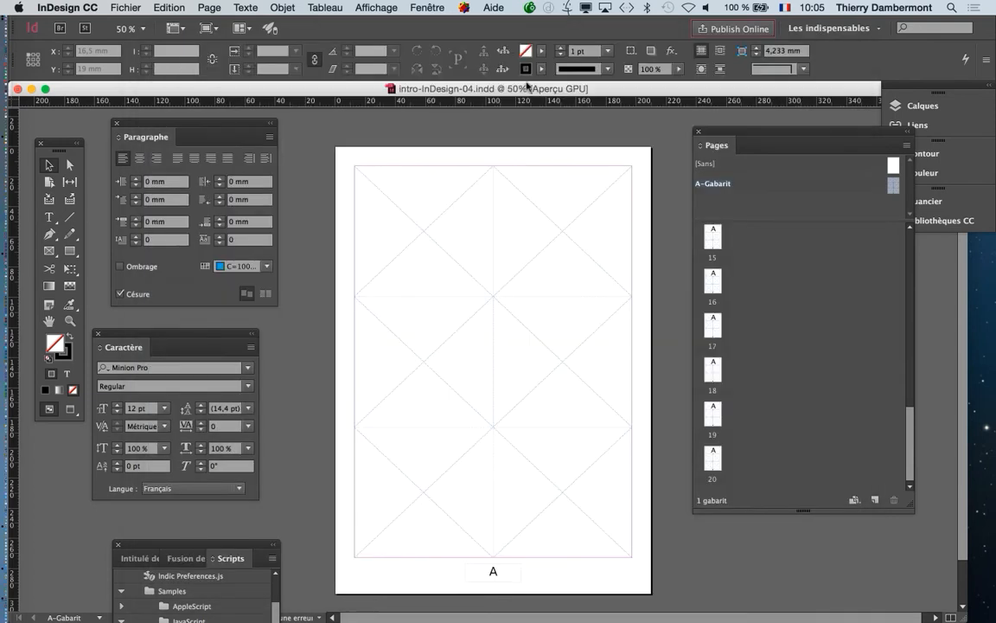
- Turn the grid's upper-left frame into a text frame with the Type tool and fill it with placeholder text
{"action": "left_click_drag", "start_coordinate": [61, 140], "coordinate": [540, 152]}
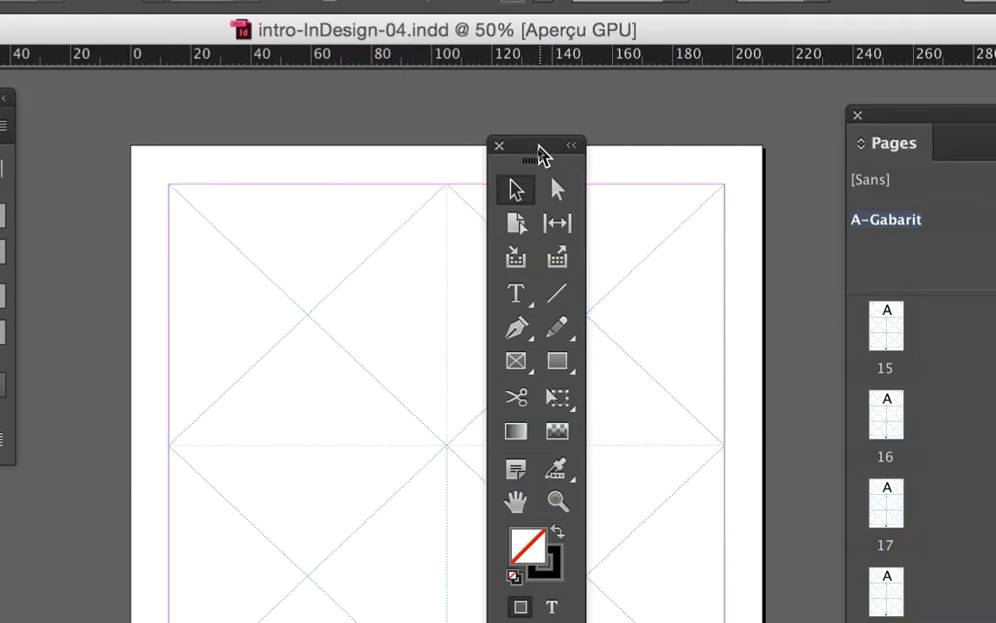
{"action": "left_click", "coordinate": [516, 294]}
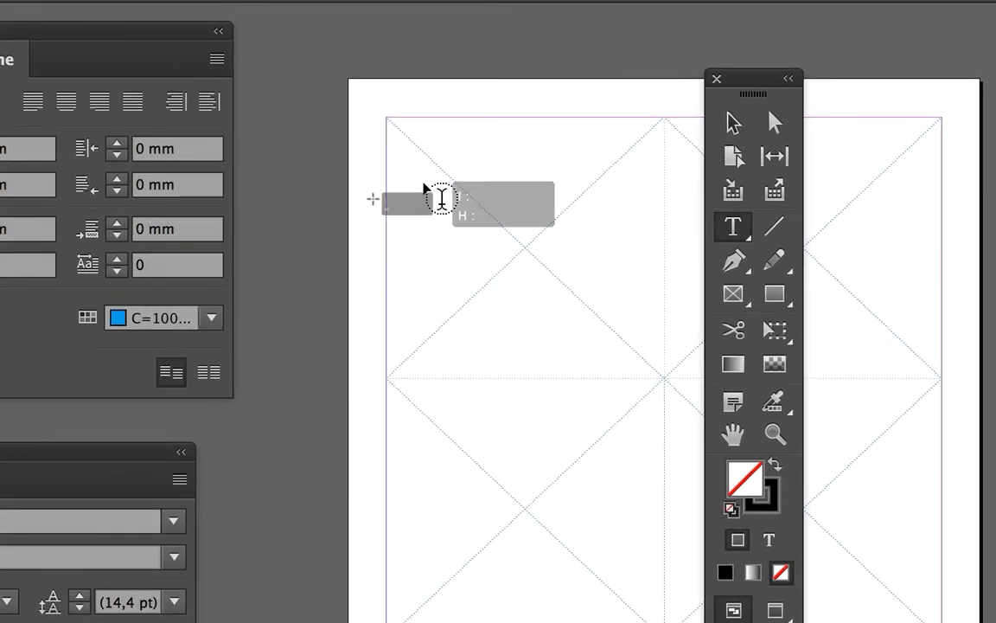
{"action": "left_click", "coordinate": [424, 177]}
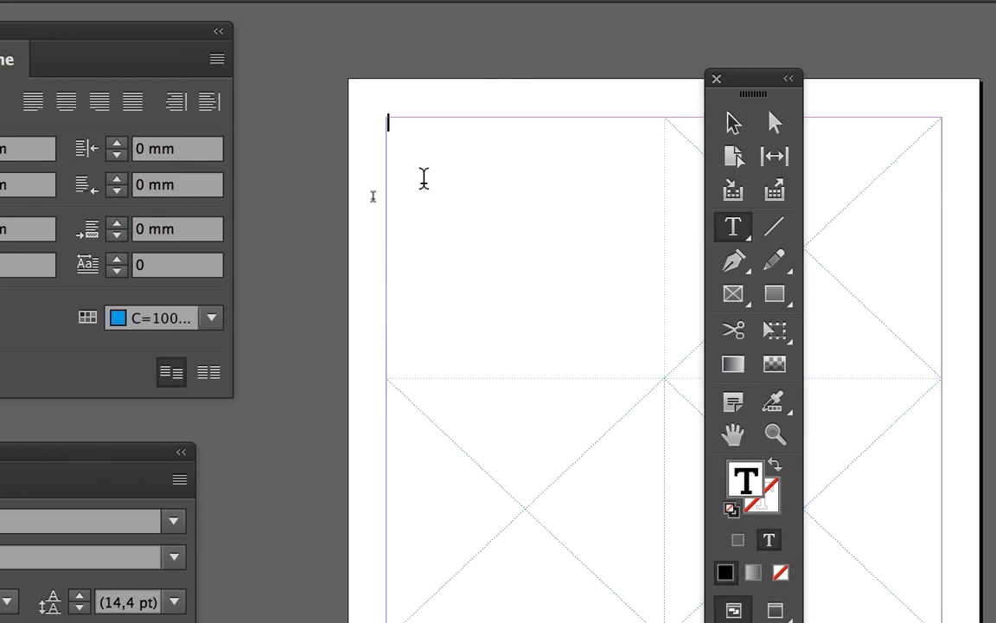
{"action": "left_click", "coordinate": [423, 178]}
{"action": "right_click", "coordinate": [424, 180]}
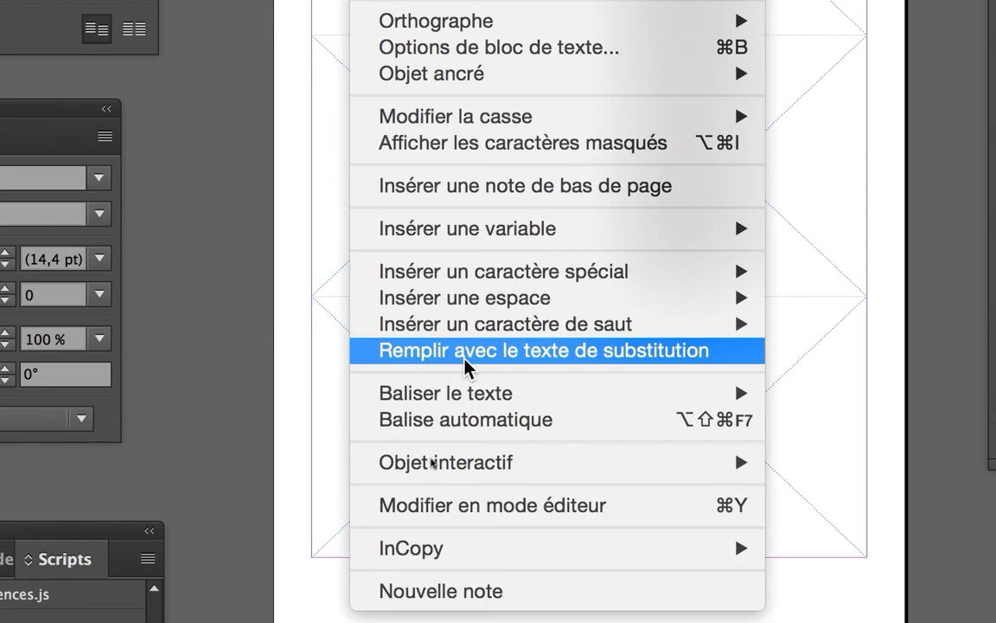
{"action": "left_click", "coordinate": [464, 358]}
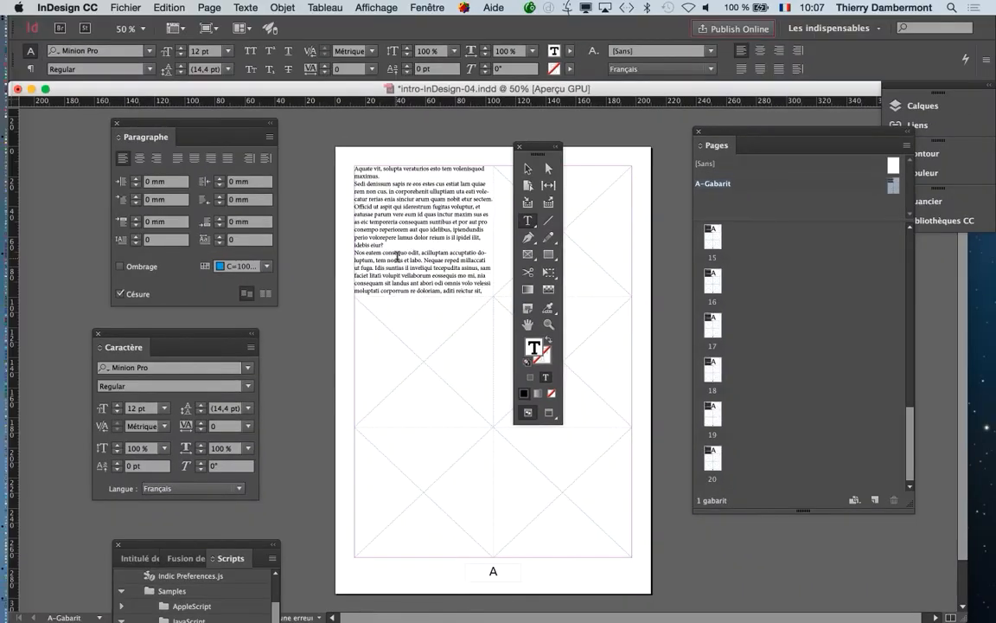
- Clear the view of the placeholder text by moving the floating tools and paragraph settings off the page
{"action": "left_click_drag", "start_coordinate": [537, 147], "coordinate": [355, 145]}
{"action": "left_click_drag", "start_coordinate": [218, 121], "coordinate": [109, 115]}
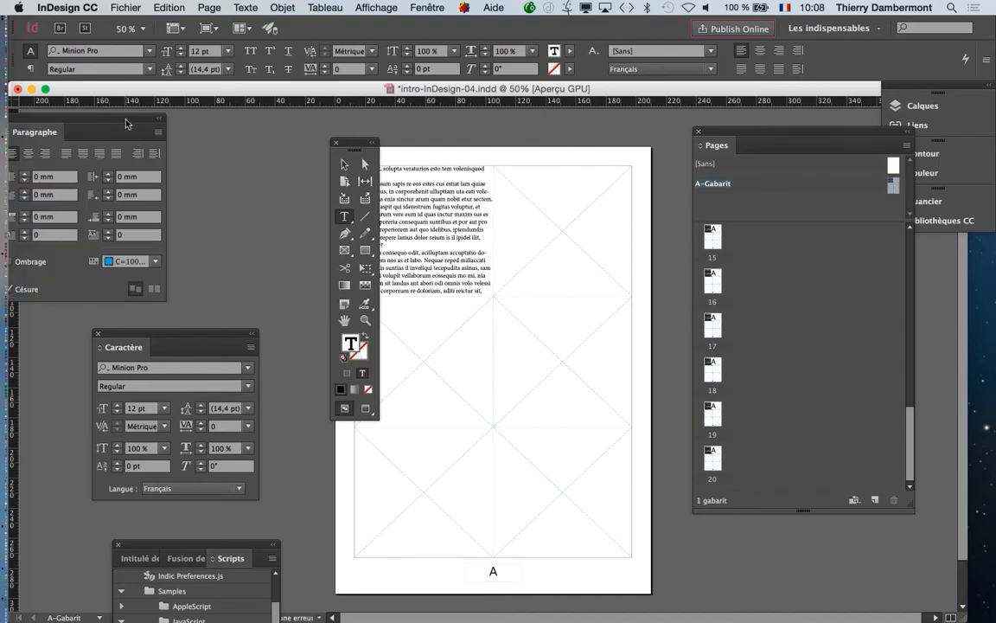
{"action": "left_click_drag", "start_coordinate": [357, 147], "coordinate": [284, 140]}
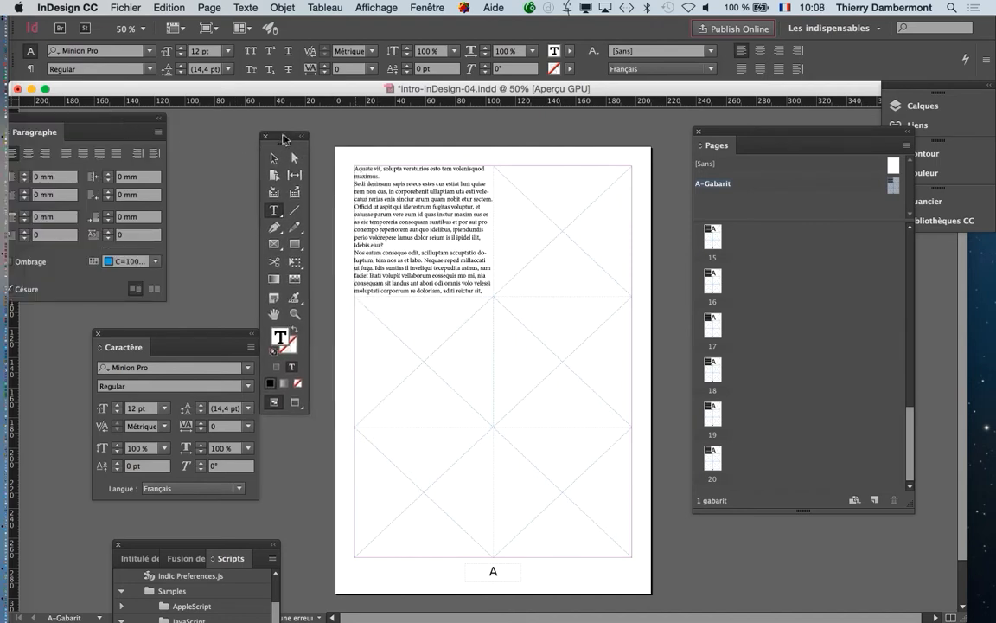
{"action": "left_click", "coordinate": [372, 197], "text": "super"}
{"action": "left_click_drag", "start_coordinate": [283, 138], "coordinate": [240, 128]}
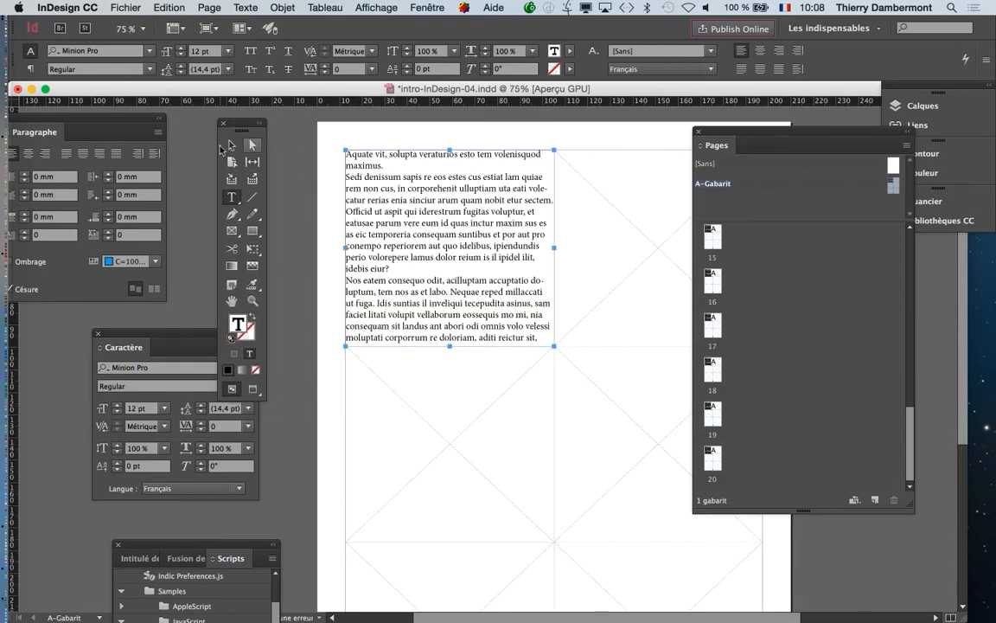
- Select the upper-left text frame as an object and raise its font size to 16 pt
{"action": "left_click", "coordinate": [231, 149]}
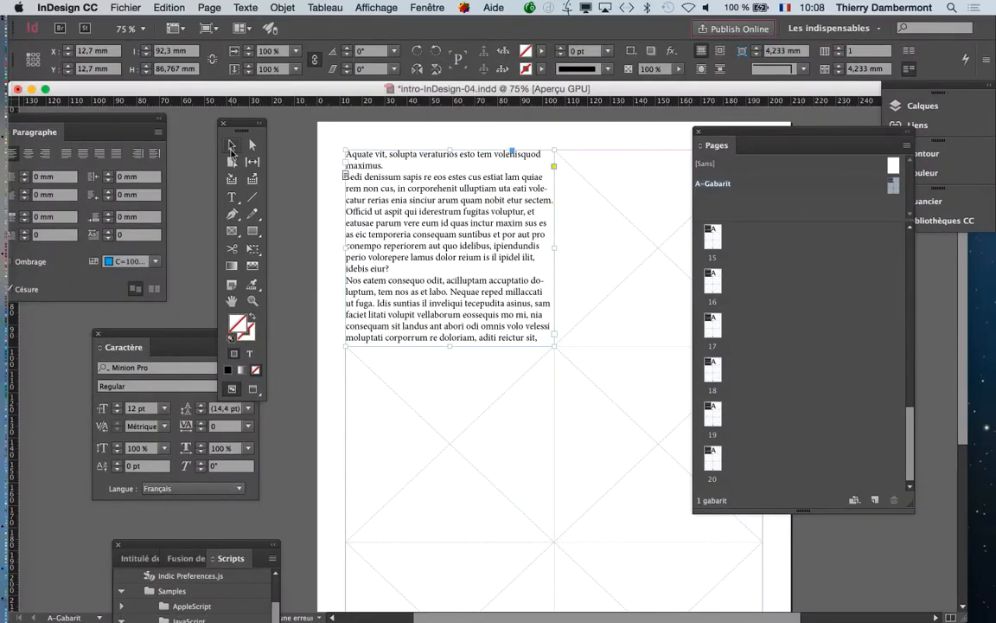
{"action": "left_click", "coordinate": [232, 147]}
{"action": "left_click_drag", "start_coordinate": [144, 339], "coordinate": [628, 123]}
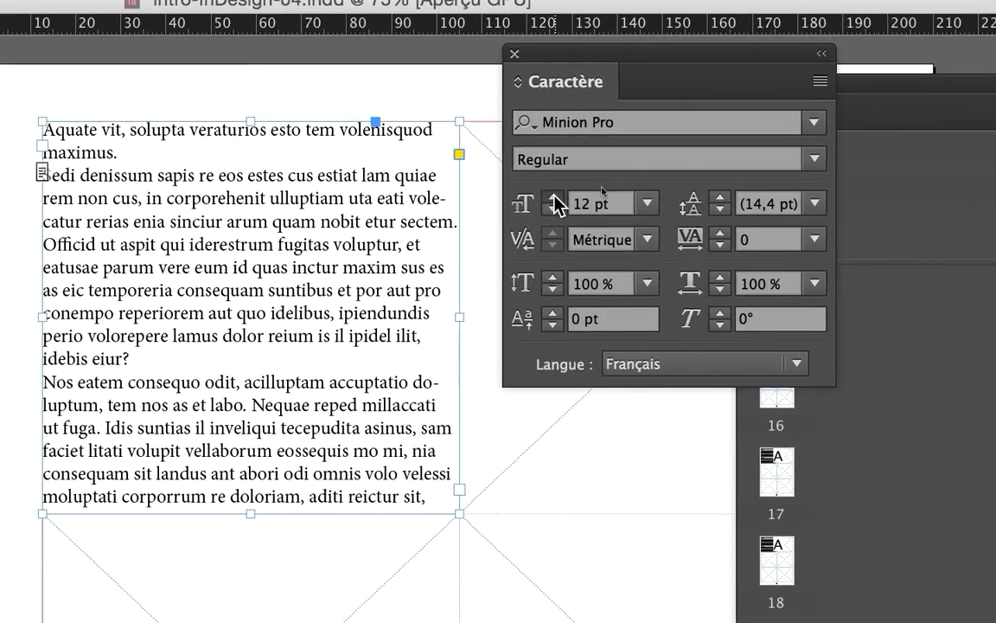
{"action": "left_click", "coordinate": [554, 198]}
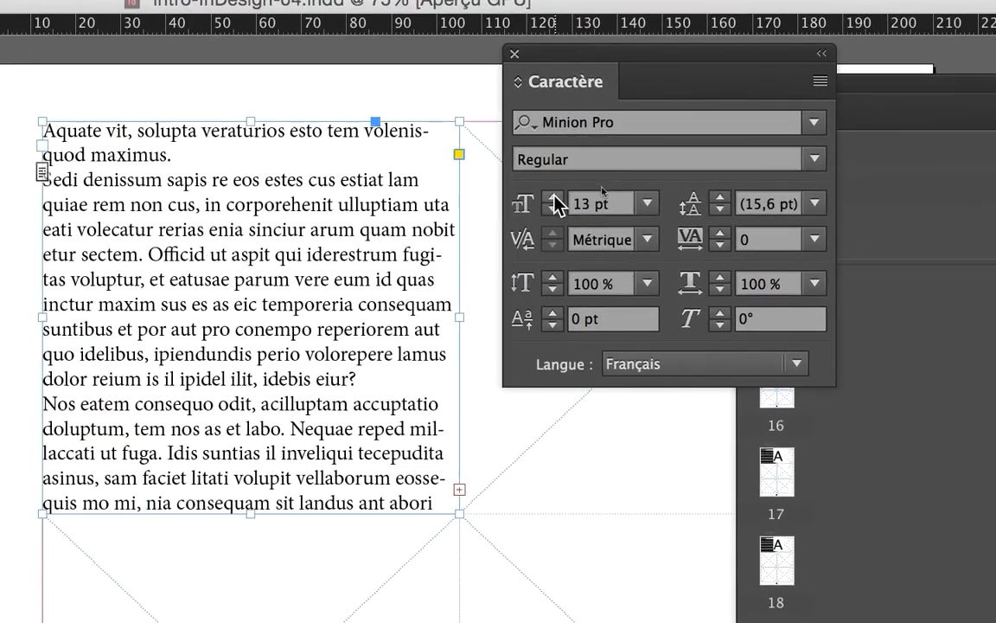
{"action": "left_click", "coordinate": [555, 198]}
{"action": "left_click", "coordinate": [554, 198]}
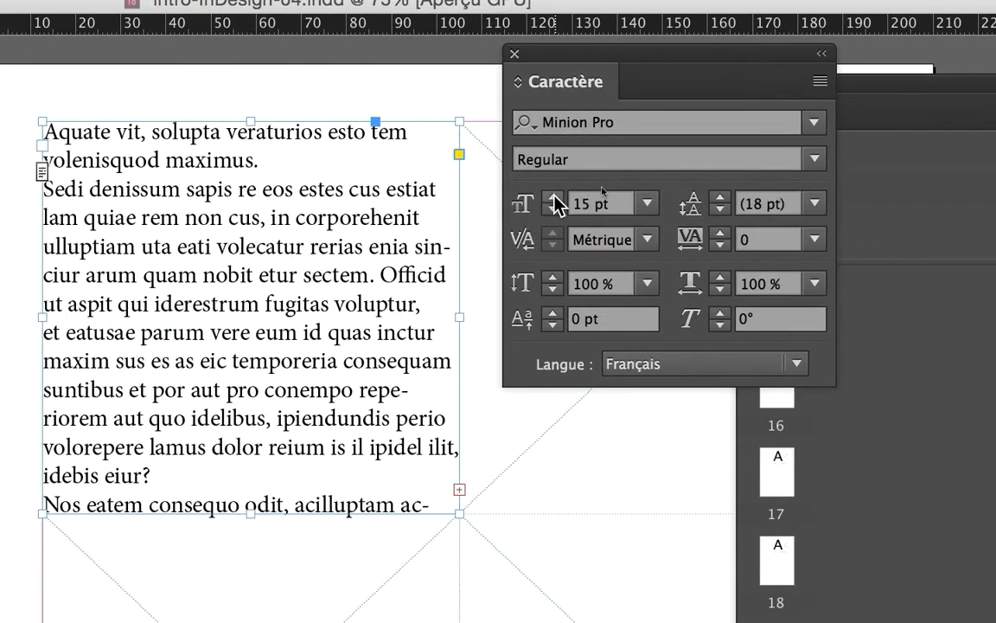
{"action": "left_click", "coordinate": [553, 198]}
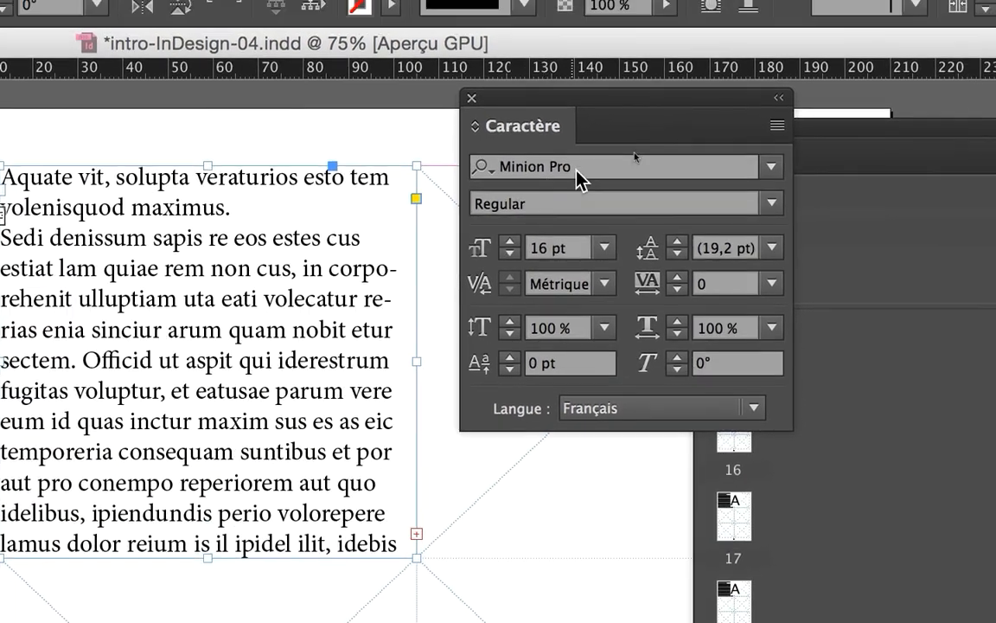
- Change the selected frame's font to Adobe Garamond Pro Regular
{"action": "left_click", "coordinate": [615, 141]}
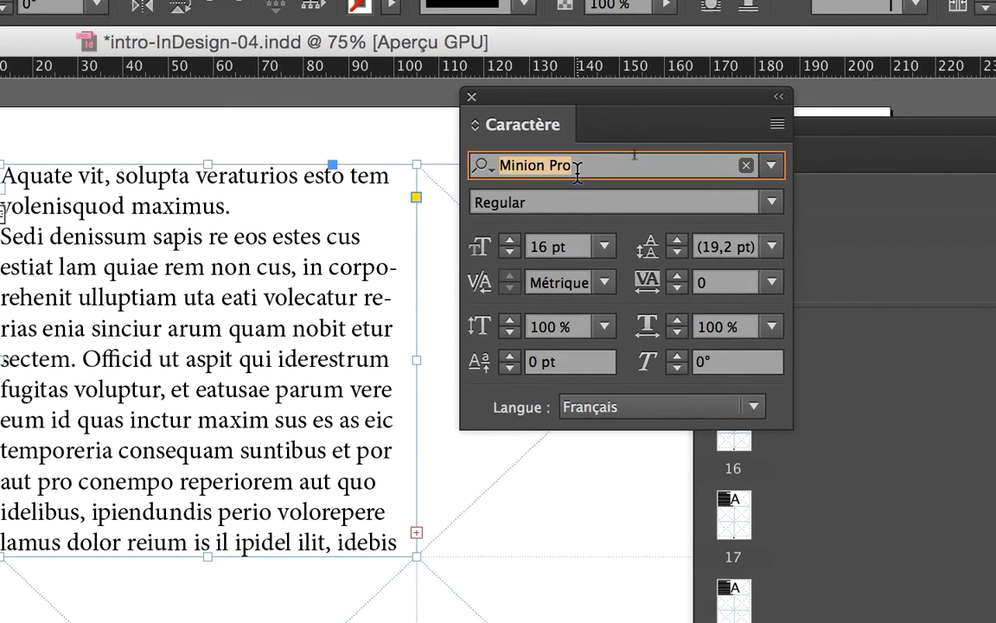
{"action": "type", "text": "adobe garamon"}
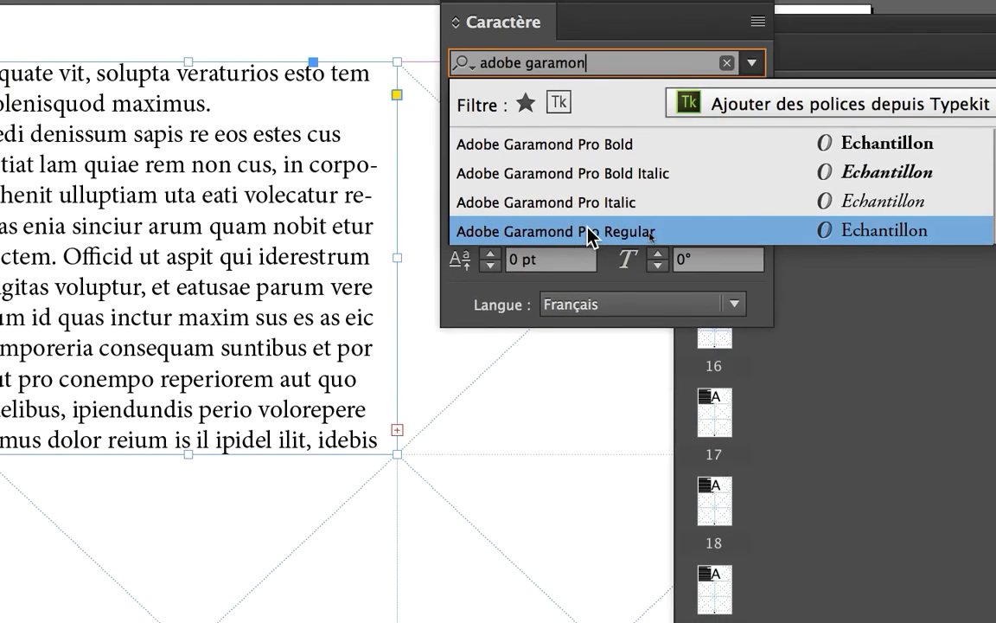
{"action": "left_click", "coordinate": [605, 334]}
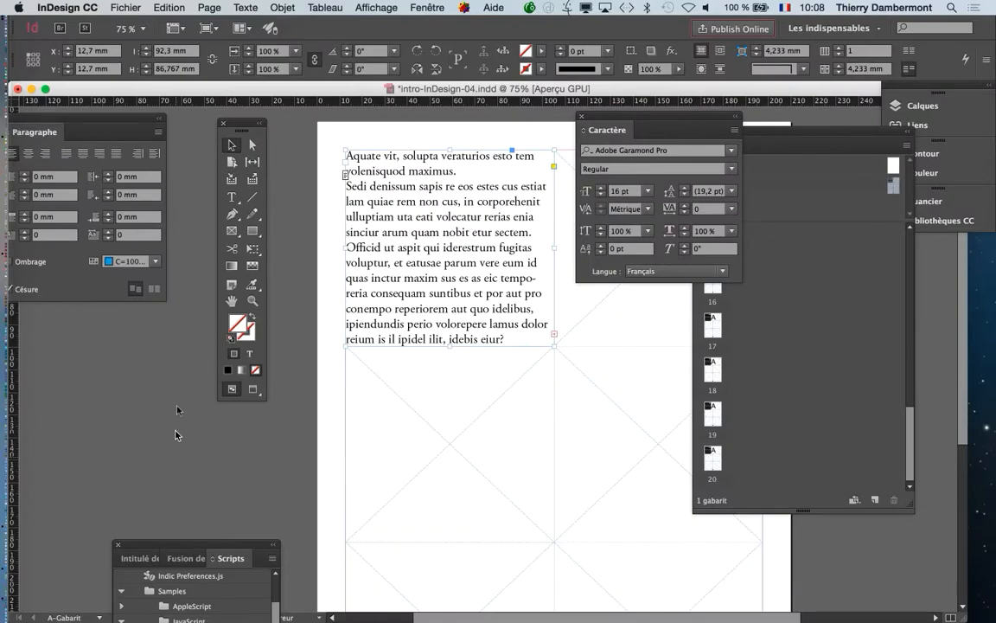
- Bring the paragraph settings beside the text frame and try a space after paragraphs of 4 mm
{"action": "left_click_drag", "start_coordinate": [68, 124], "coordinate": [348, 140]}
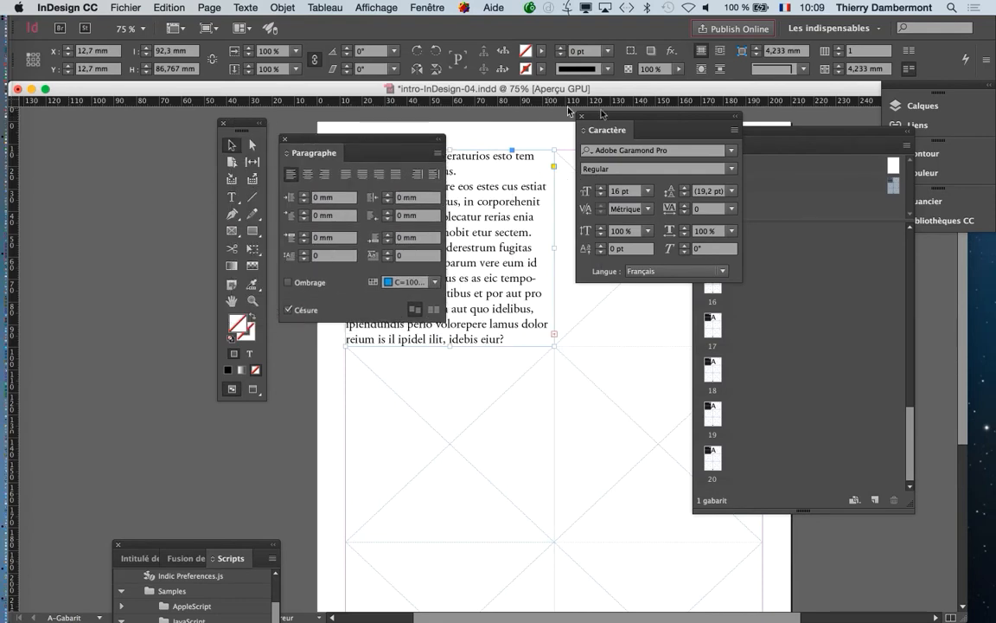
{"action": "left_click_drag", "start_coordinate": [605, 119], "coordinate": [64, 222]}
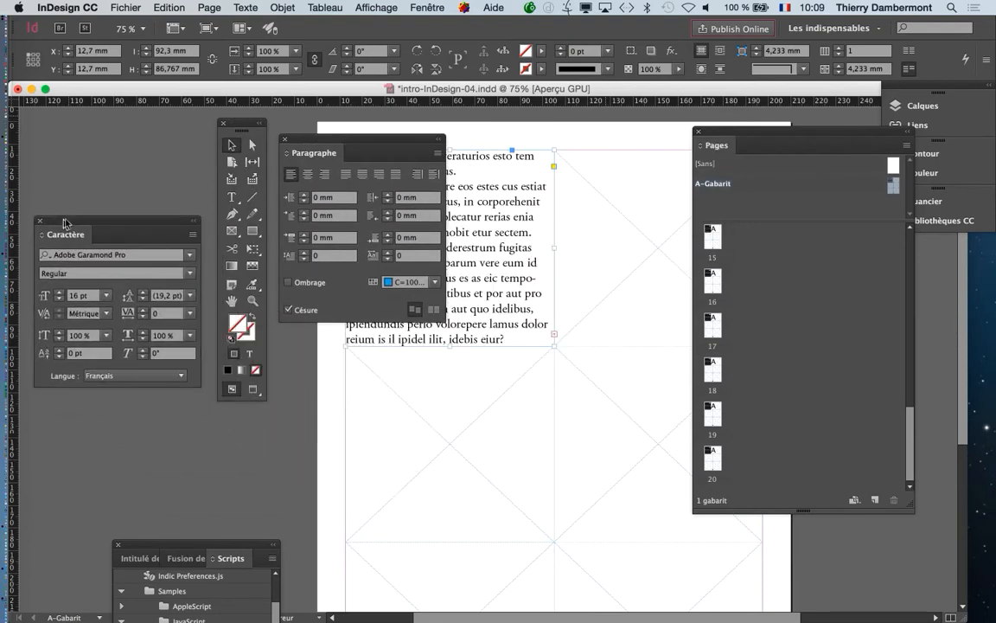
{"action": "left_click_drag", "start_coordinate": [321, 143], "coordinate": [534, 149]}
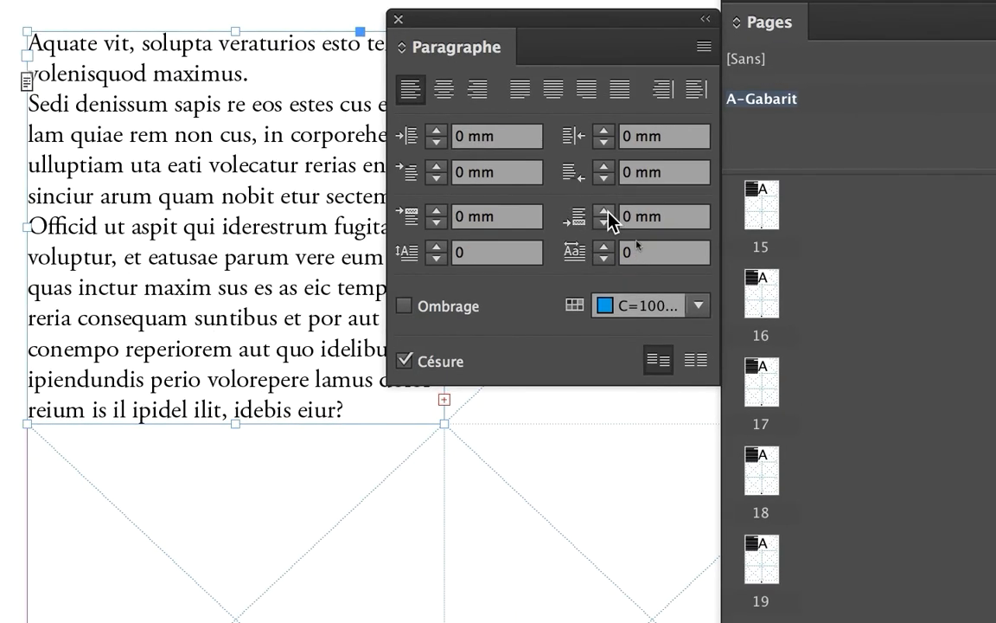
{"action": "left_click", "coordinate": [608, 210]}
{"action": "left_click", "coordinate": [608, 210]}
{"action": "left_click", "coordinate": [608, 210]}
{"action": "left_click", "coordinate": [606, 210]}
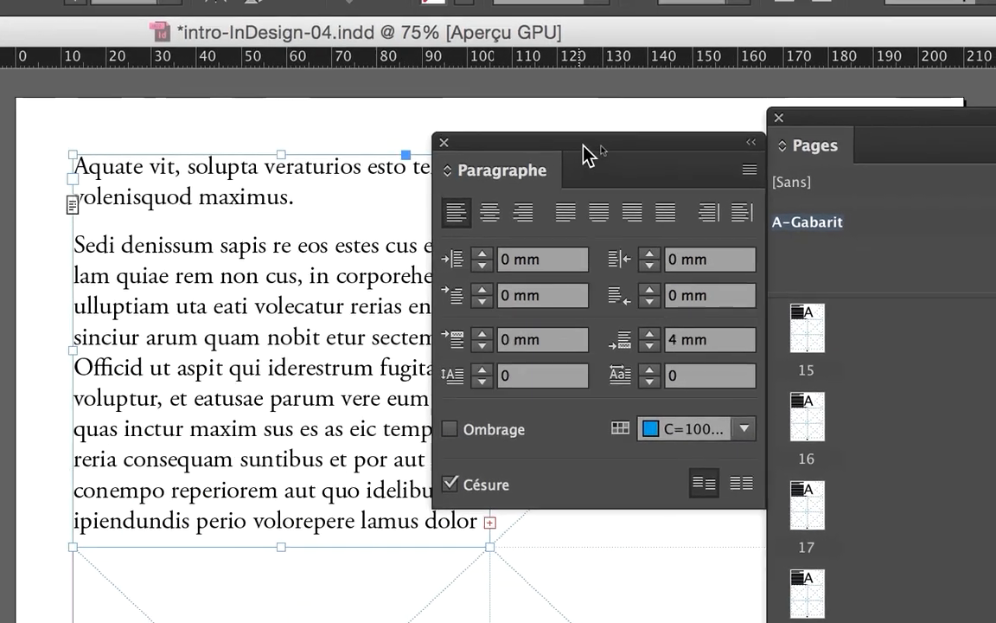
- Bring the space after paragraphs back down to 0 mm and close the paragraph settings
{"action": "left_click_drag", "start_coordinate": [584, 146], "coordinate": [688, 151]}
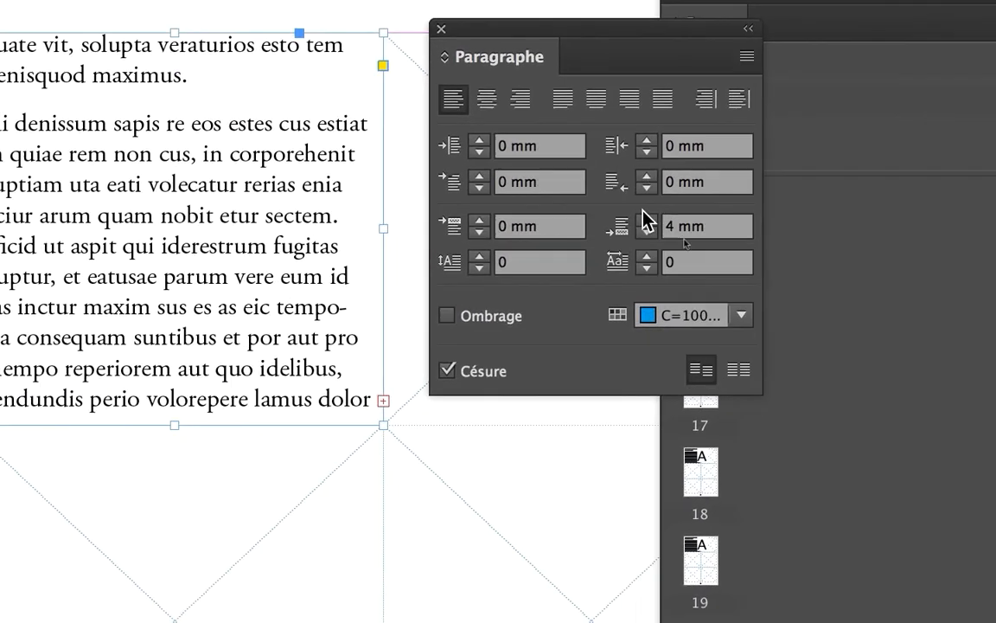
{"action": "left_click", "coordinate": [645, 232]}
{"action": "left_click", "coordinate": [645, 226]}
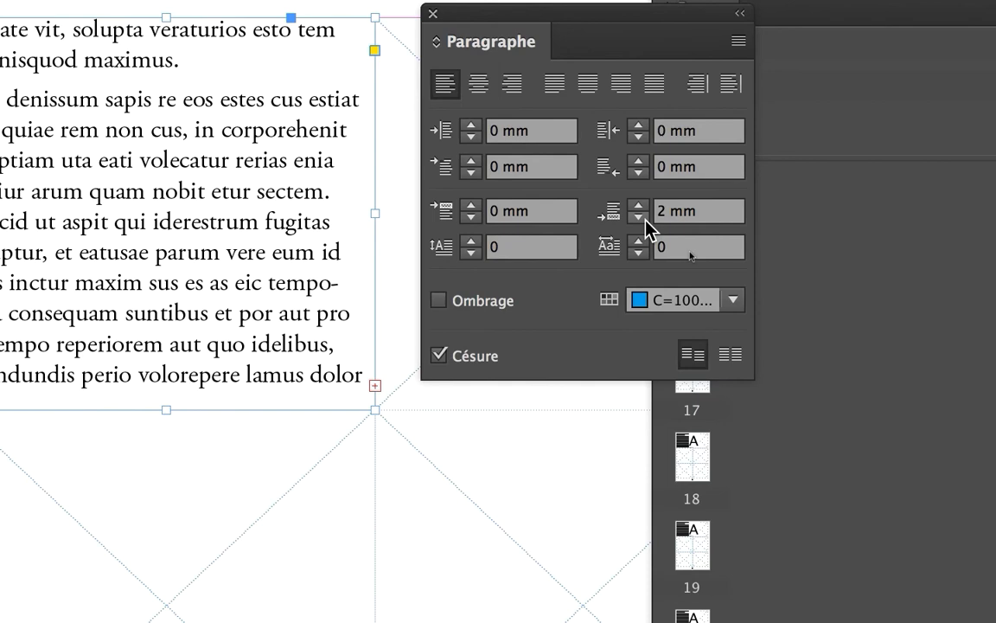
{"action": "left_click", "coordinate": [644, 218]}
{"action": "left_click", "coordinate": [644, 219]}
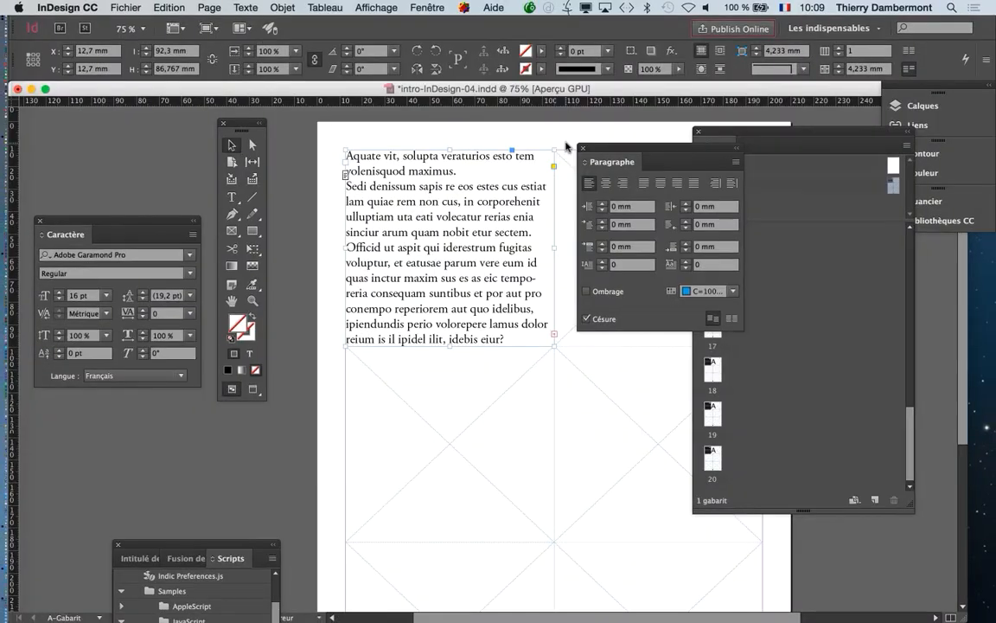
{"action": "left_click", "coordinate": [582, 148]}
- Preview other fonts from the font list on the placeholder text without choosing any, then deselect the frame
{"action": "left_click_drag", "start_coordinate": [149, 226], "coordinate": [686, 143]}
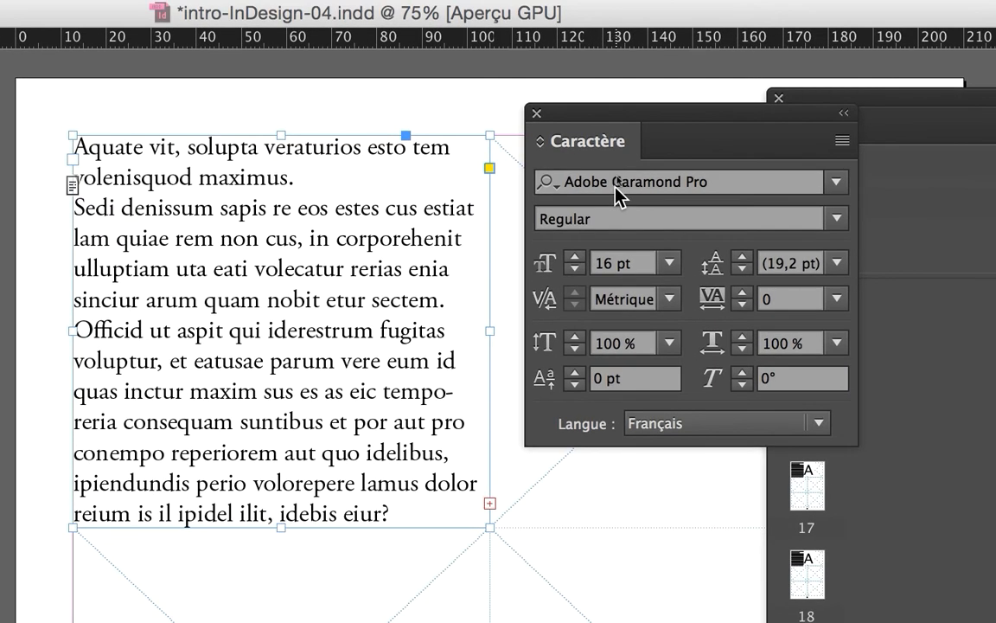
{"action": "left_click", "coordinate": [624, 157]}
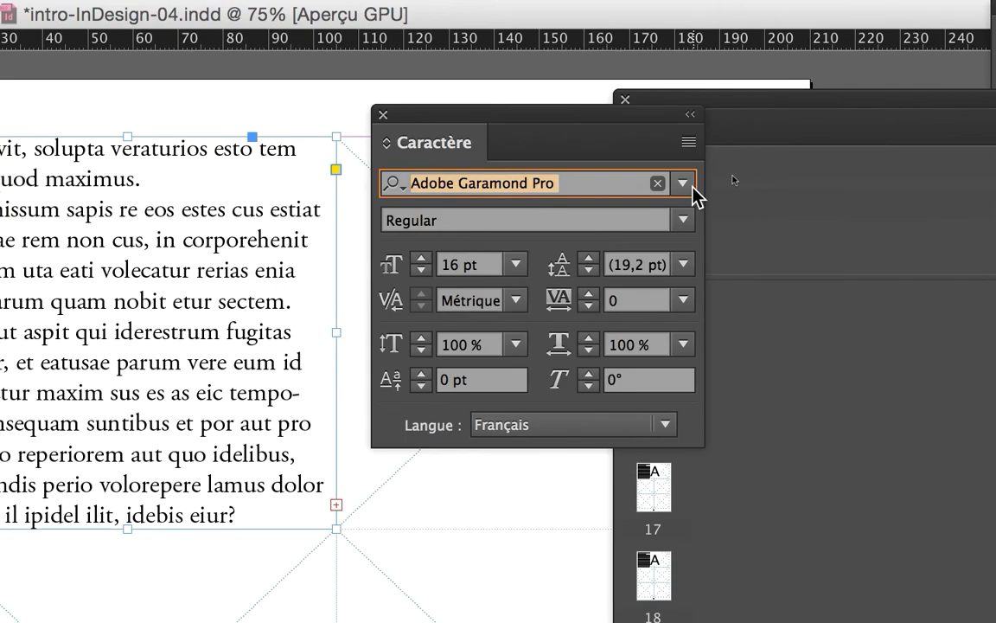
{"action": "left_click", "coordinate": [693, 187]}
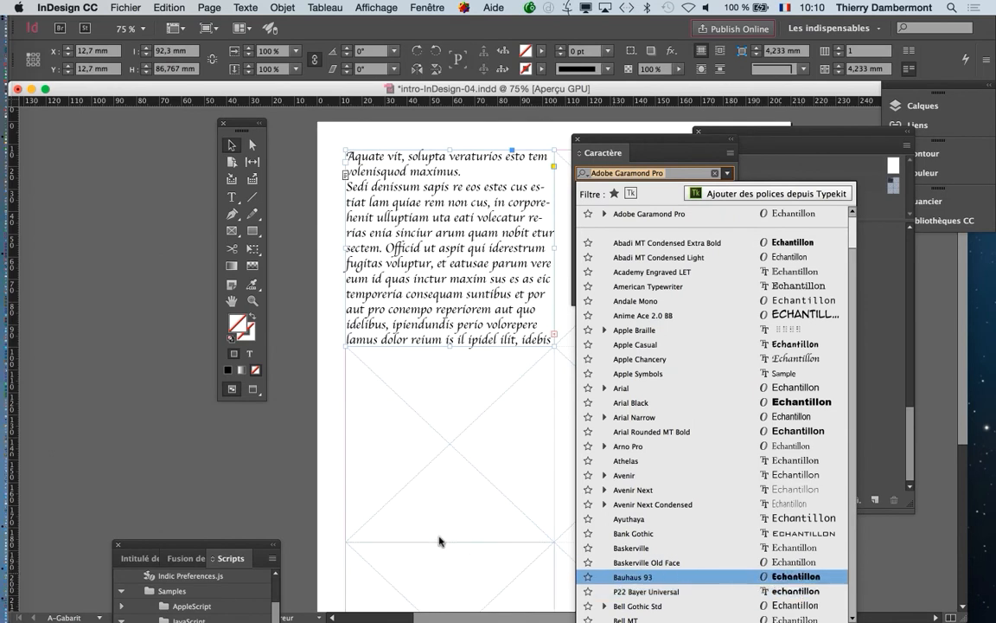
{"action": "left_click", "coordinate": [300, 480]}
{"action": "left_click", "coordinate": [274, 454]}
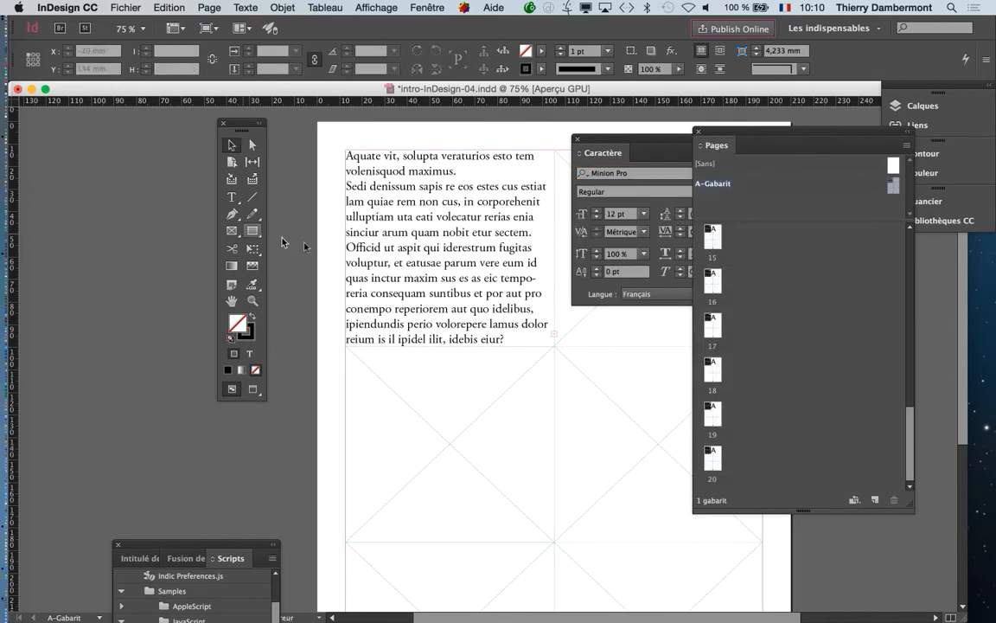
- Give the upper-left text frame linked 5 mm inset margins on all four sides in its text frame options, with the preview on
{"action": "left_click", "coordinate": [420, 200]}
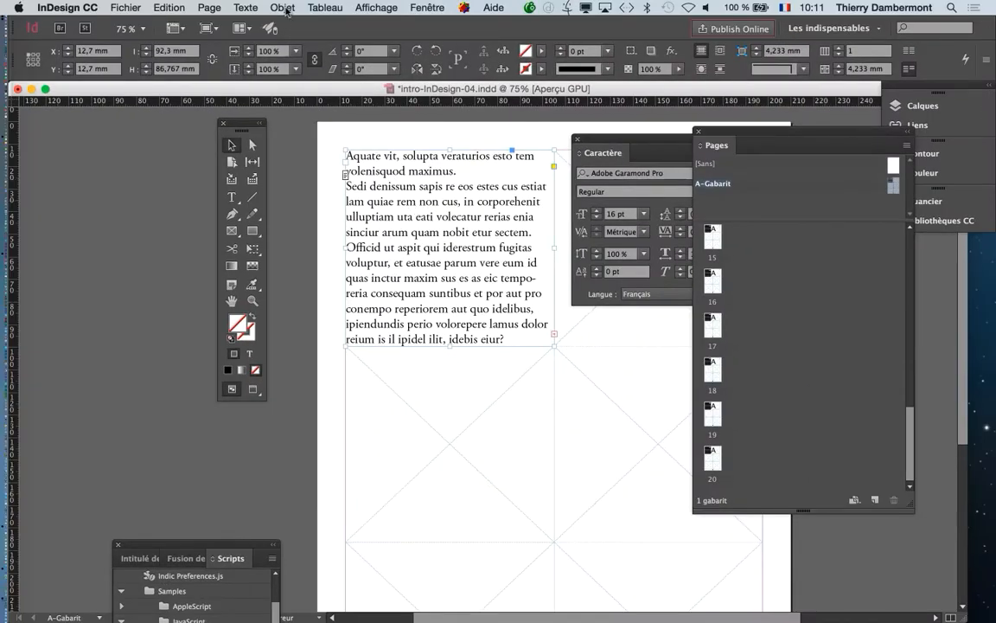
{"action": "left_click", "coordinate": [270, 8]}
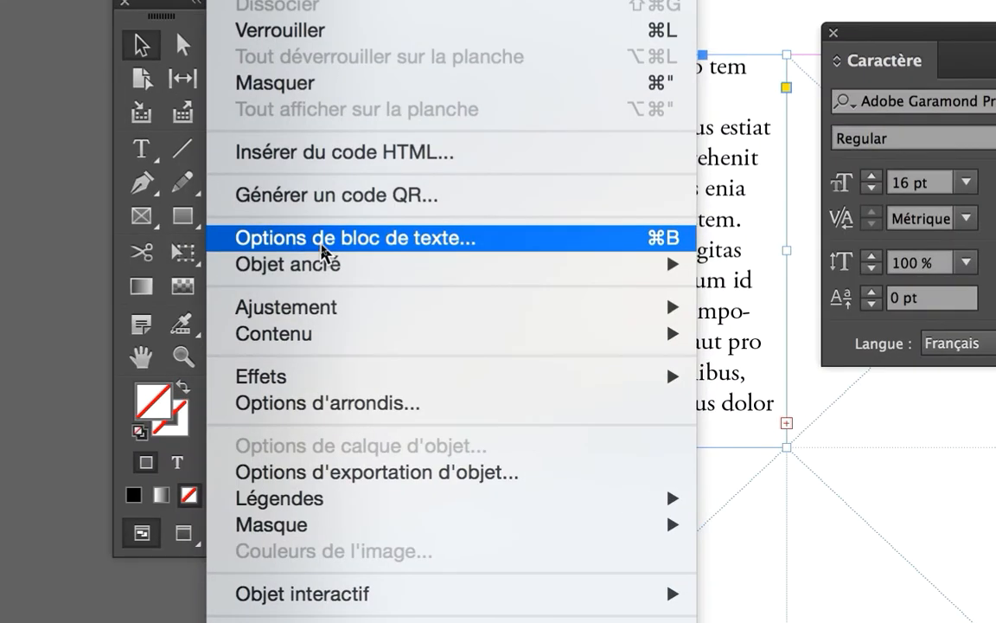
{"action": "left_click", "coordinate": [322, 248]}
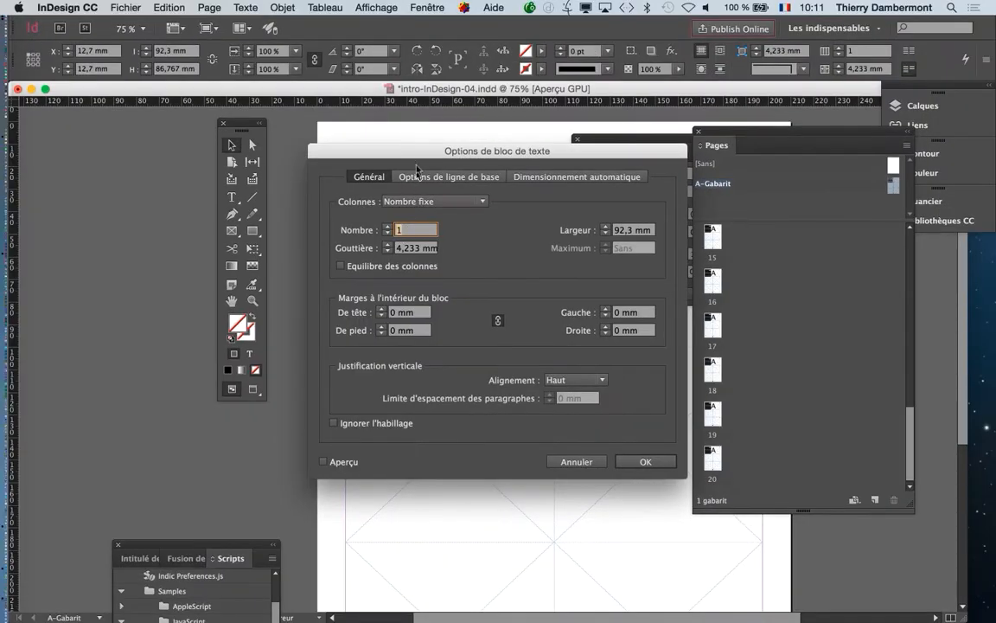
{"action": "left_click_drag", "start_coordinate": [413, 153], "coordinate": [665, 118]}
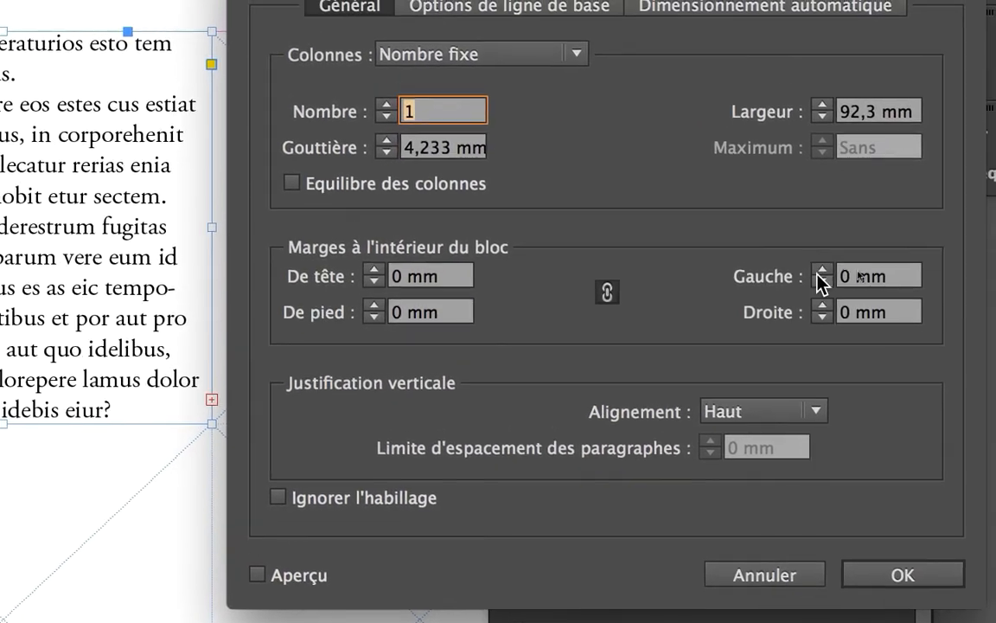
{"action": "left_click", "coordinate": [822, 270]}
{"action": "left_click", "coordinate": [819, 275]}
{"action": "left_click", "coordinate": [819, 275]}
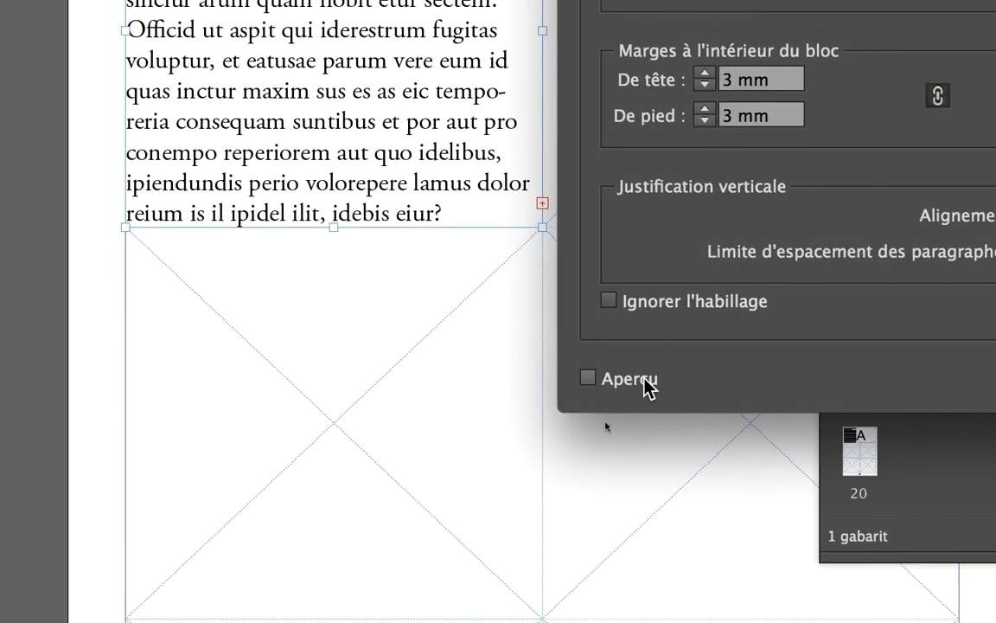
{"action": "left_click", "coordinate": [531, 438]}
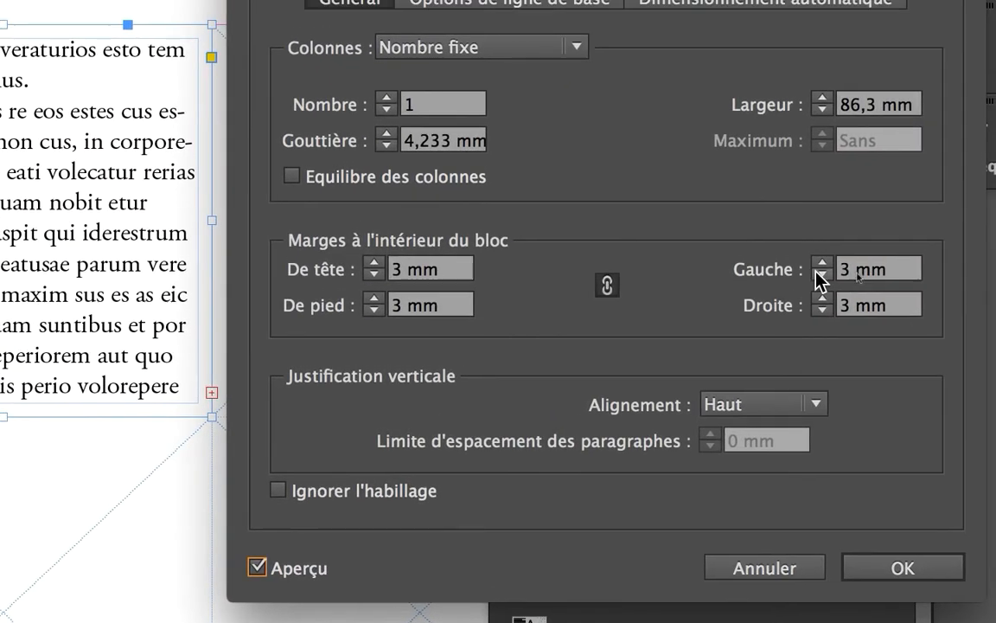
{"action": "left_click", "coordinate": [817, 266]}
{"action": "left_click", "coordinate": [817, 266]}
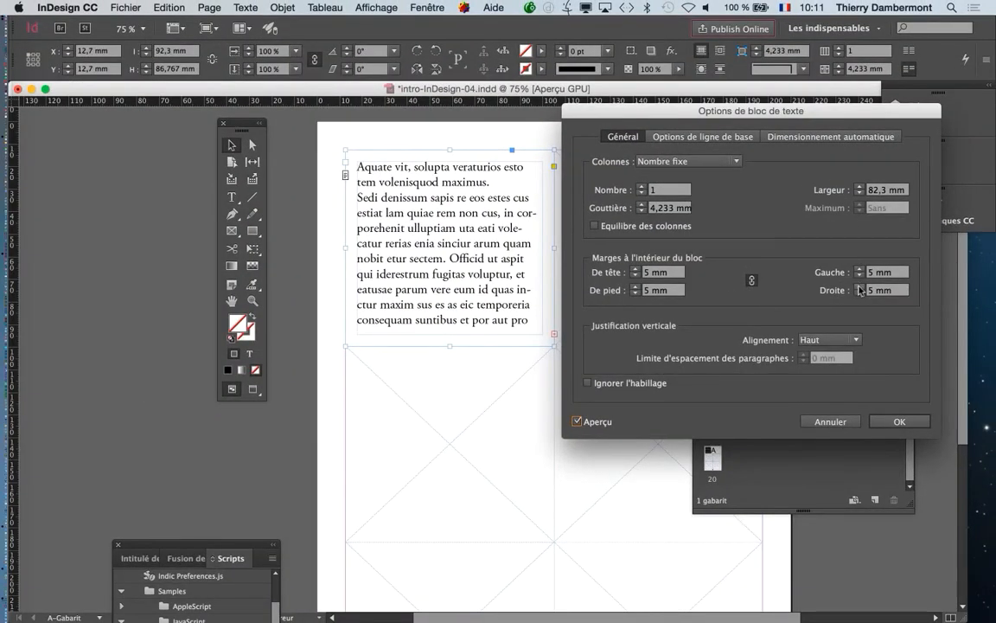
{"action": "left_click", "coordinate": [893, 420]}
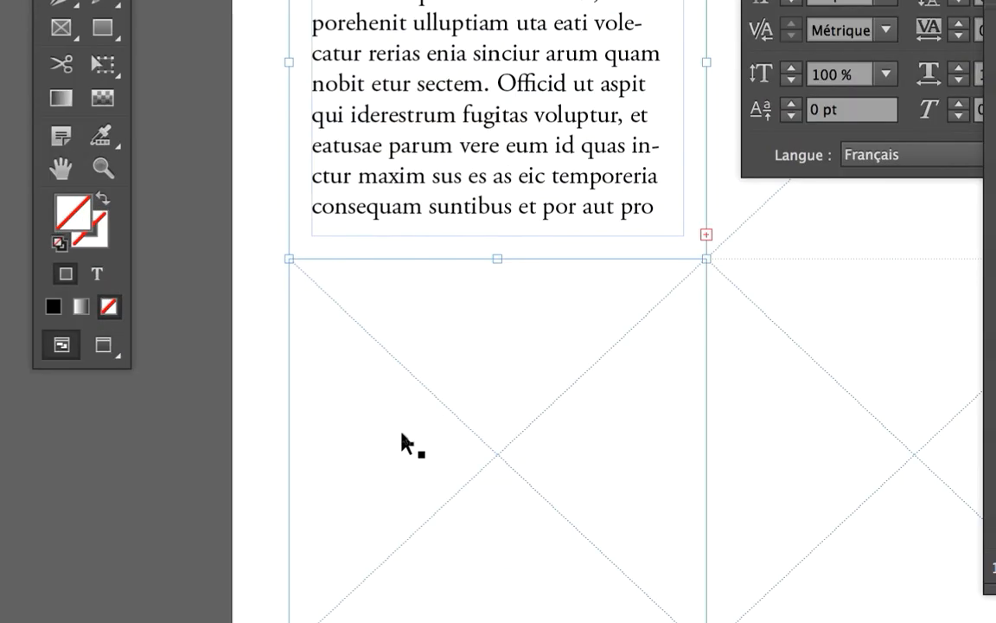
- Accept the text frame options and delete the empty frame in the middle row of the master's first column
{"action": "left_click", "coordinate": [403, 441]}
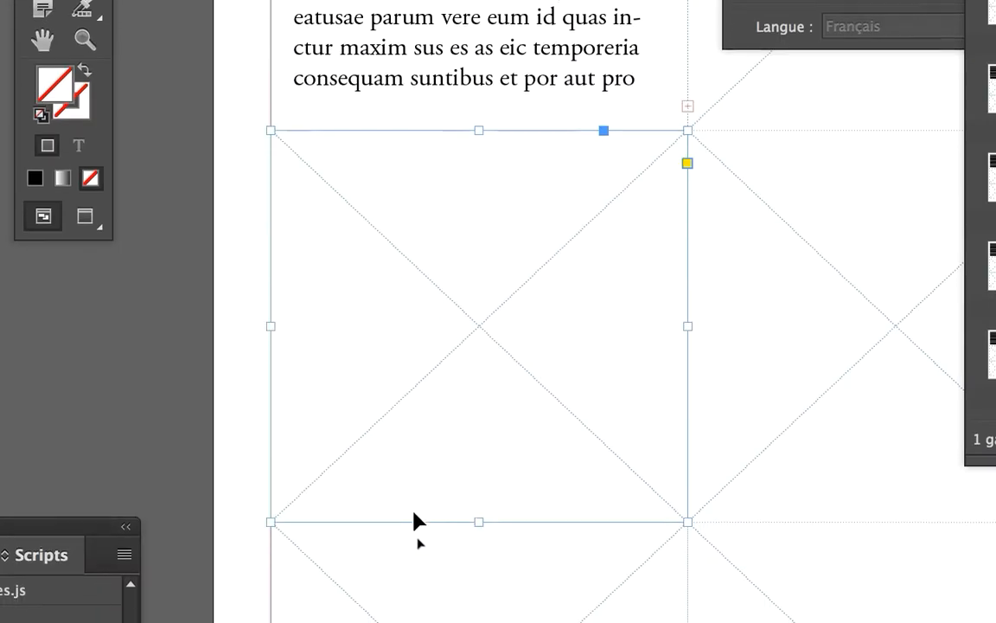
{"action": "left_click", "coordinate": [413, 587]}
{"action": "scroll", "coordinate": [412, 528], "scroll_direction": "down", "scroll_amount": 1}
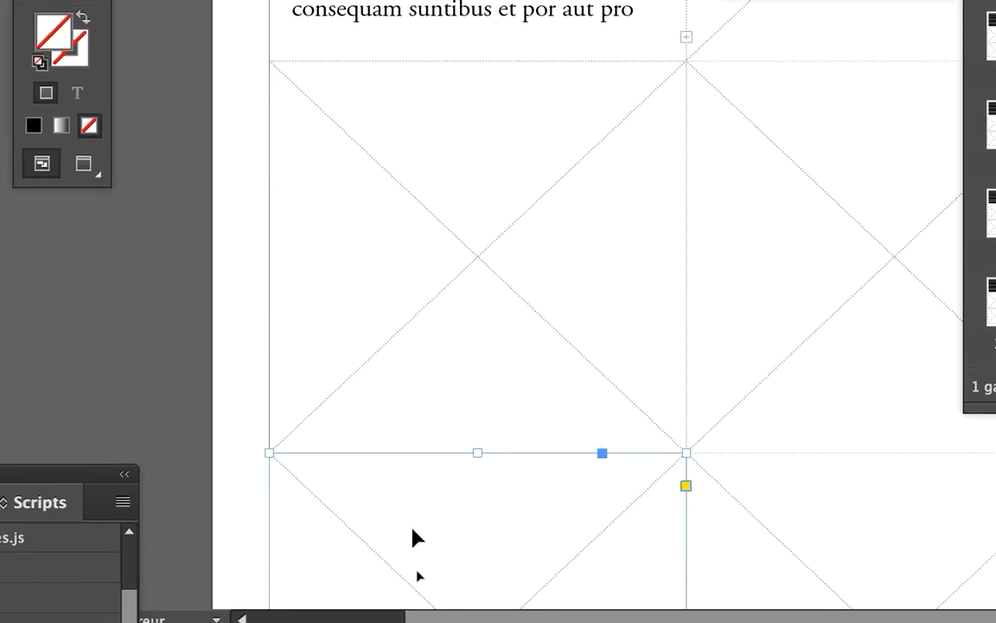
{"action": "scroll", "coordinate": [412, 527], "scroll_direction": "down", "scroll_amount": 1}
{"action": "key", "text": "super+minus"}
{"action": "key", "text": "super+minus"}
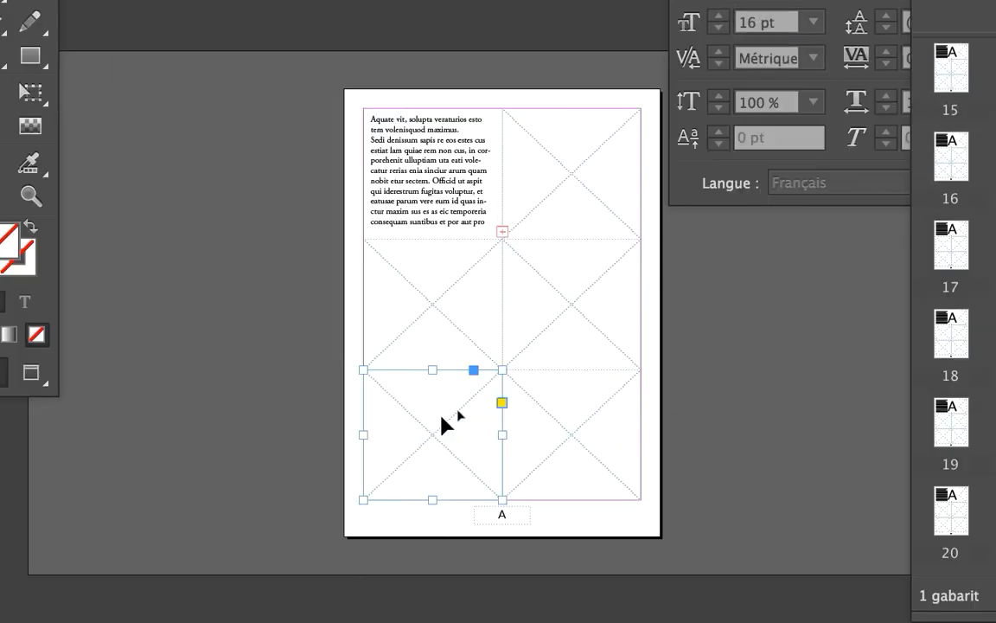
{"action": "key", "text": "super+equal"}
{"action": "left_click", "coordinate": [442, 422]}
{"action": "left_click", "coordinate": [433, 535]}
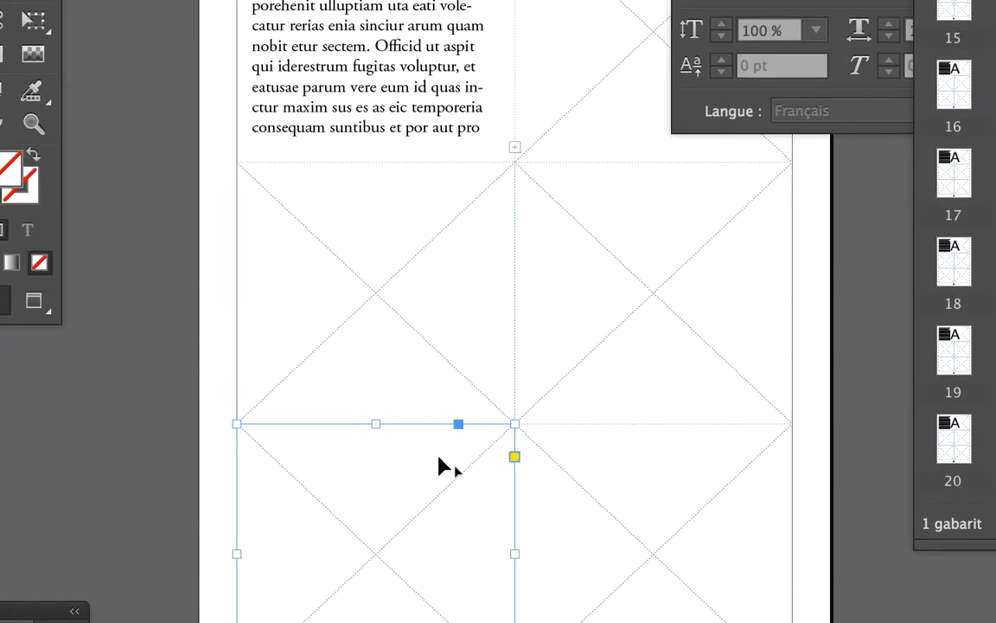
{"action": "left_click", "coordinate": [404, 328]}
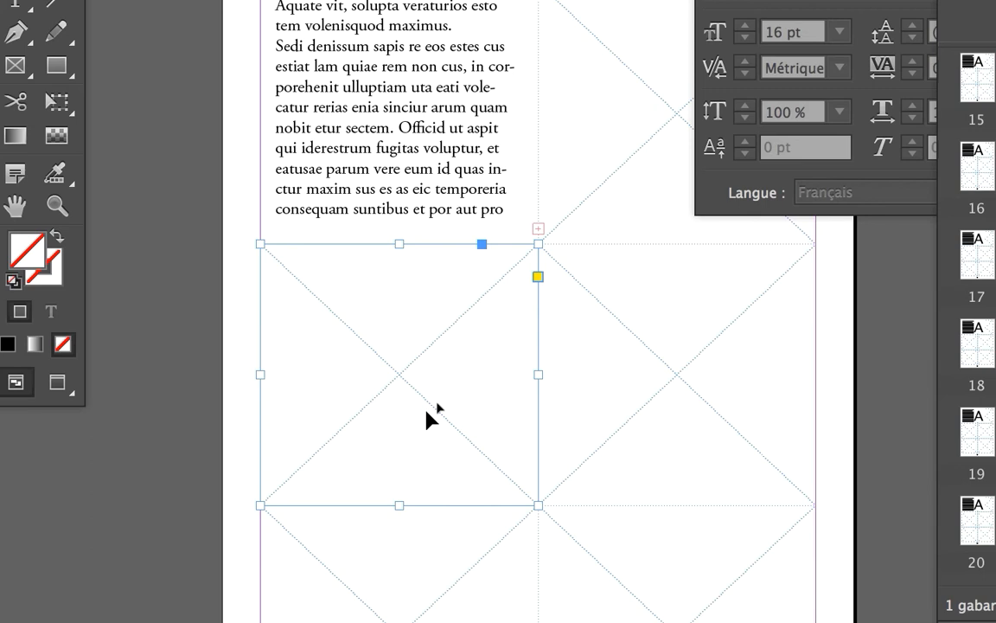
{"action": "key", "text": "Delete"}
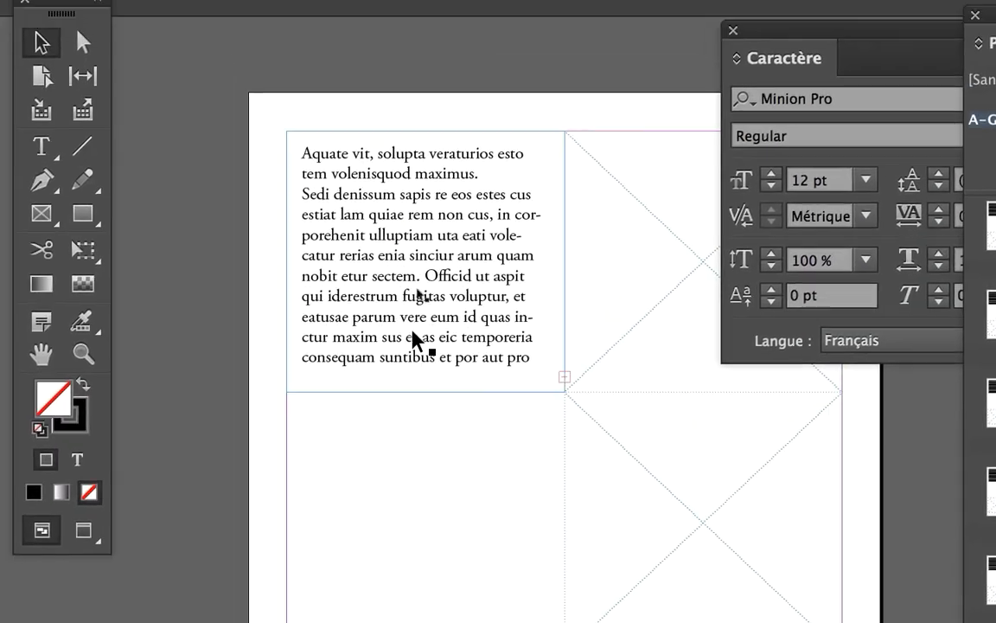
- Duplicate the upper-left text frame straight down into the emptied middle cell of the first column
{"action": "left_click", "coordinate": [386, 181]}
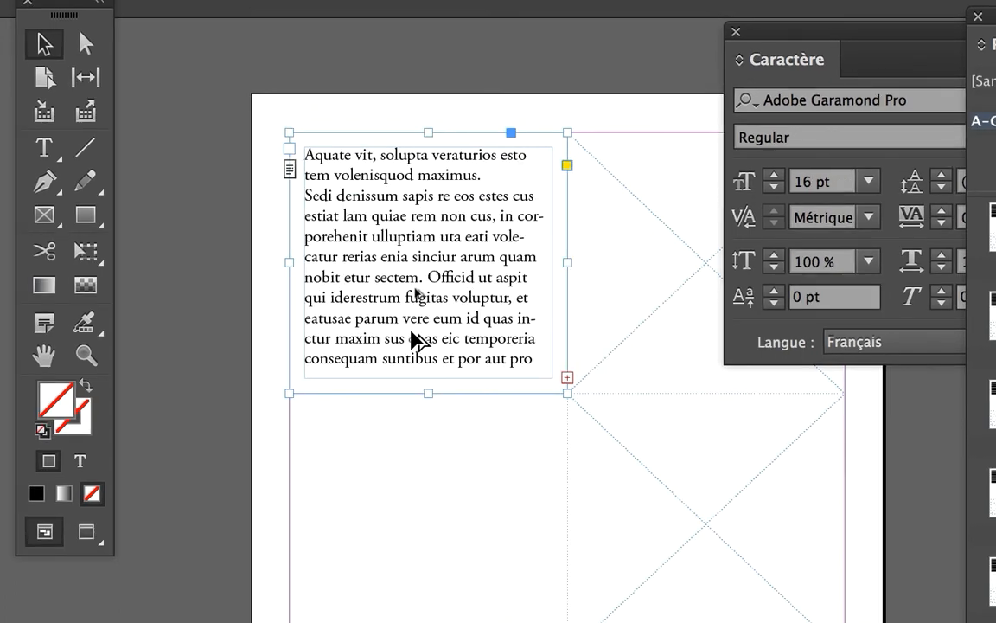
{"action": "left_click_drag", "start_coordinate": [413, 339], "coordinate": [418, 452]}
{"action": "left_click_drag", "start_coordinate": [414, 397], "coordinate": [413, 546]}
{"action": "left_click_drag", "start_coordinate": [414, 443], "coordinate": [412, 437]}
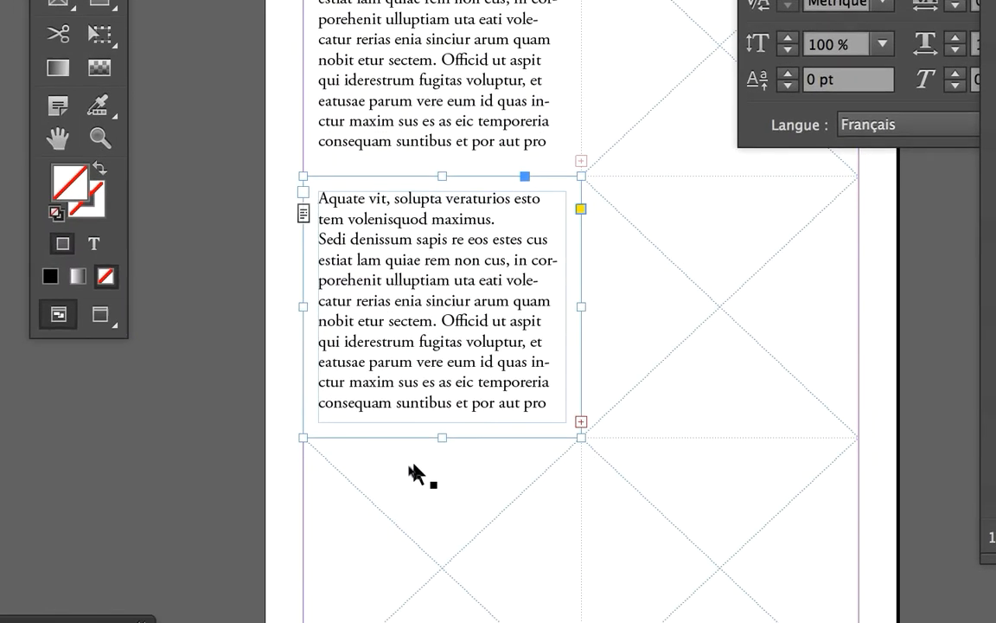
- Replace the empty frame at the foot of the first column with a duplicate of the text frame above it
{"action": "left_click", "coordinate": [418, 538]}
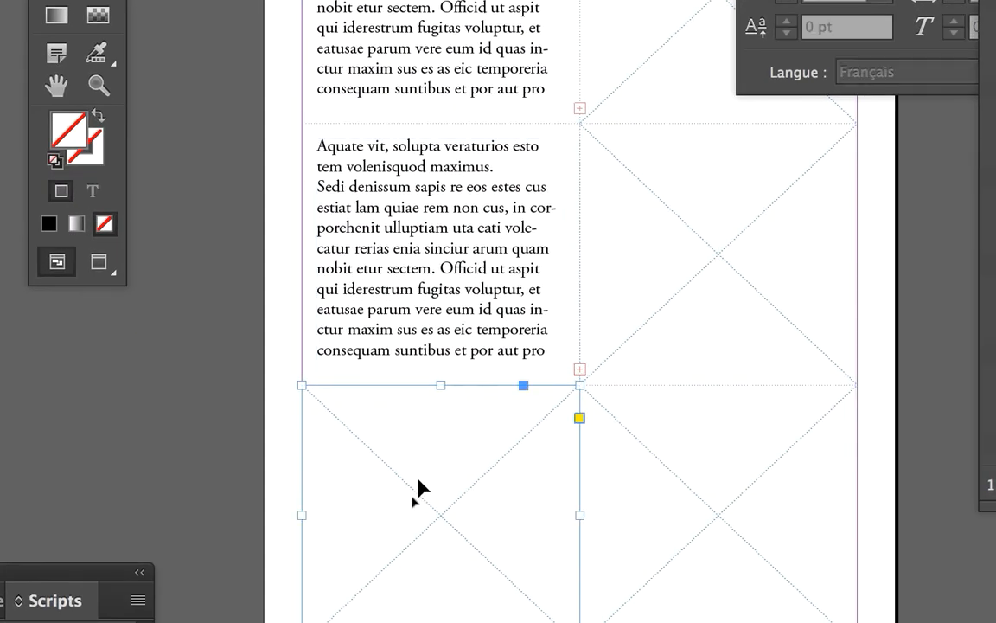
{"action": "key", "text": "Delete"}
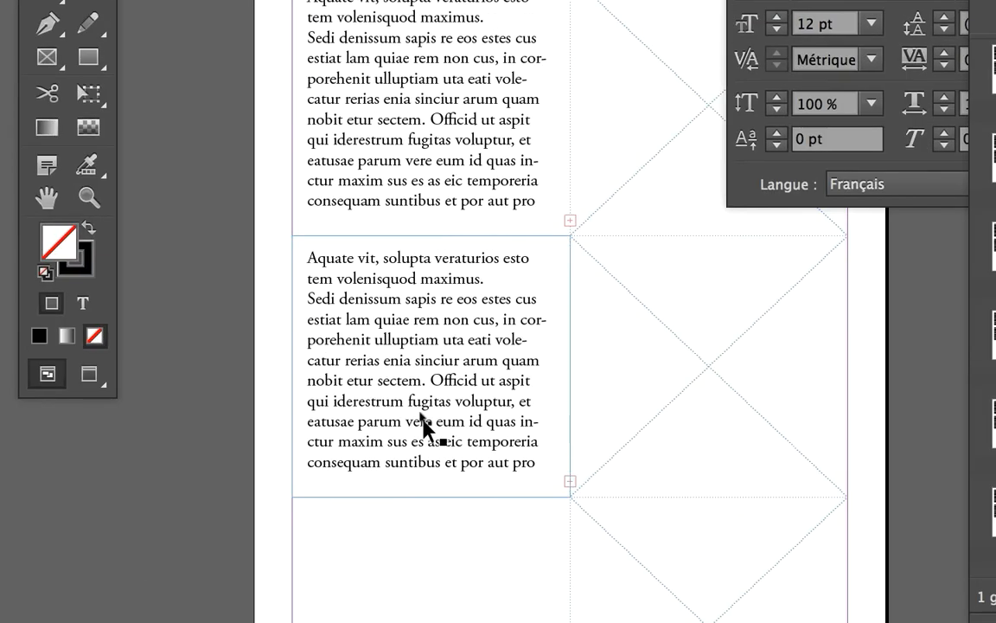
{"action": "left_click", "coordinate": [449, 322]}
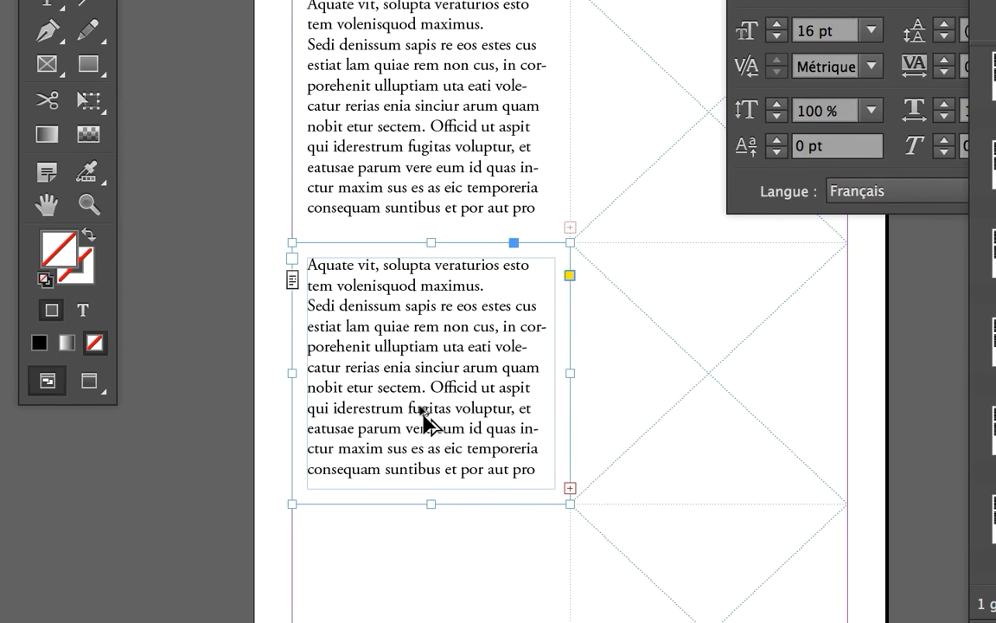
{"action": "left_click_drag", "start_coordinate": [424, 420], "coordinate": [425, 622]}
{"action": "left_click_drag", "start_coordinate": [424, 492], "coordinate": [423, 517]}
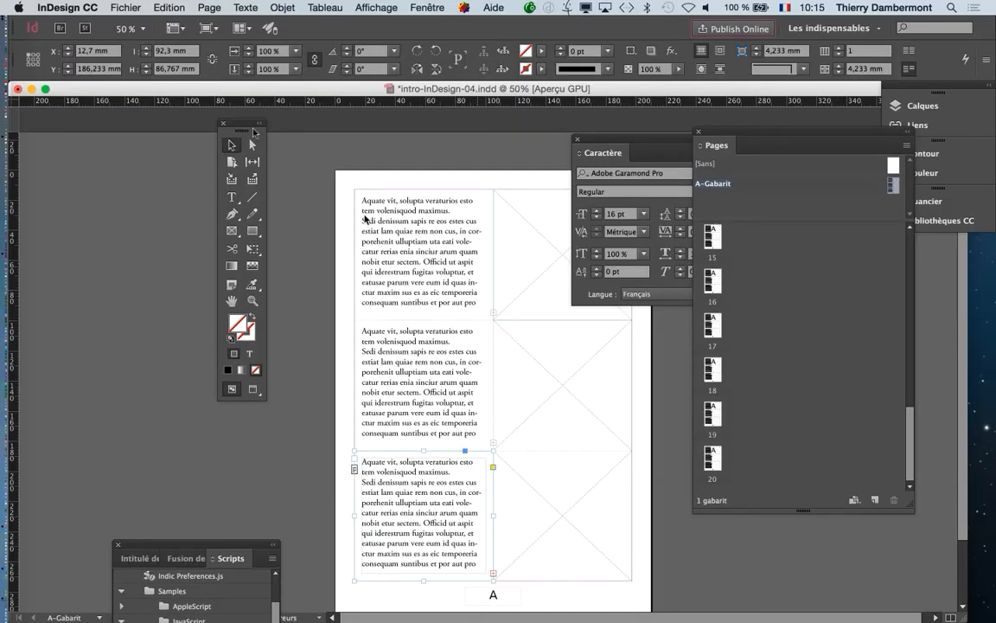
- Save the document under the new name intro-InDesign-05.indd
{"action": "left_click", "coordinate": [126, 7]}
{"action": "left_click", "coordinate": [158, 110]}
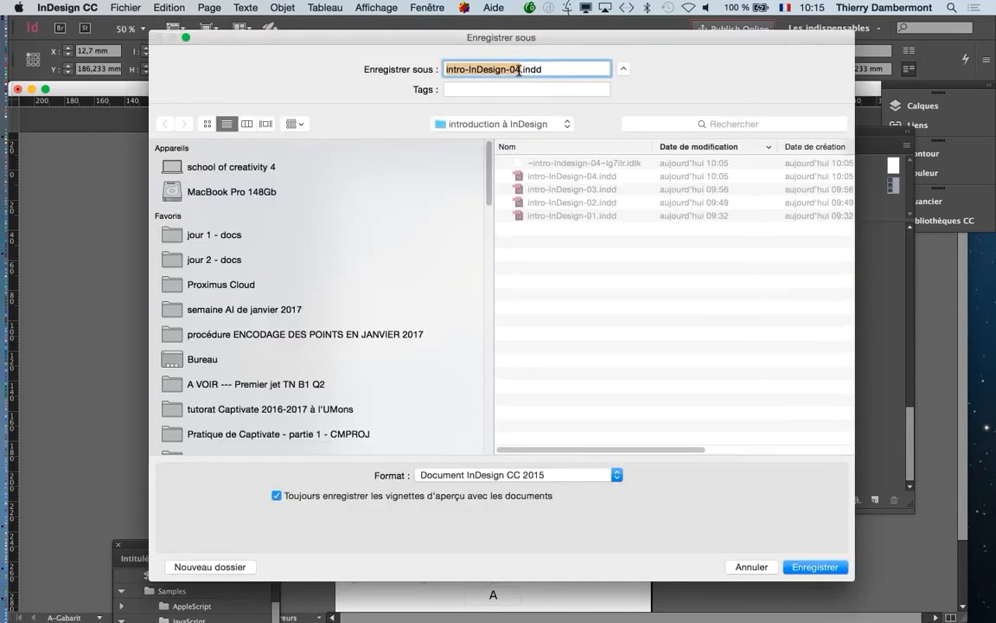
{"action": "left_click", "coordinate": [518, 70]}
{"action": "key", "text": "BackSpace"}
{"action": "type", "text": "5"}
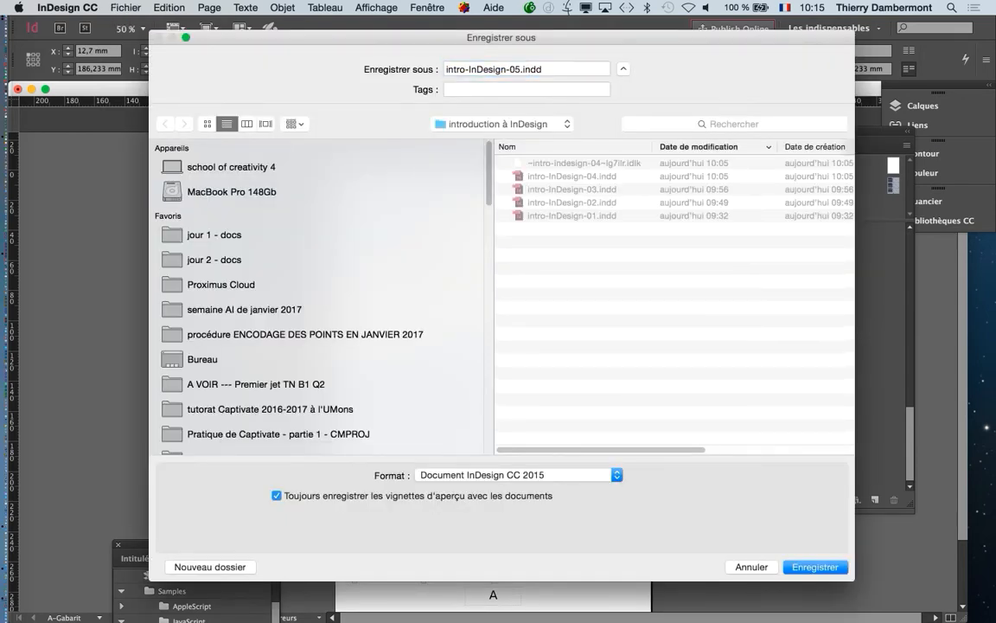
{"action": "key", "text": "Return"}
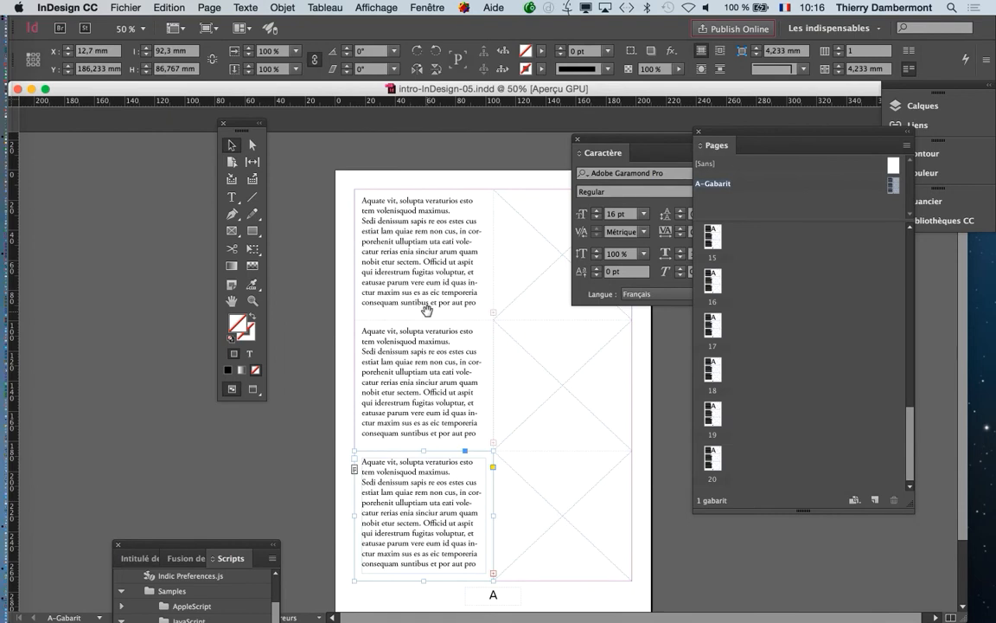
- Move the character settings clear of the page and set the three second-column frames' fitting to Remplir le bloc proportionnellement
{"action": "scroll", "coordinate": [313, 232], "scroll_direction": "down", "scroll_amount": 3}
{"action": "left_click_drag", "start_coordinate": [601, 141], "coordinate": [68, 142]}
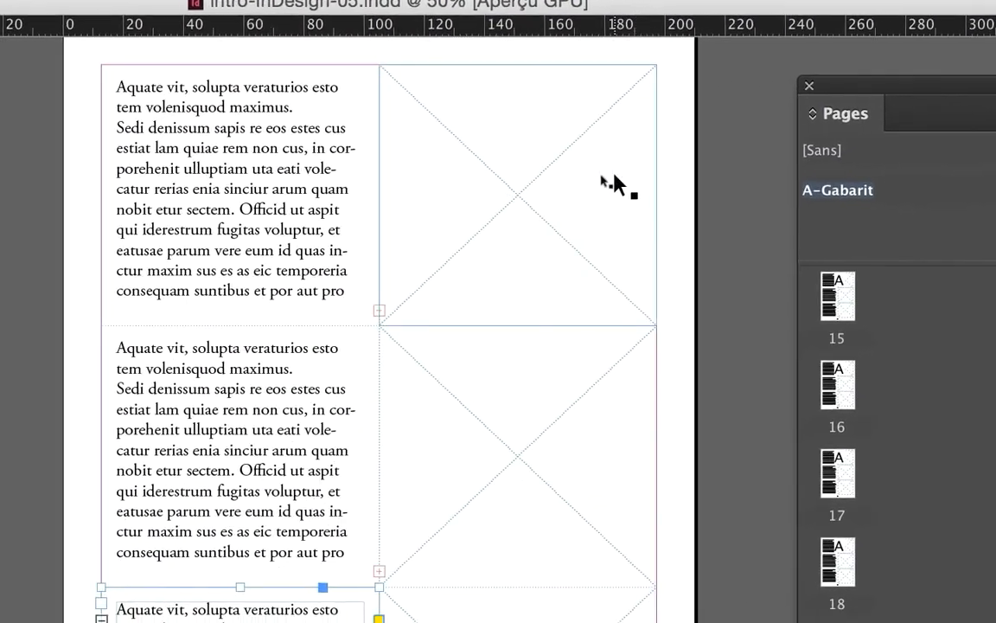
{"action": "left_click", "coordinate": [614, 177]}
{"action": "left_click", "coordinate": [611, 395]}
{"action": "left_click", "coordinate": [643, 141]}
{"action": "left_click_drag", "start_coordinate": [647, 135], "coordinate": [522, 576]}
{"action": "left_click_drag", "start_coordinate": [582, 346], "coordinate": [582, 350]}
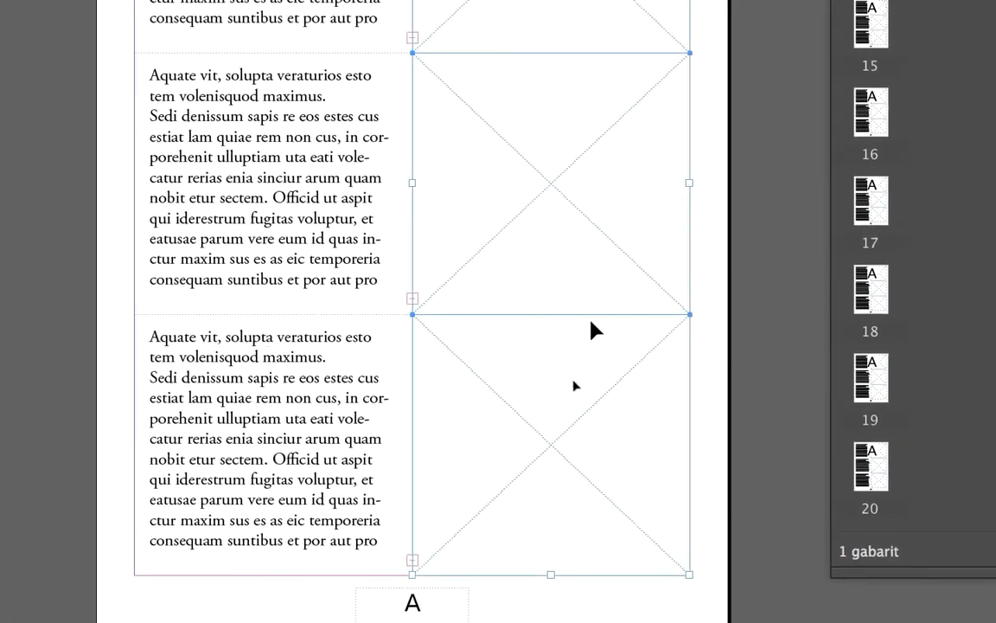
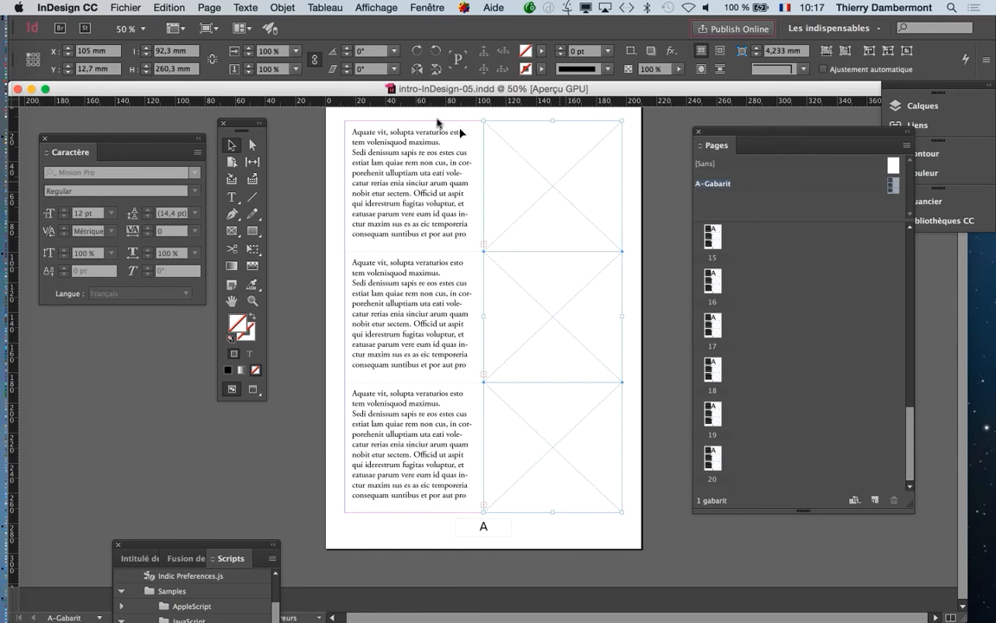
{"action": "left_click", "coordinate": [283, 8]}
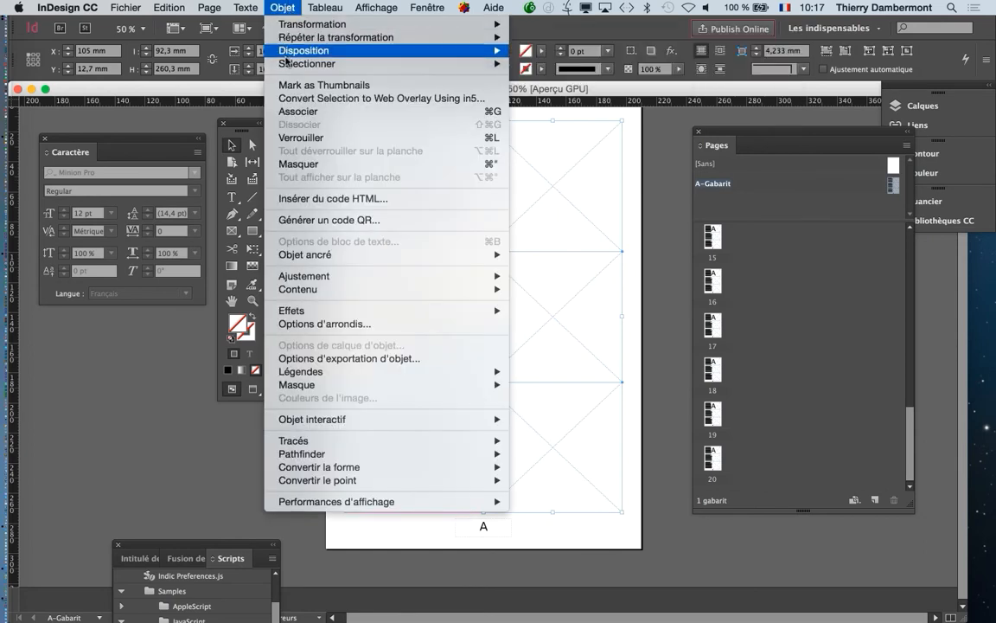
{"action": "mouse_move", "coordinate": [337, 281]}
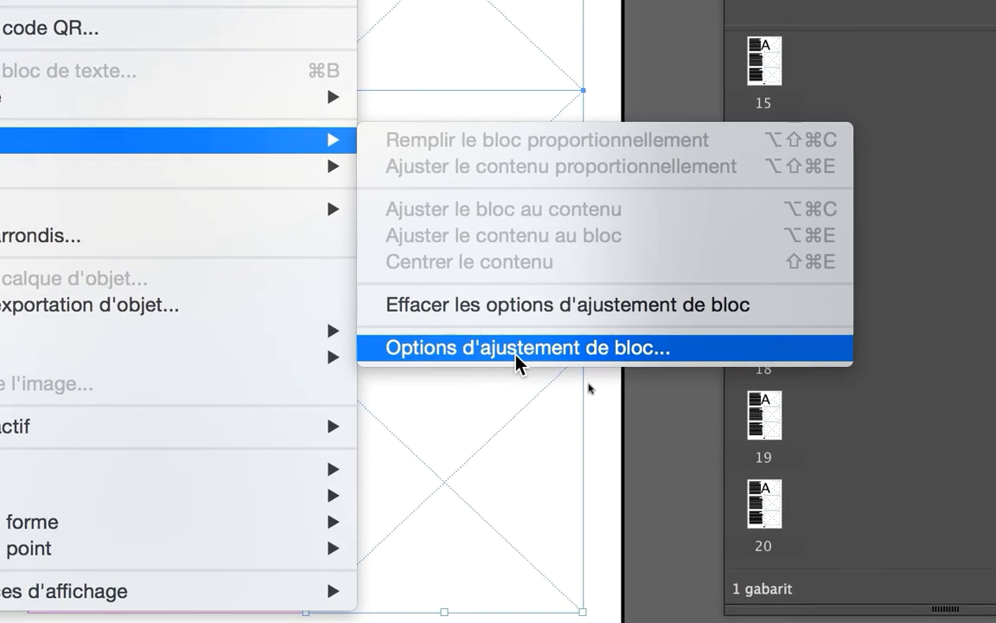
{"action": "left_click", "coordinate": [517, 349]}
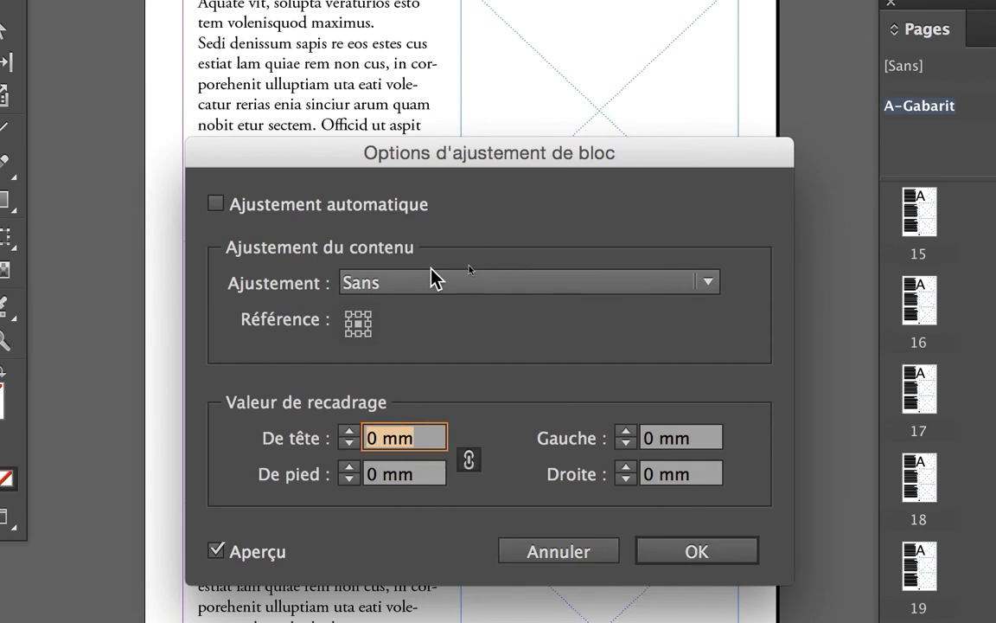
{"action": "left_click", "coordinate": [433, 281]}
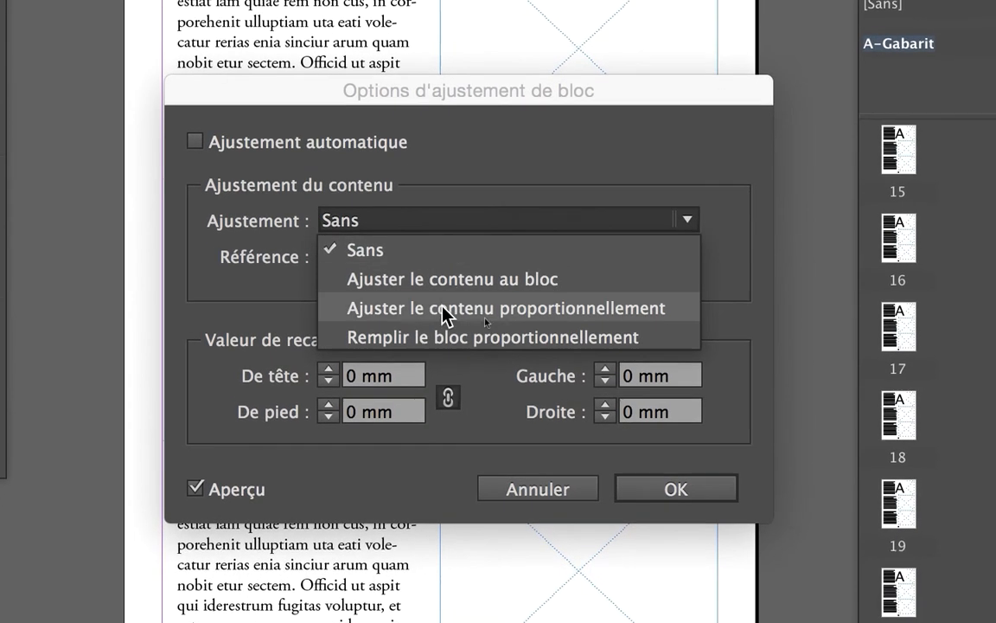
{"action": "left_click", "coordinate": [466, 339]}
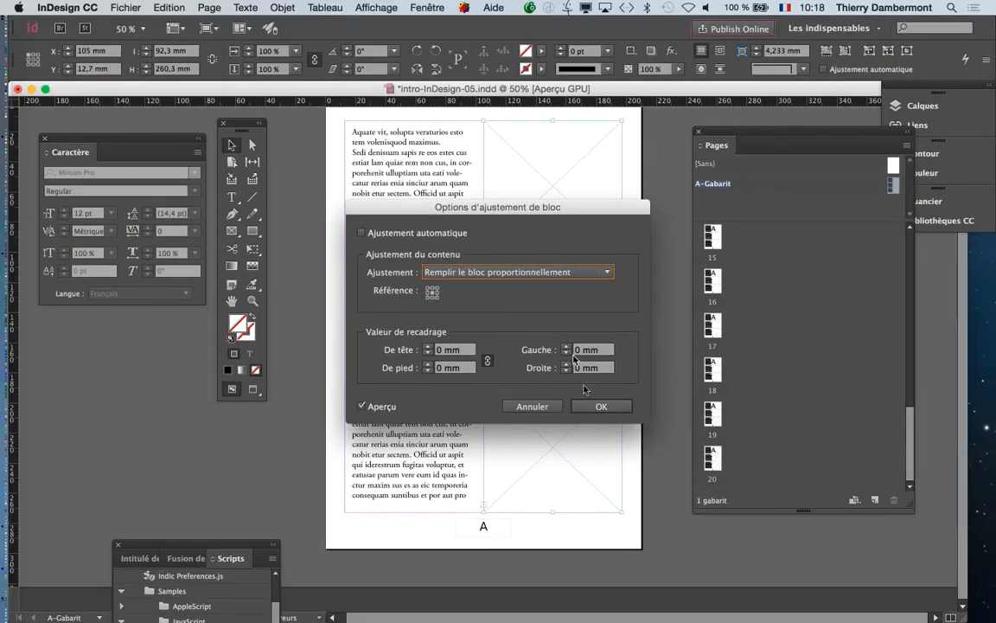
{"action": "left_click", "coordinate": [601, 406]}
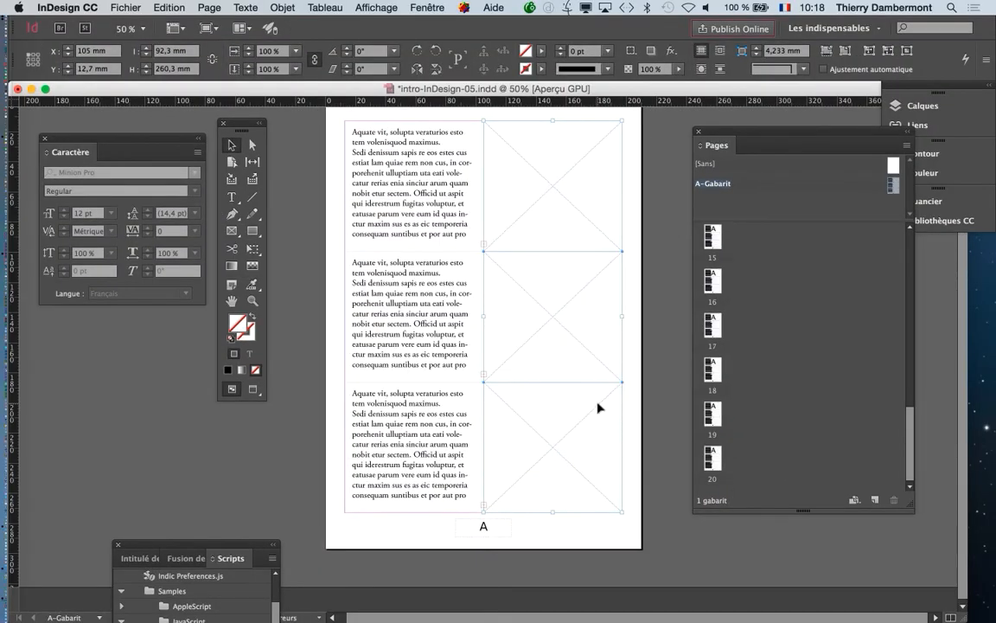
- Display page 15 and save the document under the new name intro-InDesign-06.indd
{"action": "double_click", "coordinate": [713, 235]}
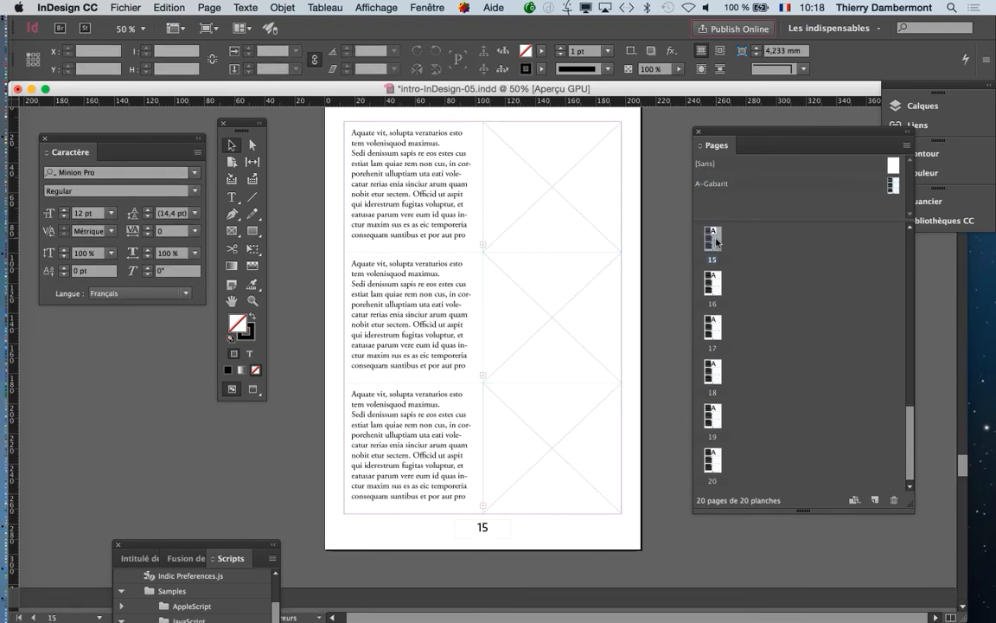
{"action": "left_click", "coordinate": [126, 8]}
{"action": "left_click", "coordinate": [159, 113]}
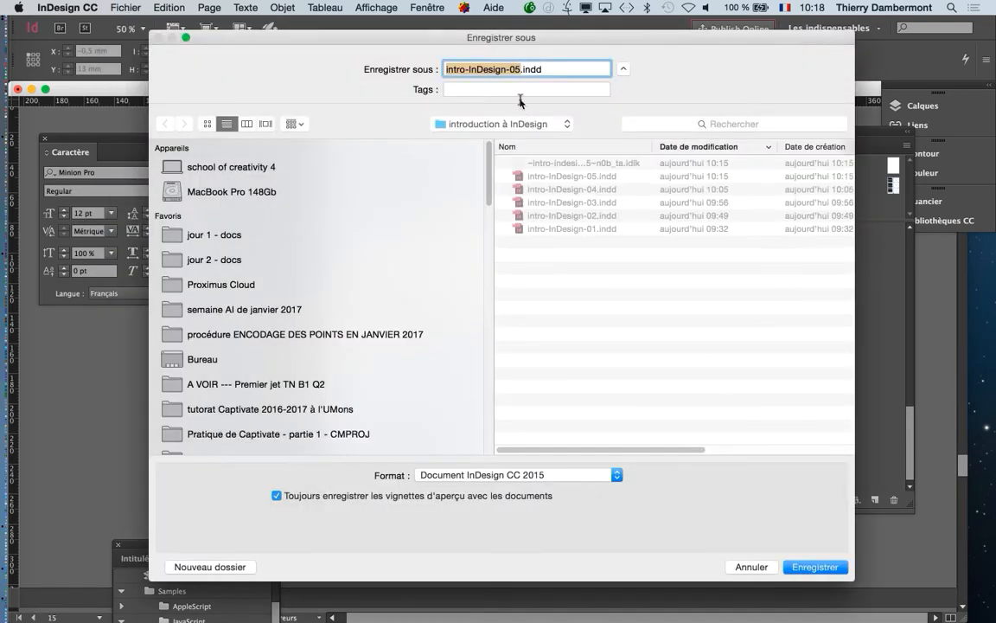
{"action": "left_click", "coordinate": [520, 72]}
{"action": "key", "text": "BackSpace"}
{"action": "type", "text": "6"}
{"action": "key", "text": "Return"}
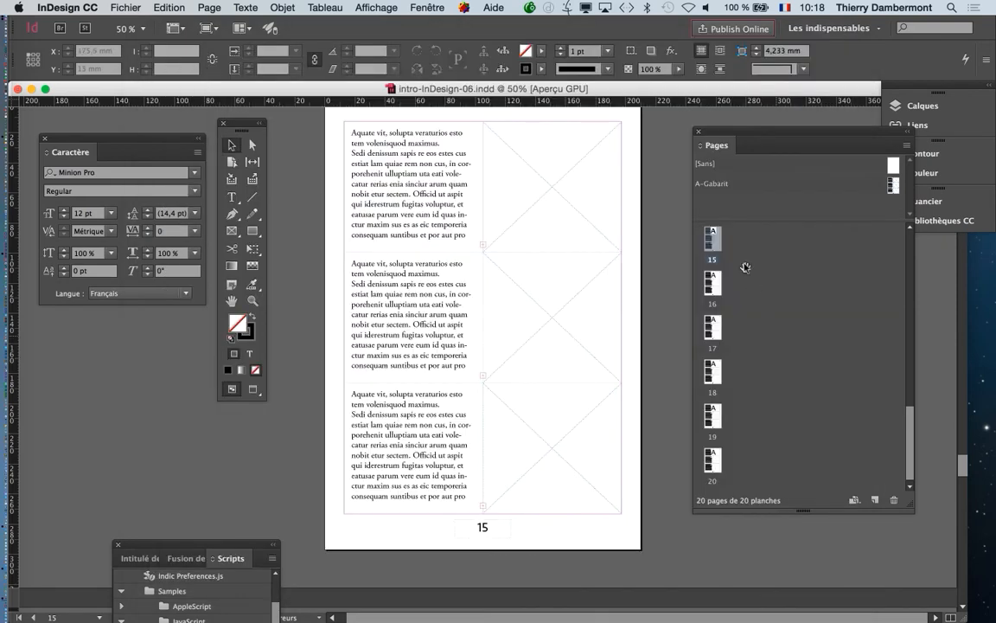
- Go to page 1 and release its three text frames and three empty image frames from the A-Gabarit master
{"action": "scroll", "coordinate": [745, 268], "scroll_direction": "up", "scroll_amount": 10}
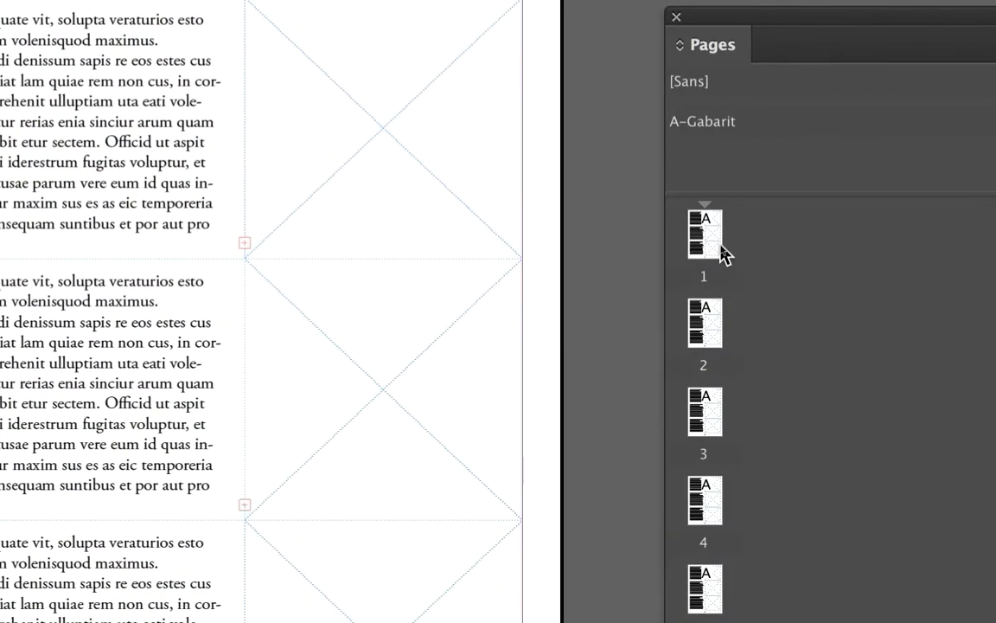
{"action": "left_click", "coordinate": [721, 252]}
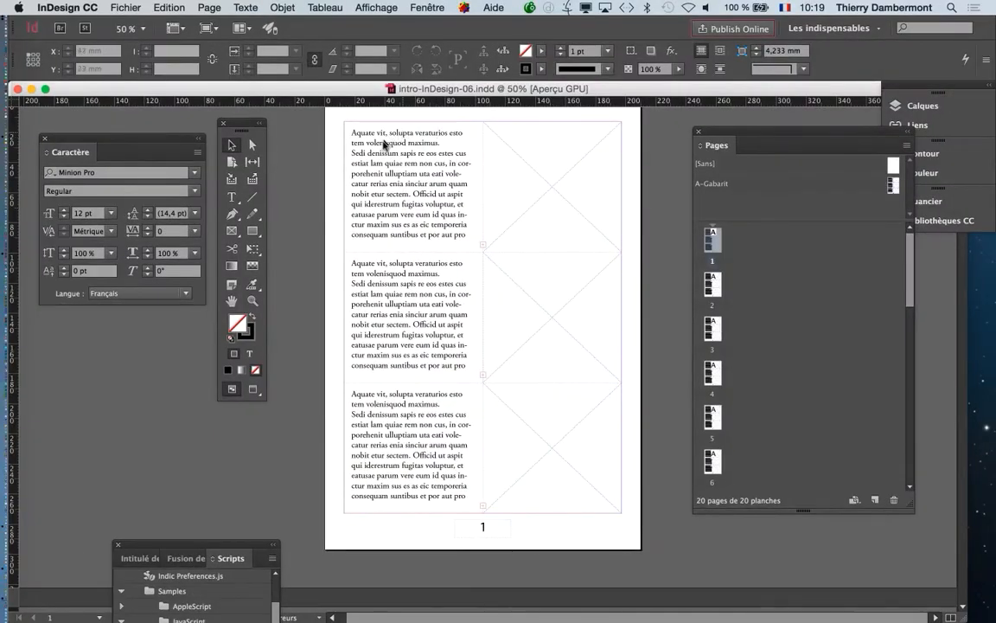
{"action": "left_click", "coordinate": [399, 176]}
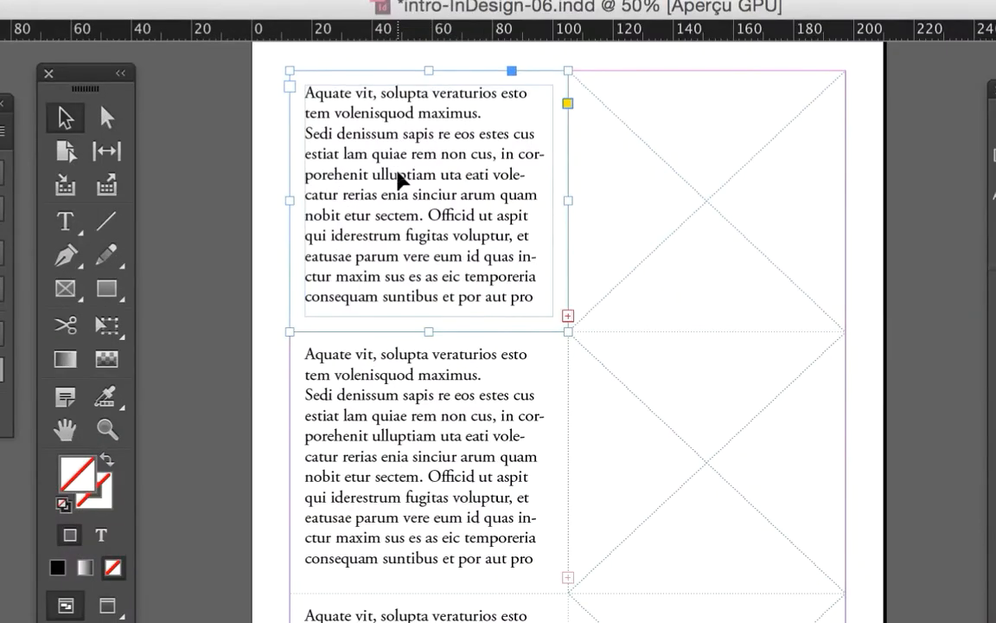
{"action": "left_click", "coordinate": [407, 275]}
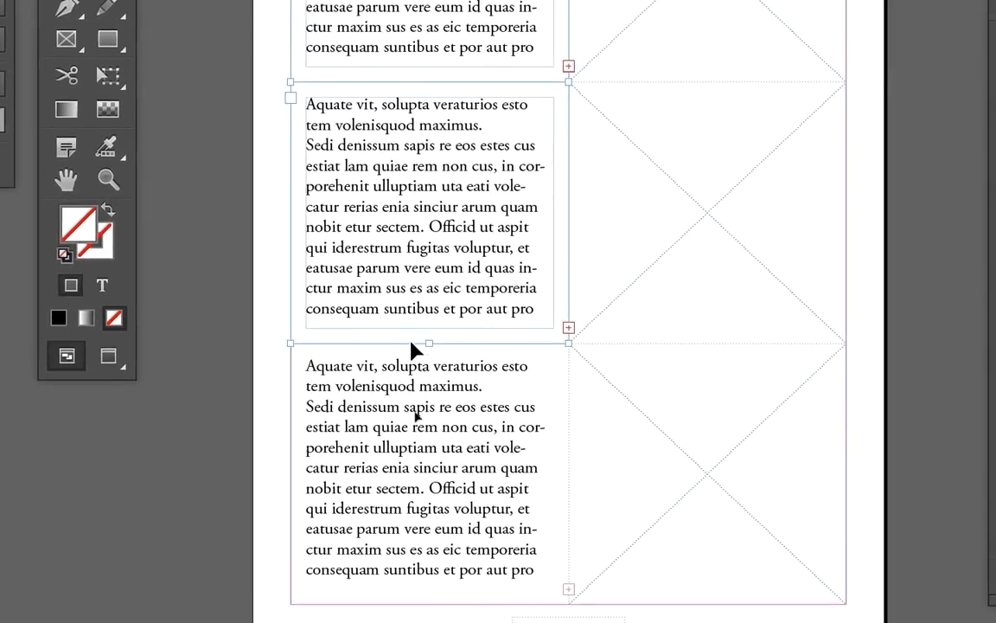
{"action": "left_click", "coordinate": [442, 420], "text": "shift"}
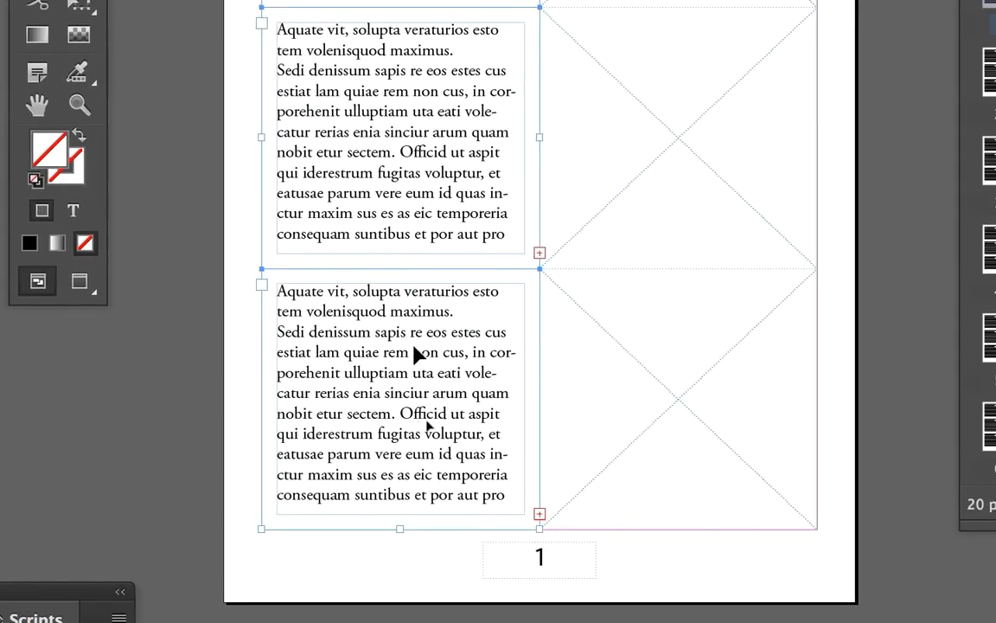
{"action": "left_click", "coordinate": [587, 429], "text": "shift"}
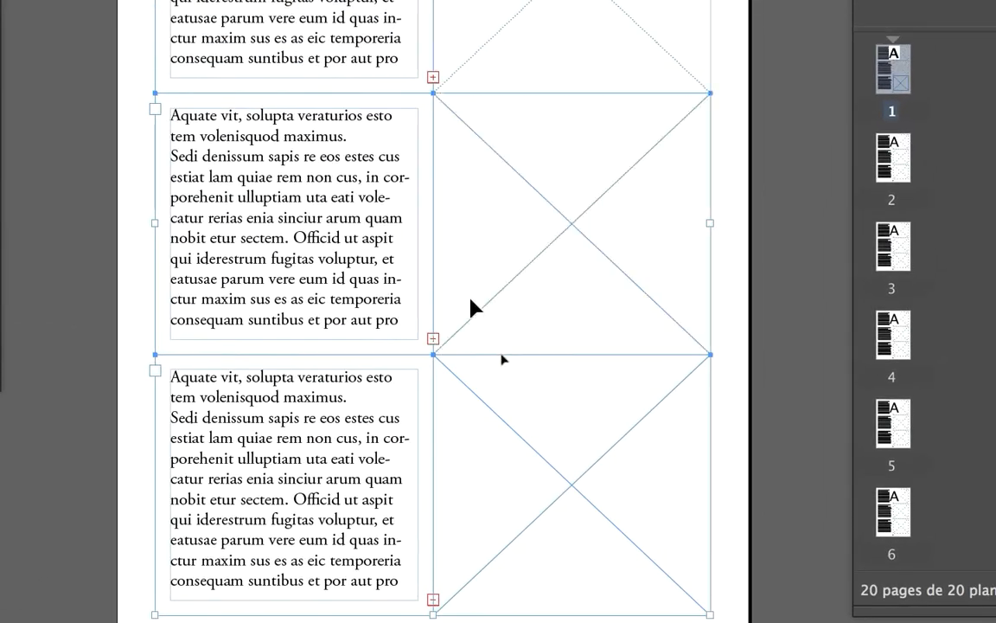
{"action": "left_click", "coordinate": [478, 222], "text": "shift"}
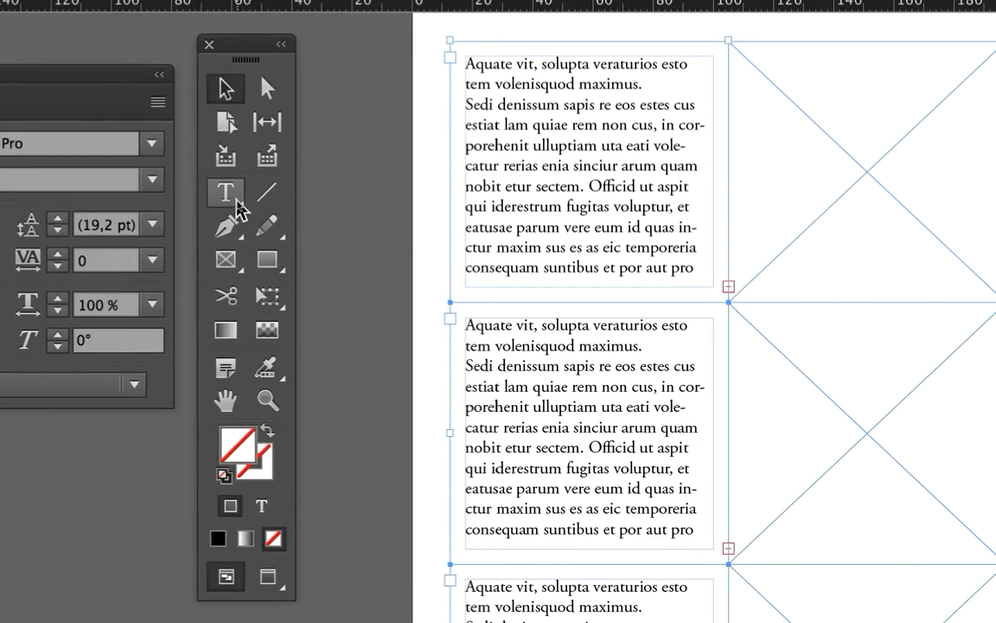
- Replace the placeholder text in page 1's first text frame with "Cette image montre que bla bla bla"
{"action": "left_click", "coordinate": [236, 199]}
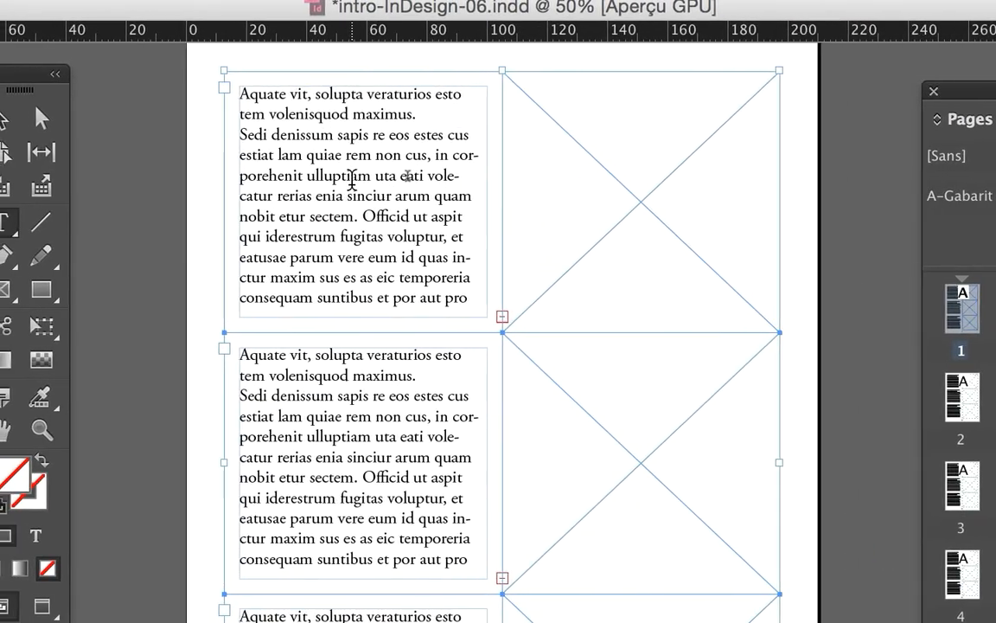
{"action": "left_click", "coordinate": [352, 178]}
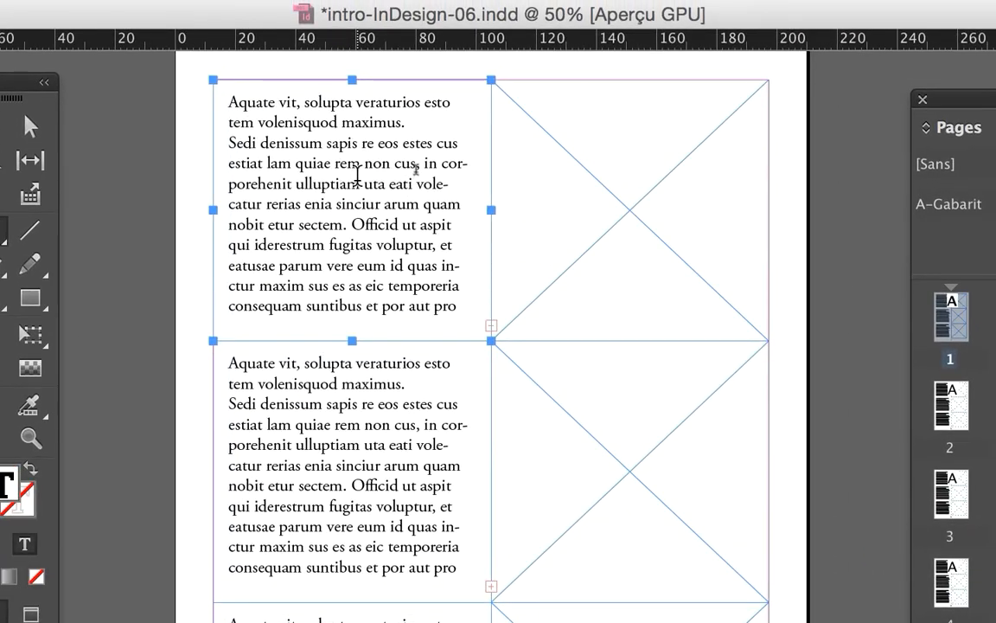
{"action": "key", "text": "super+a"}
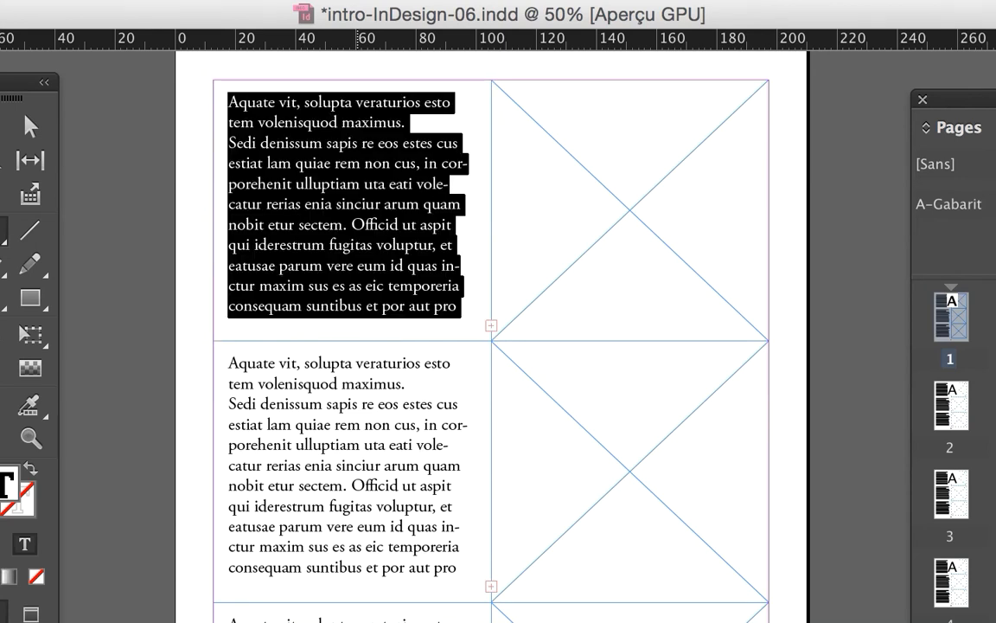
{"action": "type", "text": "Cette image montre que bla"}
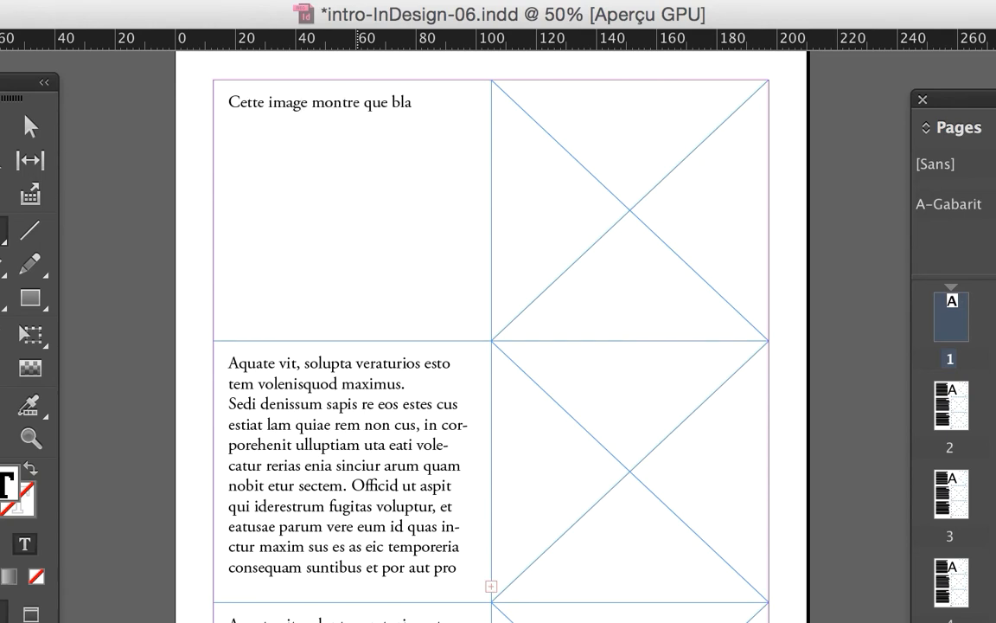
{"action": "type", "text": " v"}
{"action": "key", "text": "BackSpace"}
{"action": "type", "text": "bla bla"}
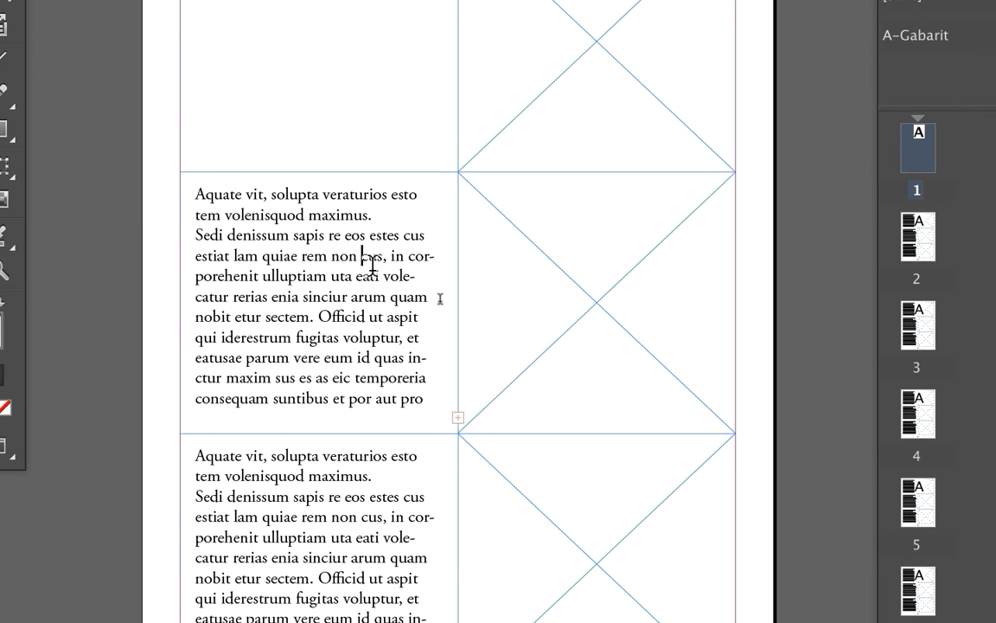
- Replace the second text frame's placeholder text with "Cette autre image est différente, bla bla bla"
{"action": "left_click", "coordinate": [372, 265]}
{"action": "key", "text": "super+a"}
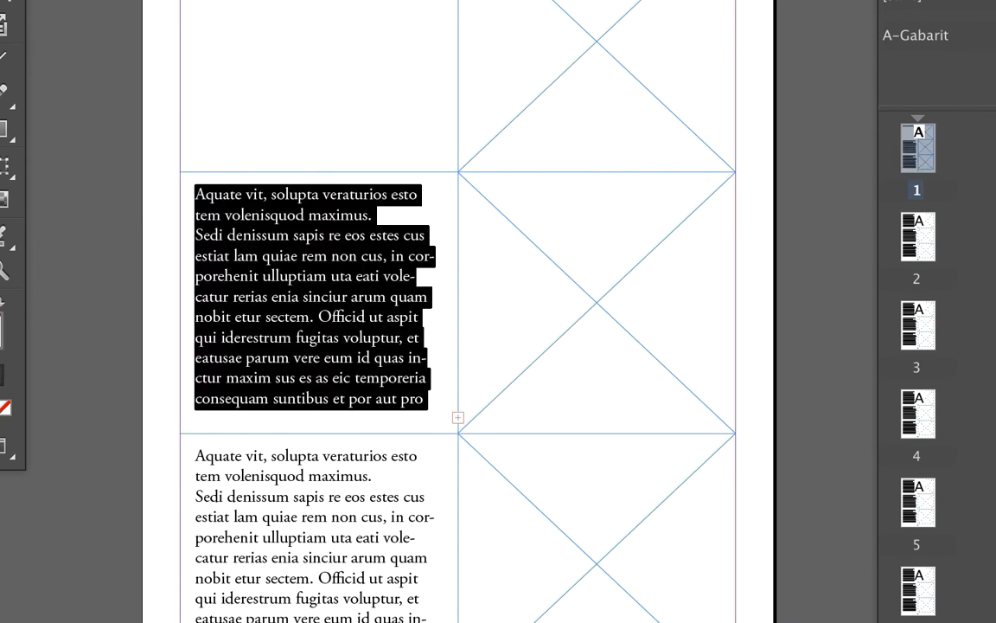
{"action": "type", "text": "Cet"}
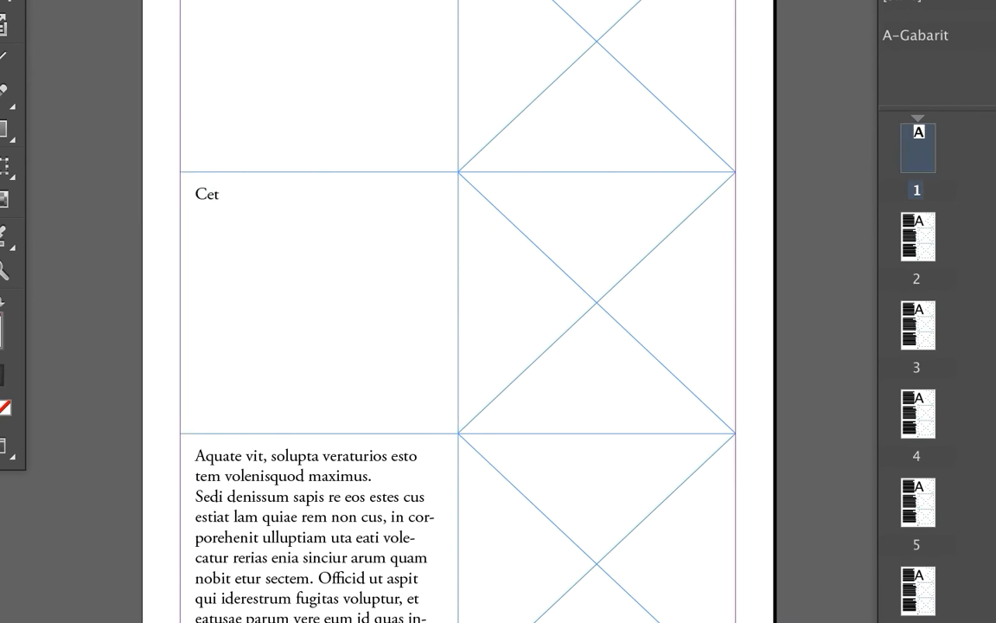
{"action": "type", "text": "te autre image est différente"}
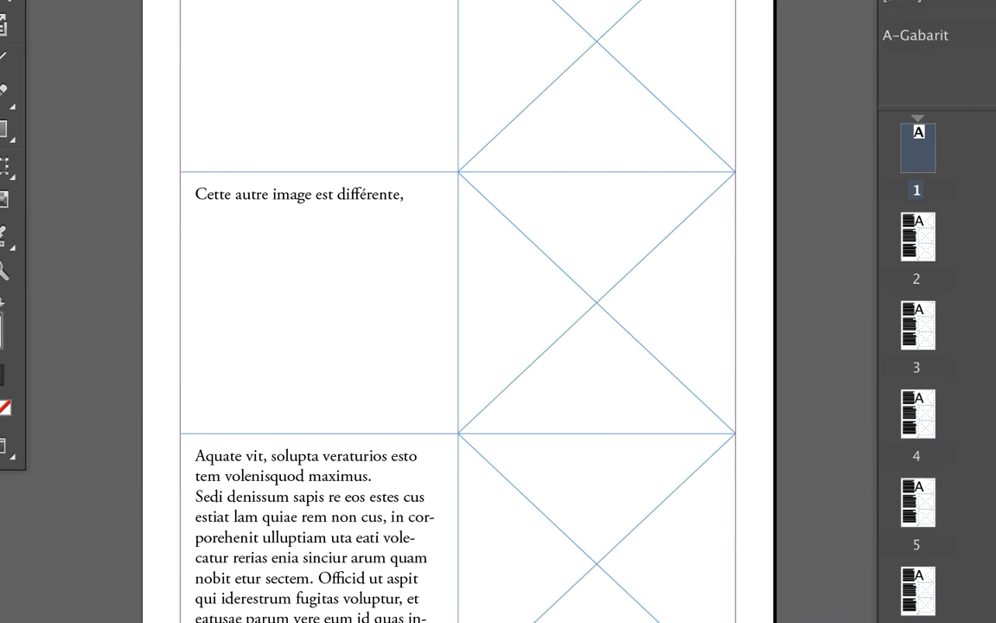
{"action": "type", "text": ", bla bla bla"}
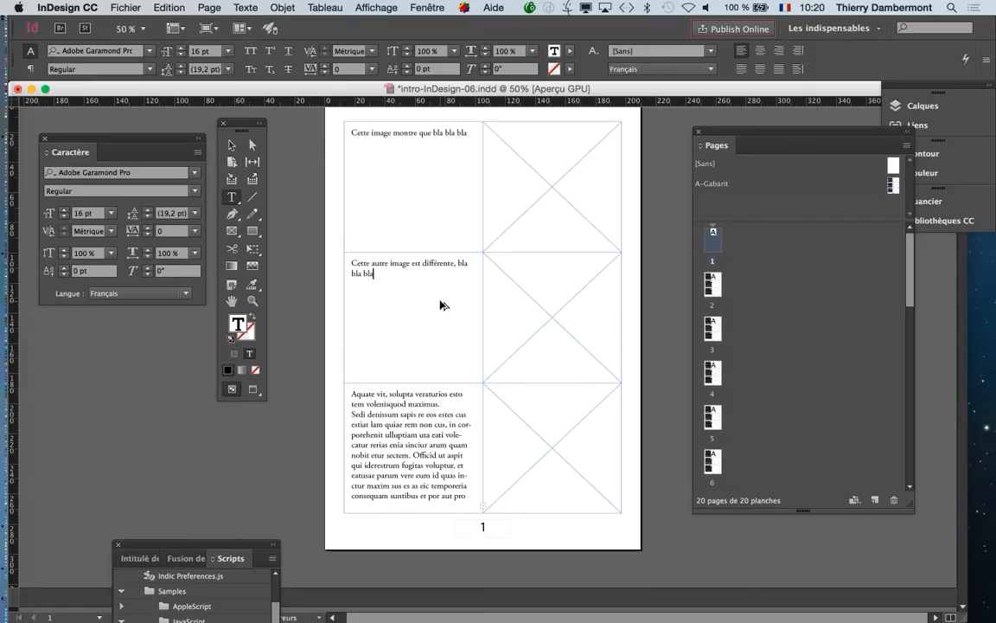
- Narrow the document window, close the Pages overview, and move the tools and character settings clear of the page
{"action": "left_click", "coordinate": [525, 300], "text": "super"}
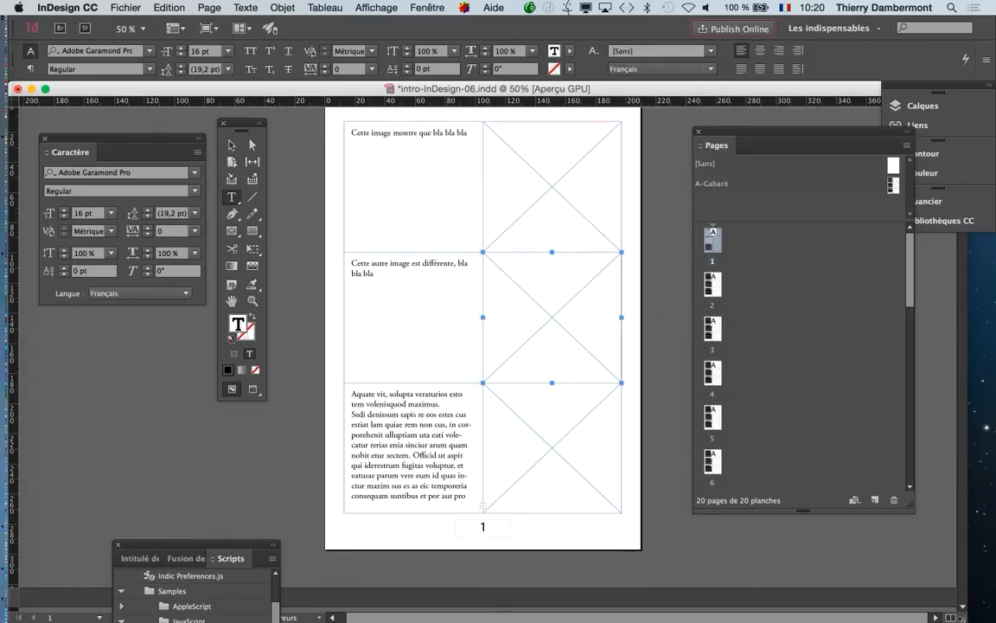
{"action": "left_click_drag", "start_coordinate": [964, 618], "coordinate": [671, 608]}
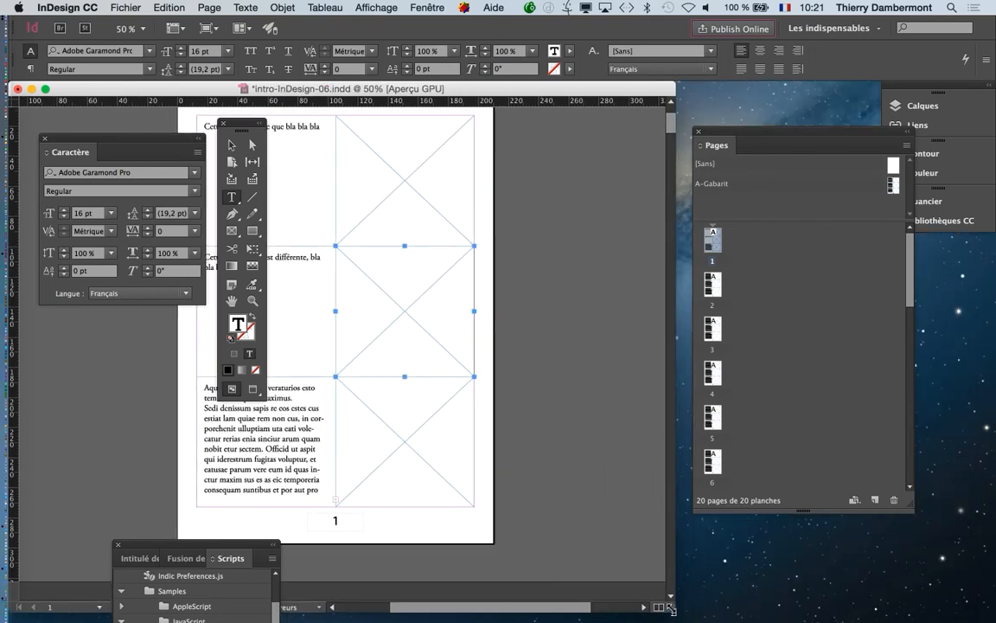
{"action": "left_click_drag", "start_coordinate": [243, 128], "coordinate": [67, 339]}
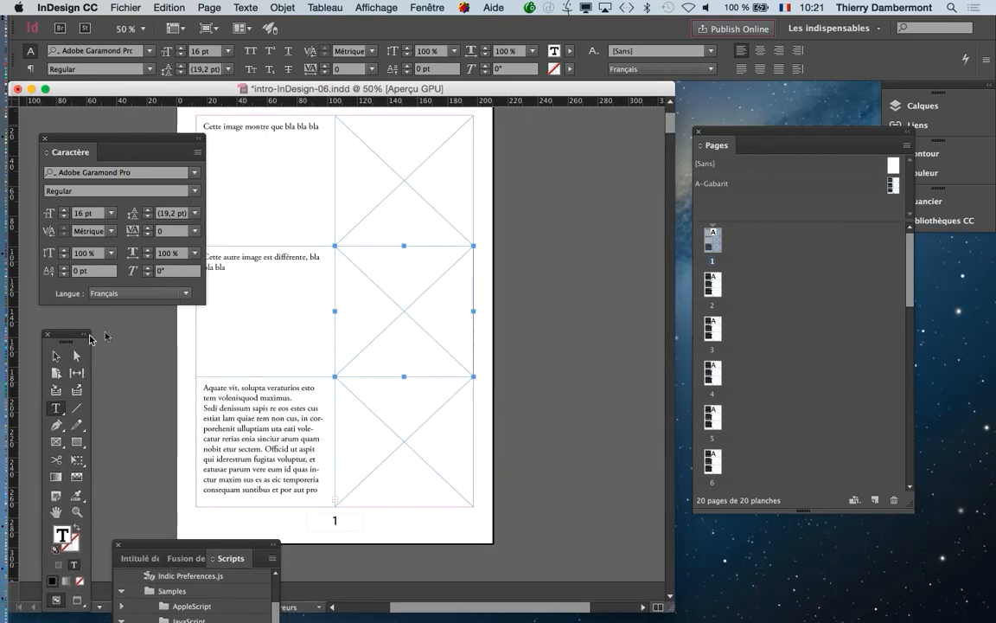
{"action": "left_click", "coordinate": [699, 133]}
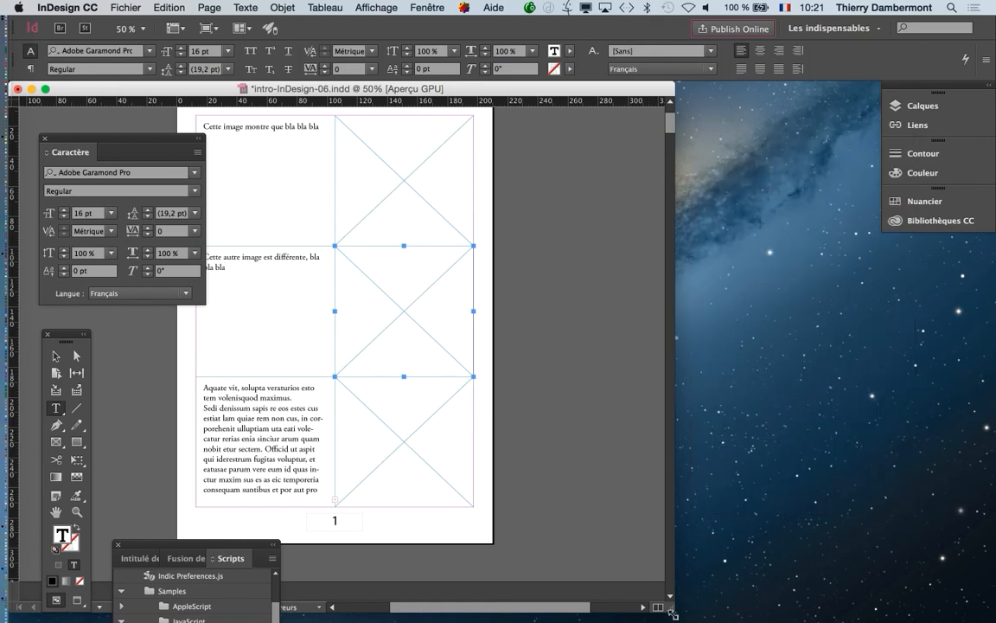
{"action": "left_click_drag", "start_coordinate": [671, 609], "coordinate": [540, 607]}
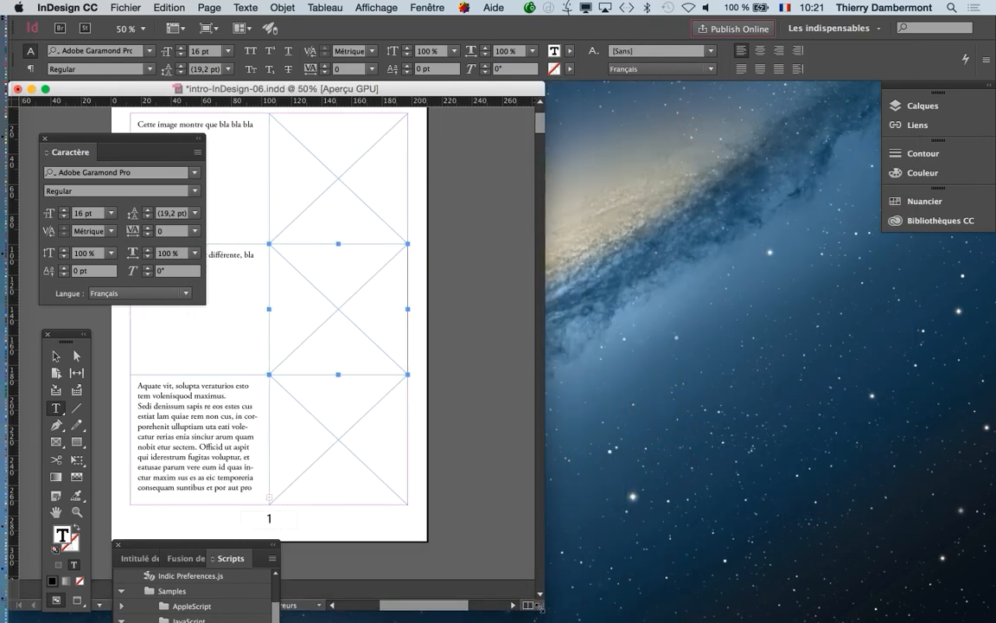
{"action": "left_click_drag", "start_coordinate": [89, 145], "coordinate": [863, 455]}
- Switch to Finder and open the dessin en symétrie folder inside jour 2 - docs in a new window
{"action": "key", "text": "super+Tab"}
{"action": "key", "text": "super+Tab"}
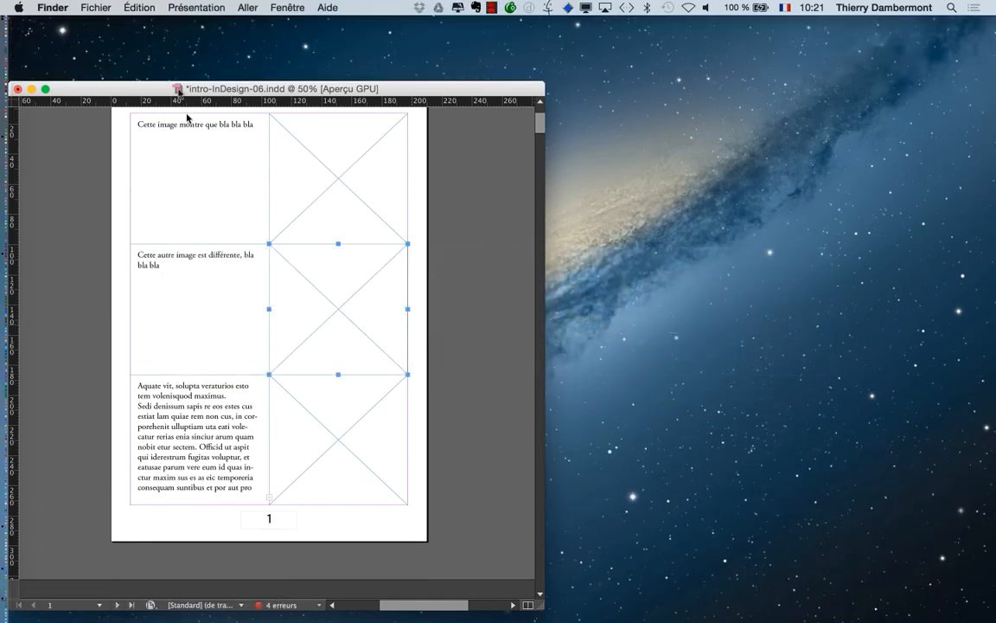
{"action": "left_click", "coordinate": [110, 8]}
{"action": "left_click", "coordinate": [103, 24]}
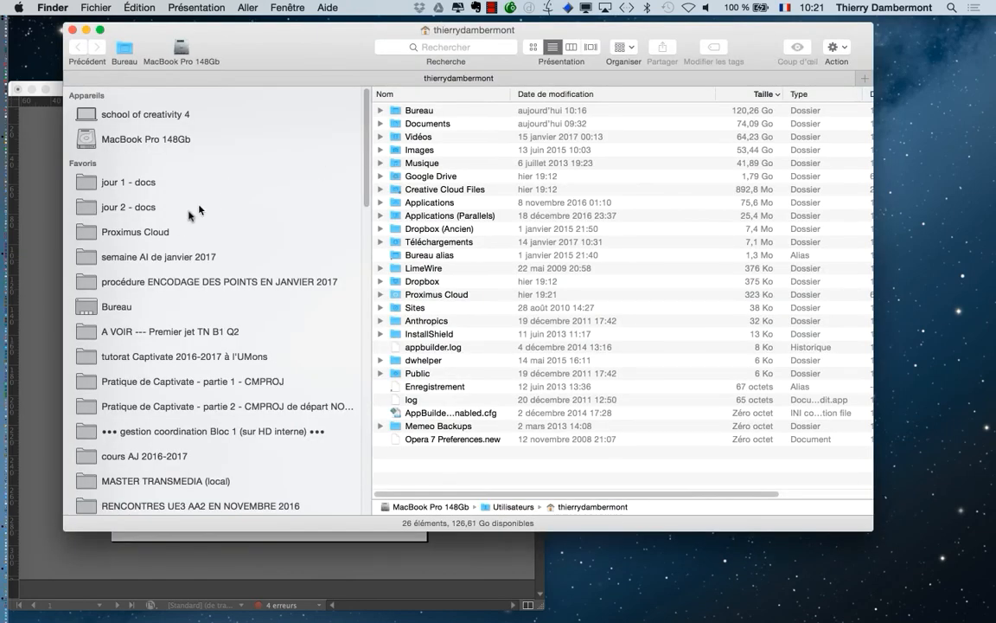
{"action": "left_click", "coordinate": [160, 207]}
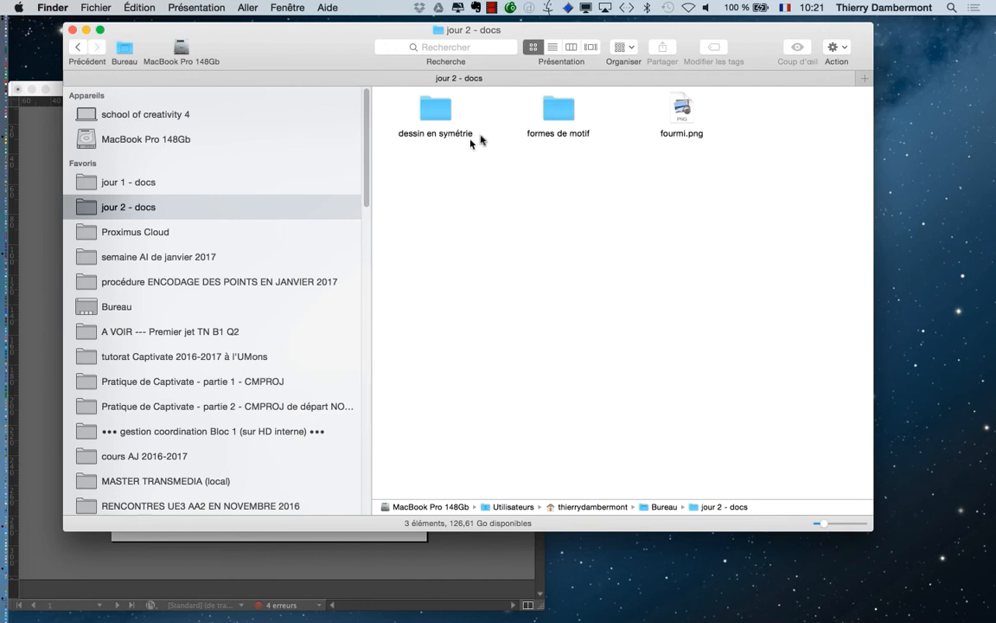
{"action": "left_click", "coordinate": [434, 115]}
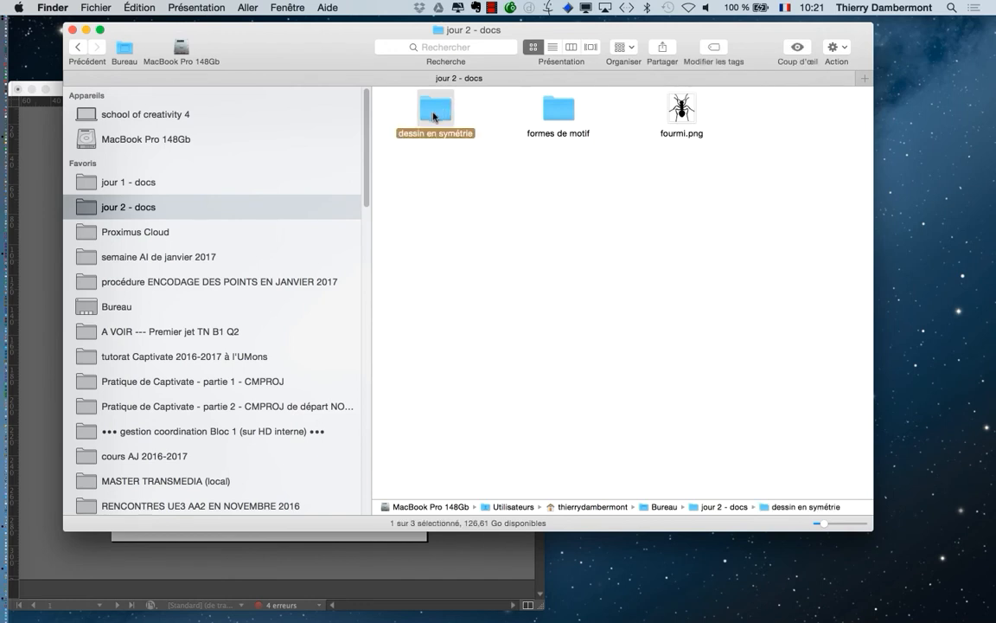
{"action": "left_click", "coordinate": [589, 199]}
{"action": "double_click", "coordinate": [442, 121]}
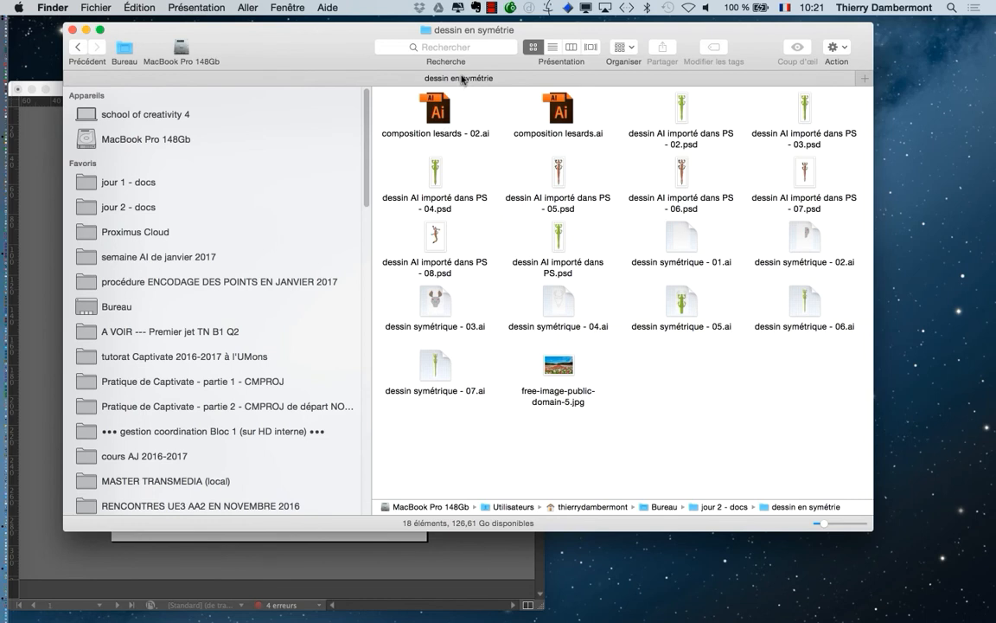
- Shrink the folder window and its sidebar, and place the window beside the InDesign document
{"action": "left_click_drag", "start_coordinate": [873, 533], "coordinate": [668, 555]}
{"action": "left_click_drag", "start_coordinate": [374, 104], "coordinate": [220, 101]}
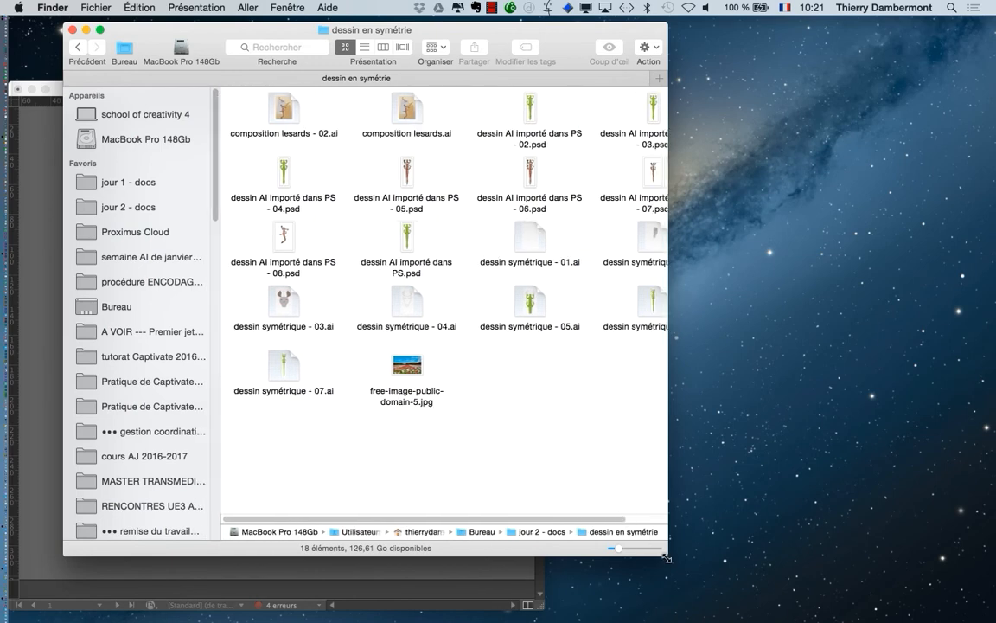
{"action": "left_click_drag", "start_coordinate": [666, 554], "coordinate": [524, 571]}
{"action": "left_click_drag", "start_coordinate": [210, 42], "coordinate": [665, 43]}
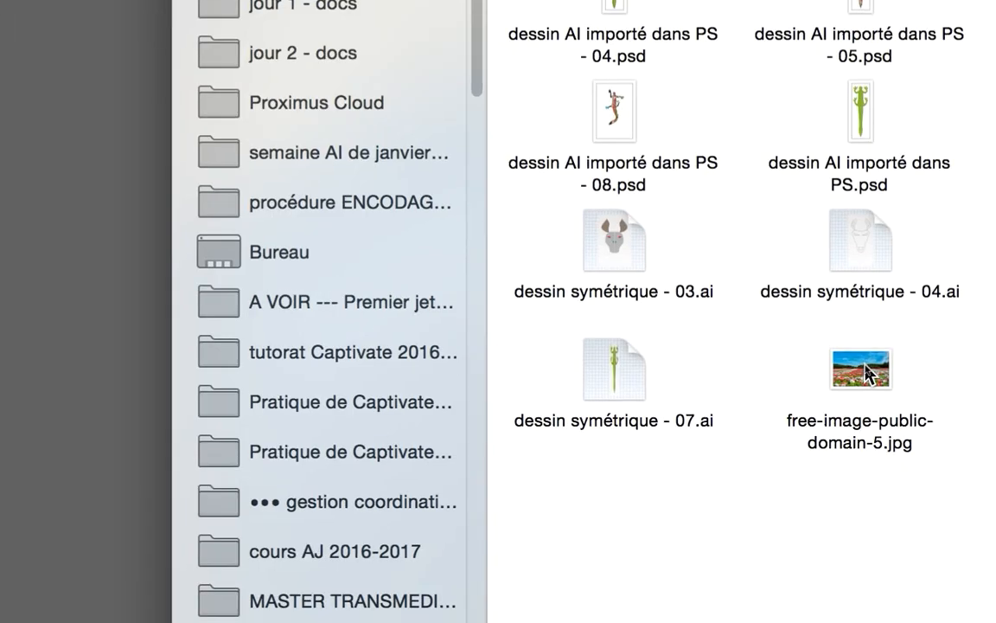
- Place free-image-public-domain-5.jpg in page 1's first image frame and dessin AI importé dans PS - 08.psd in the second
{"action": "left_click", "coordinate": [867, 370]}
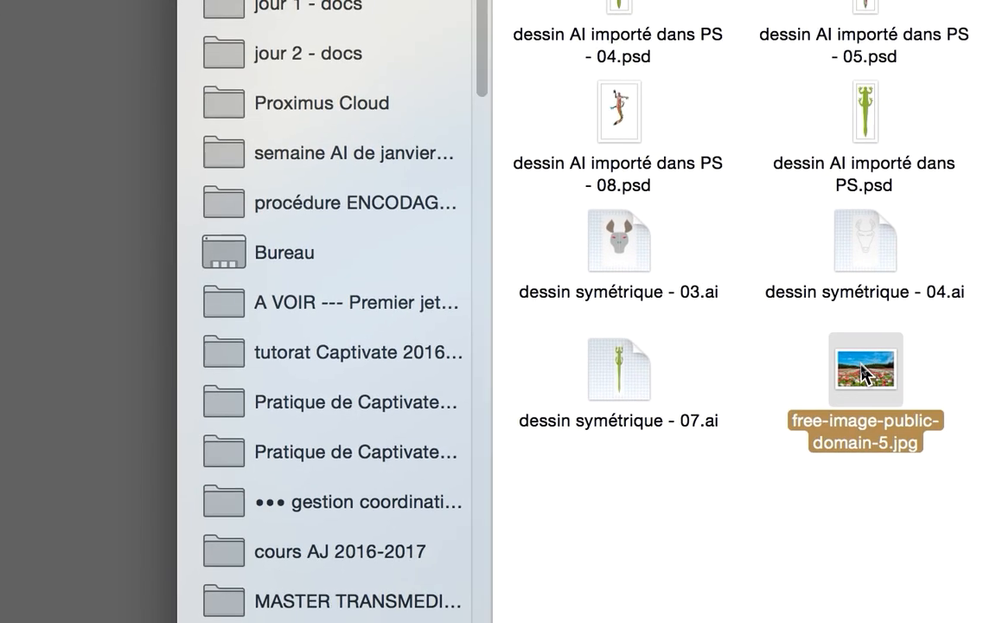
{"action": "left_click_drag", "start_coordinate": [867, 372], "coordinate": [389, 193]}
{"action": "left_click_drag", "start_coordinate": [505, 273], "coordinate": [480, 218]}
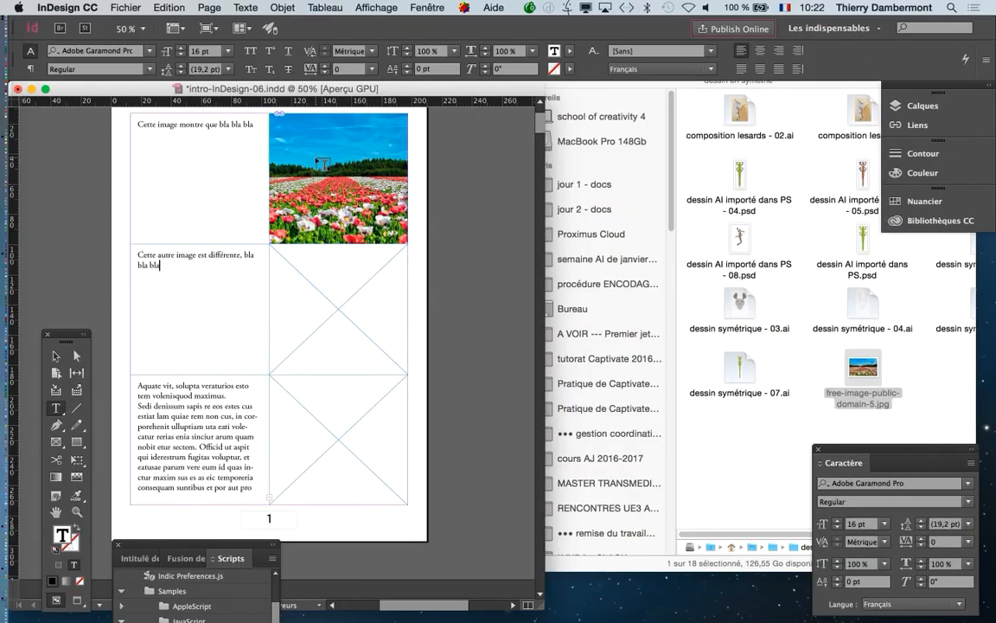
{"action": "left_click", "coordinate": [810, 298]}
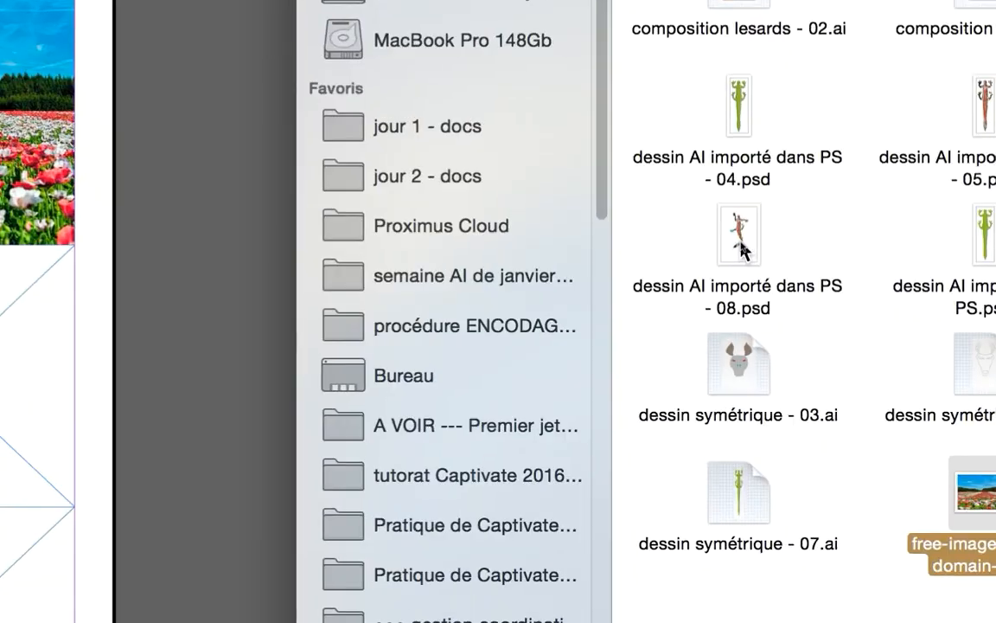
{"action": "left_click_drag", "start_coordinate": [742, 250], "coordinate": [348, 313]}
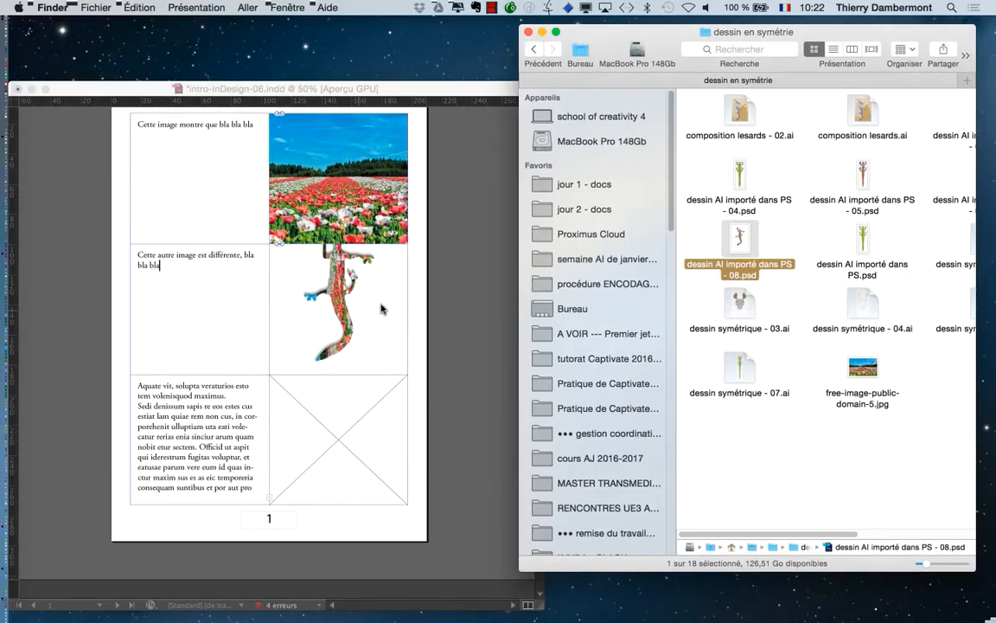
- Place composition lesards - 02.ai from the folder in page 1's third image frame
{"action": "left_click_drag", "start_coordinate": [814, 33], "coordinate": [754, 32]}
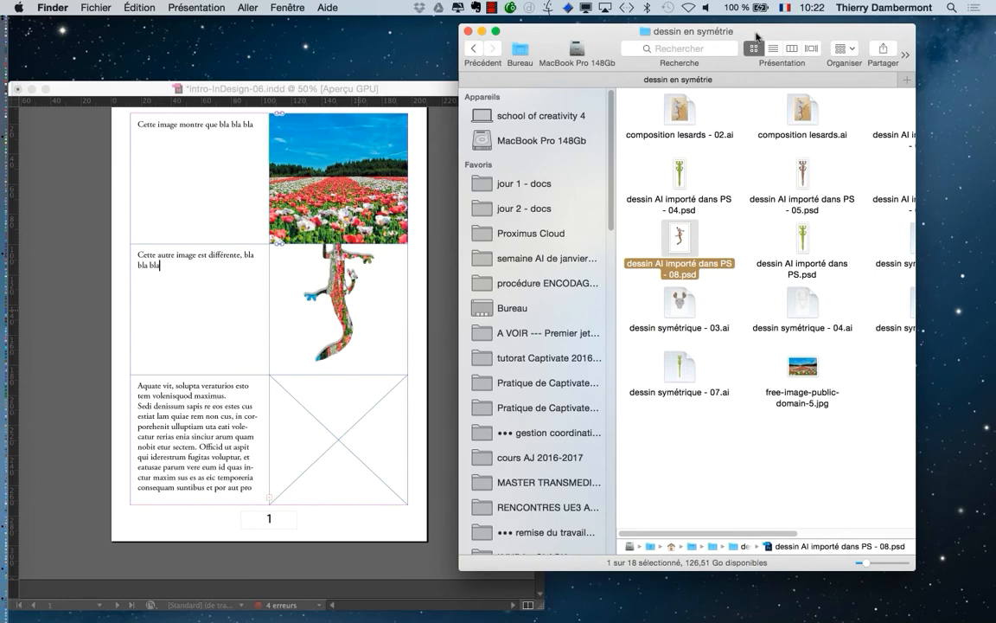
{"action": "left_click", "coordinate": [853, 486]}
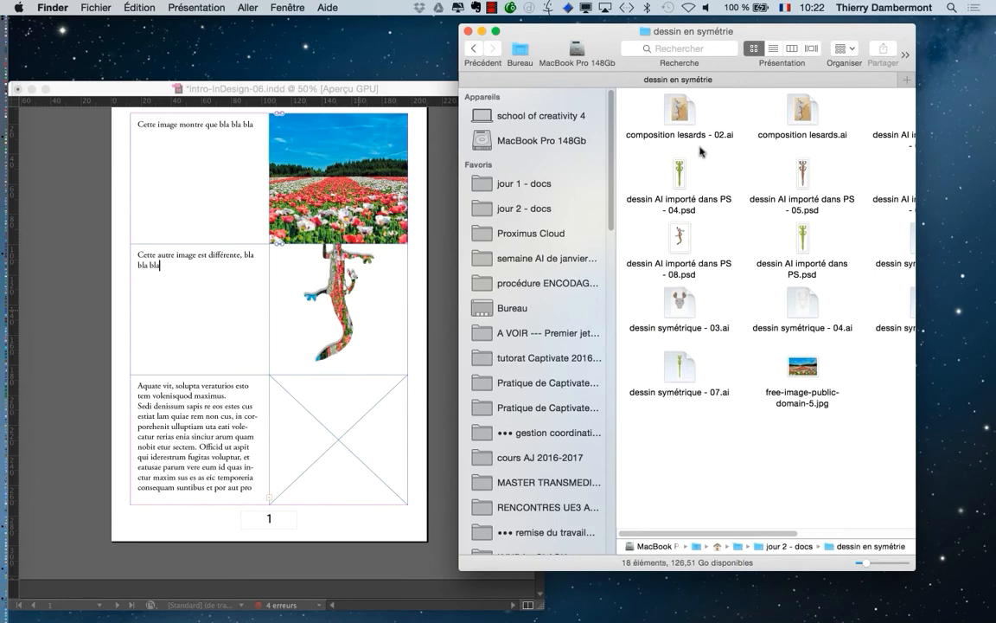
{"action": "left_click", "coordinate": [682, 121]}
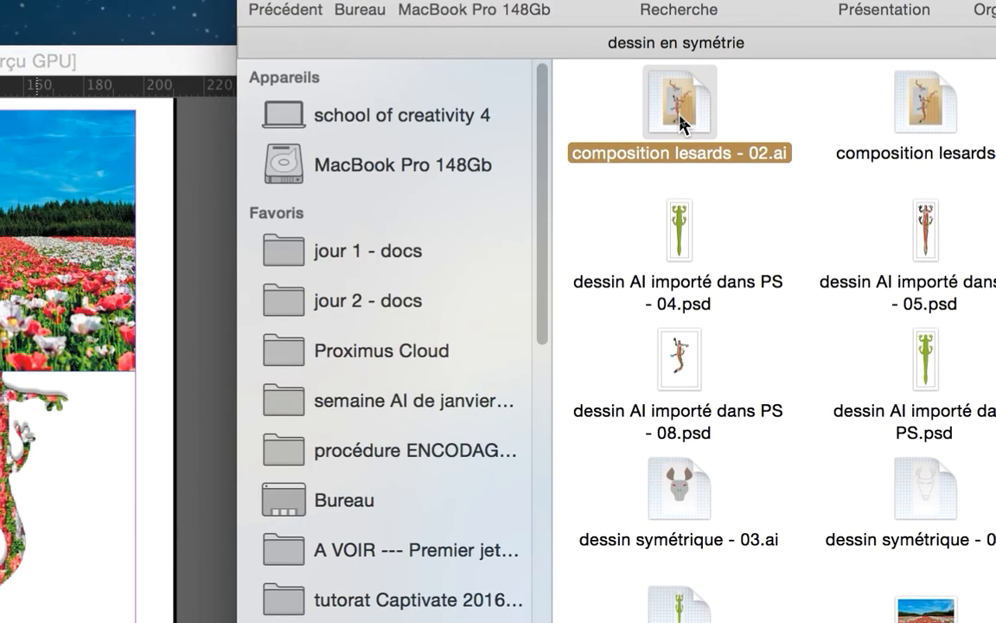
{"action": "left_click_drag", "start_coordinate": [681, 121], "coordinate": [454, 330]}
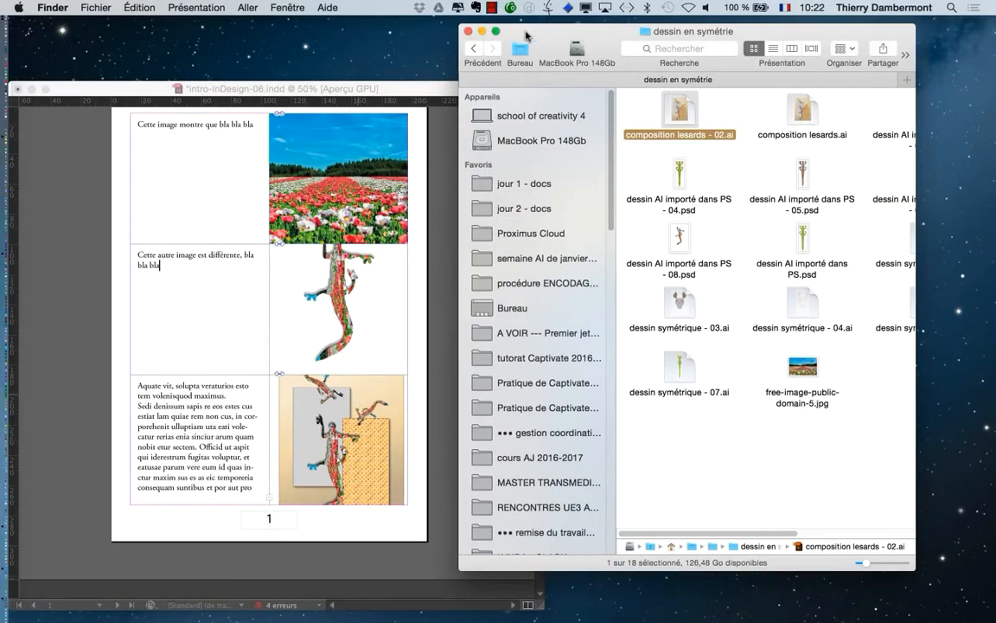
- Close the Finder folder window, return to InDesign and widen the document window
{"action": "left_click_drag", "start_coordinate": [471, 37], "coordinate": [556, 40]}
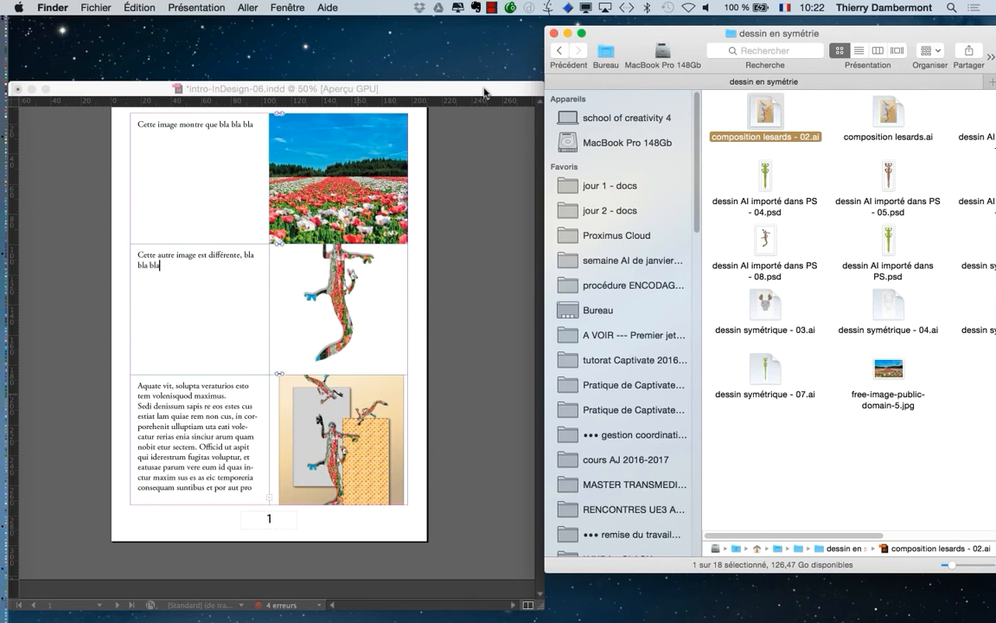
{"action": "key", "text": "super+w"}
{"action": "left_click", "coordinate": [514, 98]}
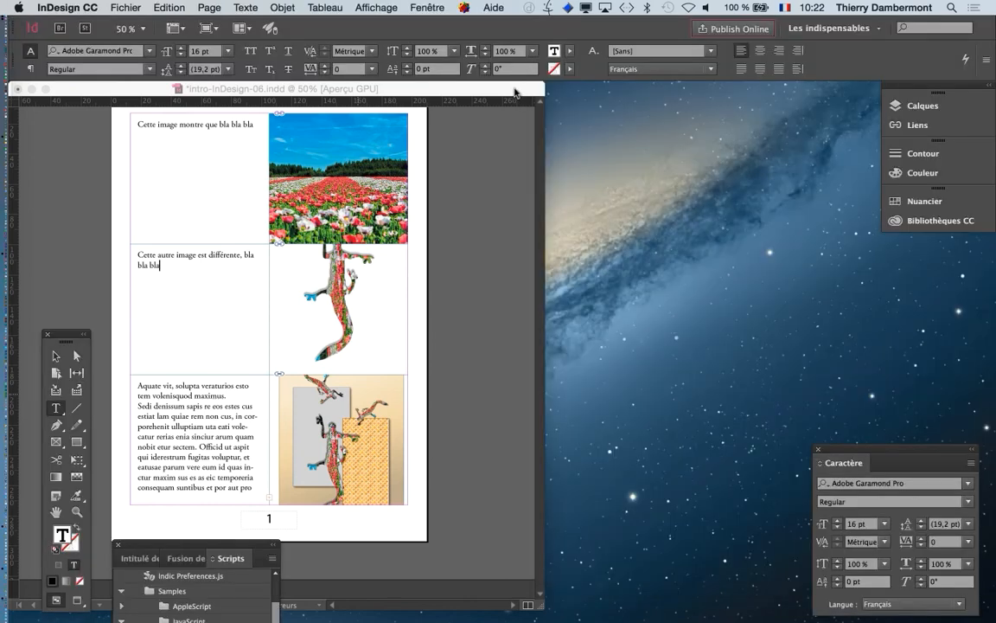
{"action": "left_click_drag", "start_coordinate": [605, 599], "coordinate": [755, 607]}
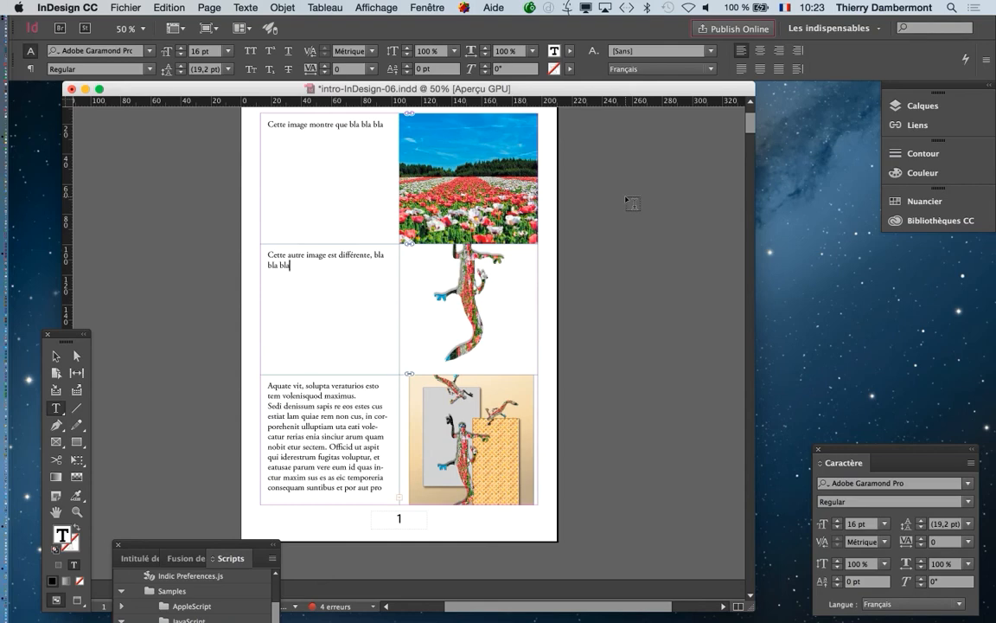
- Undo the placement of the three images on page 1
{"action": "key", "text": "super+z"}
{"action": "key", "text": "super+z"}
{"action": "key", "text": "super+z"}
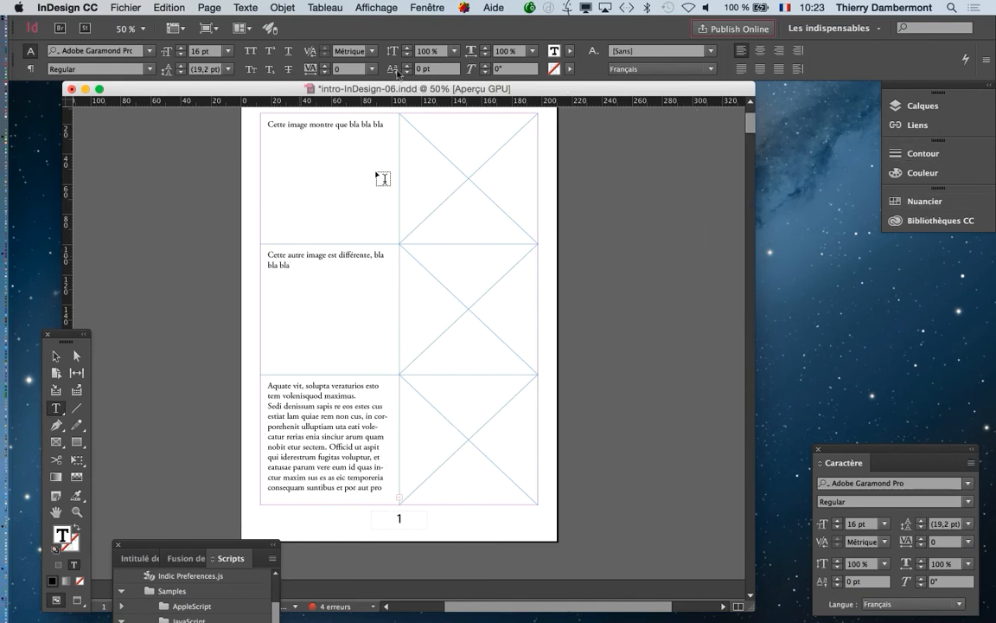
- Reopen the Pages overview and position it beside page 1
{"action": "left_click", "coordinate": [413, 8]}
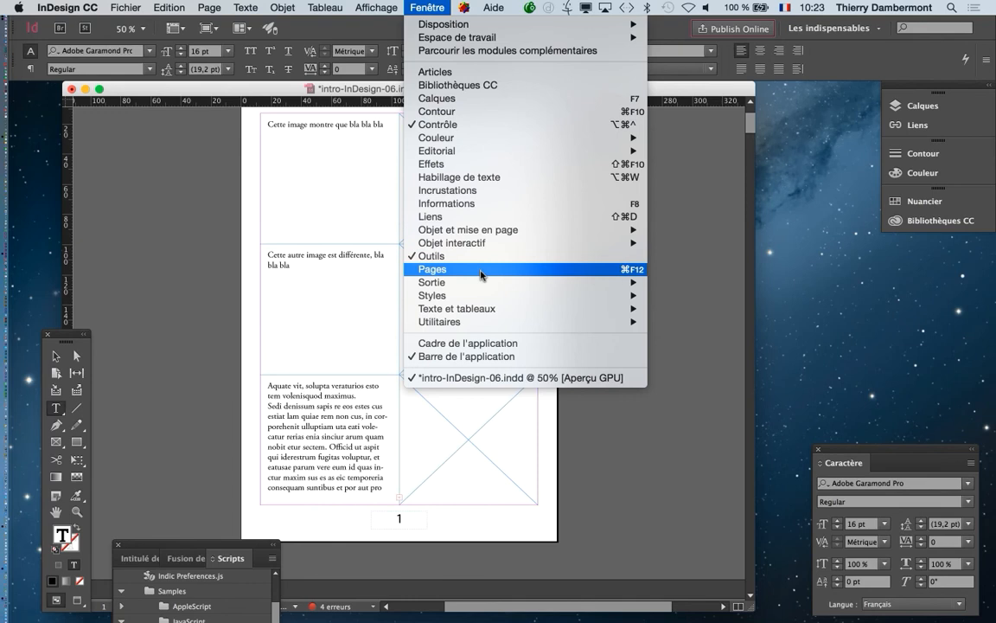
{"action": "left_click", "coordinate": [482, 270]}
{"action": "left_click_drag", "start_coordinate": [717, 139], "coordinate": [613, 132]}
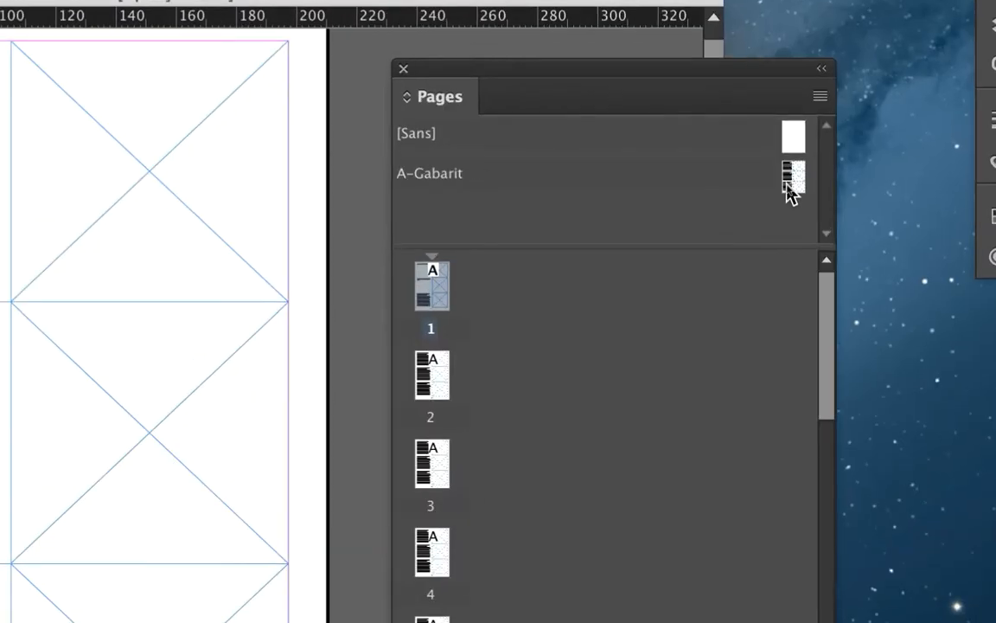
- Open the A-Gabarit master for editing with the Selection tool active, moving the floating palettes clear of its frames
{"action": "double_click", "coordinate": [789, 183]}
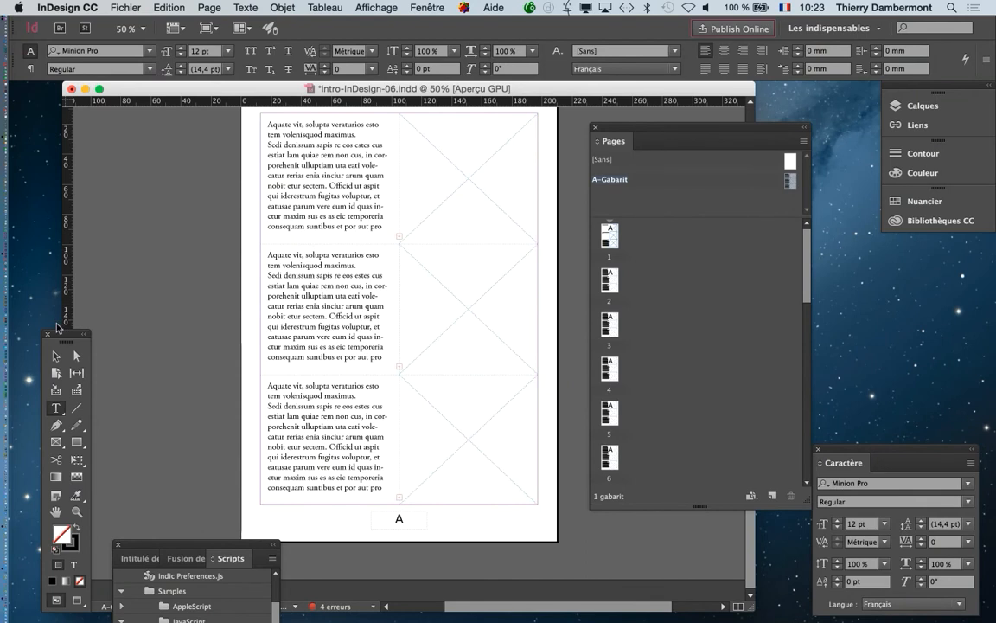
{"action": "left_click_drag", "start_coordinate": [66, 337], "coordinate": [162, 165]}
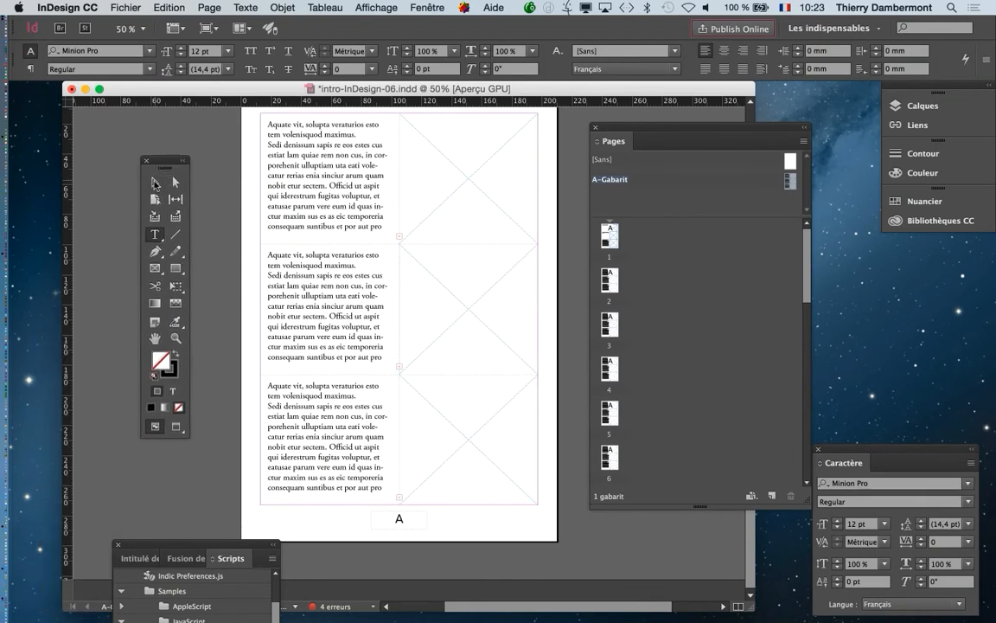
{"action": "left_click", "coordinate": [156, 183]}
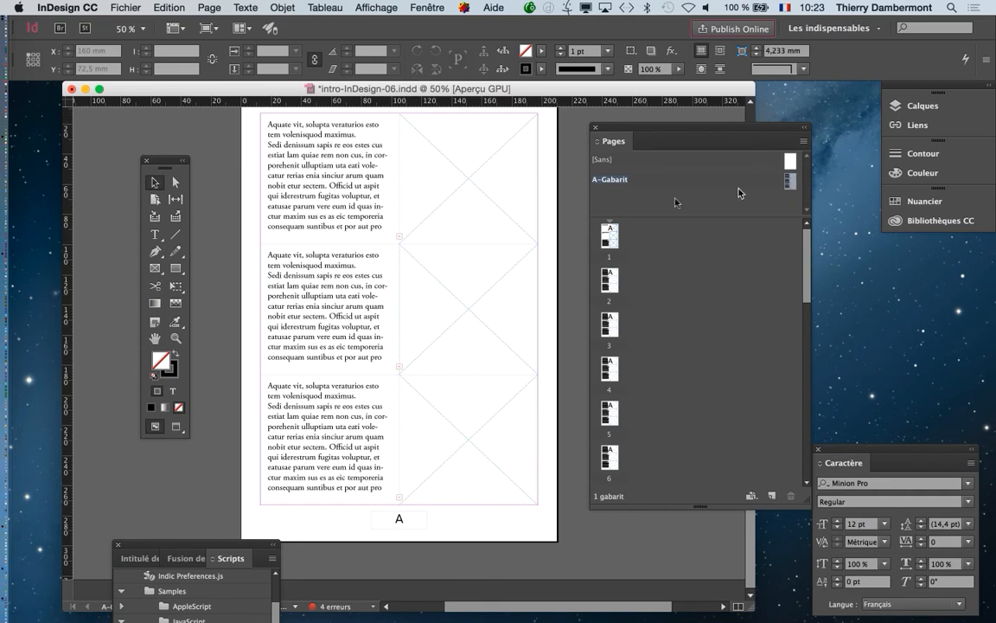
{"action": "left_click_drag", "start_coordinate": [226, 547], "coordinate": [426, 477]}
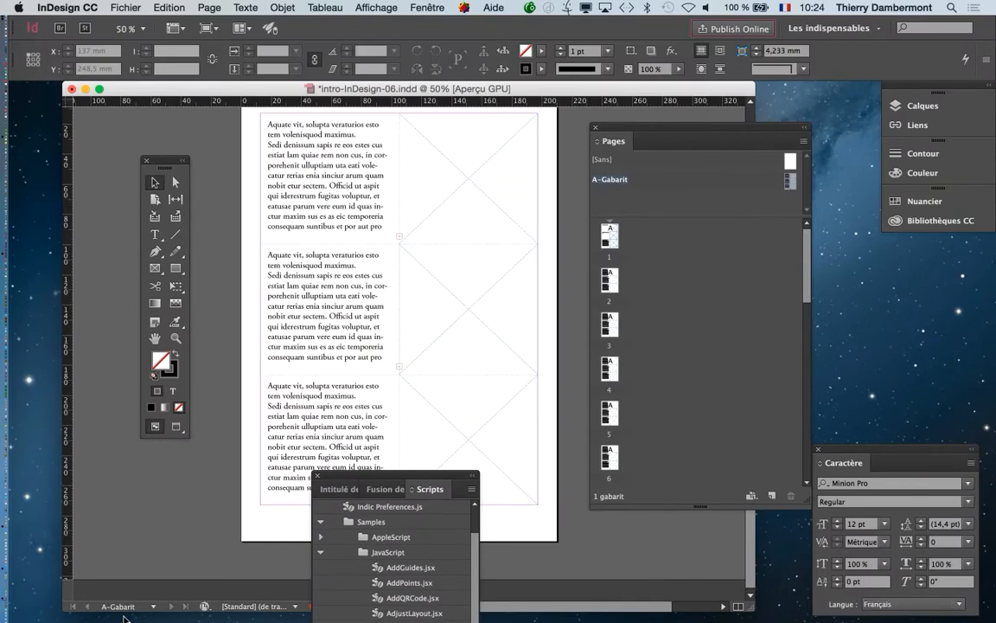
{"action": "mouse_move", "coordinate": [348, 473]}
{"action": "left_mouse_down"}
{"action": "mouse_move", "coordinate": [646, 516]}
{"action": "mouse_move", "coordinate": [642, 546]}
{"action": "left_mouse_up"}
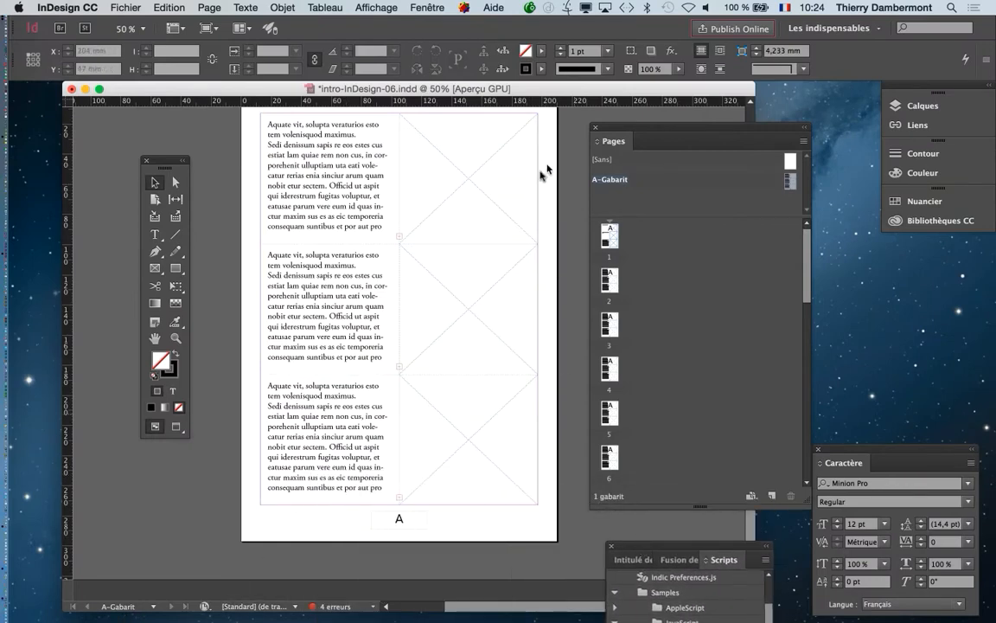
- Set the content fitting of the master's three image frames to Ajuster le contenu proportionnellement
{"action": "left_click_drag", "start_coordinate": [549, 160], "coordinate": [471, 441]}
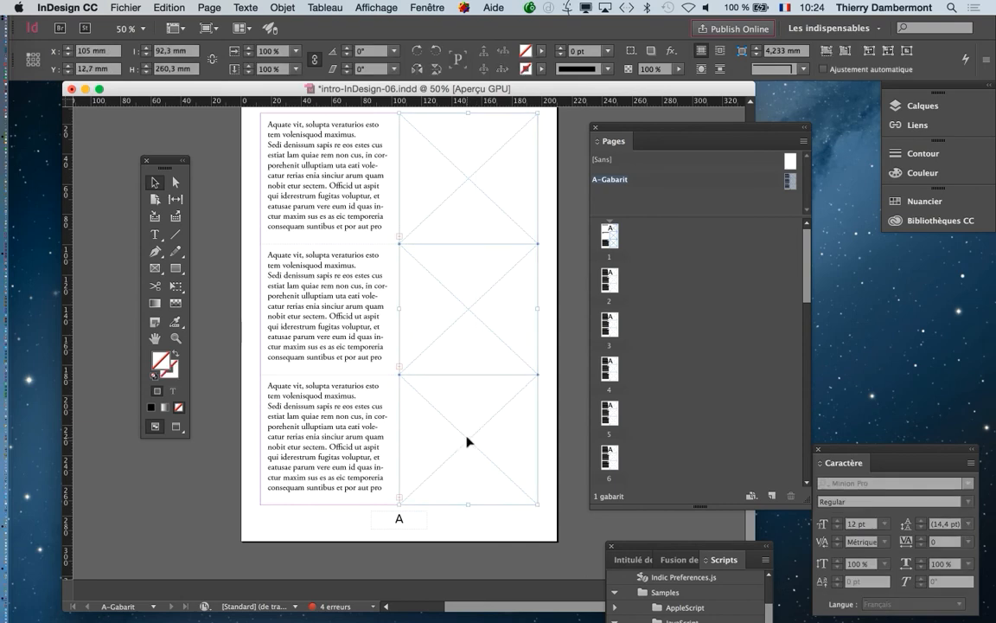
{"action": "left_click", "coordinate": [278, 8]}
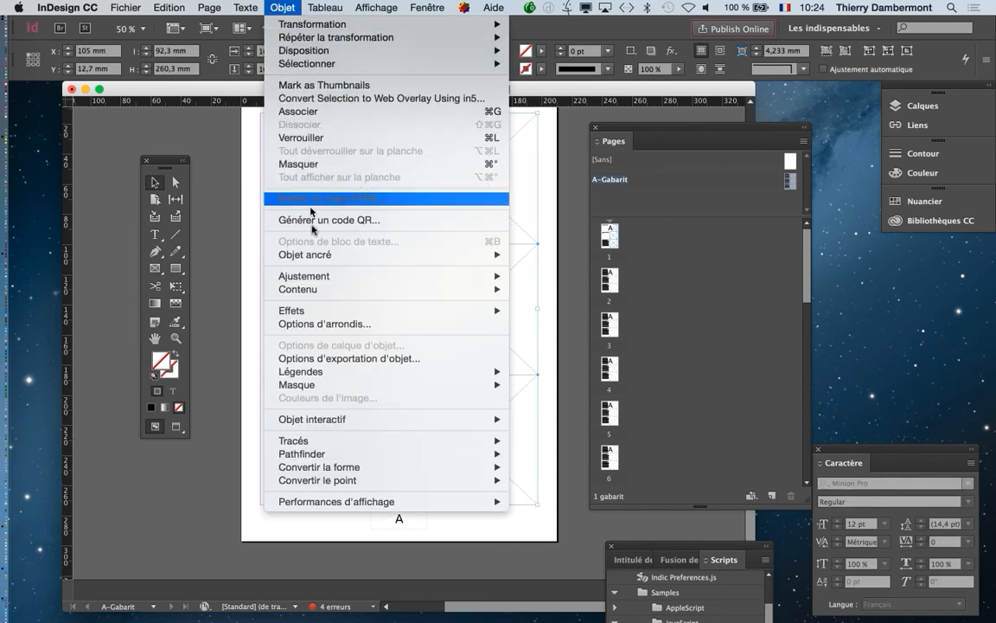
{"action": "mouse_move", "coordinate": [320, 275]}
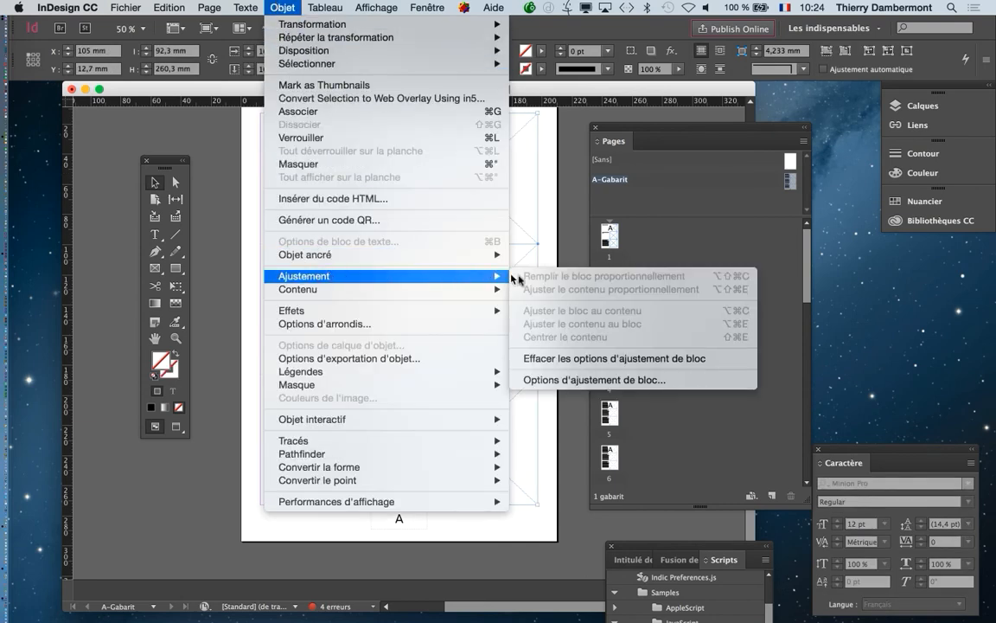
{"action": "left_click", "coordinate": [608, 380]}
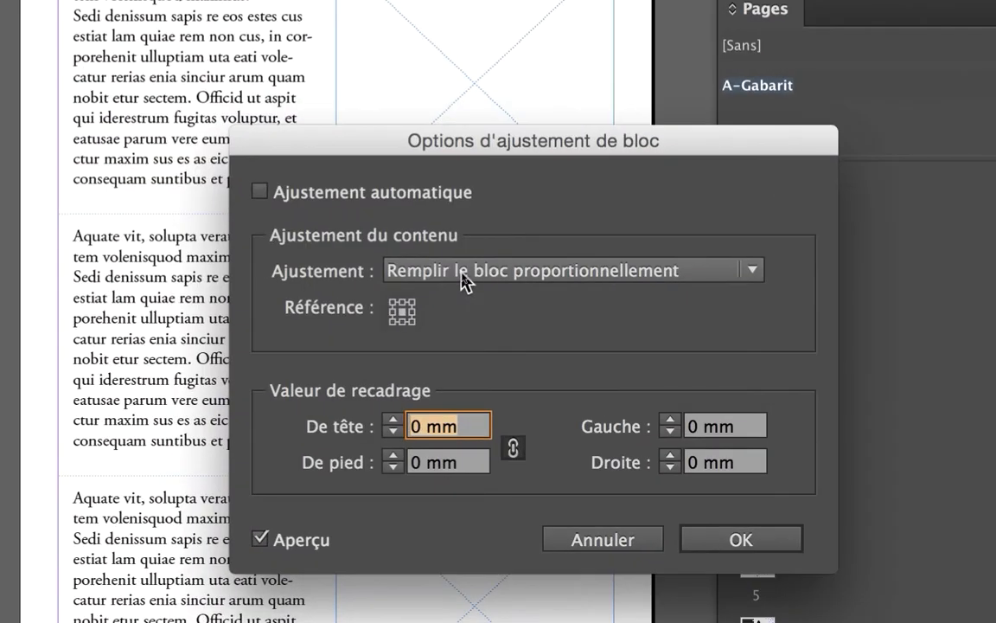
{"action": "left_click", "coordinate": [462, 275]}
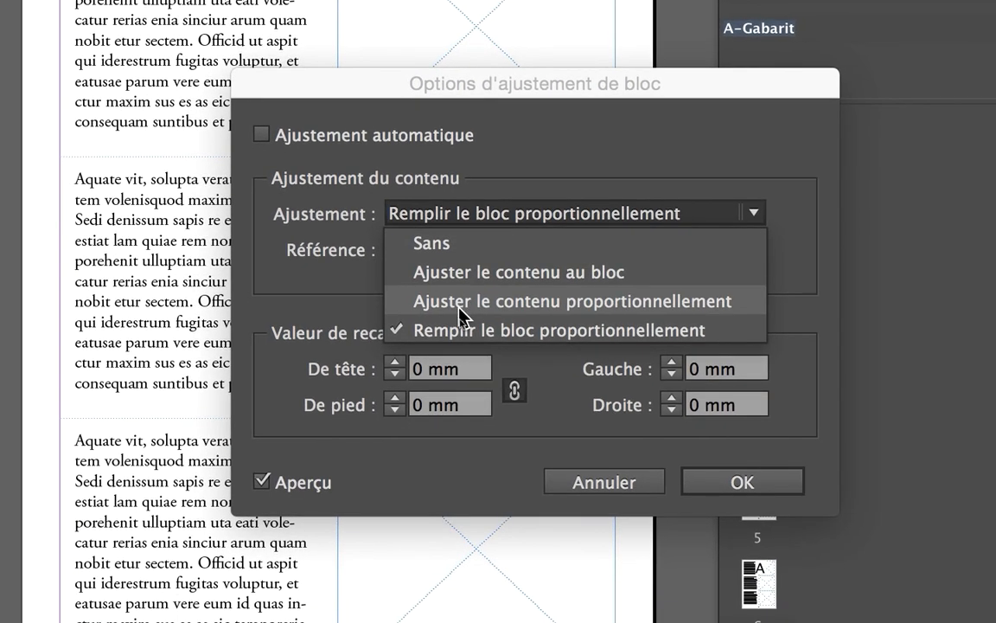
{"action": "left_click", "coordinate": [459, 303]}
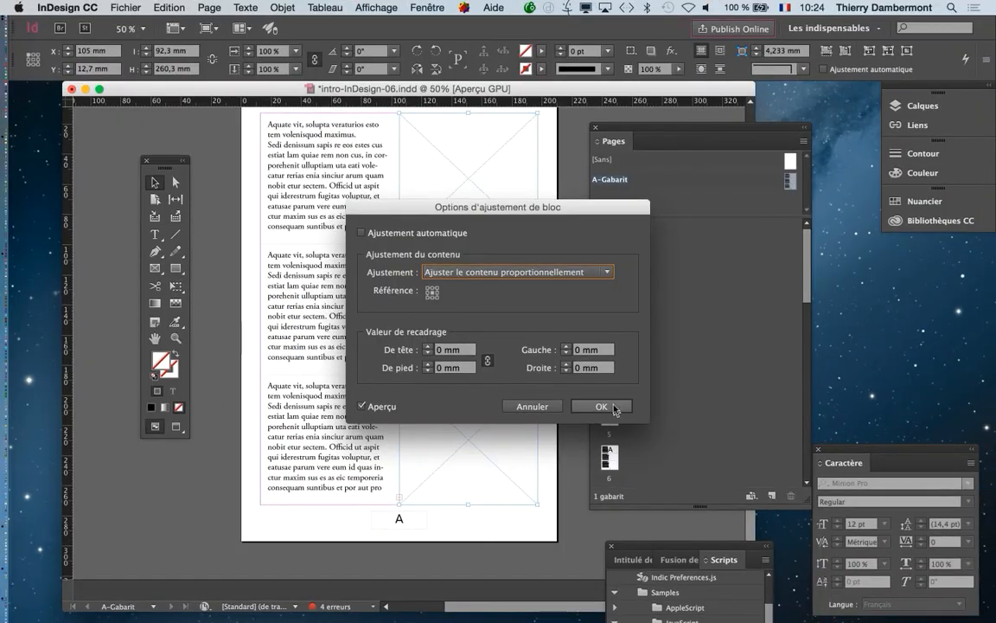
{"action": "left_click", "coordinate": [743, 537]}
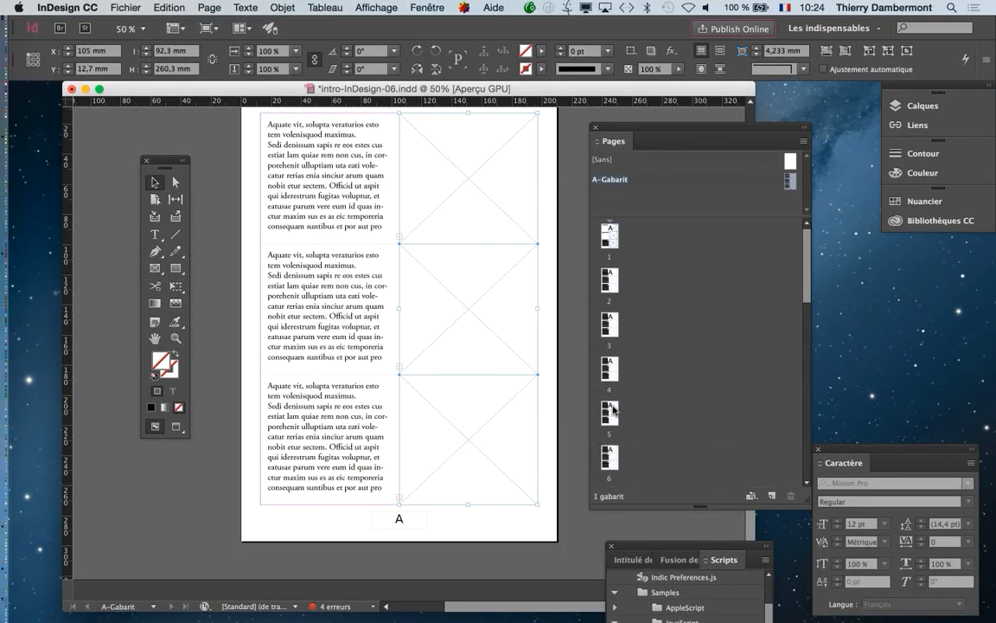
- Display page 1 and make room beside the document by moving the Pages and Scripts panels and narrowing the document window
{"action": "double_click", "coordinate": [613, 241]}
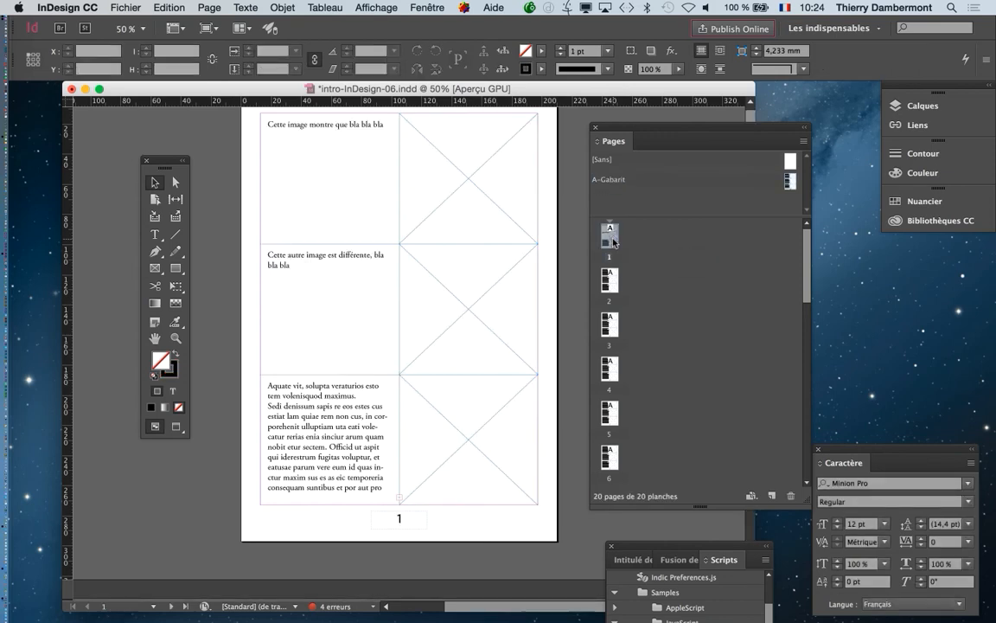
{"action": "left_click_drag", "start_coordinate": [610, 130], "coordinate": [78, 491]}
{"action": "left_click_drag", "start_coordinate": [645, 551], "coordinate": [453, 576]}
{"action": "left_click_drag", "start_coordinate": [737, 610], "coordinate": [532, 602]}
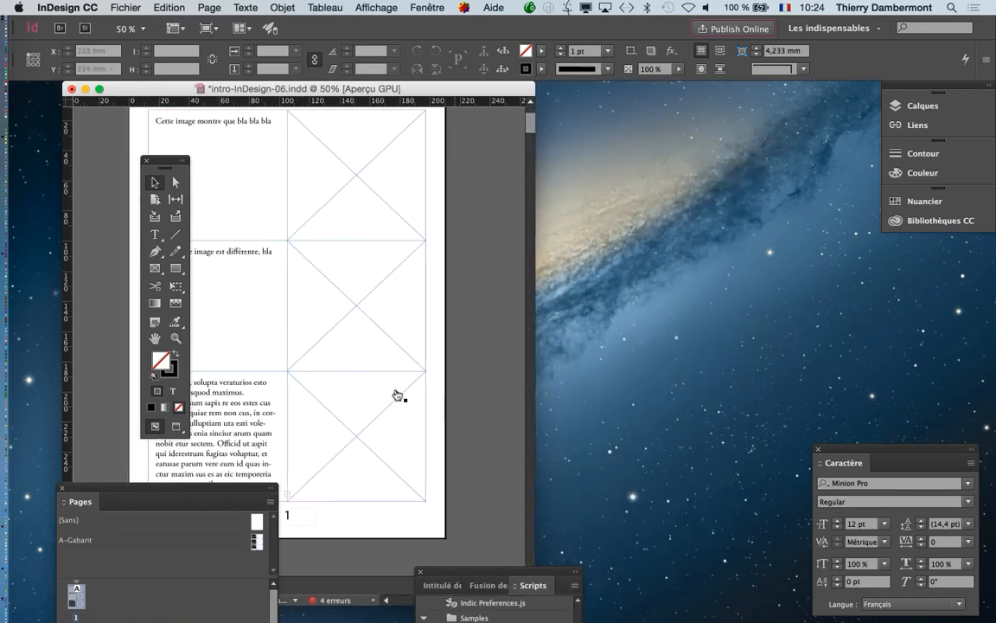
- Switch to the Finder and open the dessin en symétrie folder inside jour 2 - docs in a new window
{"action": "key", "text": "super+Tab"}
{"action": "key", "text": "super+Tab"}
{"action": "key", "text": "super+Tab"}
{"action": "key", "text": "super+Tab"}
{"action": "left_click", "coordinate": [114, 6]}
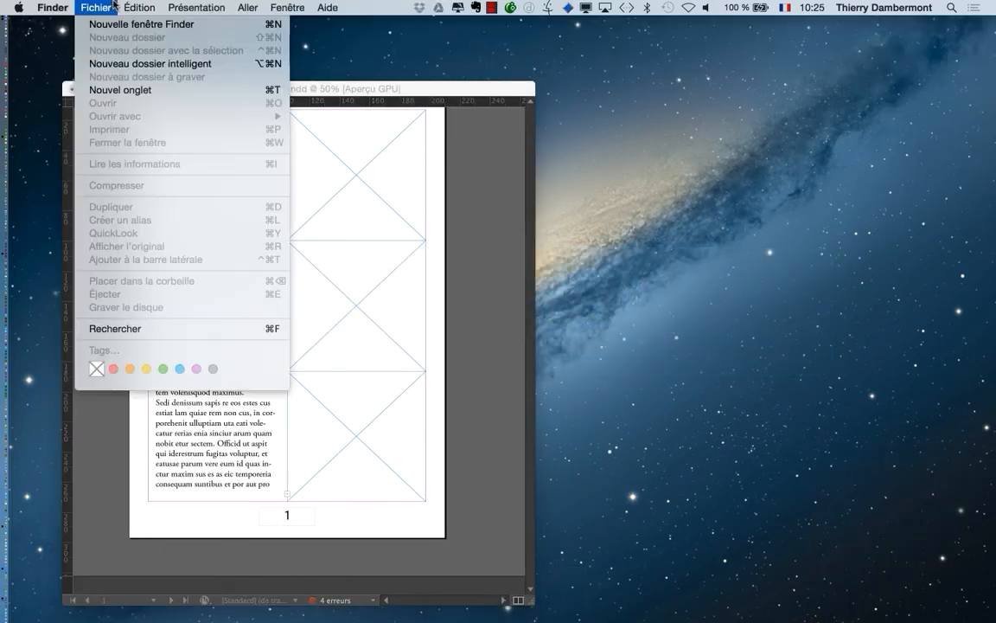
{"action": "left_click", "coordinate": [118, 24]}
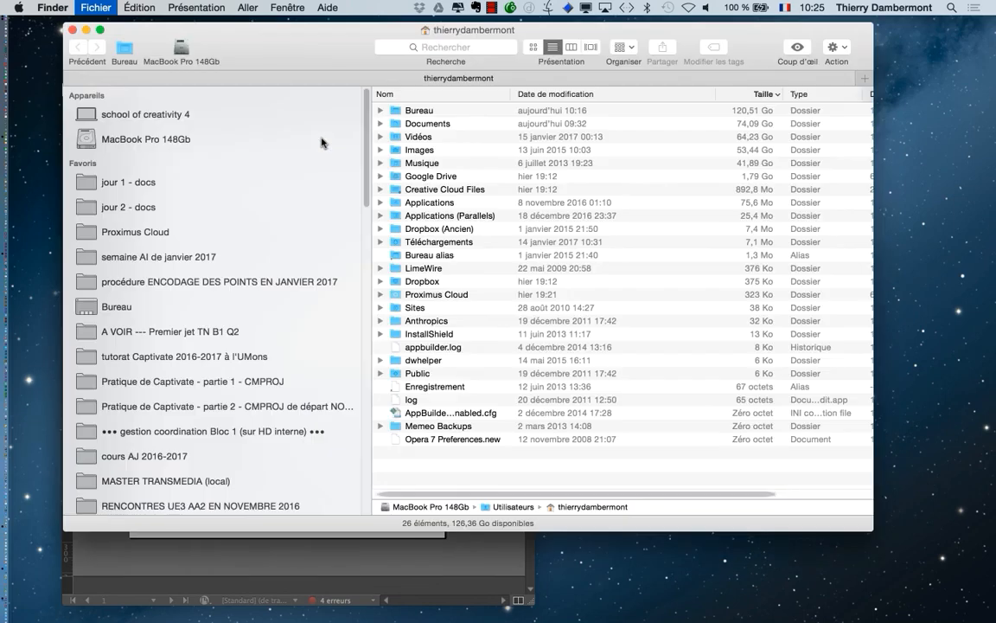
{"action": "left_click", "coordinate": [167, 210]}
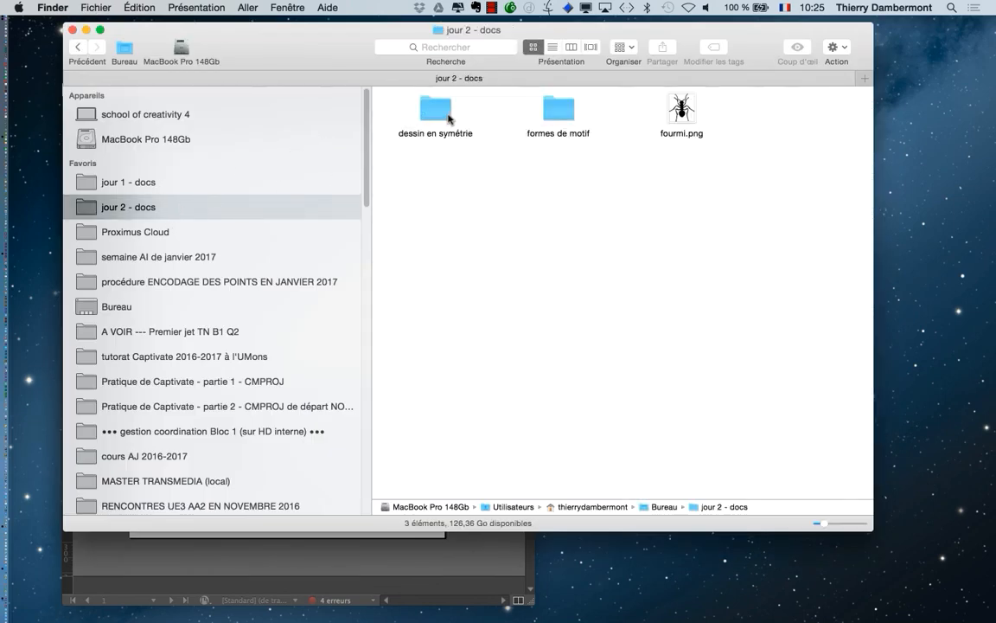
{"action": "left_click", "coordinate": [442, 111]}
{"action": "double_click", "coordinate": [439, 115]}
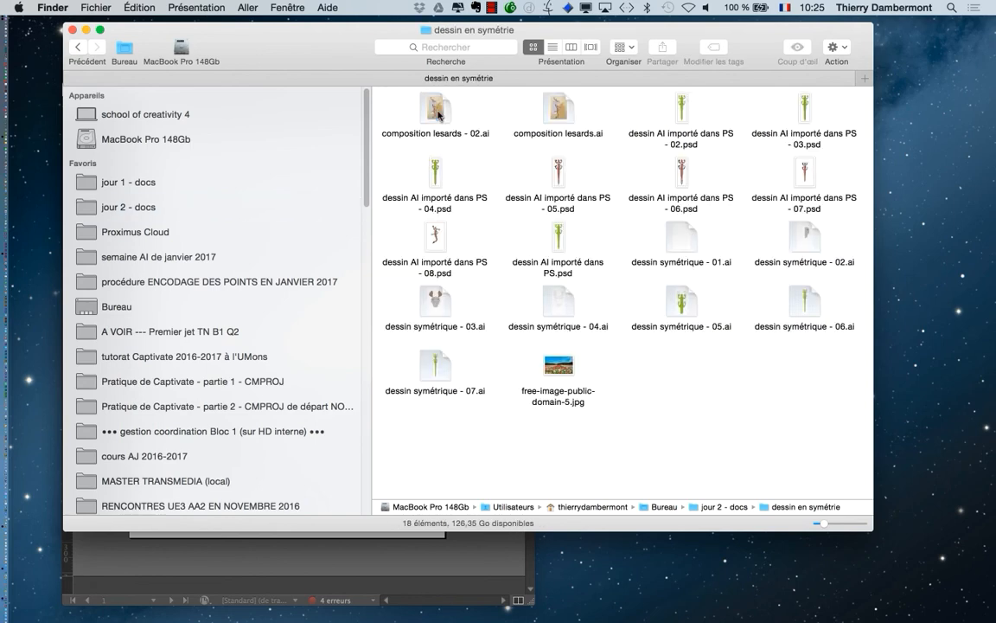
- Move the folder window beside the document and place free-image-public-domain-5.jpg in page 1's first image frame
{"action": "left_click_drag", "start_coordinate": [284, 45], "coordinate": [716, 48]}
{"action": "left_click", "coordinate": [947, 365]}
{"action": "left_click_drag", "start_coordinate": [936, 366], "coordinate": [395, 199]}
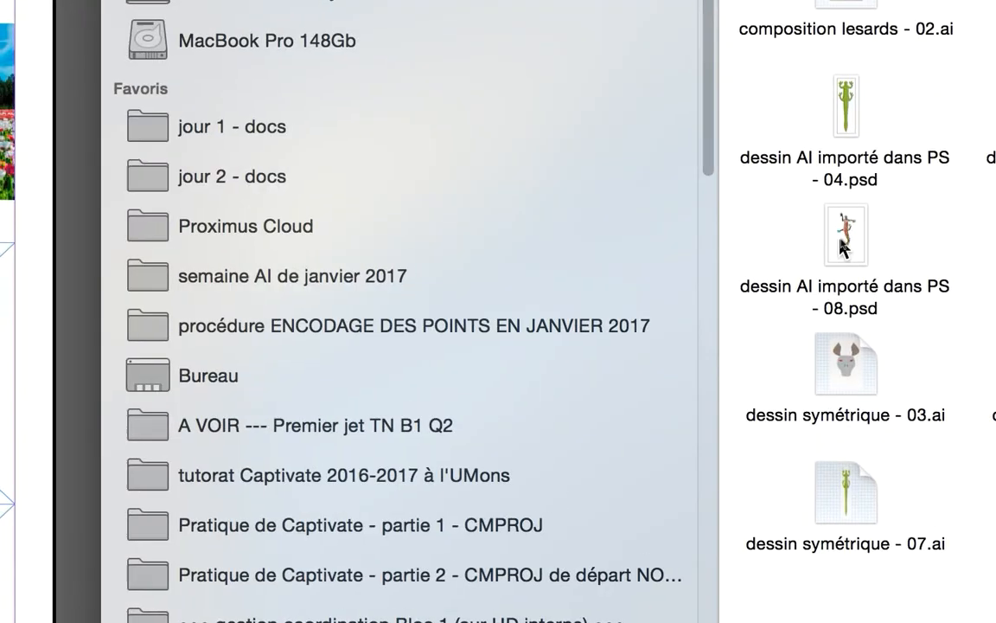
- Place dessin AI importé dans PS - 08.psd in page 1's second image frame and composition lesards - 02.ai in the third
{"action": "left_click", "coordinate": [842, 242]}
{"action": "left_click_drag", "start_coordinate": [841, 242], "coordinate": [471, 301]}
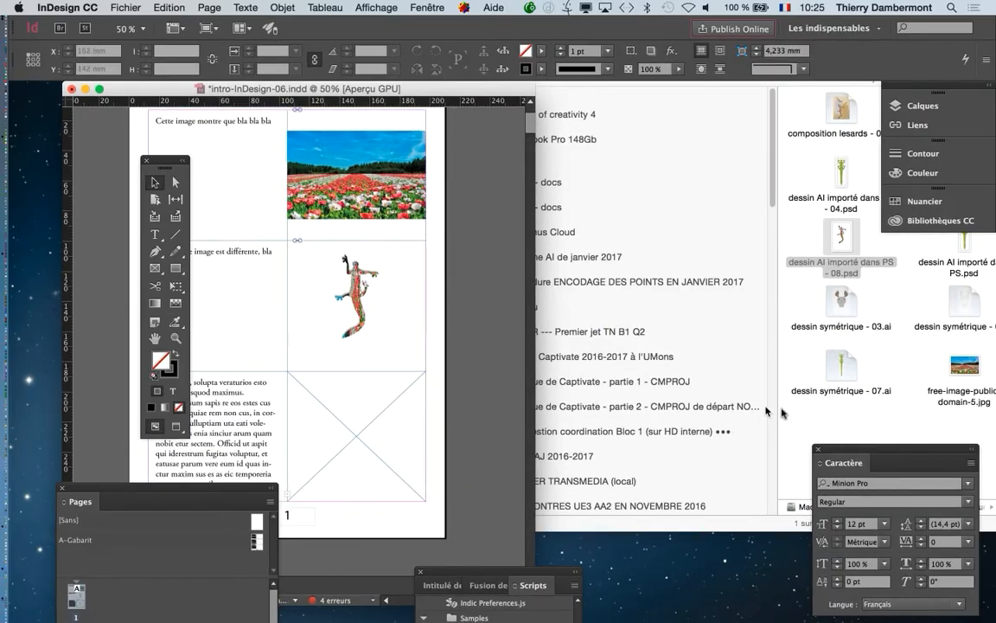
{"action": "left_click", "coordinate": [818, 420]}
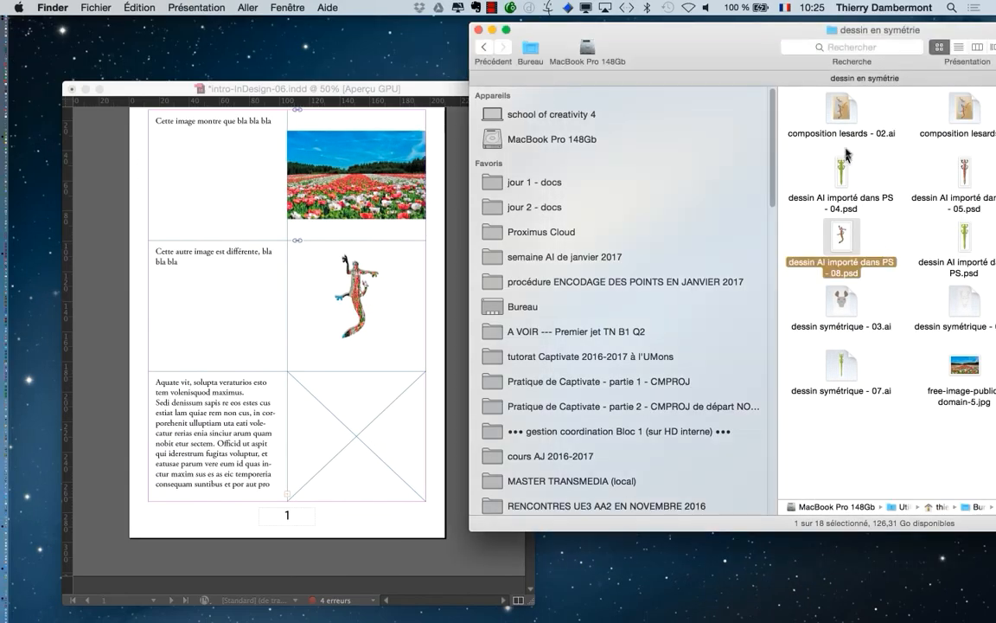
{"action": "left_click_drag", "start_coordinate": [841, 111], "coordinate": [380, 432]}
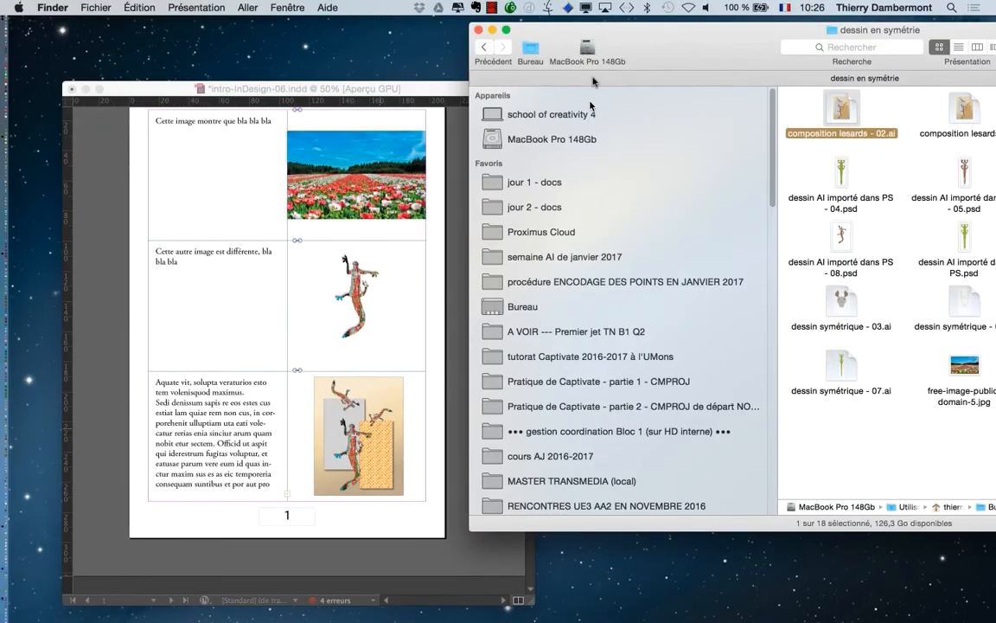
- Close the Finder window, return to InDesign and display page 2 with the Pages and Tools panels moved clear of it
{"action": "left_click", "coordinate": [478, 30]}
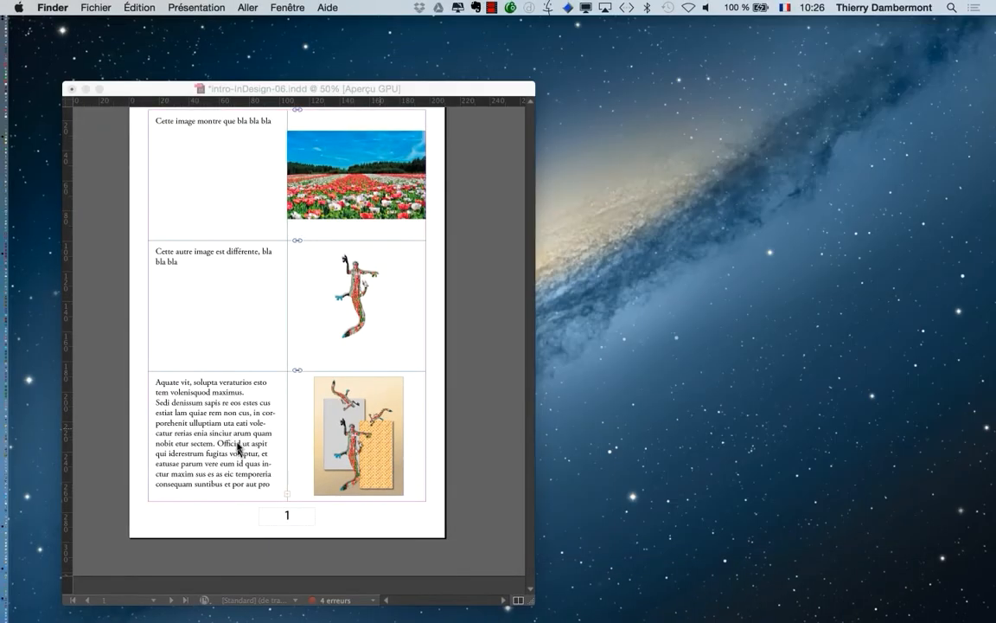
{"action": "left_click", "coordinate": [342, 90]}
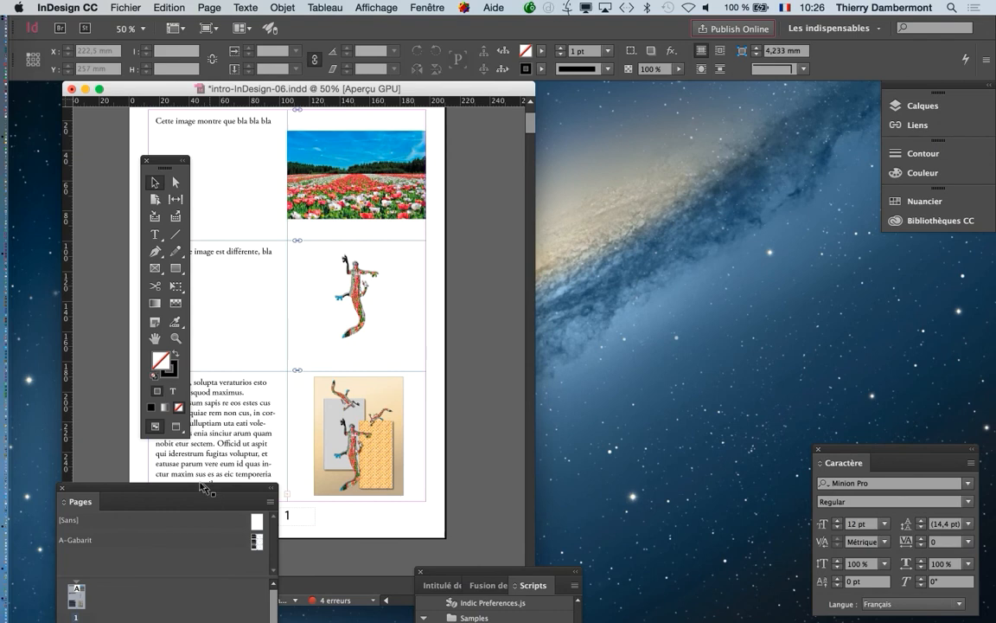
{"action": "left_click_drag", "start_coordinate": [205, 490], "coordinate": [739, 123]}
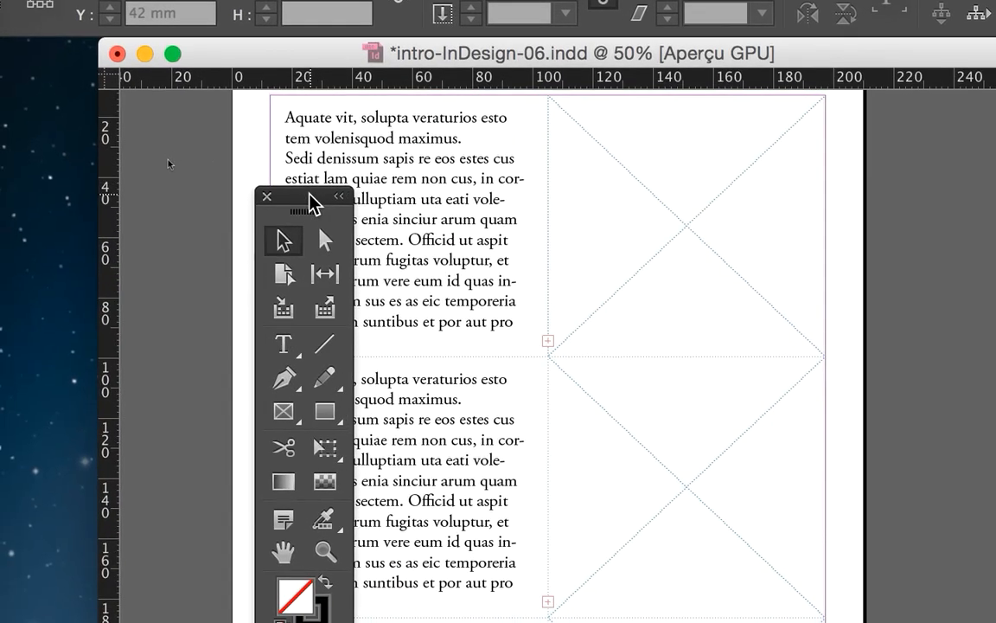
{"action": "left_click_drag", "start_coordinate": [313, 202], "coordinate": [190, 124]}
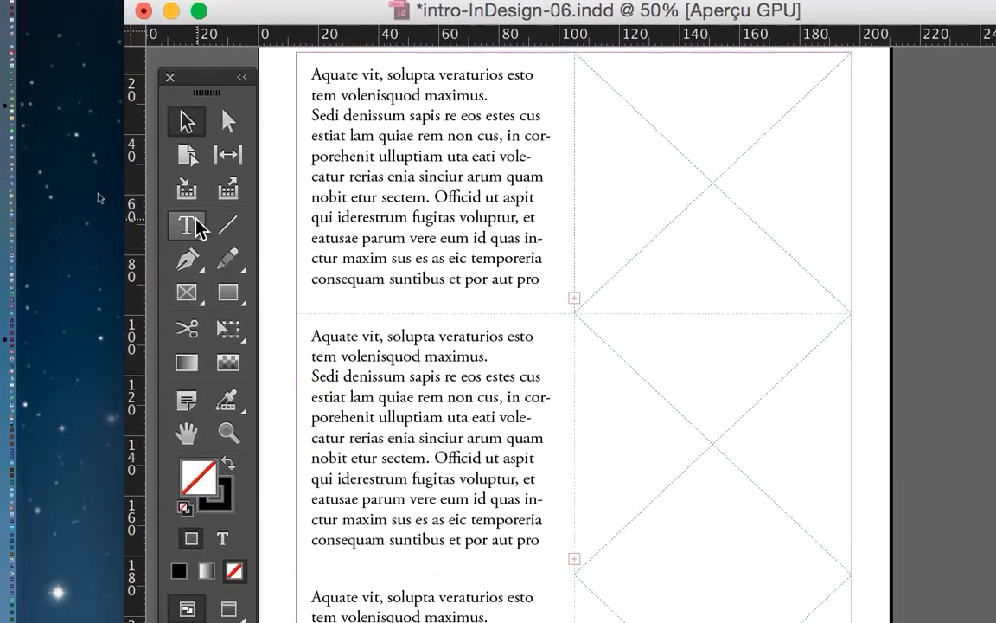
- Release the three text frames and three image frames on page 2 from the master with the Selection tool
{"action": "left_click", "coordinate": [195, 227]}
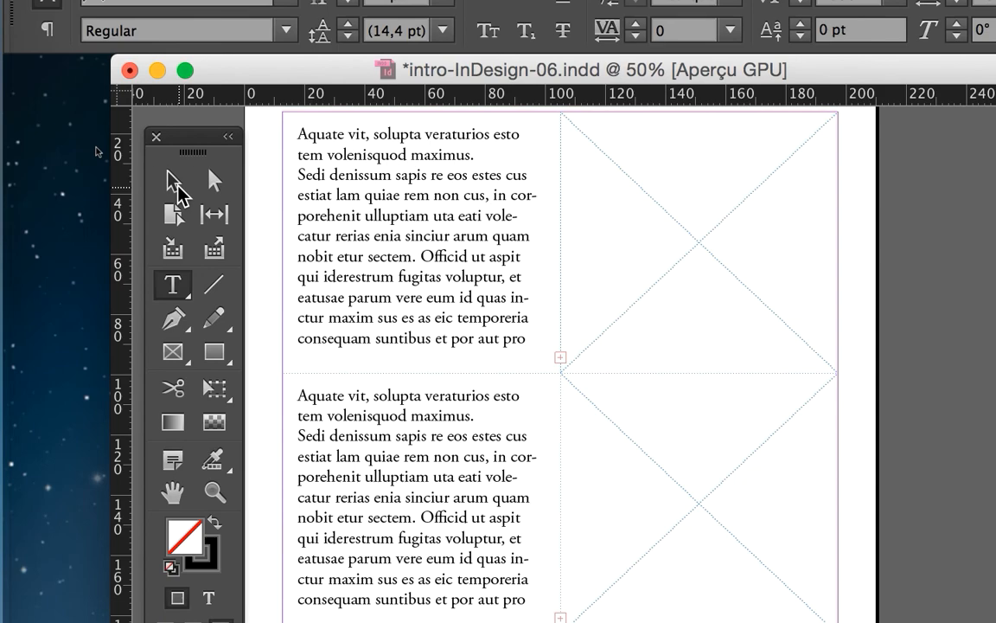
{"action": "left_click", "coordinate": [182, 192]}
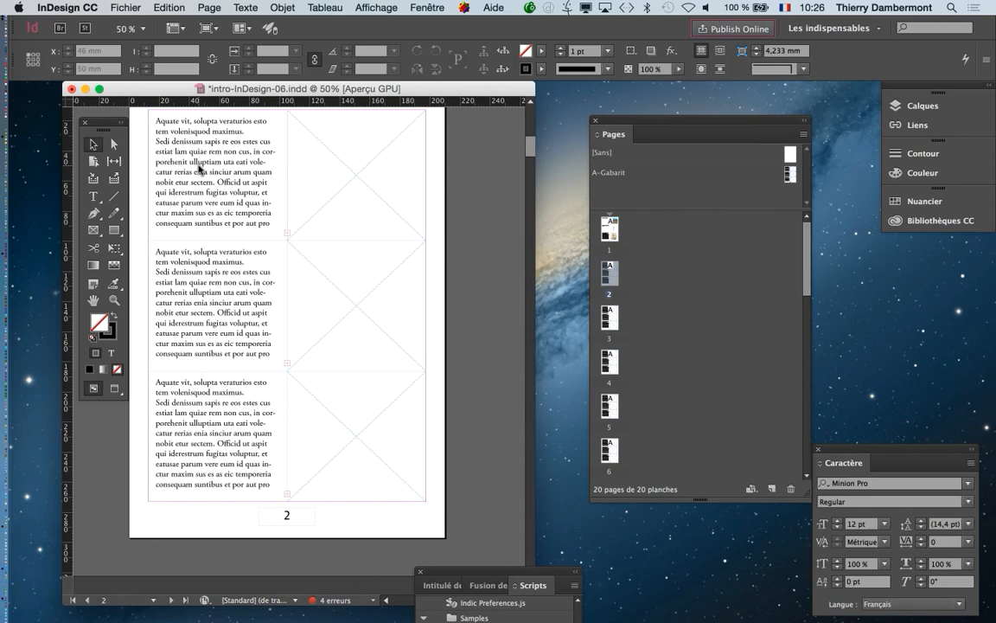
{"action": "left_click", "coordinate": [199, 169], "text": "shift+super"}
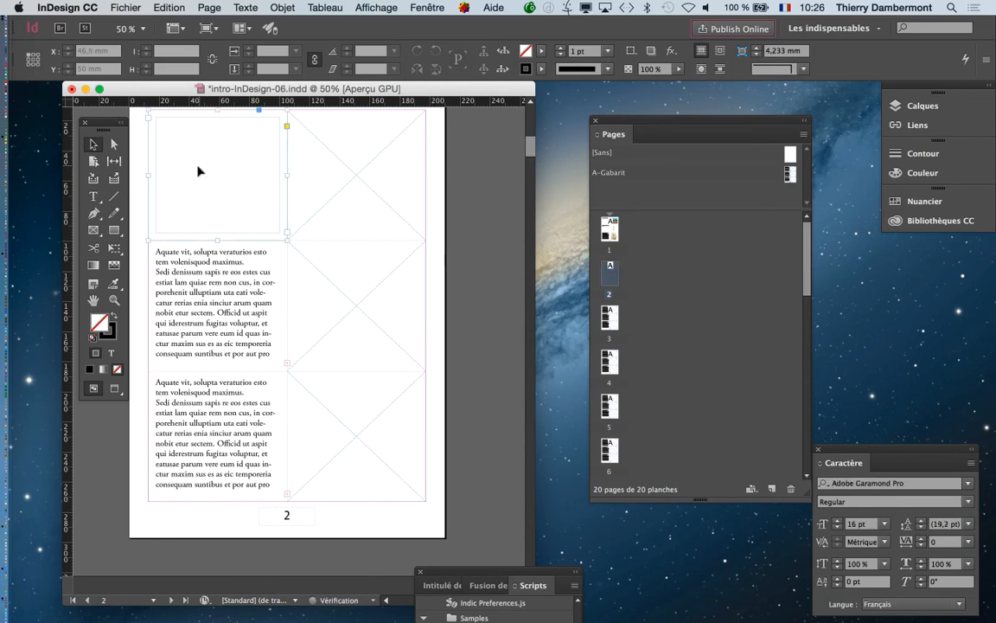
{"action": "left_click", "coordinate": [240, 308], "text": "shift+super"}
{"action": "left_click", "coordinate": [270, 451], "text": "shift+super"}
{"action": "left_click", "coordinate": [341, 455], "text": "shift+super"}
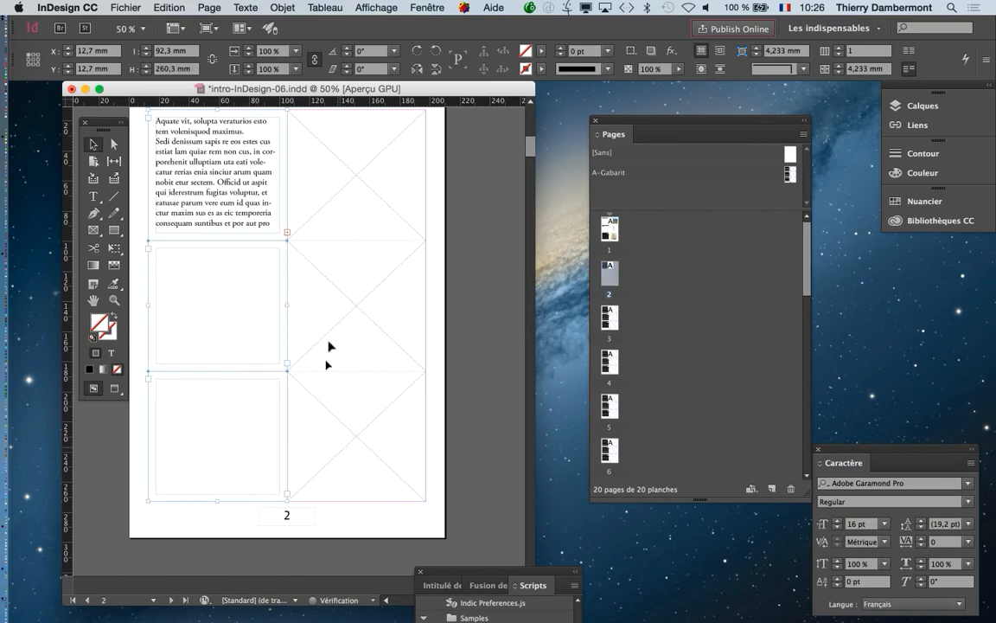
{"action": "left_click", "coordinate": [338, 324], "text": "shift+super"}
{"action": "left_click", "coordinate": [347, 221], "text": "shift+super"}
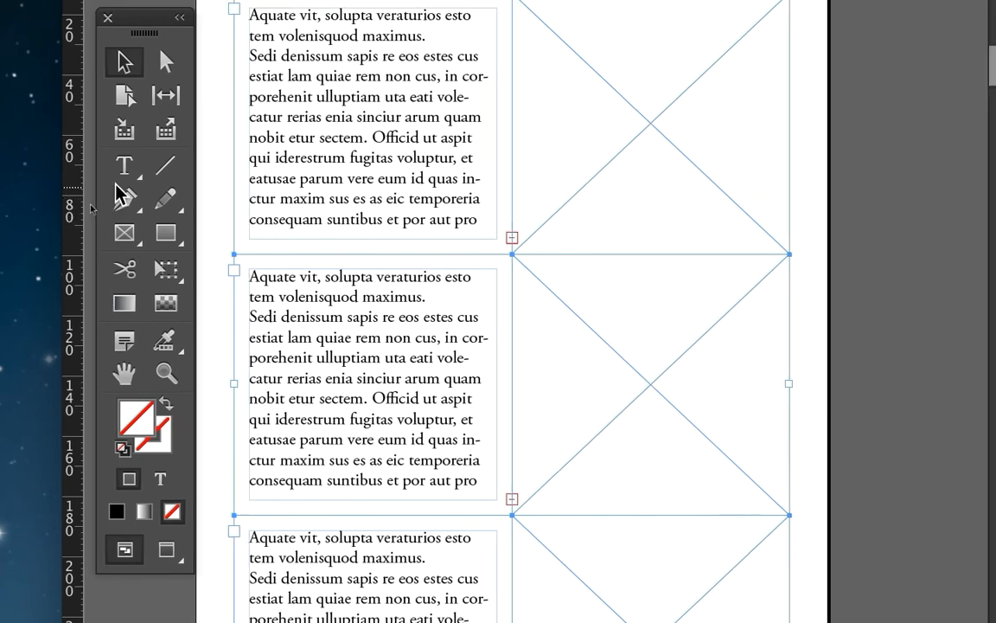
- Replace the placeholder text in page 2's first text frame with "suite de l'explication" and move the Tools palette off the page
{"action": "left_click", "coordinate": [125, 168]}
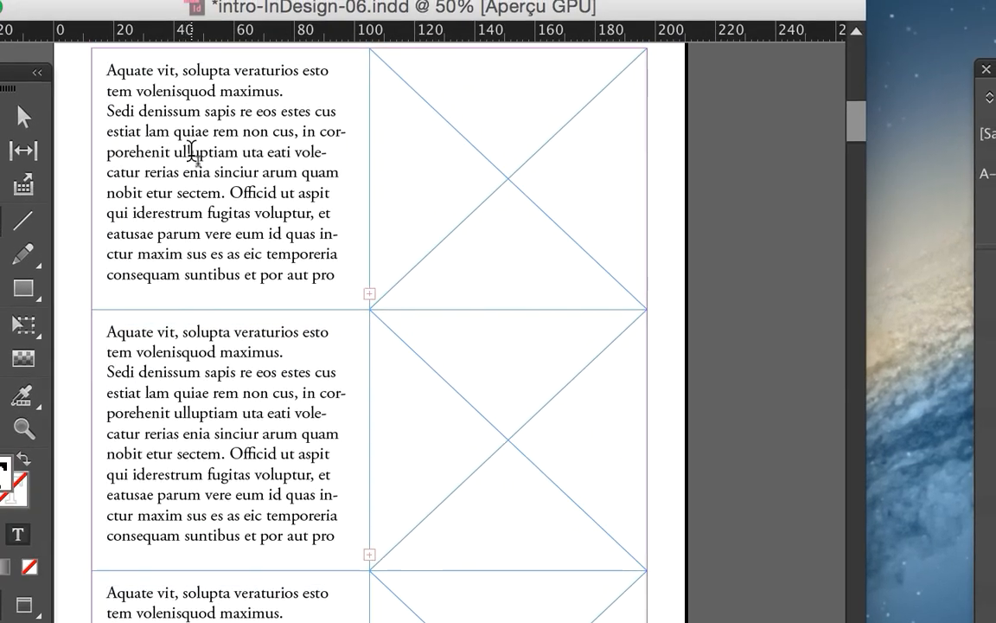
{"action": "key", "text": "super+a"}
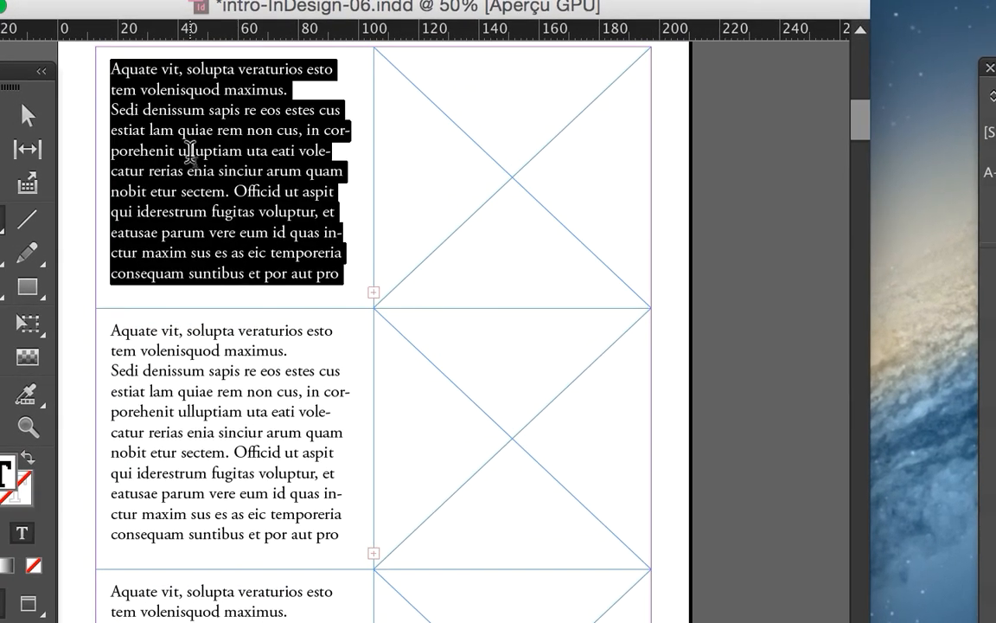
{"action": "type", "text": "suite de l'explication"}
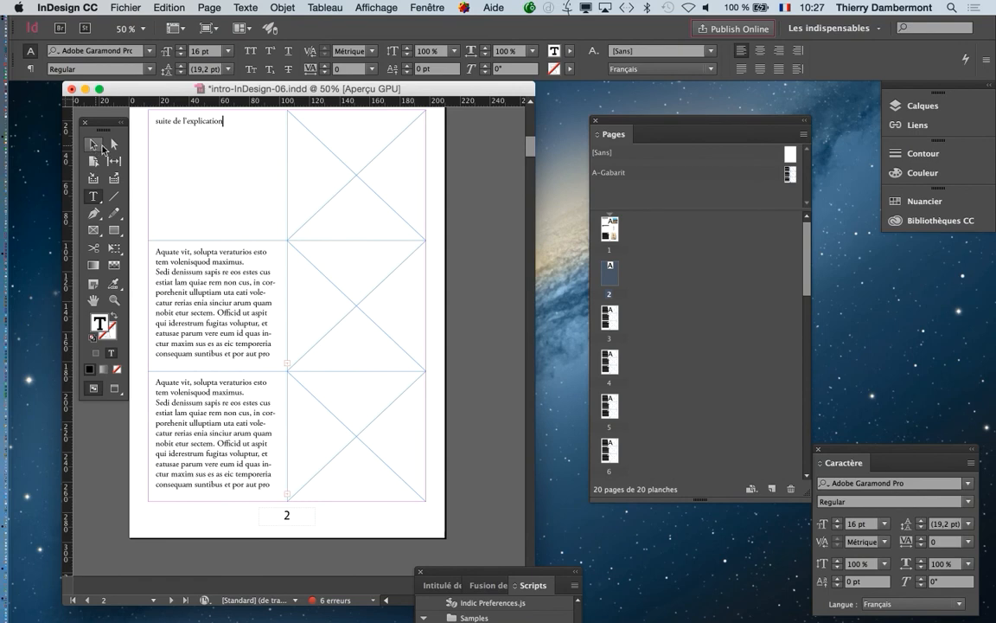
{"action": "left_click_drag", "start_coordinate": [101, 134], "coordinate": [37, 134]}
{"action": "left_click", "coordinate": [27, 144]}
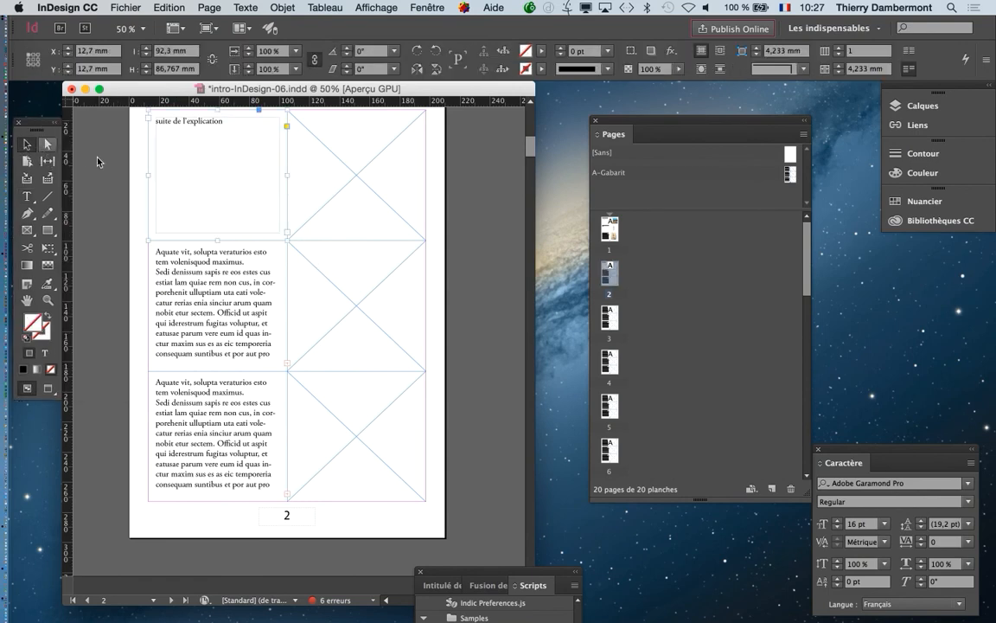
- Deselect the text frame, zoom out to 25%, bring the Pages panel over the document's edge and select the A-Gabarit master
{"action": "left_click", "coordinate": [95, 177]}
{"action": "key", "text": "super+minus"}
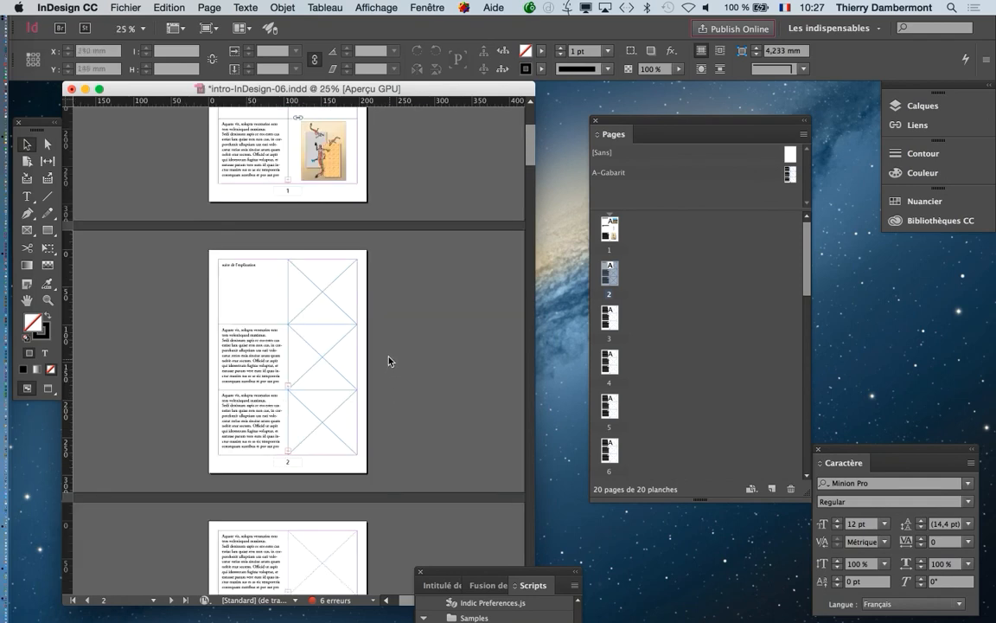
{"action": "left_click_drag", "start_coordinate": [775, 129], "coordinate": [654, 124]}
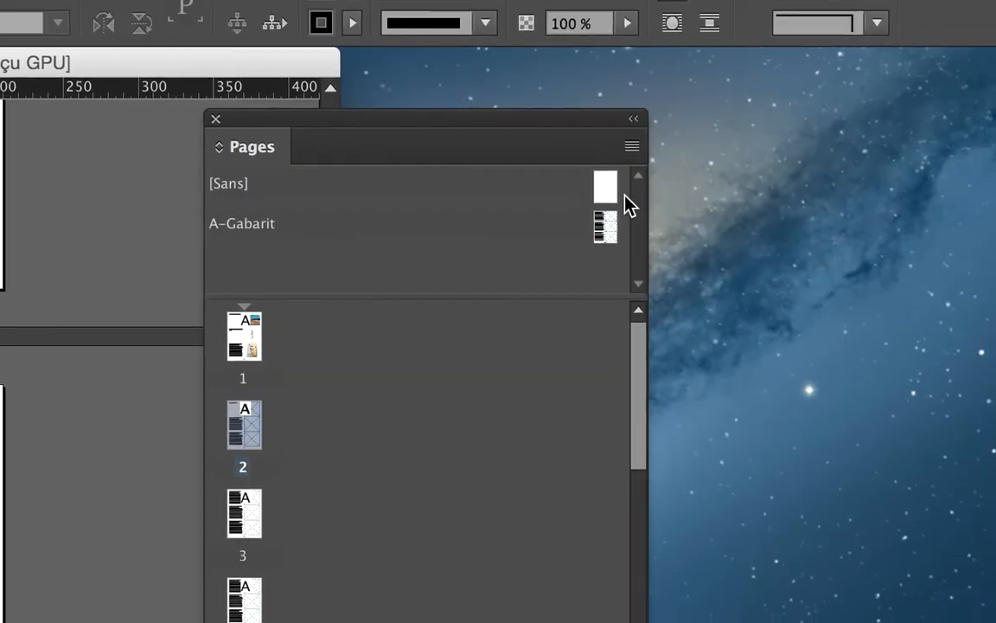
{"action": "left_click", "coordinate": [605, 228]}
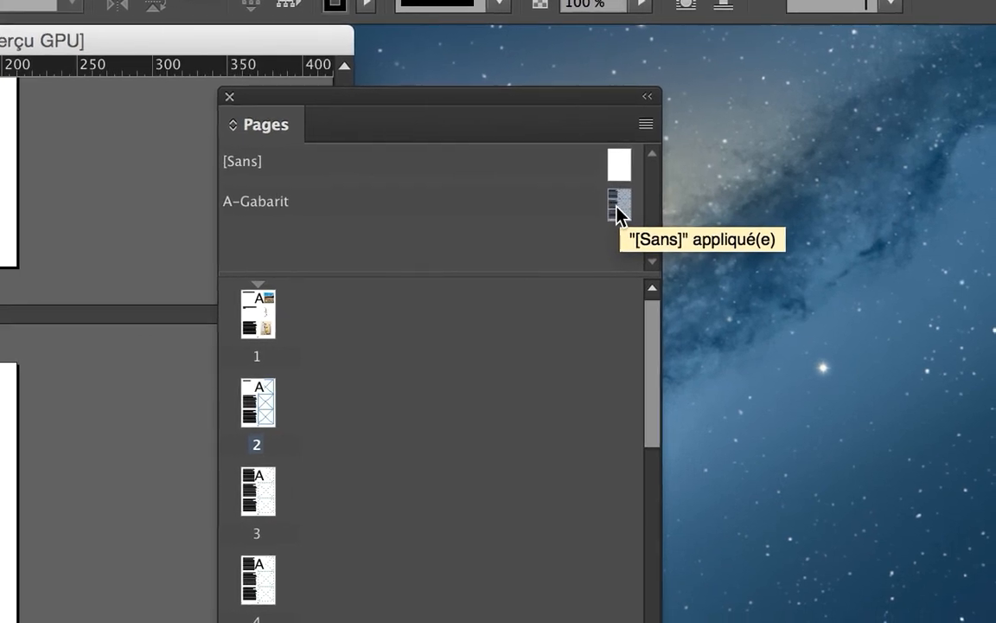
{"action": "left_click_drag", "start_coordinate": [617, 212], "coordinate": [332, 310]}
{"action": "left_click_drag", "start_coordinate": [499, 249], "coordinate": [488, 251]}
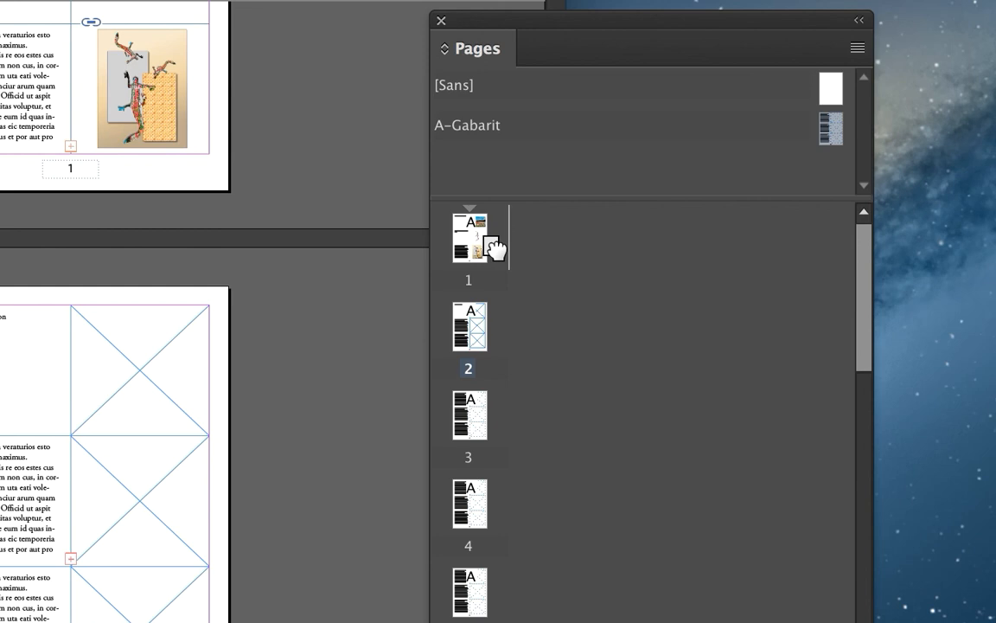
{"action": "left_click_drag", "start_coordinate": [495, 249], "coordinate": [496, 224]}
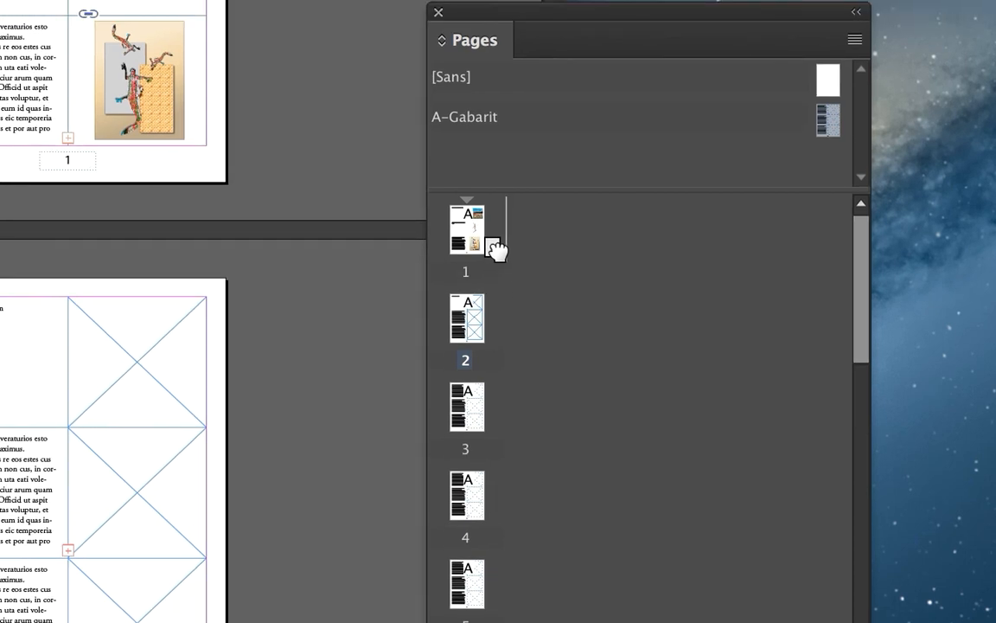
{"action": "left_click_drag", "start_coordinate": [497, 249], "coordinate": [811, 128]}
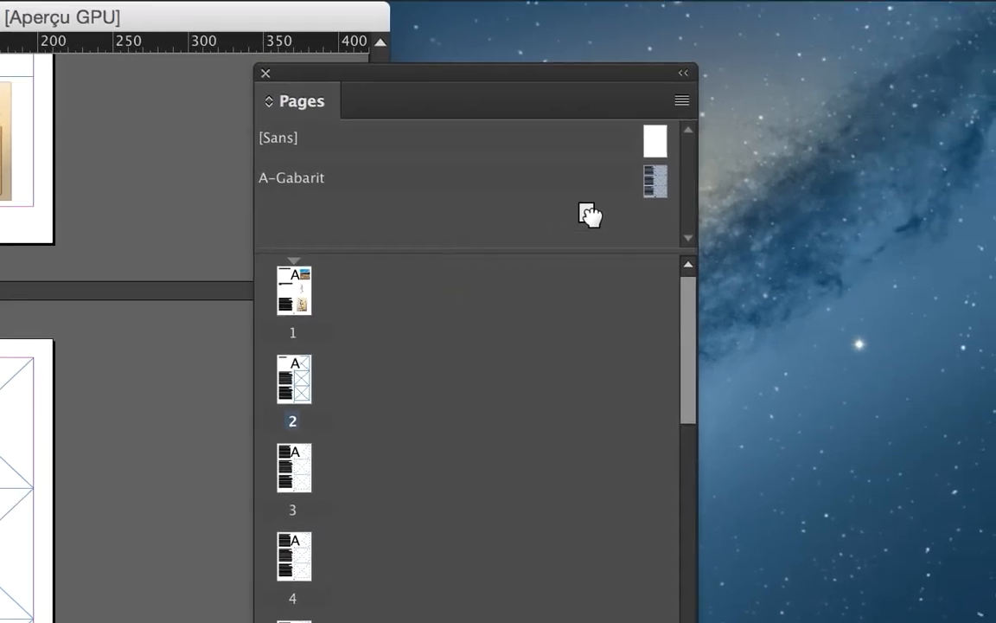
{"action": "left_click_drag", "start_coordinate": [608, 206], "coordinate": [625, 216]}
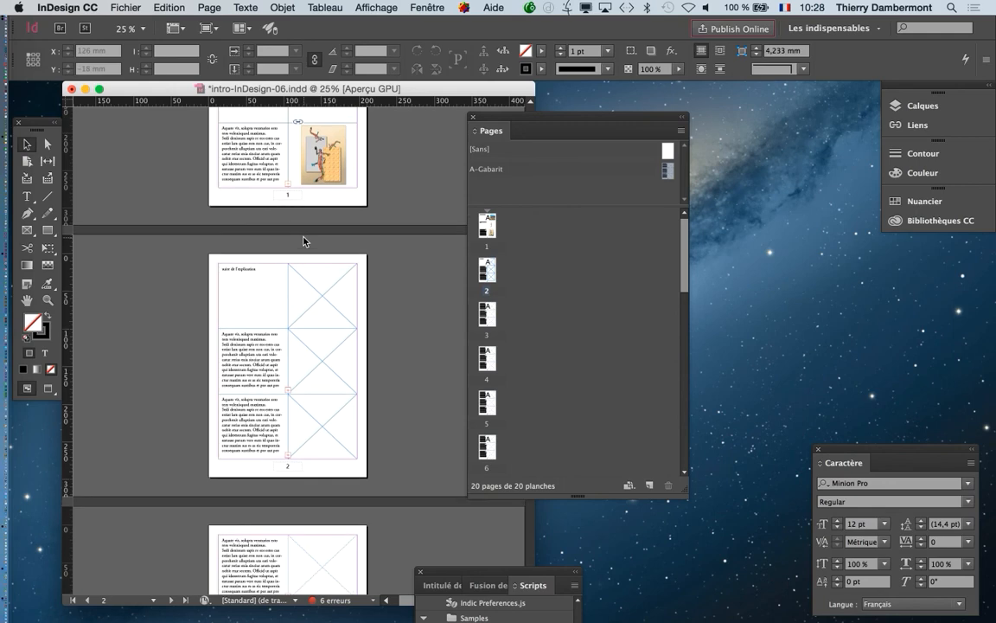
- Delete the flower-field image from page 1's first image frame with the Direct Selection tool, keeping the frame itself
{"action": "scroll", "coordinate": [304, 238], "scroll_direction": "up", "scroll_amount": 5}
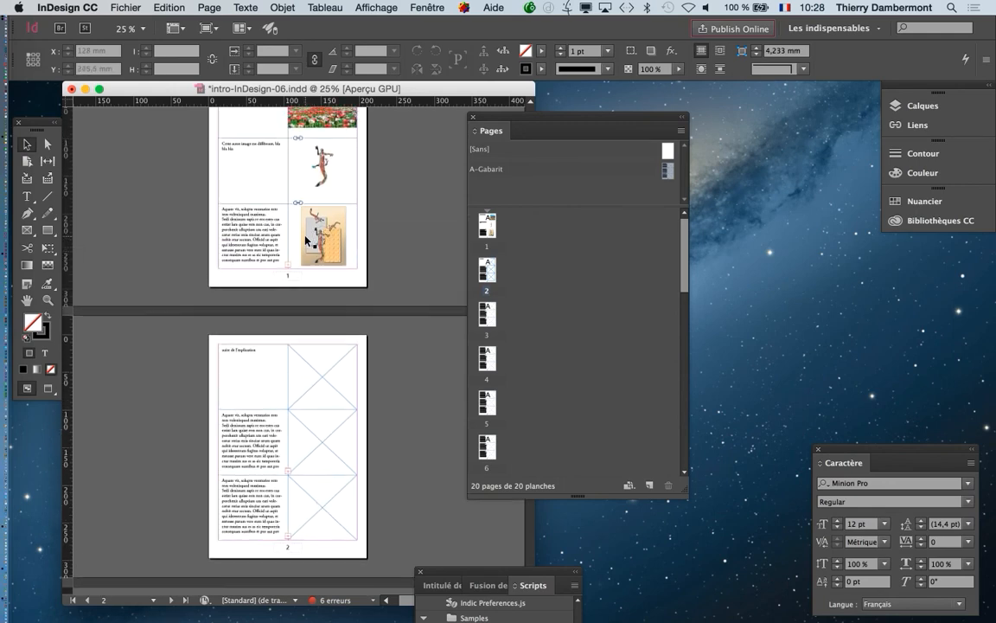
{"action": "scroll", "coordinate": [307, 241], "scroll_direction": "up", "scroll_amount": 5}
{"action": "scroll", "coordinate": [332, 212], "scroll_direction": "up", "scroll_amount": 1}
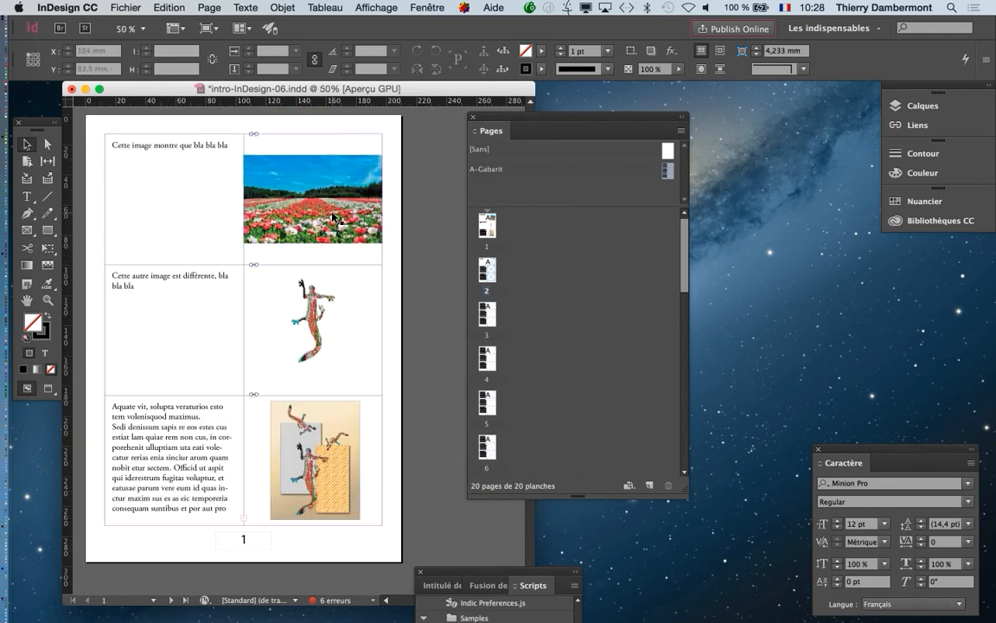
{"action": "left_click", "coordinate": [47, 147]}
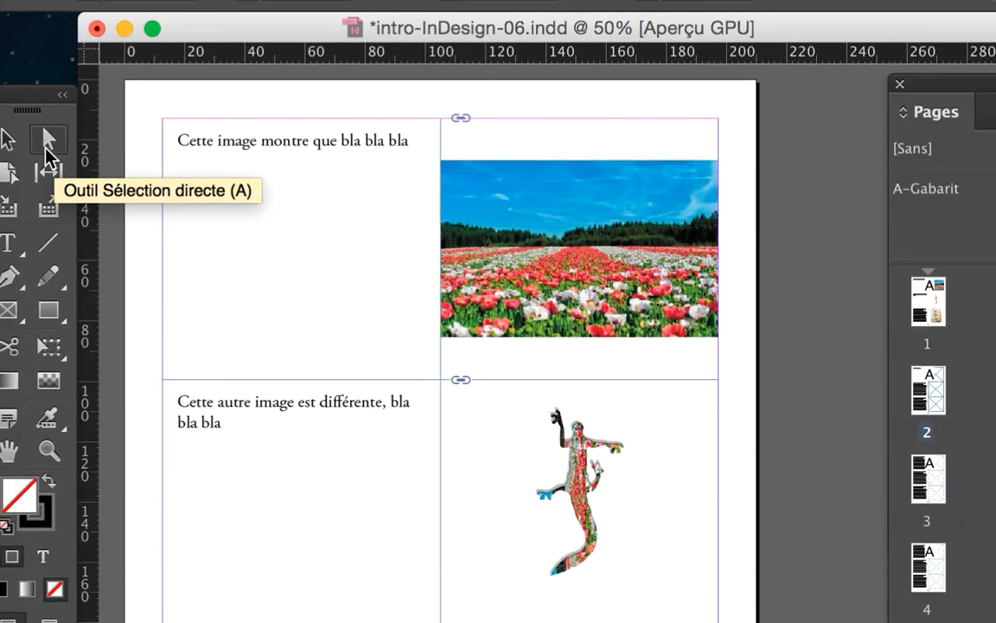
{"action": "left_click", "coordinate": [21, 145]}
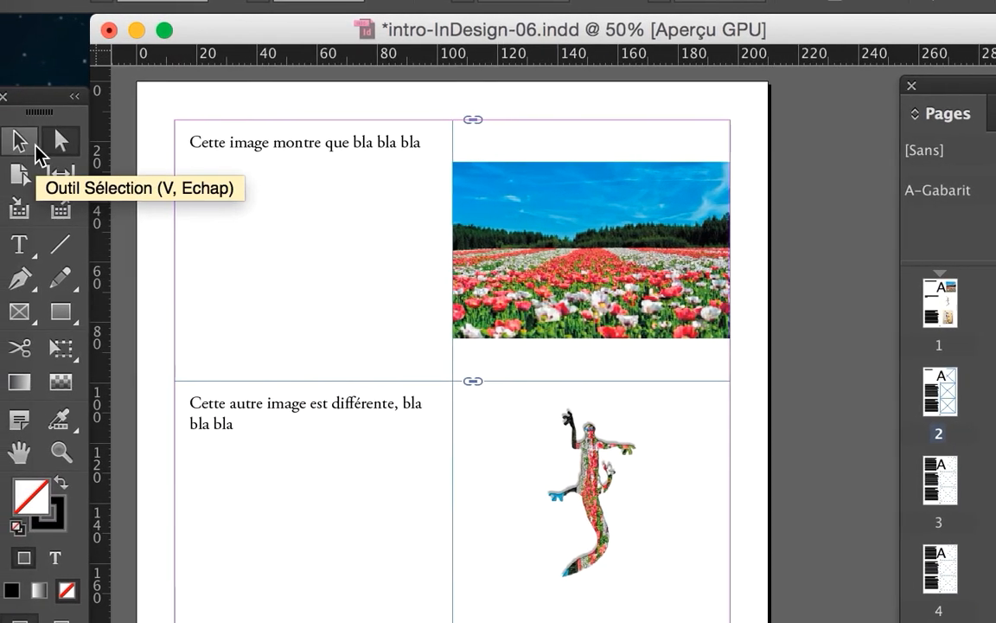
{"action": "left_click", "coordinate": [66, 145]}
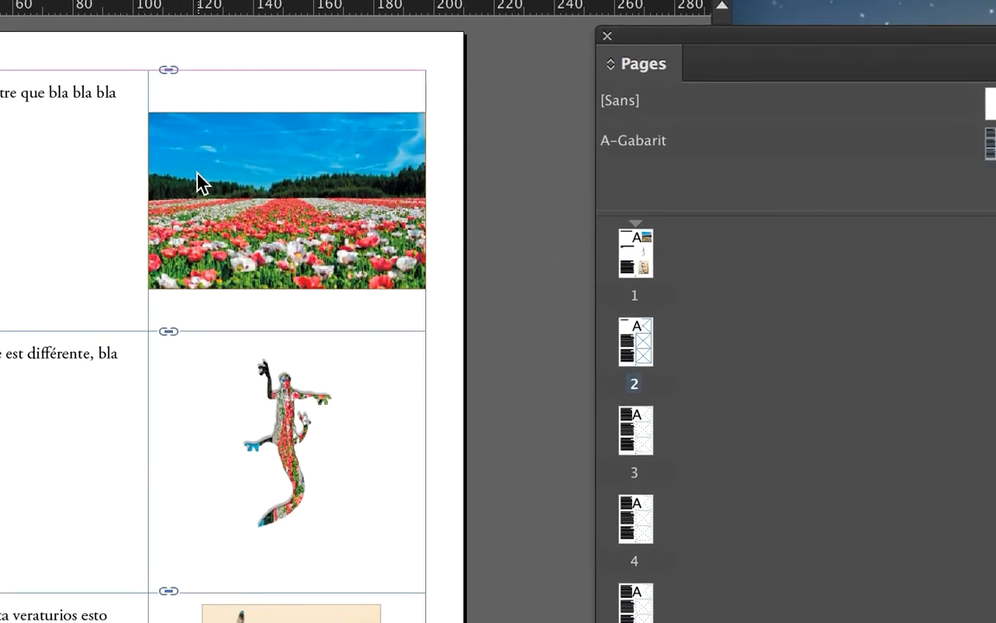
{"action": "left_click", "coordinate": [481, 221]}
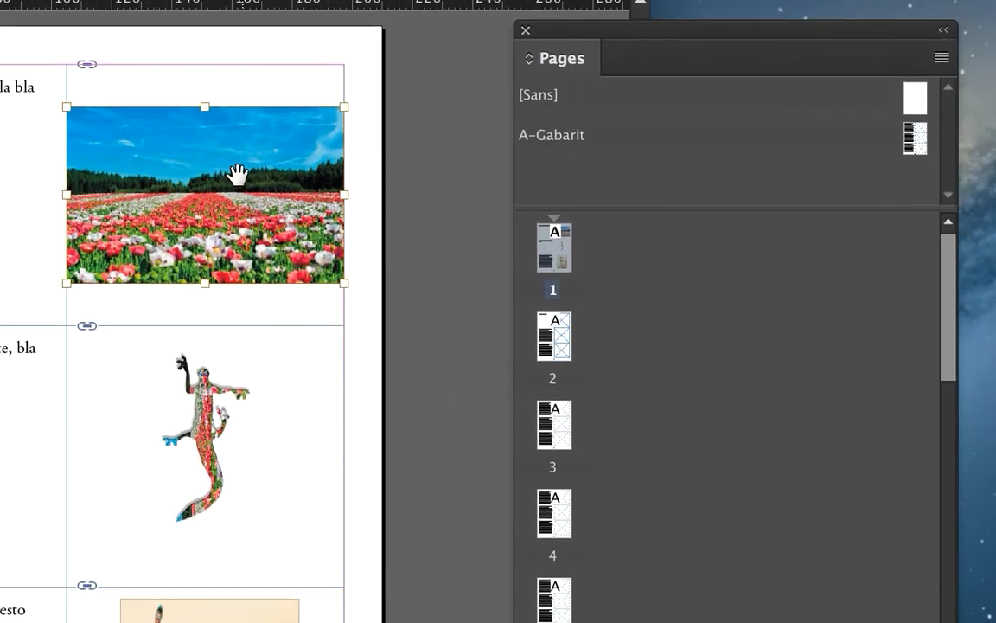
{"action": "key", "text": "Delete"}
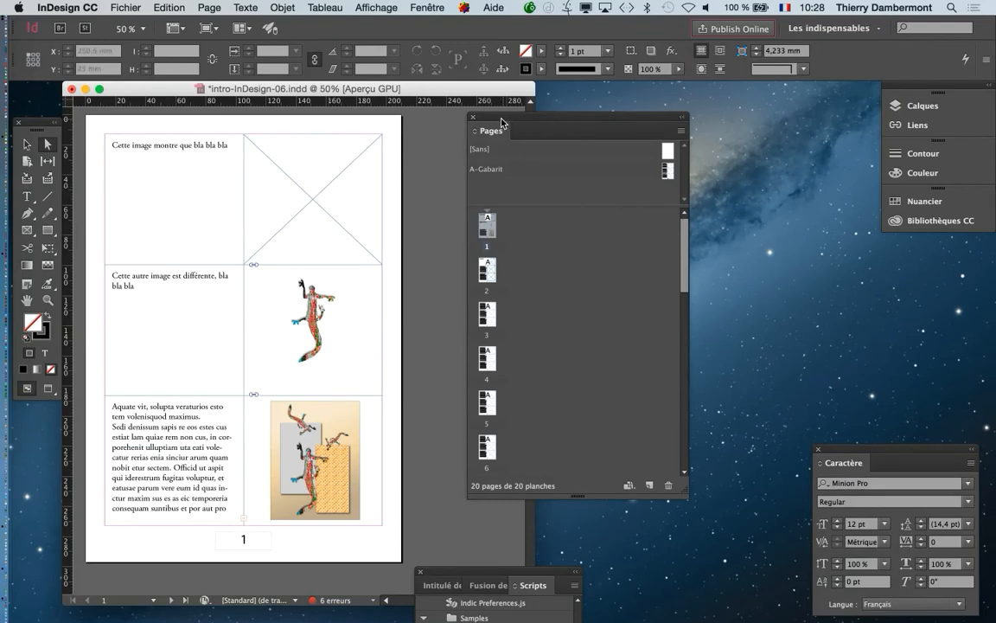
- Move the Pages panel clear of the document, close the Scripts panel, widen the document window and place the Tools palette inside it
{"action": "left_click_drag", "start_coordinate": [497, 130], "coordinate": [831, 307]}
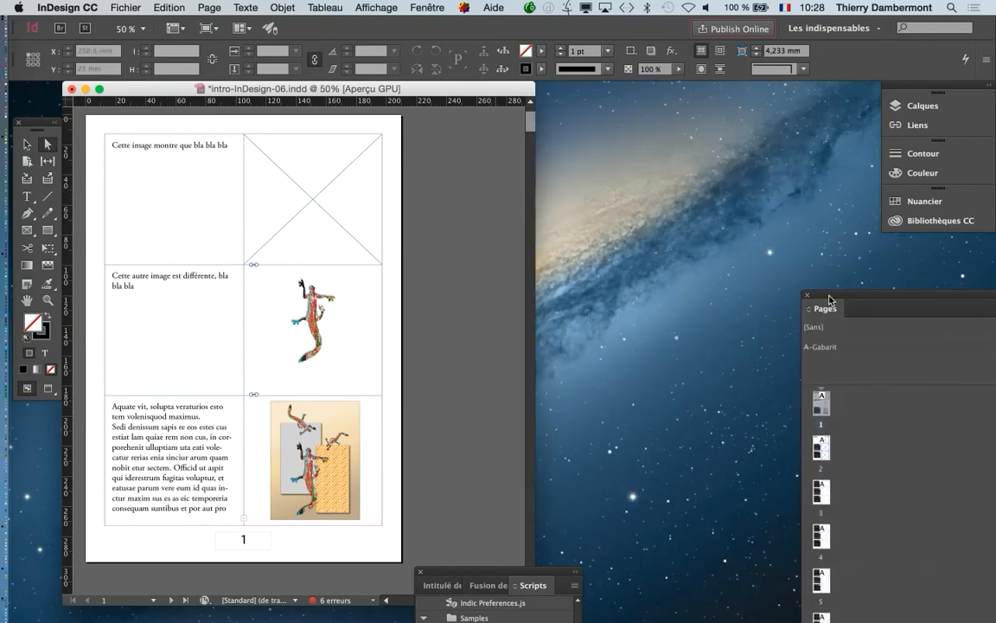
{"action": "left_click", "coordinate": [421, 573]}
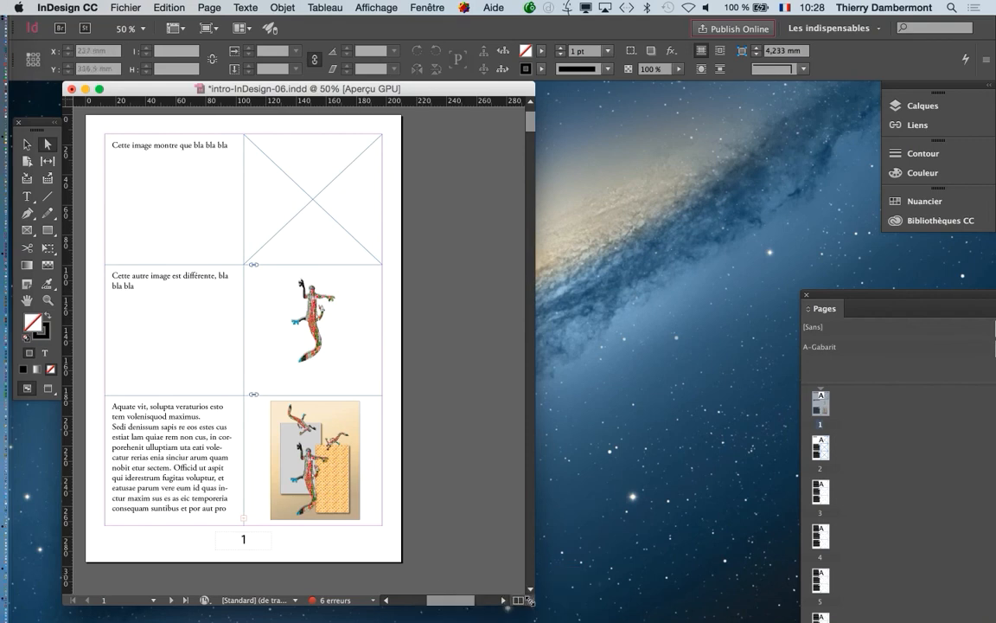
{"action": "left_click_drag", "start_coordinate": [530, 600], "coordinate": [754, 612]}
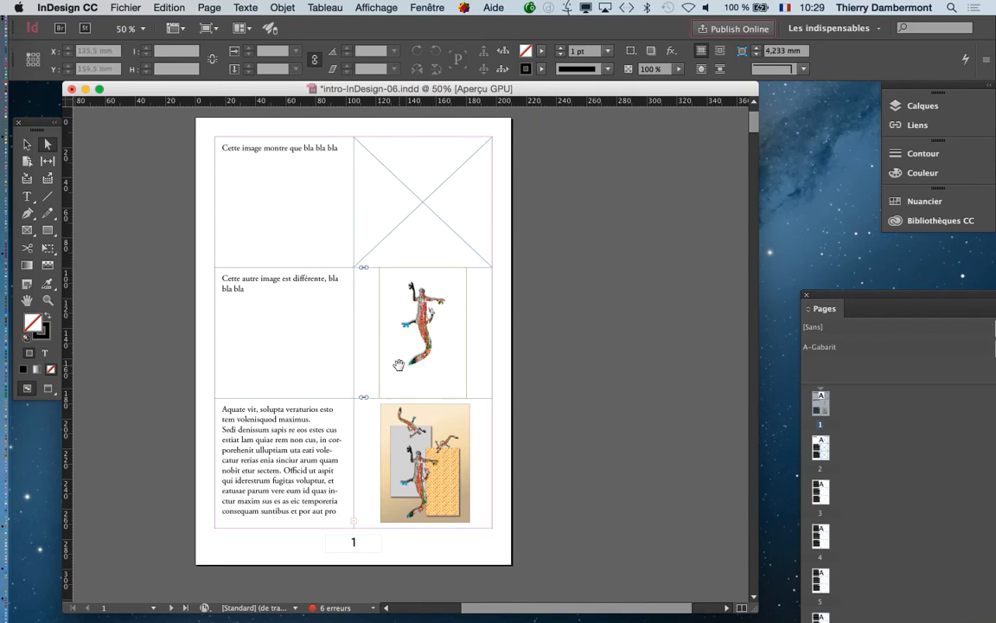
{"action": "left_click_drag", "start_coordinate": [41, 127], "coordinate": [104, 127]}
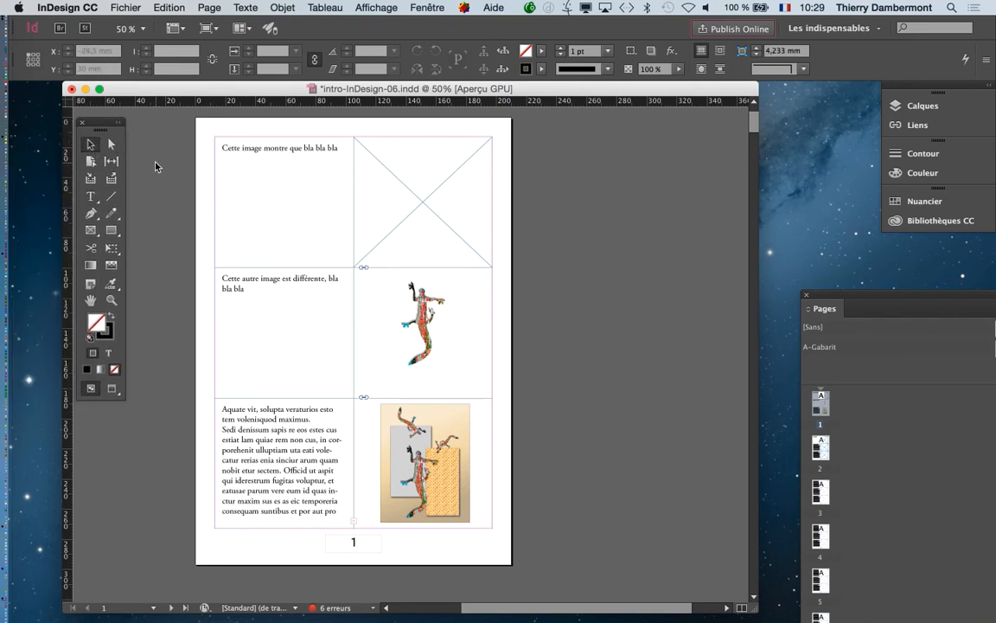
- Open the Save As dialog for intro-InDesign-06.indd
{"action": "left_click", "coordinate": [126, 7]}
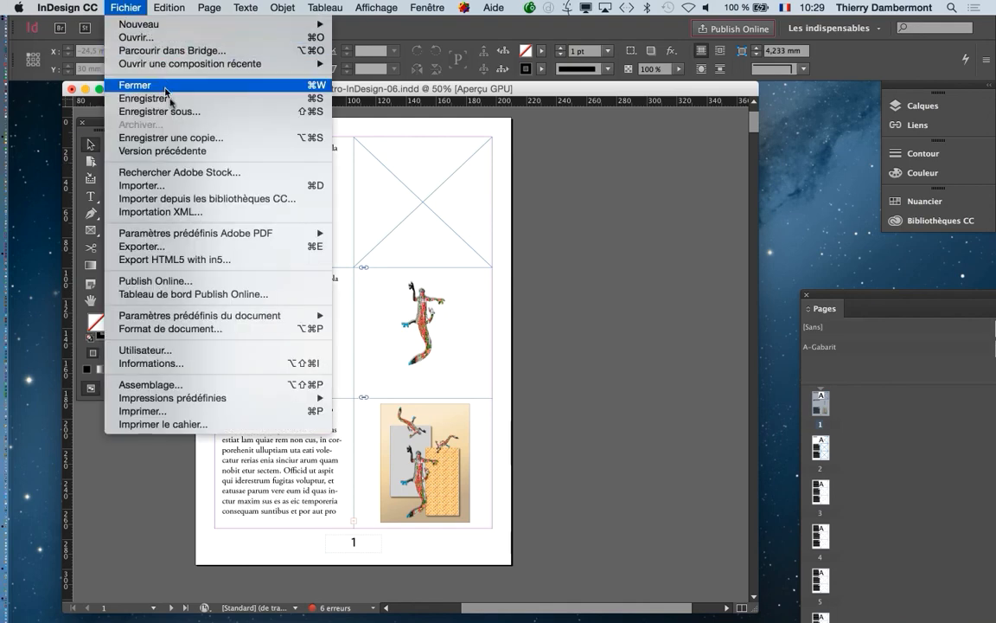
{"action": "left_click", "coordinate": [176, 113]}
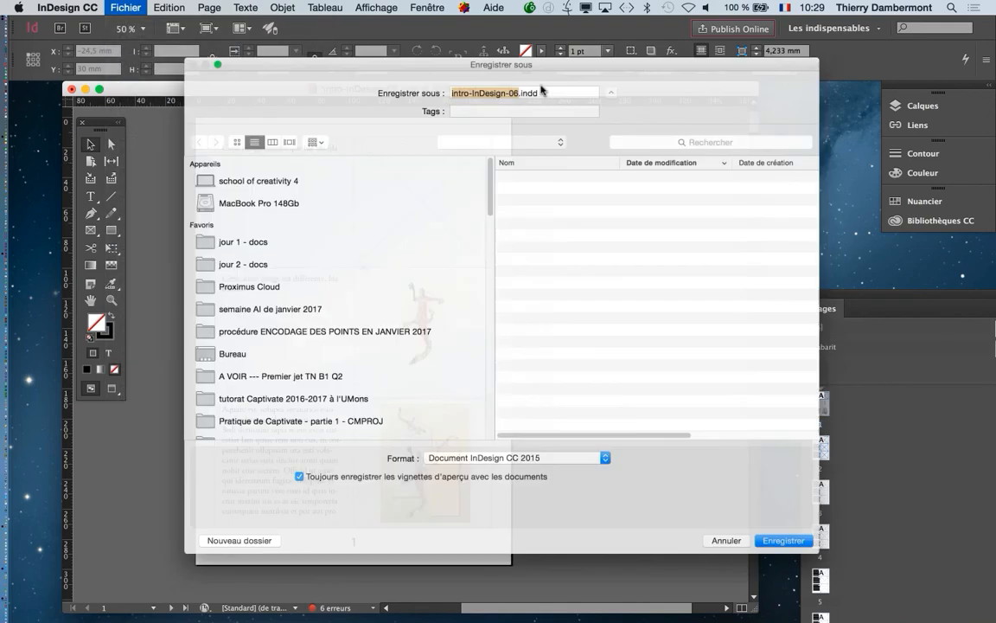